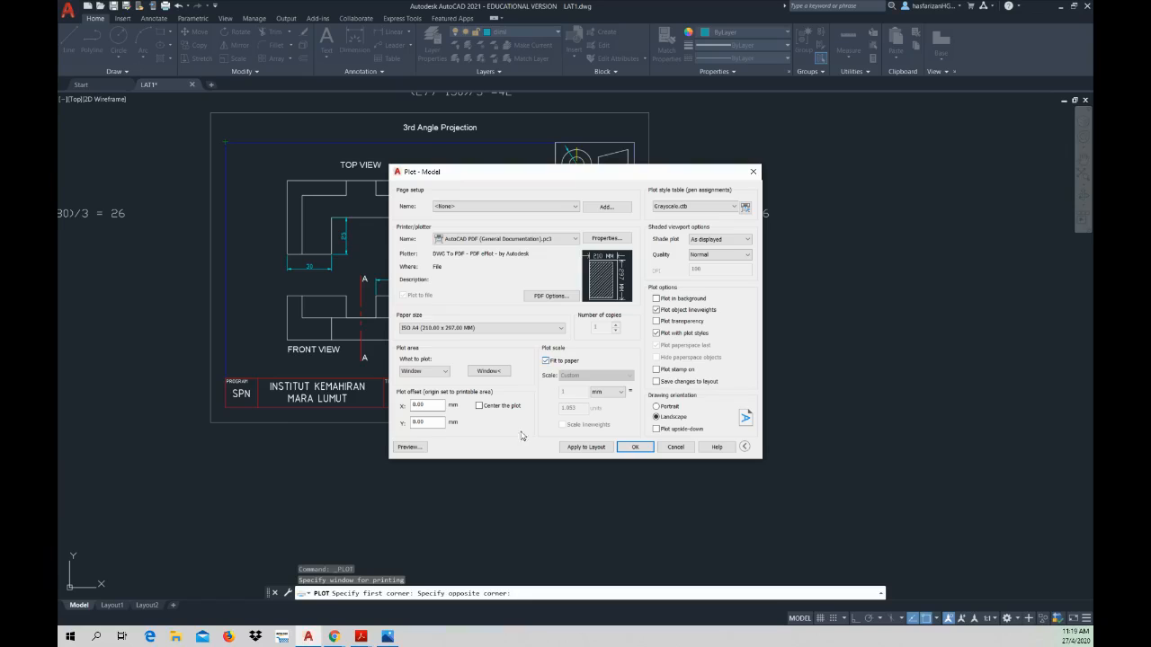
# Step: Preview the plot with it centred on the page, and close the preview and the plot setup without plotting
pyautogui.click(480, 409)
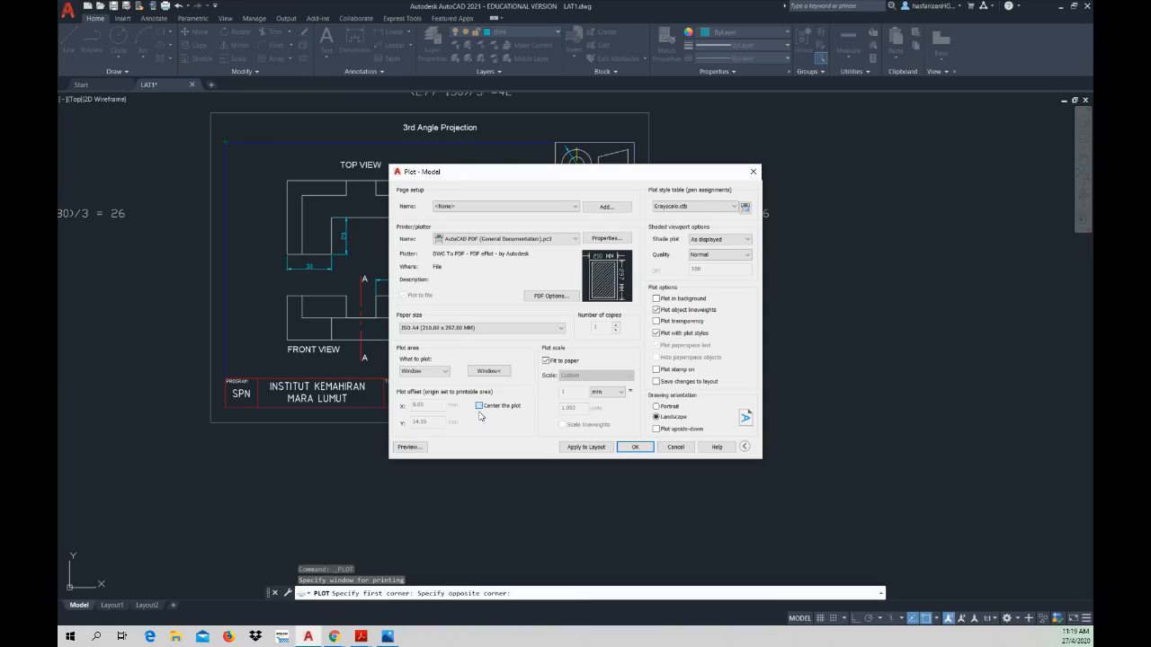
pyautogui.click(410, 447)
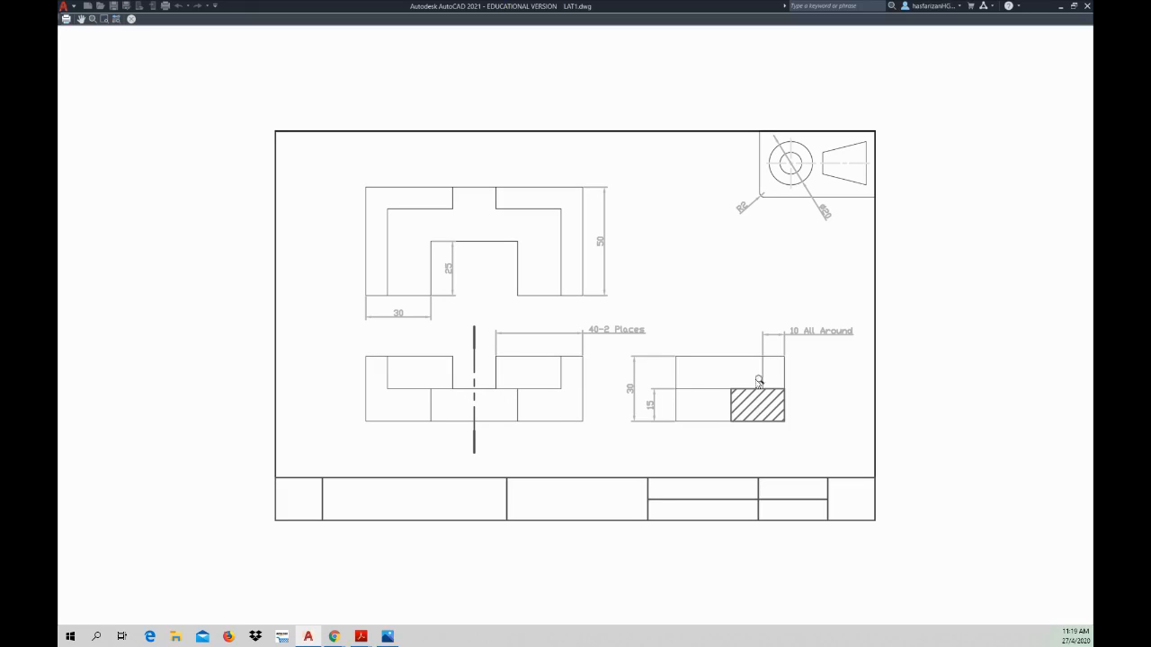
pyautogui.rightClick(731, 378)
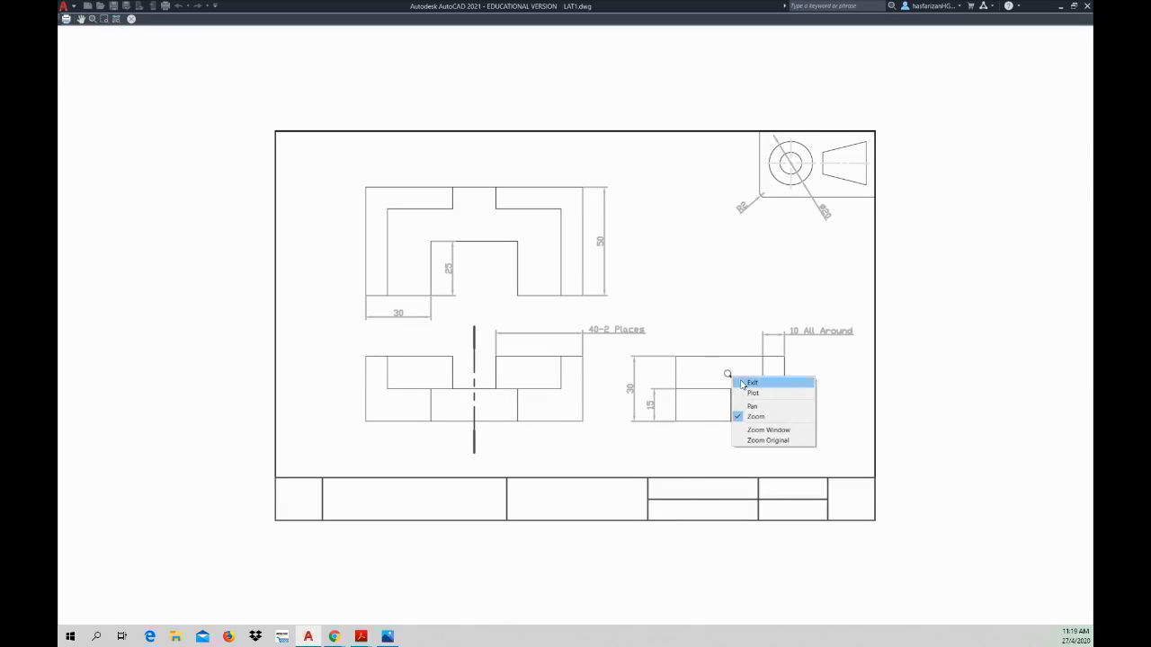
pyautogui.click(752, 382)
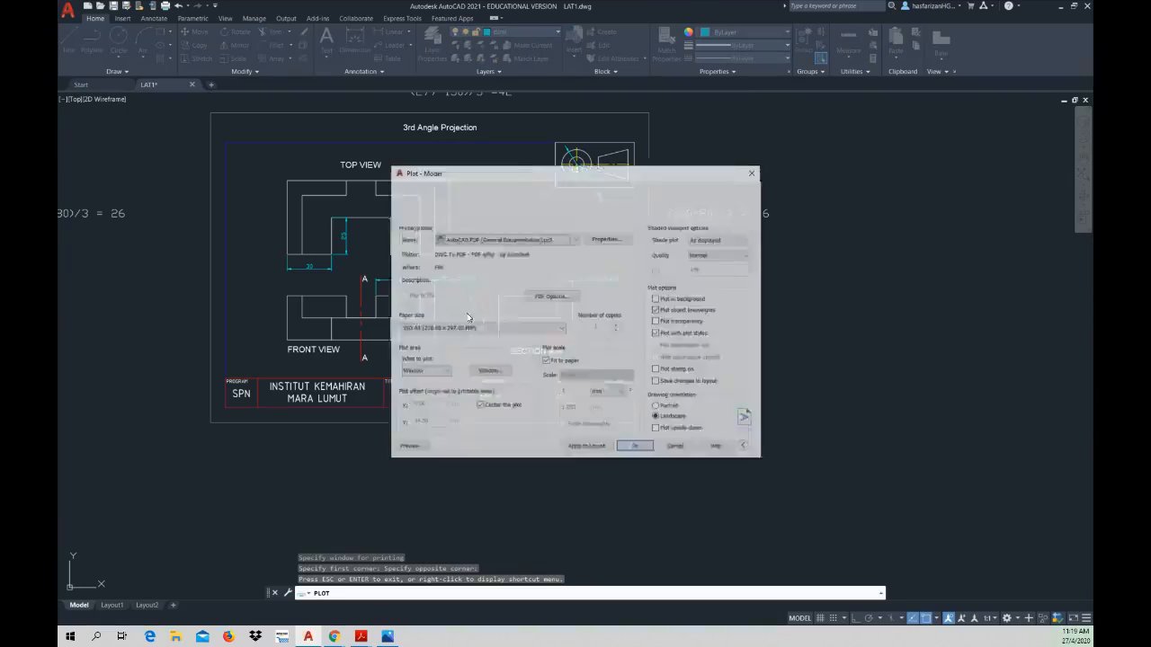
pyautogui.click(751, 170)
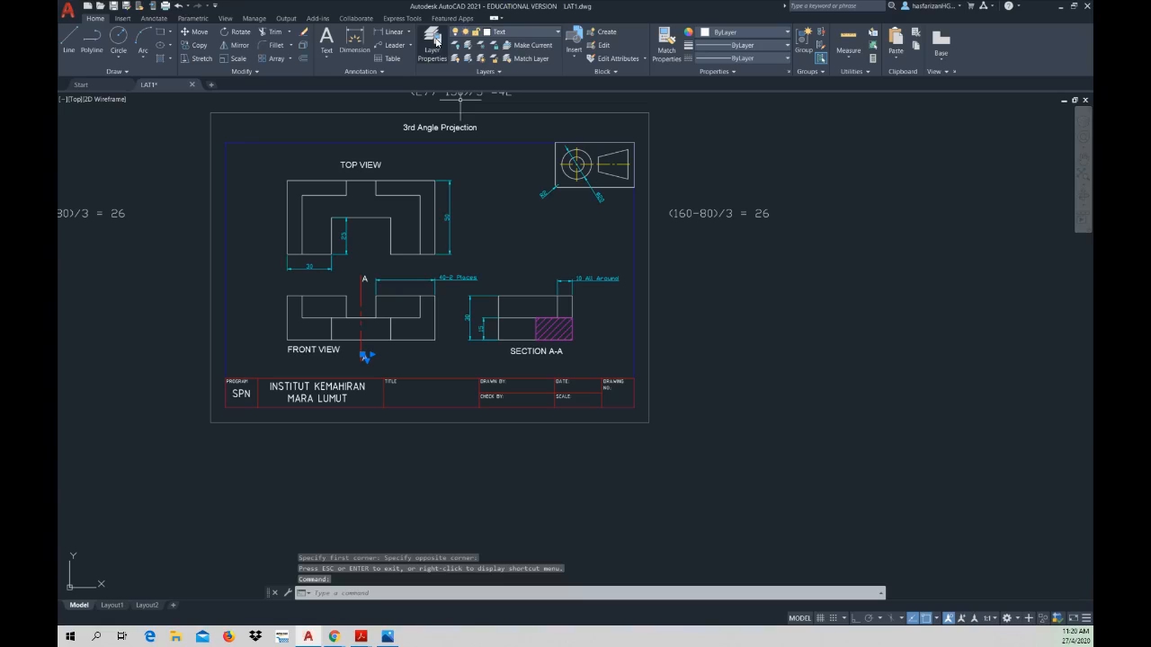
# Step: Review the drawing's layers in the Layer Properties Manager and close it
pyautogui.click(433, 40)
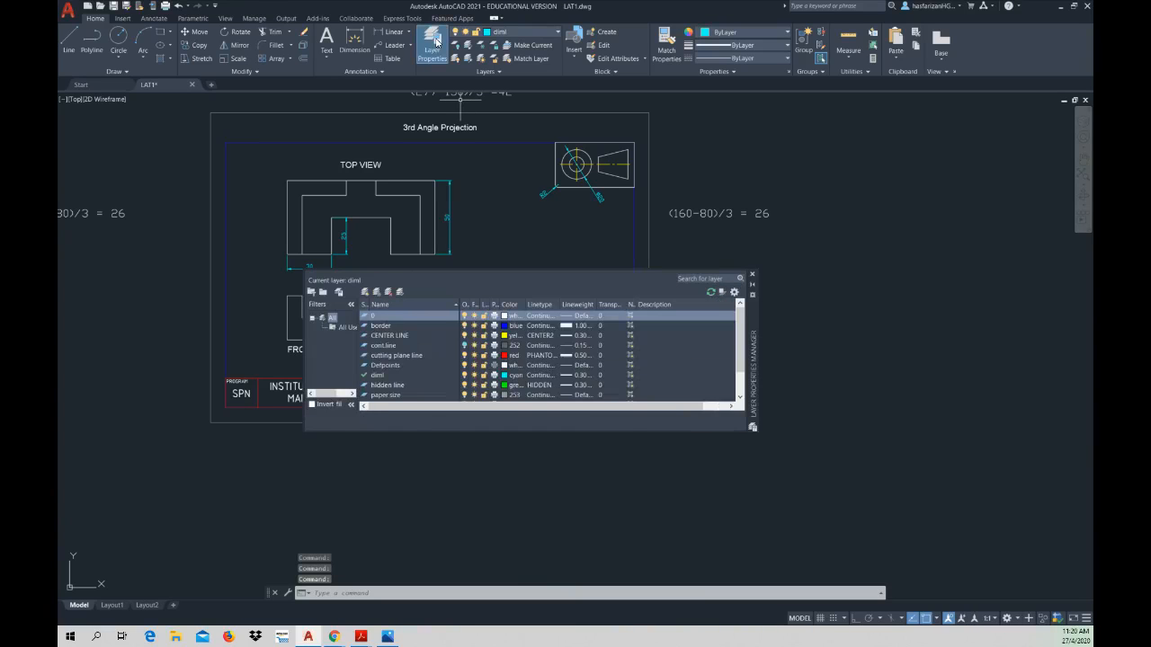
pyautogui.click(752, 274)
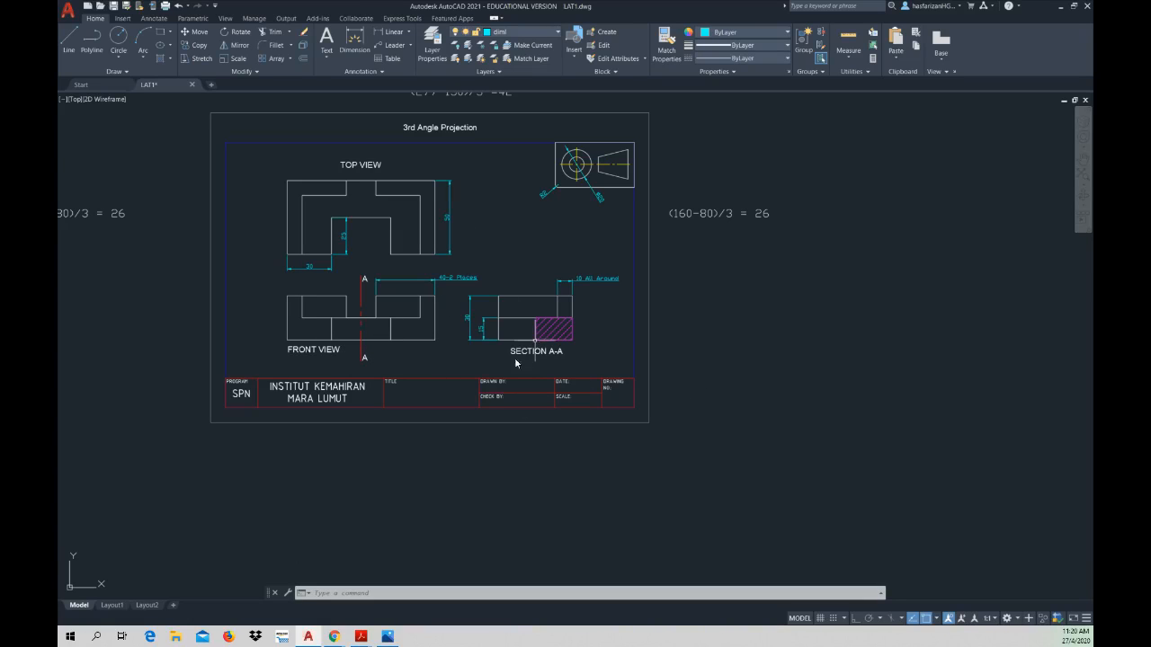
pyautogui.moveTo(483, 401); pyautogui.dragTo(448, 436, button='middle')
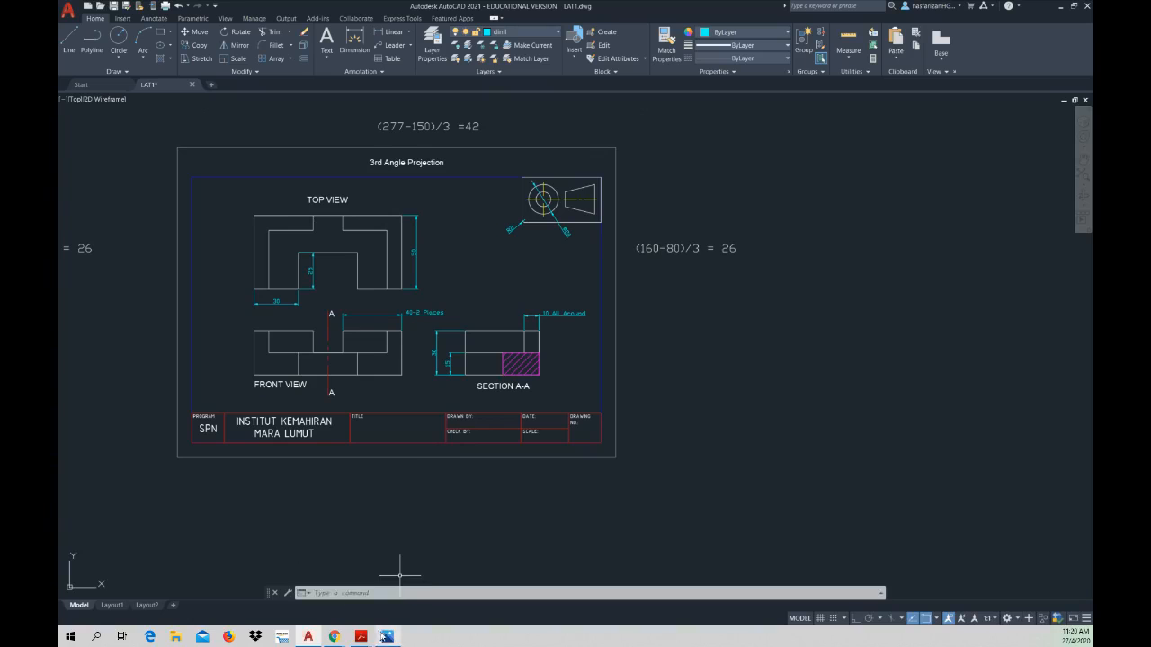
# Step: Switch to the AutoCAD workbook PDF in Acrobat Reader and examine the isometric drawing setup and isometric circle sections
pyautogui.moveTo(364, 638)
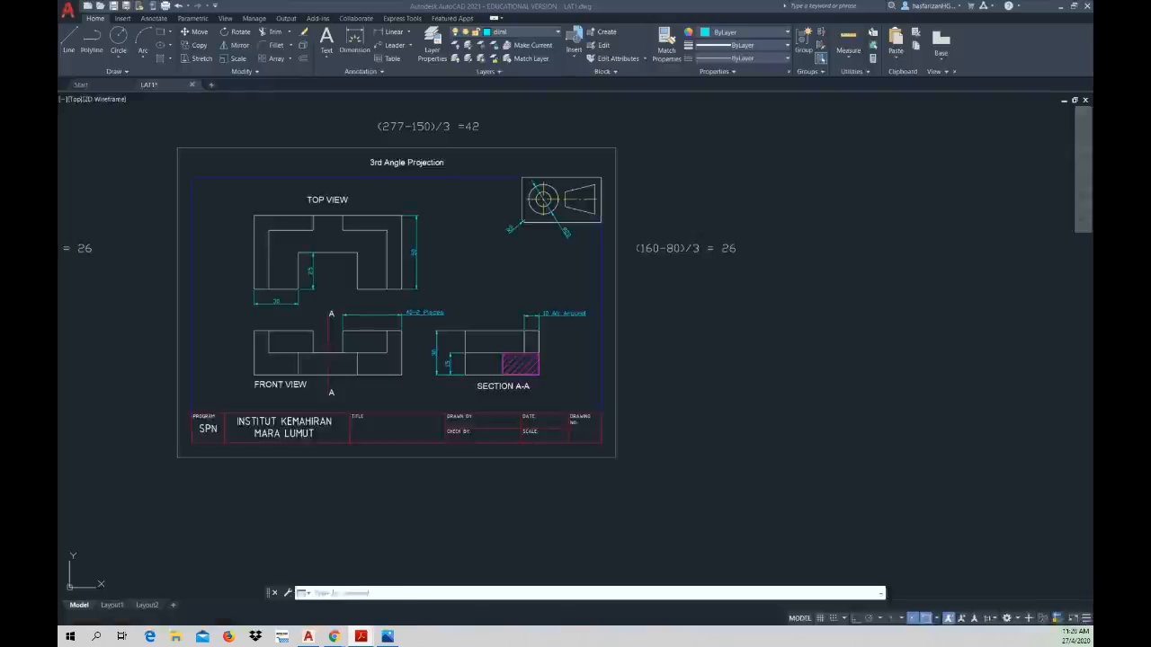
pyautogui.click(354, 580)
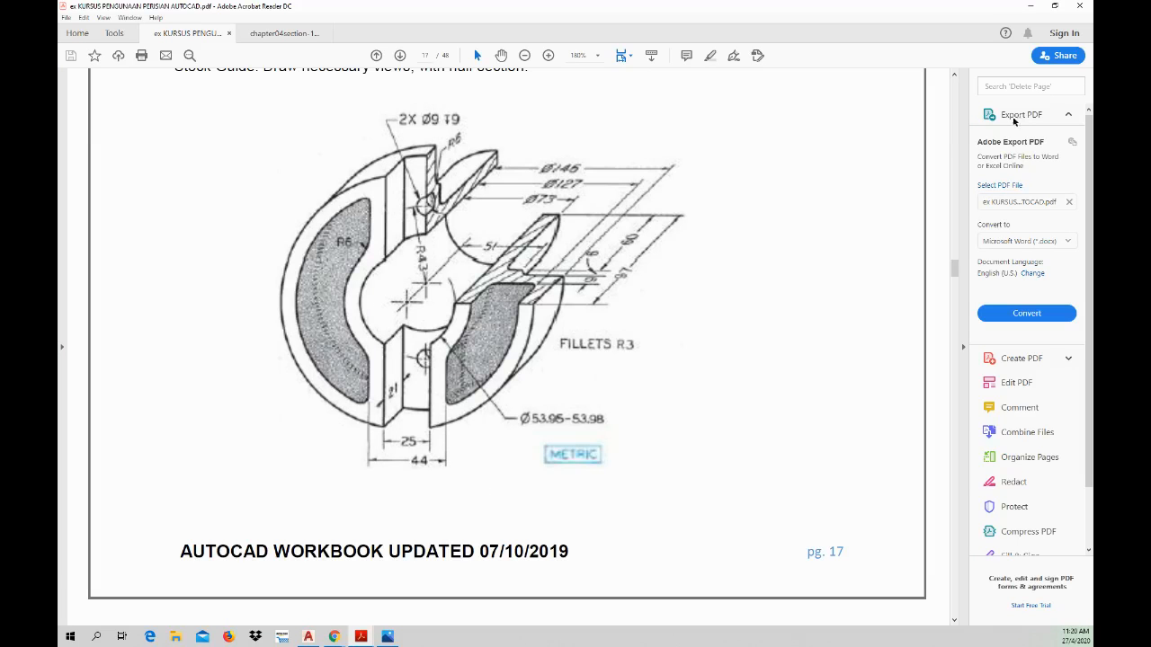
pyautogui.moveTo(955, 270)
pyautogui.mouseDown()
pyautogui.moveTo(953, 391)
pyautogui.moveTo(936, 407)
pyautogui.moveTo(915, 493)
pyautogui.mouseUp()
pyautogui.keyDown('ctrl'); pyautogui.scroll(-2, 649, 311); pyautogui.keyUp('ctrl')
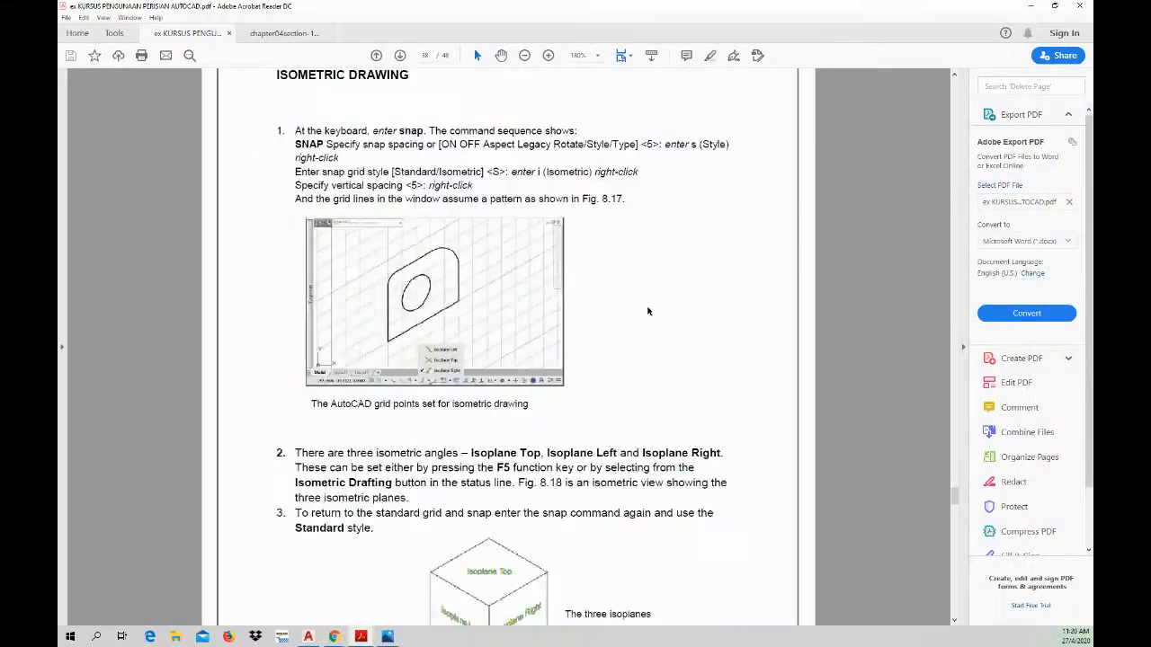
pyautogui.keyDown('ctrl'); pyautogui.scroll(-1, 650, 311); pyautogui.keyUp('ctrl')
pyautogui.scroll(8, 649, 311)
pyautogui.scroll(-7, 649, 311)
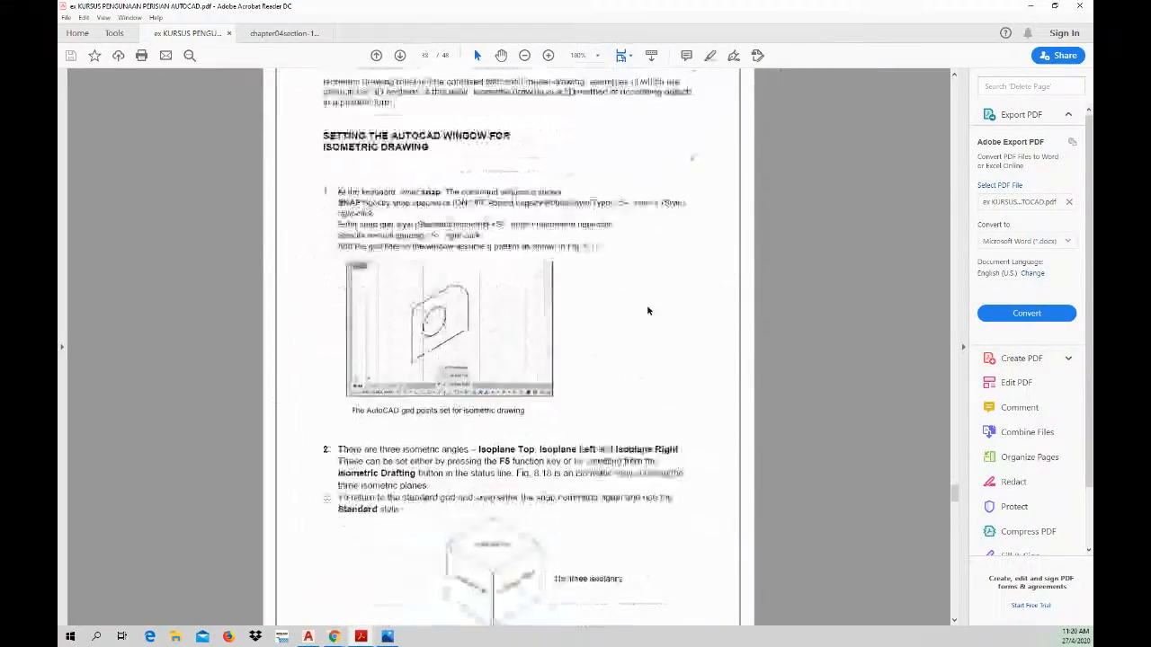
pyautogui.scroll(-8, 647, 310)
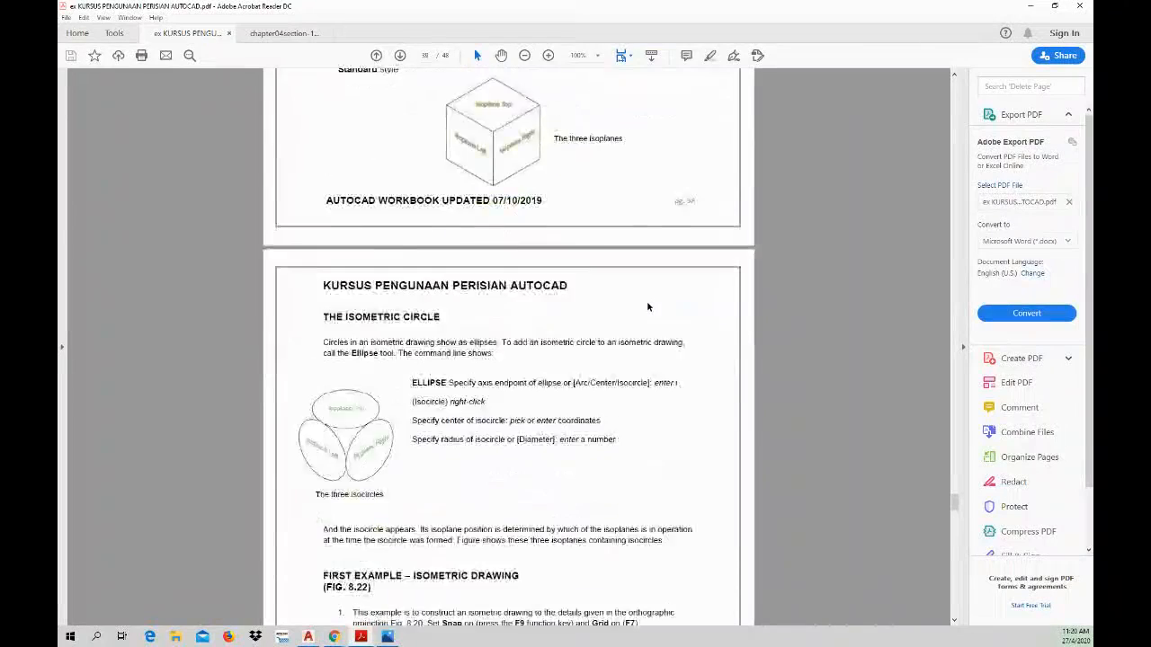
pyautogui.scroll(-3, 647, 307)
pyautogui.scroll(5, 648, 307)
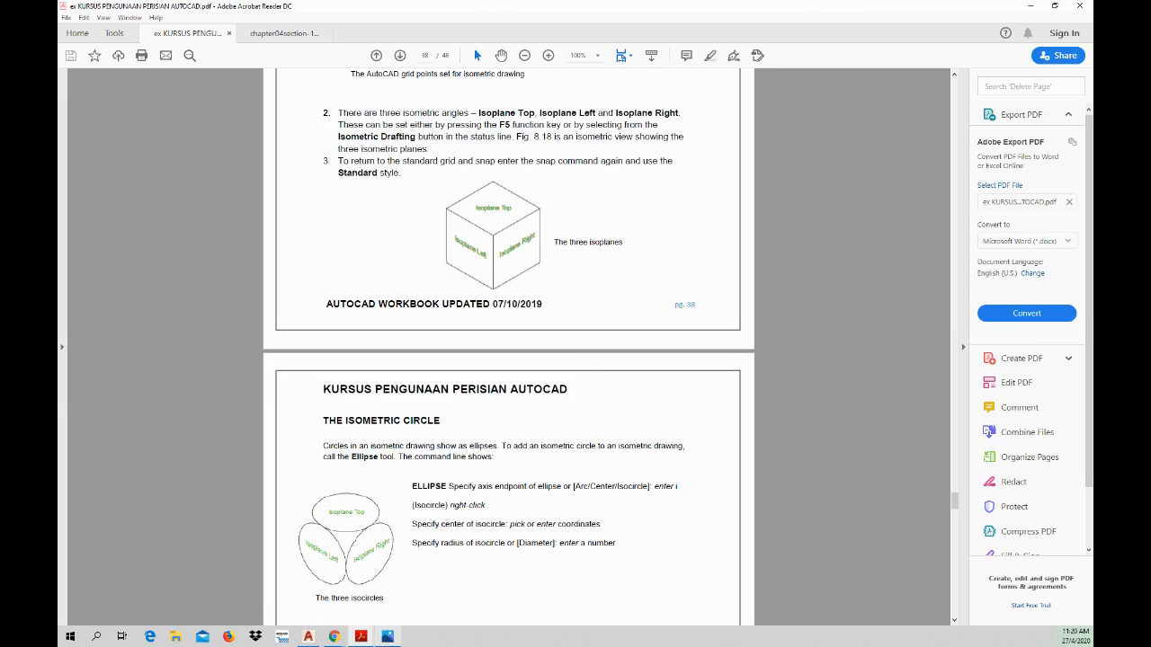
# Step: View the course syllabus image in Photos and switch back to the LAT1 drawing in AutoCAD
pyautogui.click(387, 636)
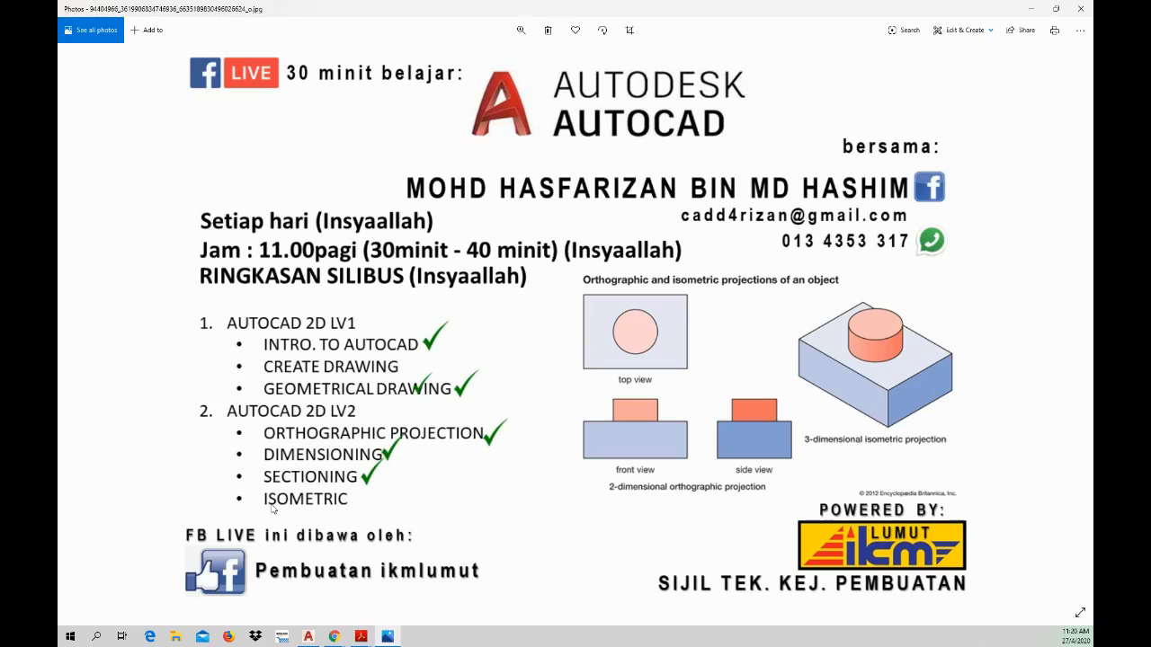
pyautogui.click(391, 638)
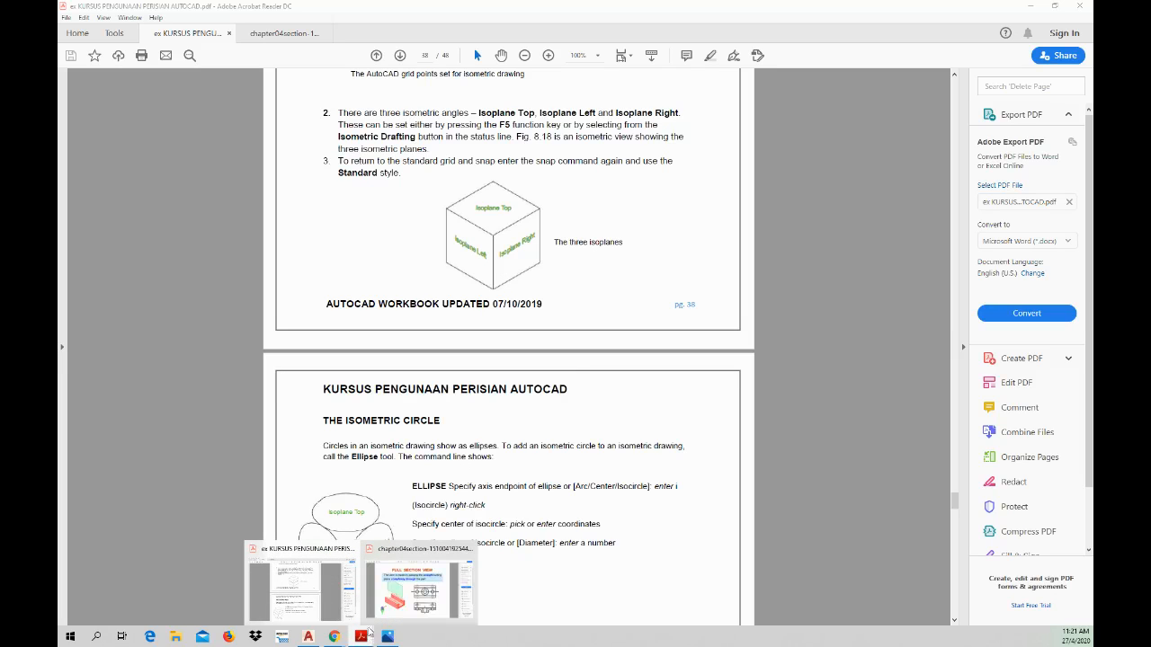
pyautogui.click(307, 636)
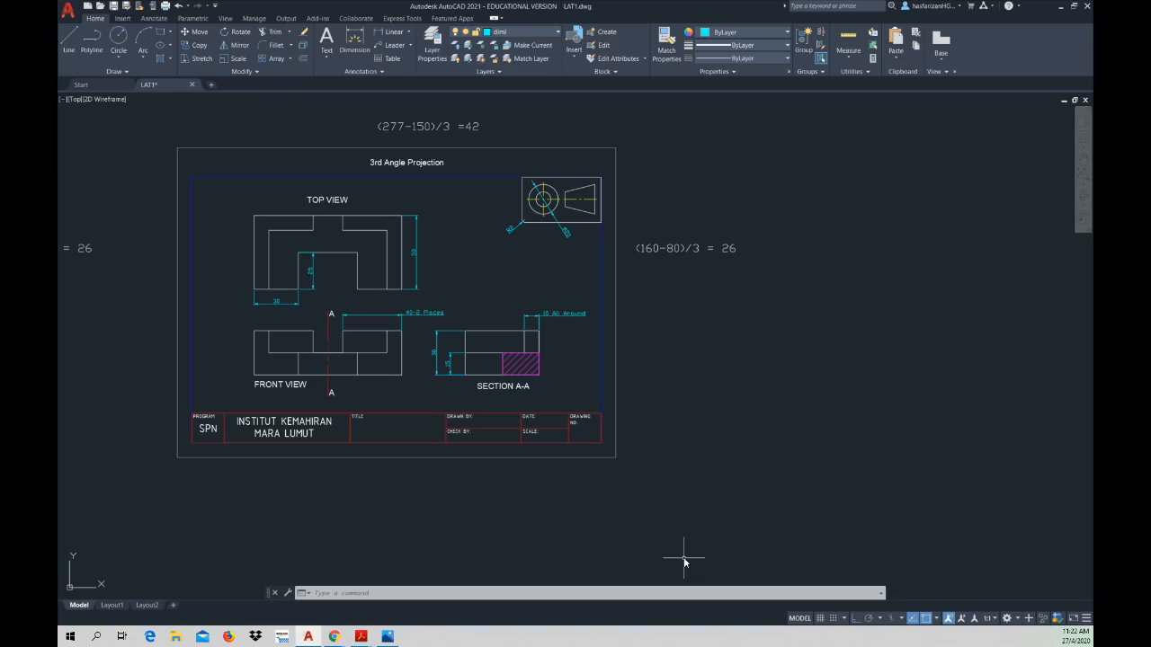
pyautogui.moveTo(743, 411); pyautogui.dragTo(658, 386, button='middle')
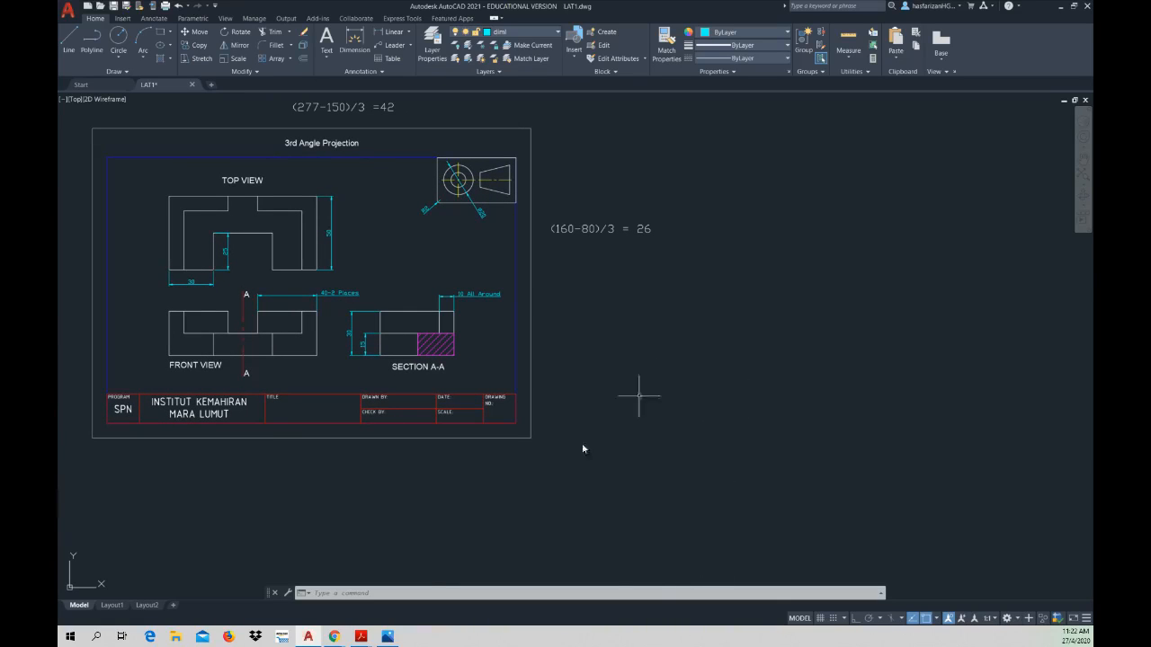
# Step: Switch to the workbook PDF in Acrobat Reader and find the Setter Bracket, Figure 3.2.2, under Exercise 3.2
pyautogui.moveTo(387, 637)
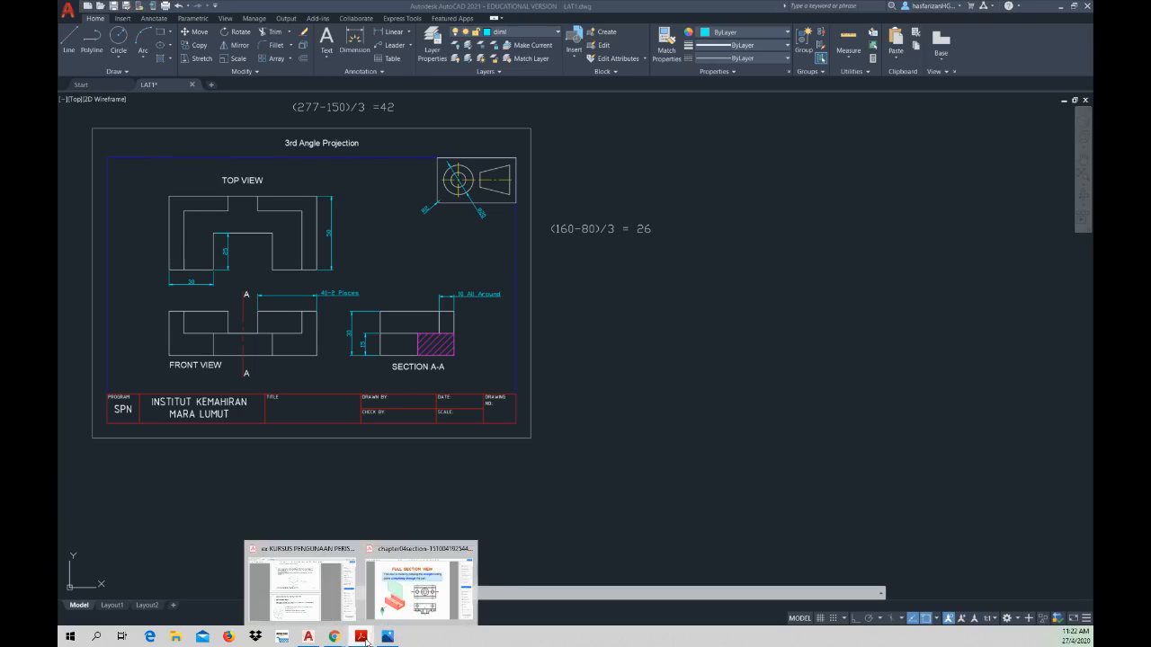
pyautogui.click(301, 588)
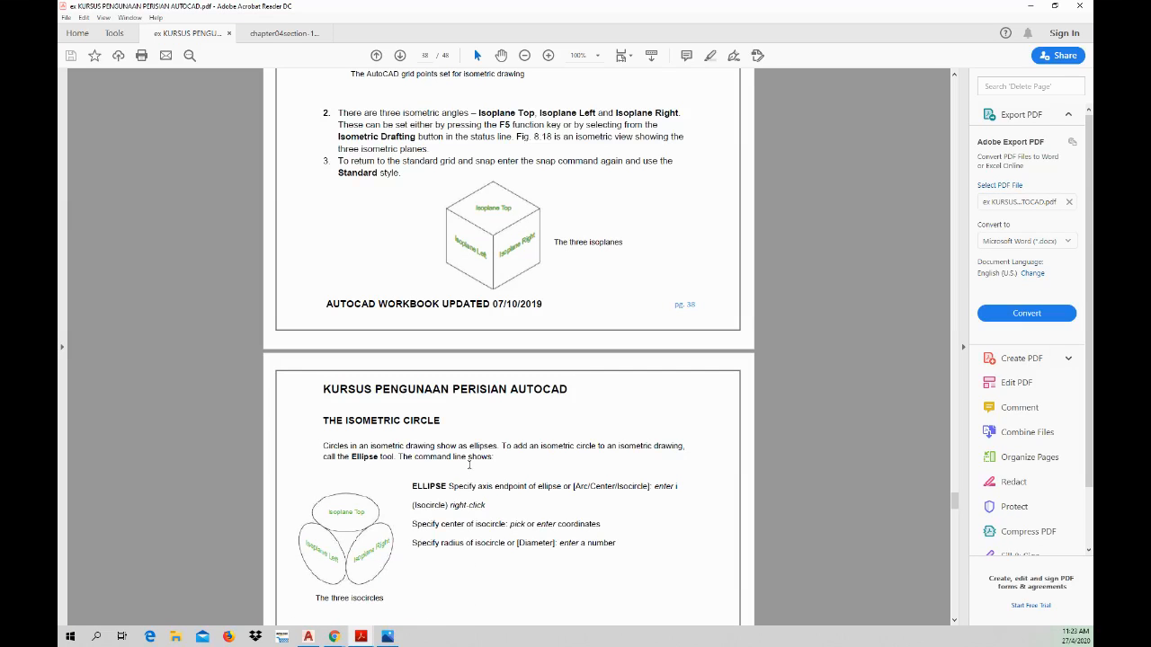
pyautogui.moveTo(955, 501); pyautogui.dragTo(959, 376)
pyautogui.moveTo(979, 299); pyautogui.dragTo(987, 205)
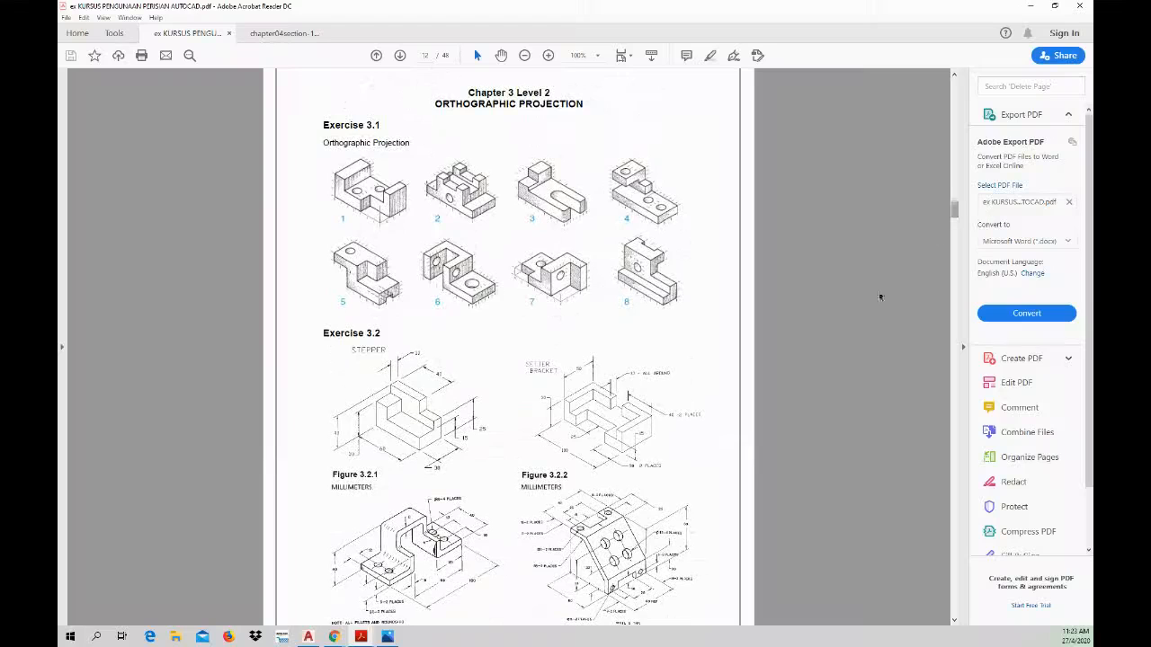
pyautogui.keyDown('ctrl'); pyautogui.scroll(4, 649, 435); pyautogui.keyUp('ctrl')
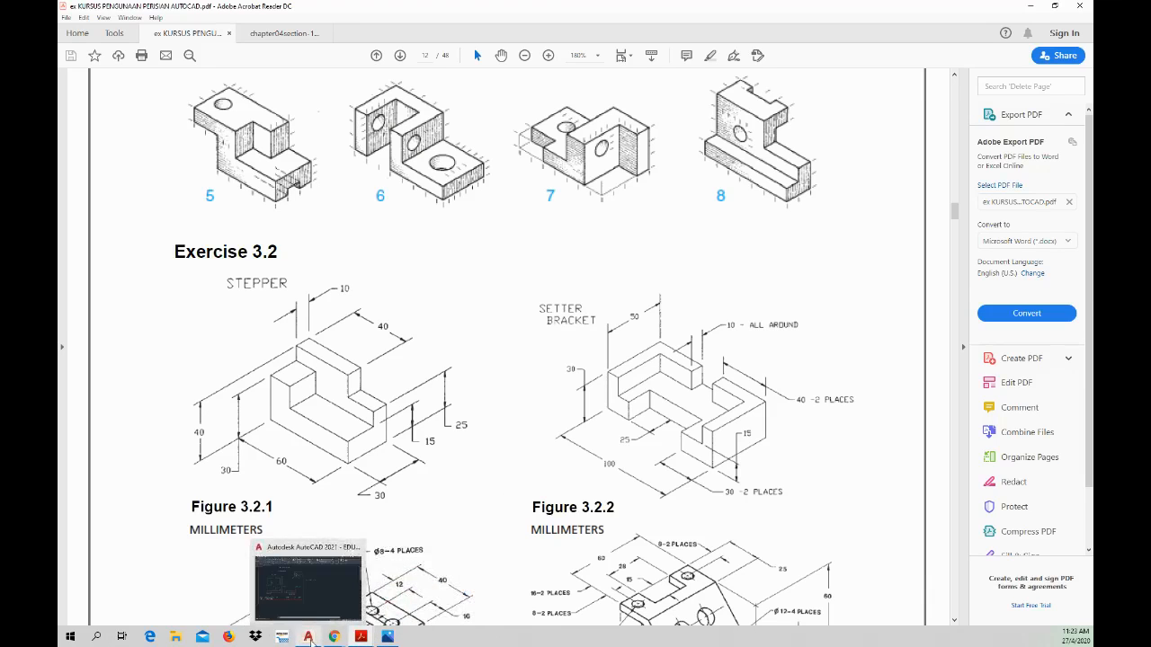
# Step: Close the chapter04section PDF and keep the workbook PDF open at Exercise 3.2
pyautogui.click(307, 636)
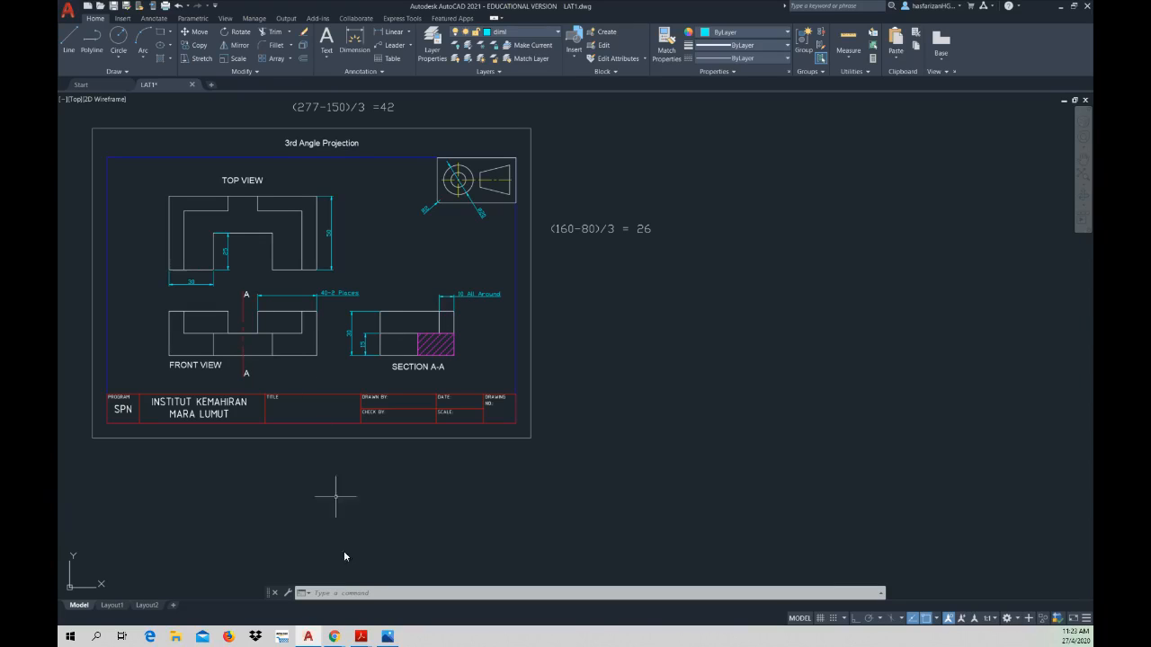
pyautogui.moveTo(358, 638)
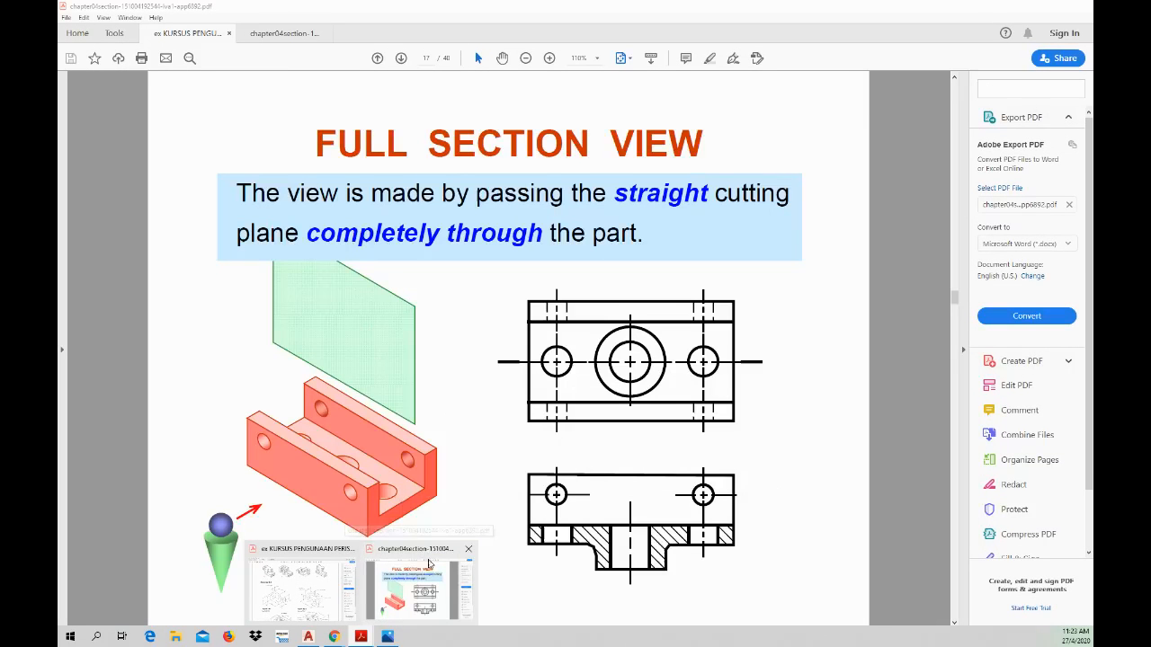
pyautogui.click(468, 548)
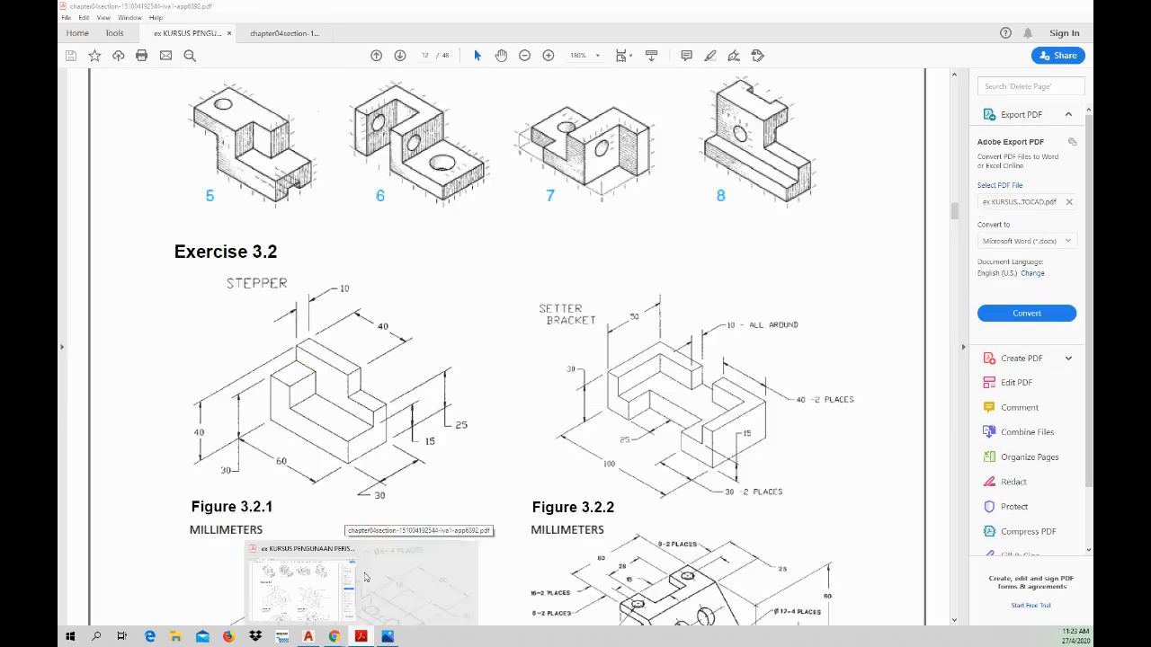
pyautogui.click(359, 573)
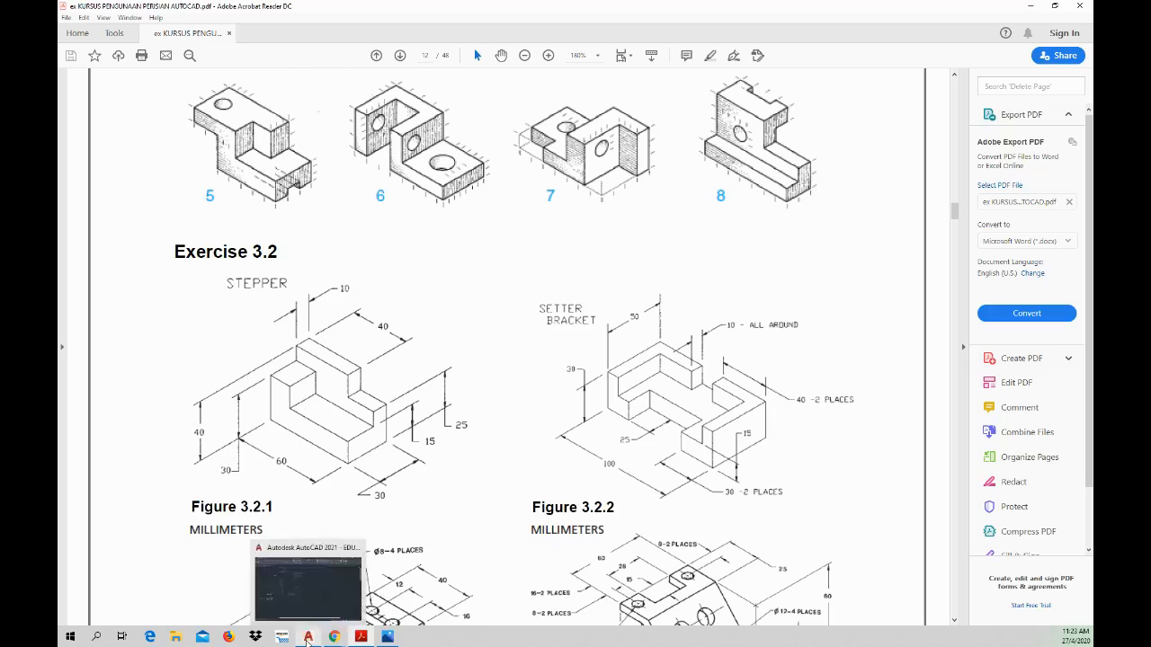
# Step: Compare the LAT1 drawing in AutoCAD with Exercise 3.2 in the workbook, and show the empty area beside the drawing sheet
pyautogui.click(308, 637)
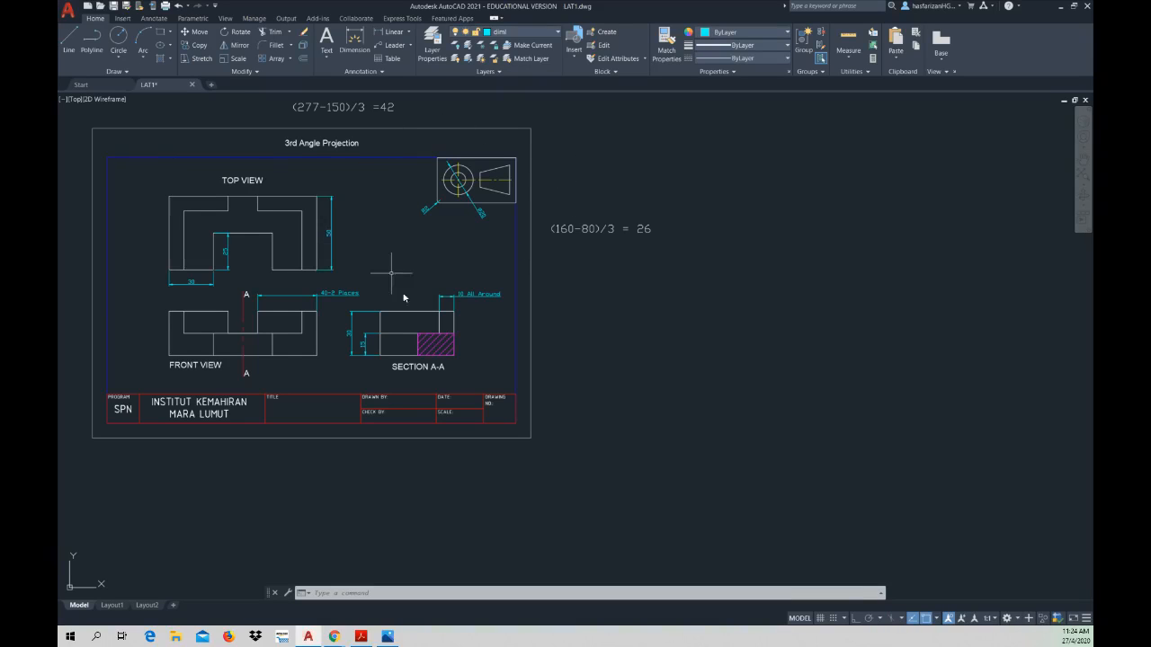
pyautogui.click(362, 637)
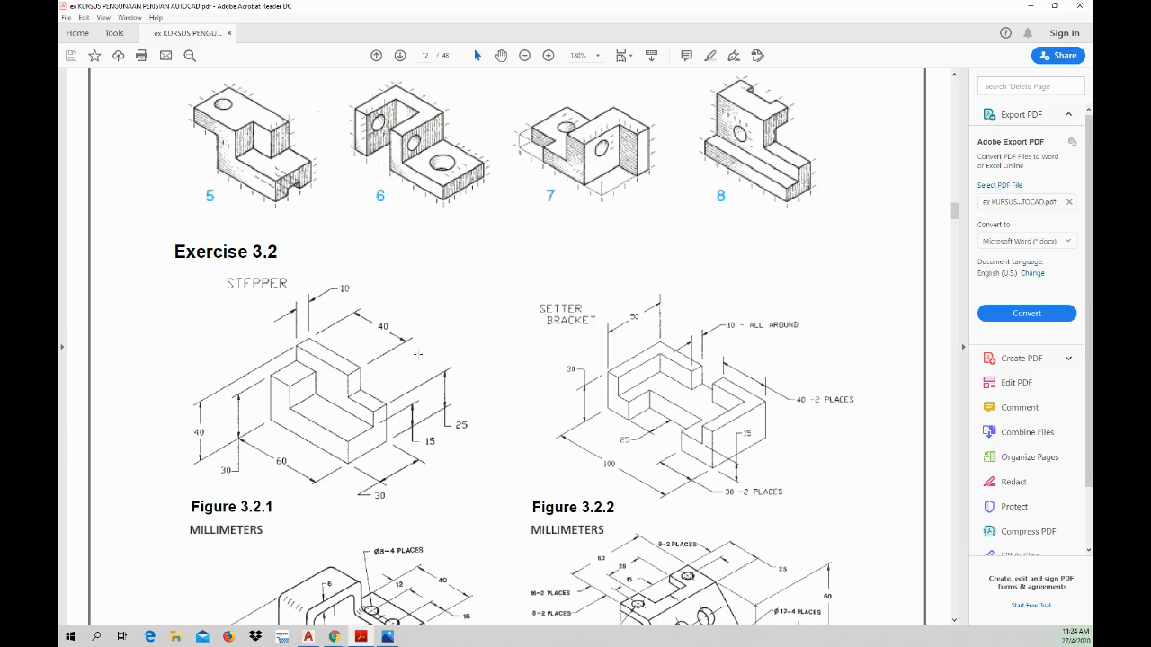
pyautogui.click(388, 636)
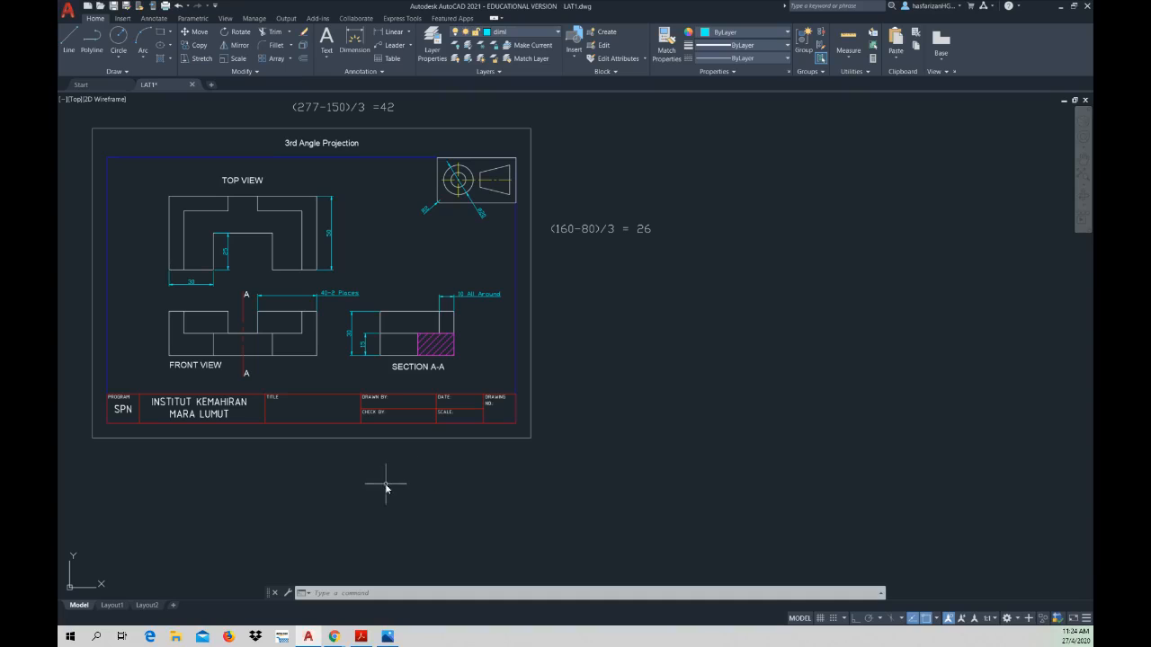
pyautogui.moveTo(409, 495); pyautogui.dragTo(321, 484, button='middle')
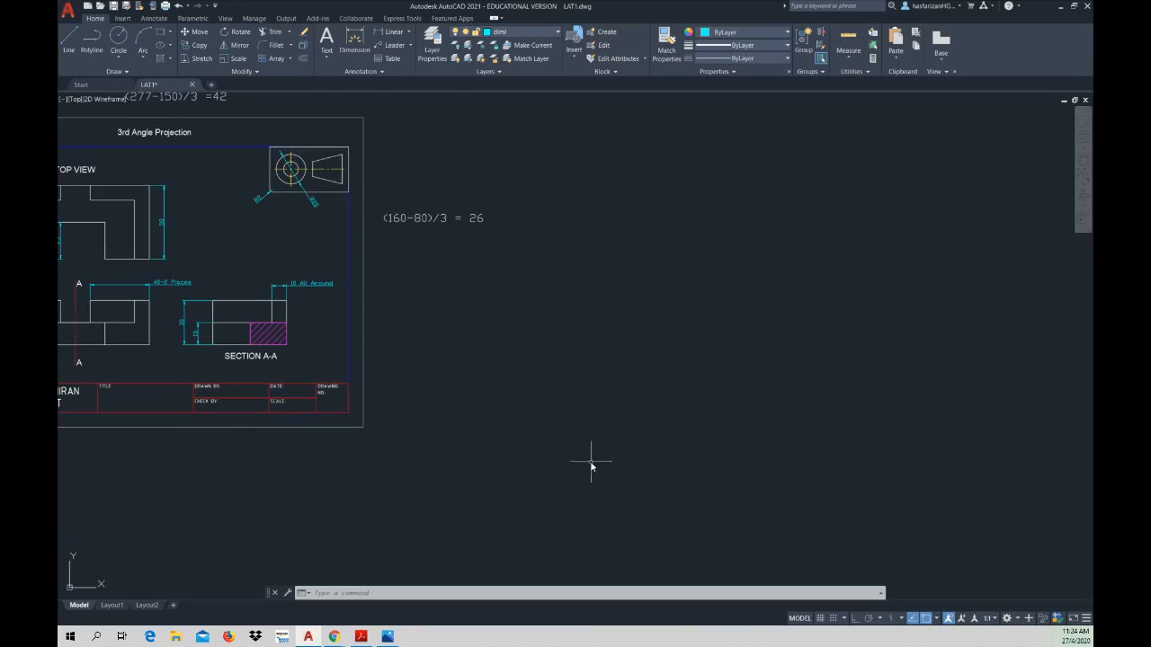
pyautogui.moveTo(591, 458); pyautogui.dragTo(477, 483, button='middle')
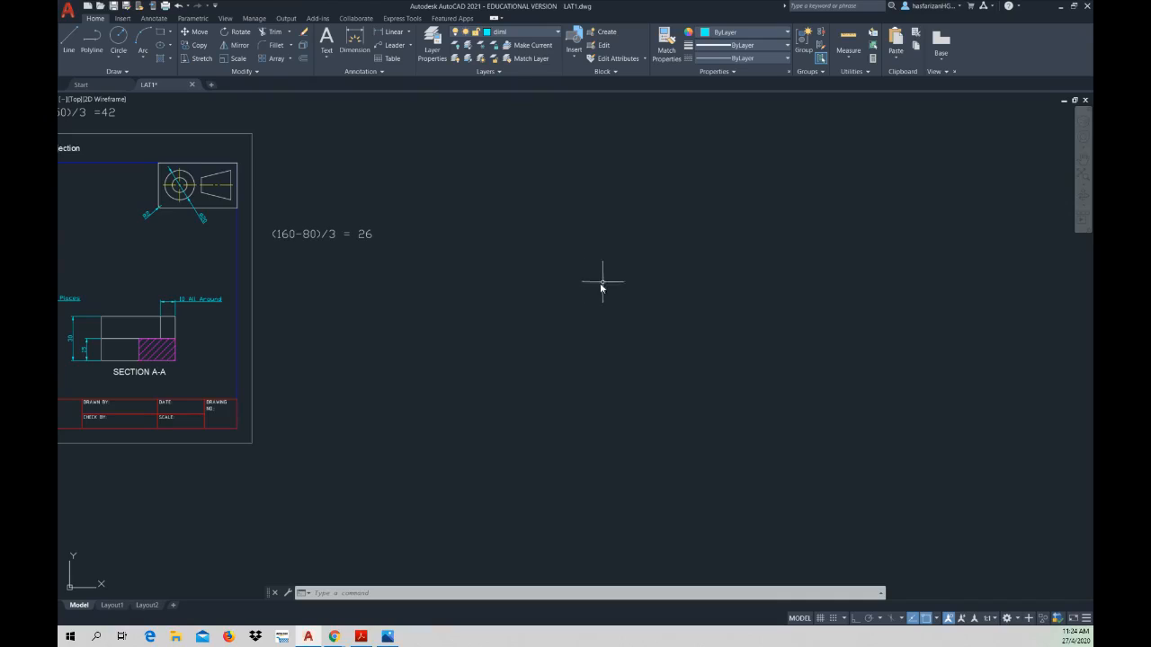
pyautogui.moveTo(602, 287); pyautogui.dragTo(541, 300, button='middle')
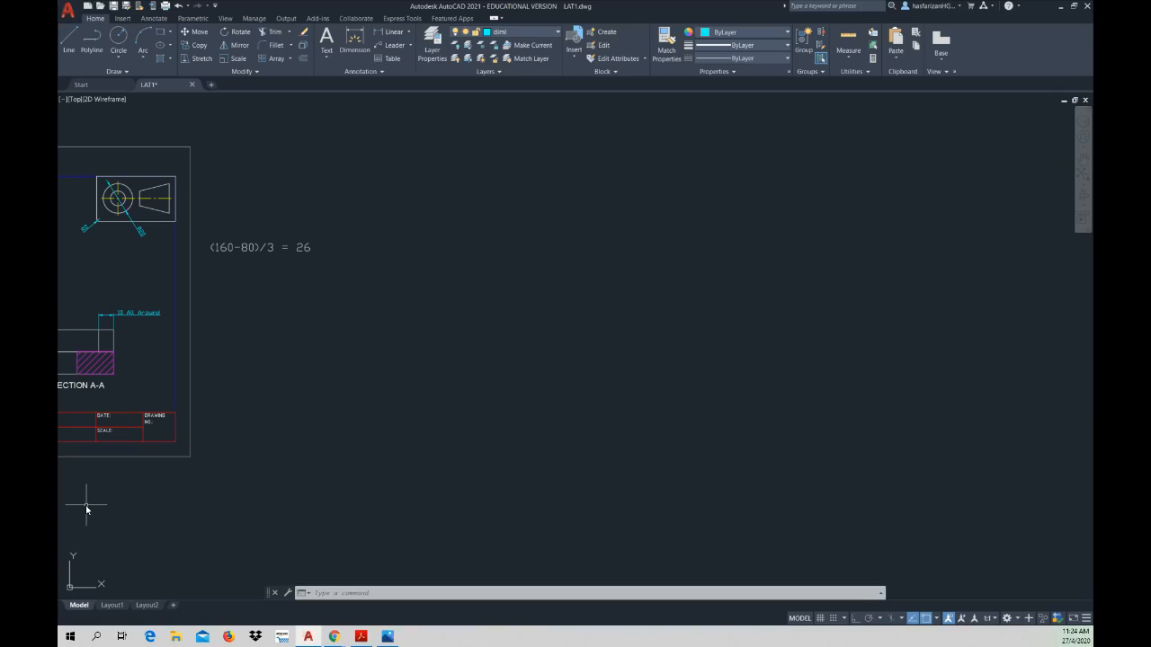
# Step: Check the Setter Bracket figure in the workbook PDF, return to the AutoCAD drawing, and view the available isoplane choices
pyautogui.click(360, 638)
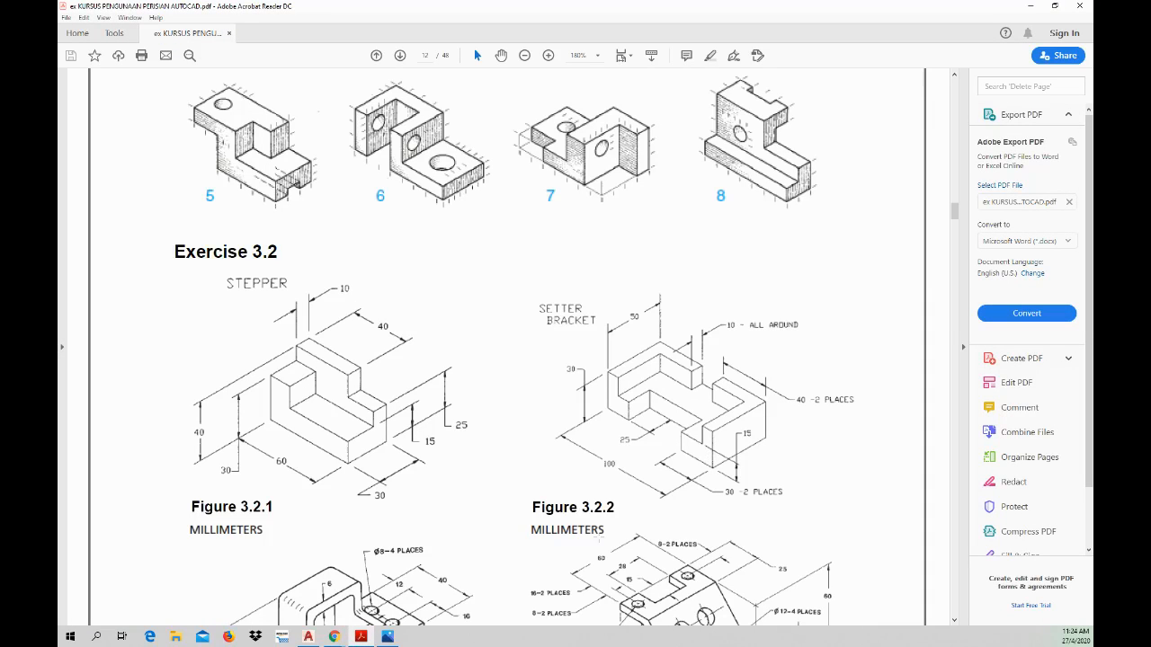
pyautogui.click(361, 636)
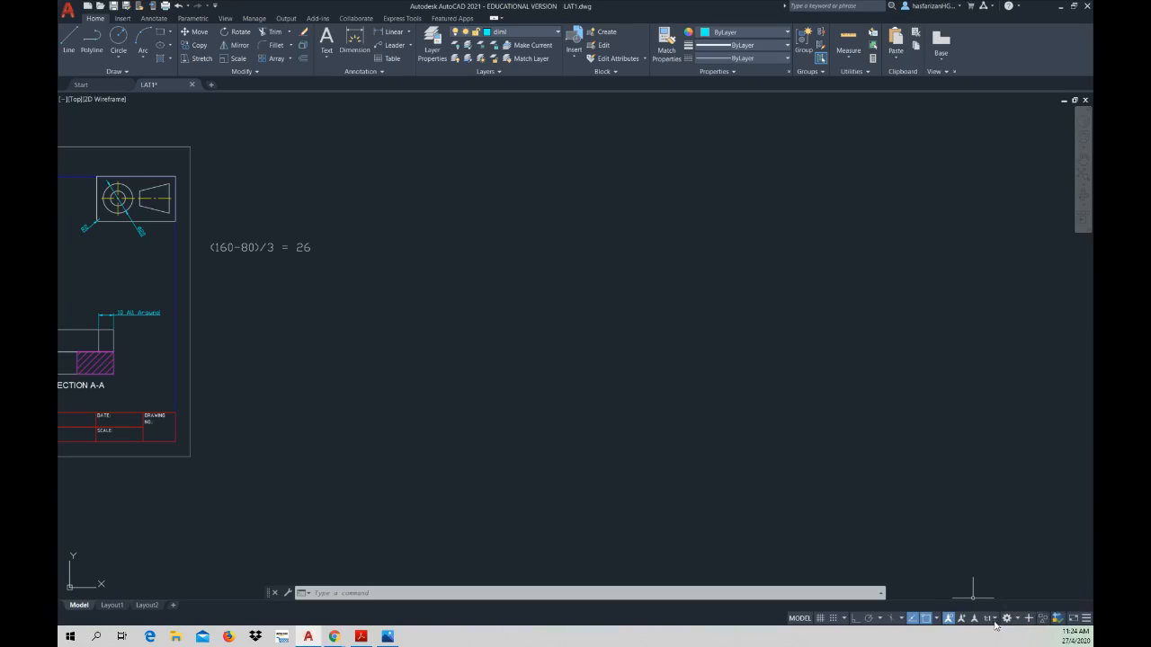
pyautogui.click(898, 619)
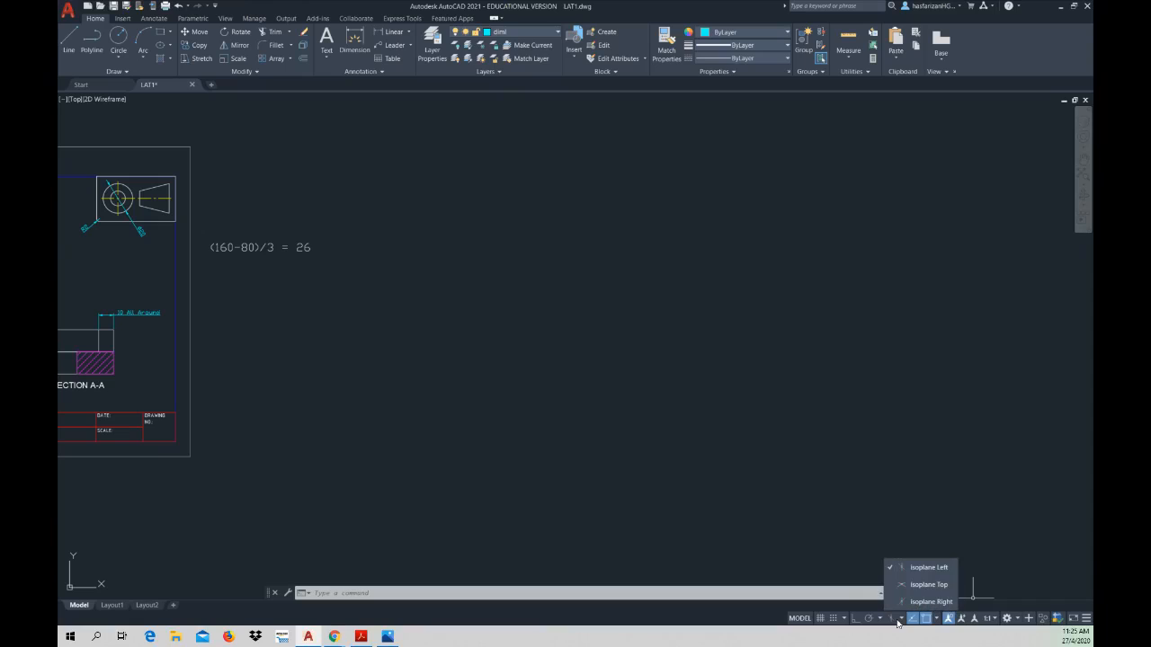
pyautogui.click(902, 621)
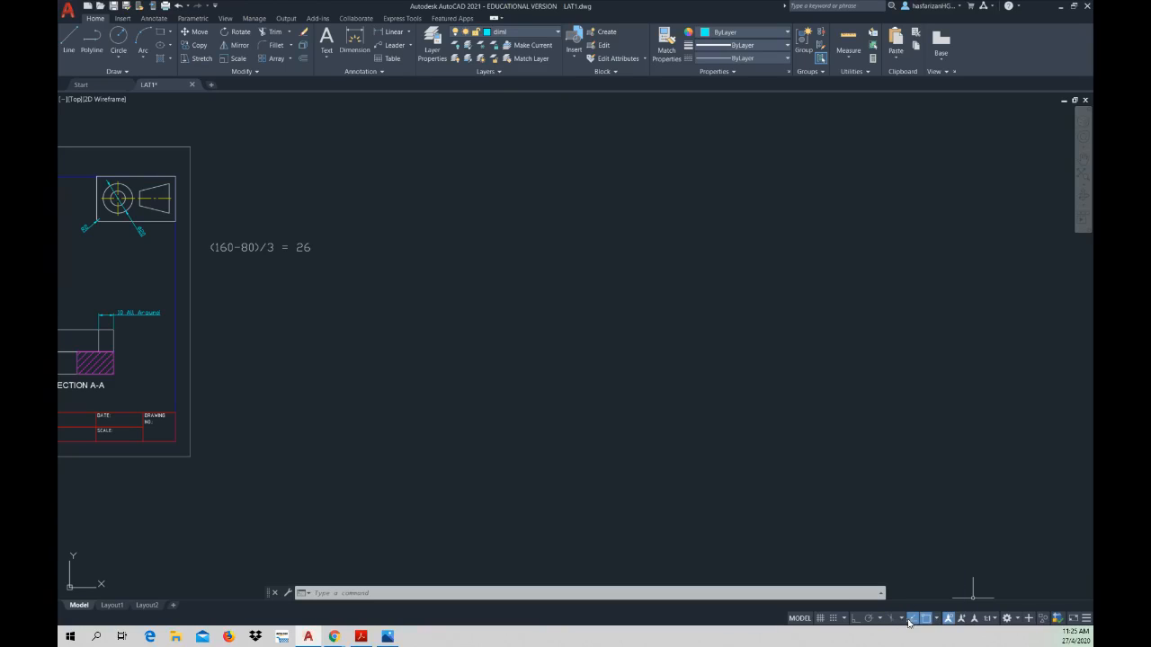
pyautogui.click(903, 527)
pyautogui.click(906, 576)
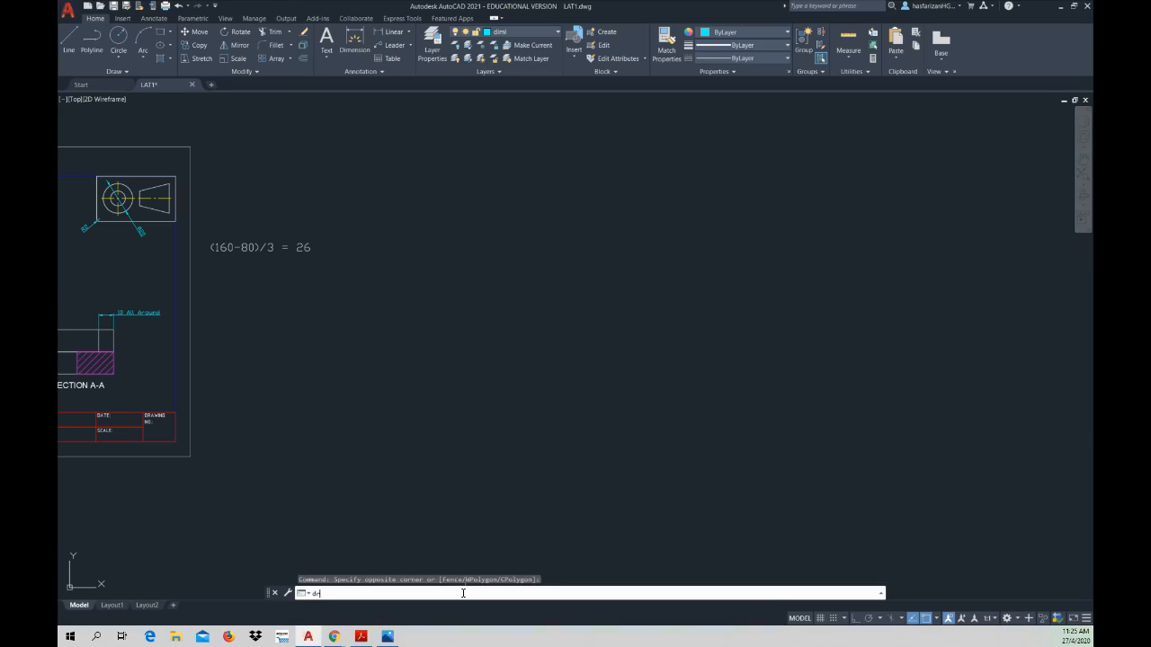
# Step: Set the grid snap type to Isometric snap in the Drafting Settings
pyautogui.write('draft')
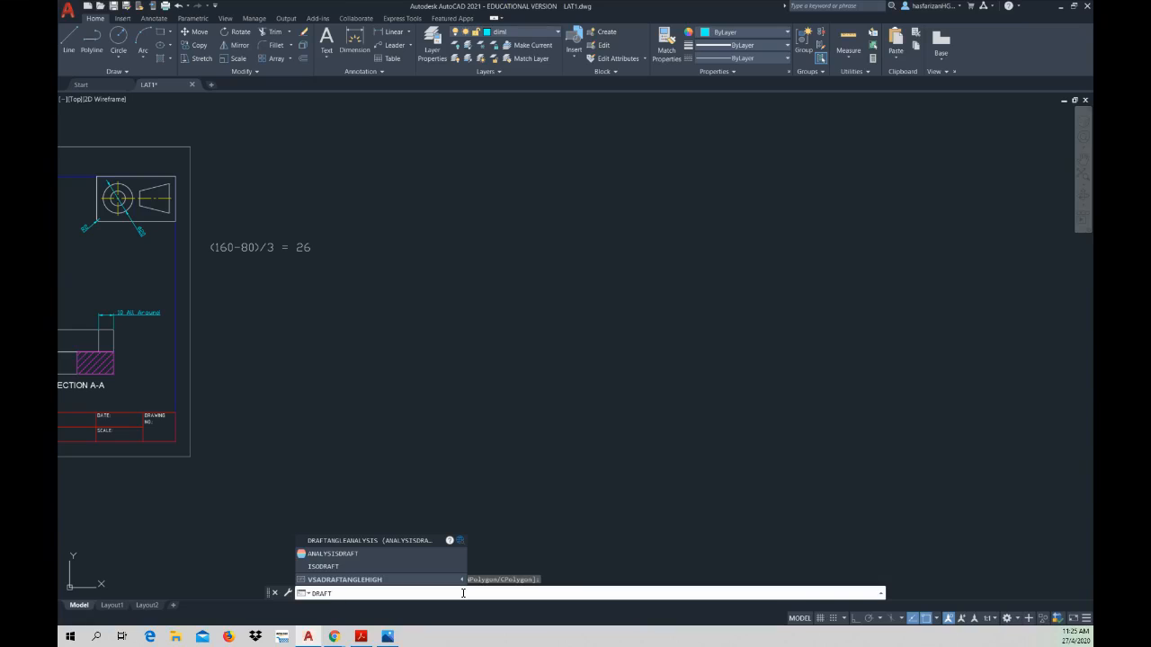
pyautogui.write('ing')
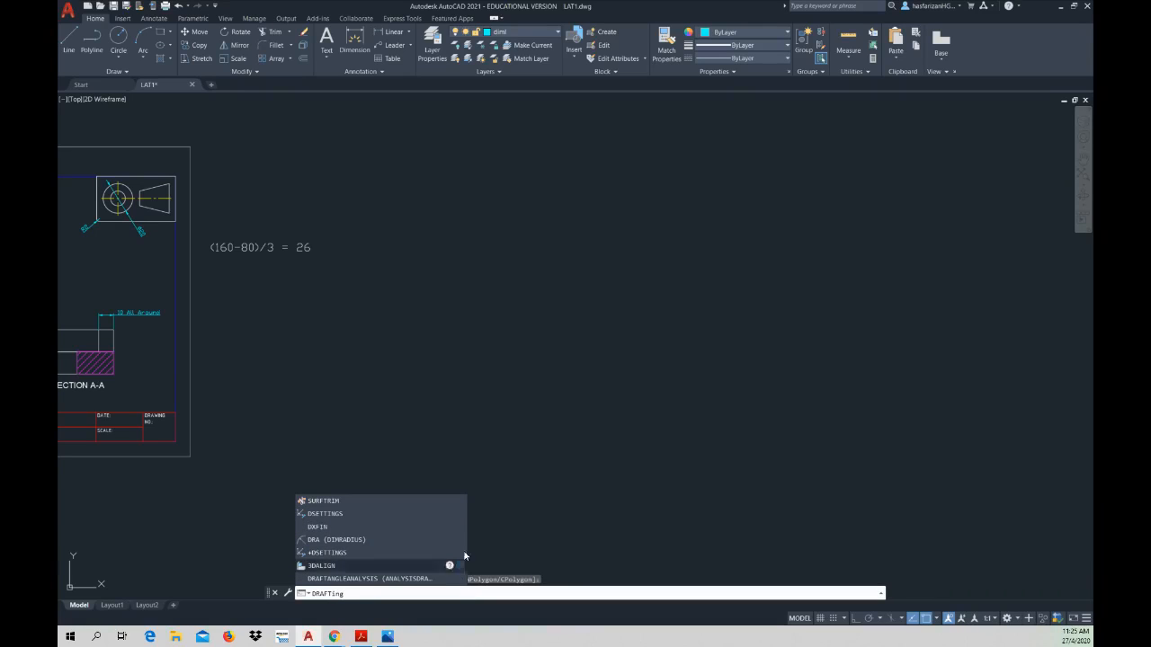
pyautogui.click(328, 514)
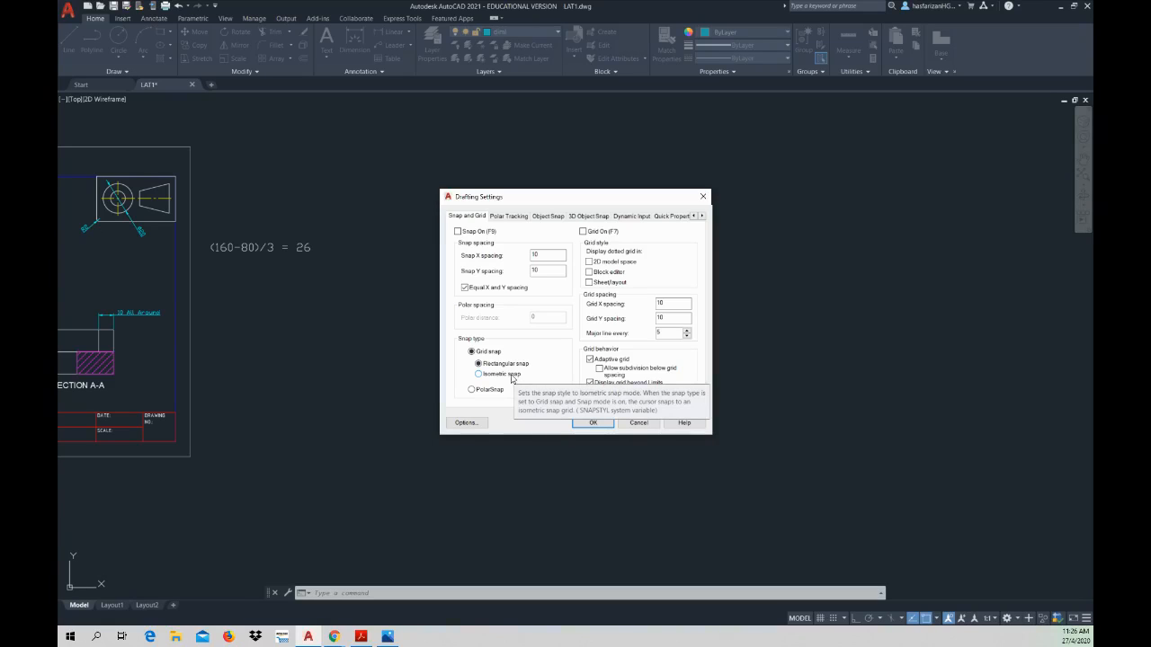
pyautogui.click(479, 374)
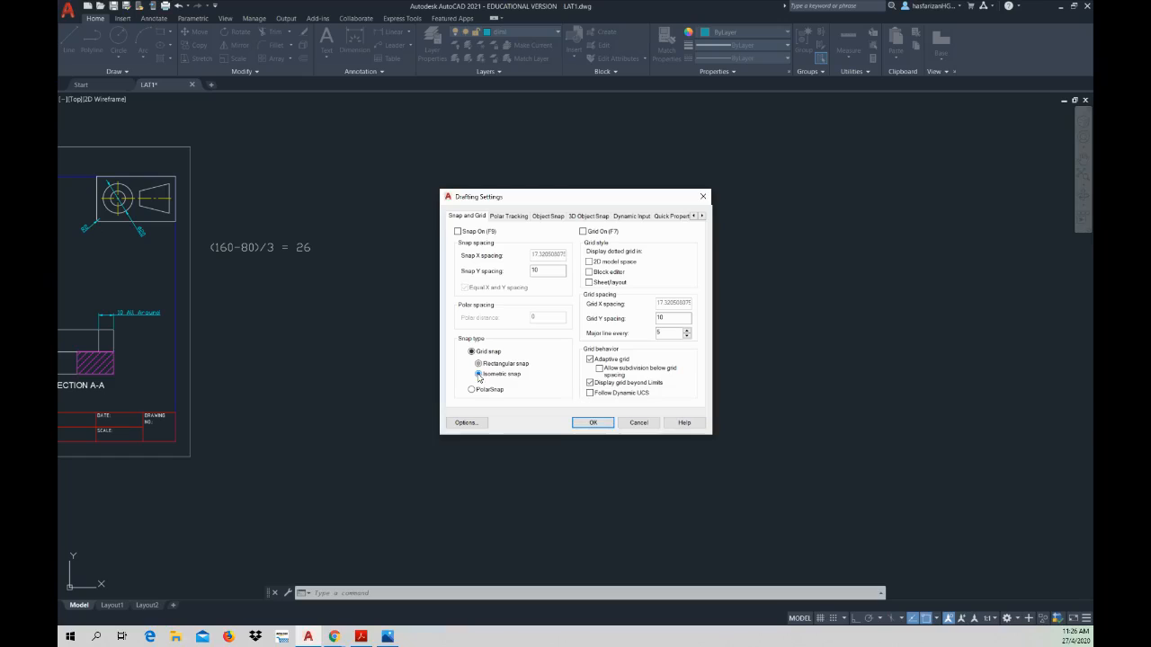
pyautogui.click(594, 422)
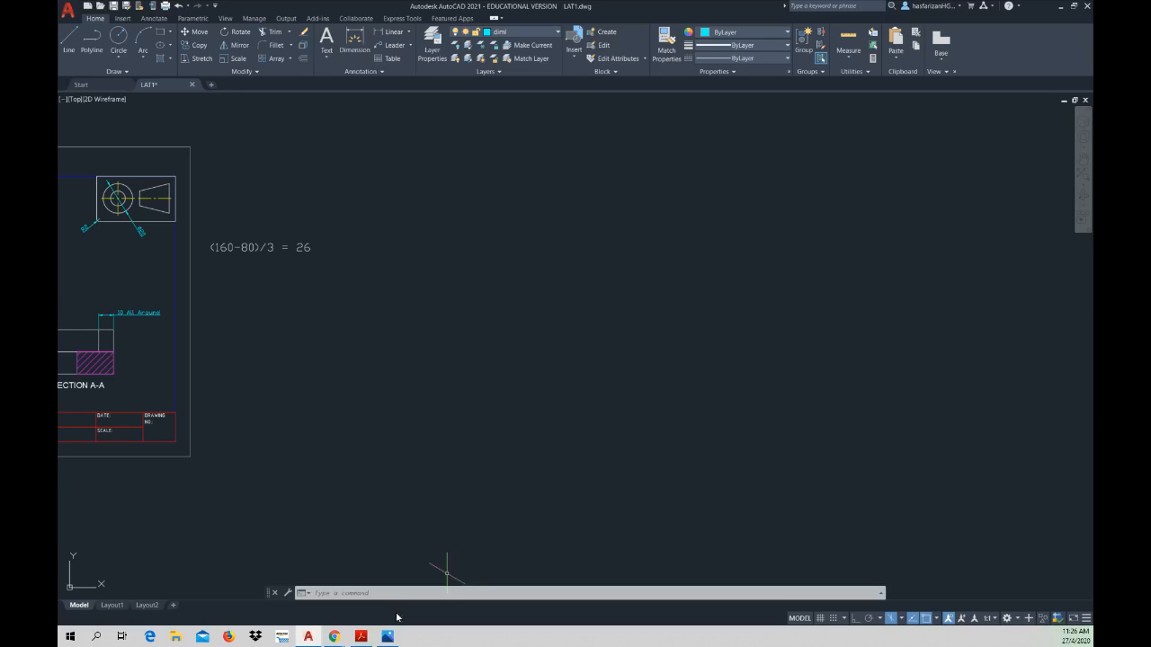
# Step: Recheck the Setter Bracket figure, then draw a 100 mm line at 150° in AutoCAD's empty area beside the sheet, with Ortho on
pyautogui.click(361, 637)
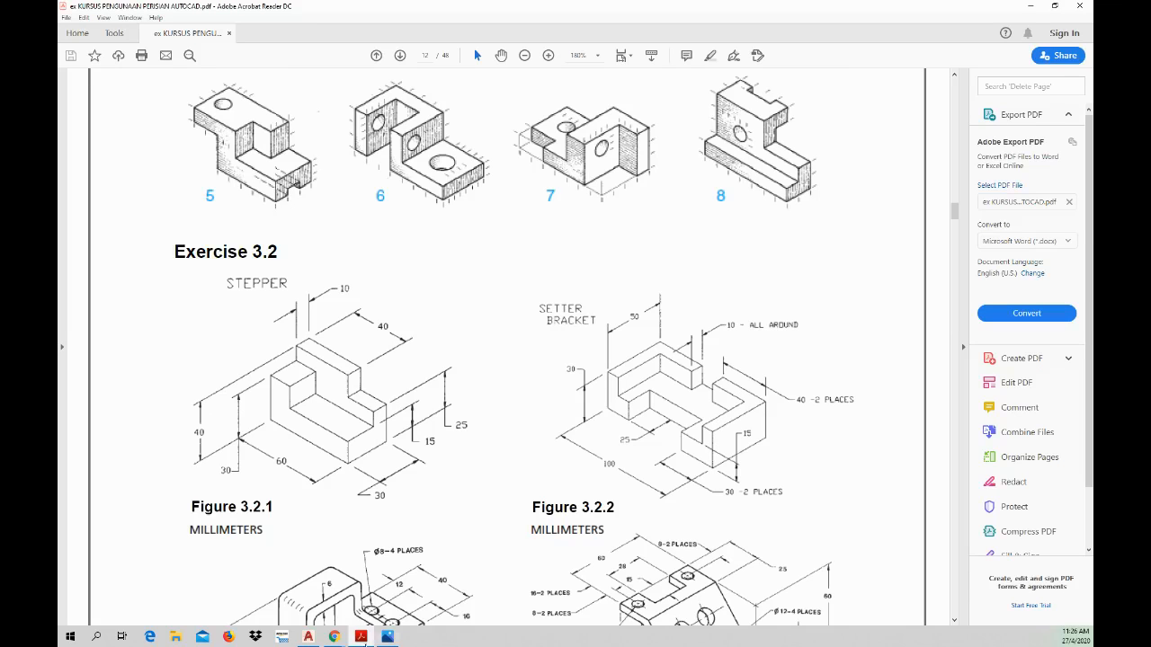
pyautogui.click(360, 637)
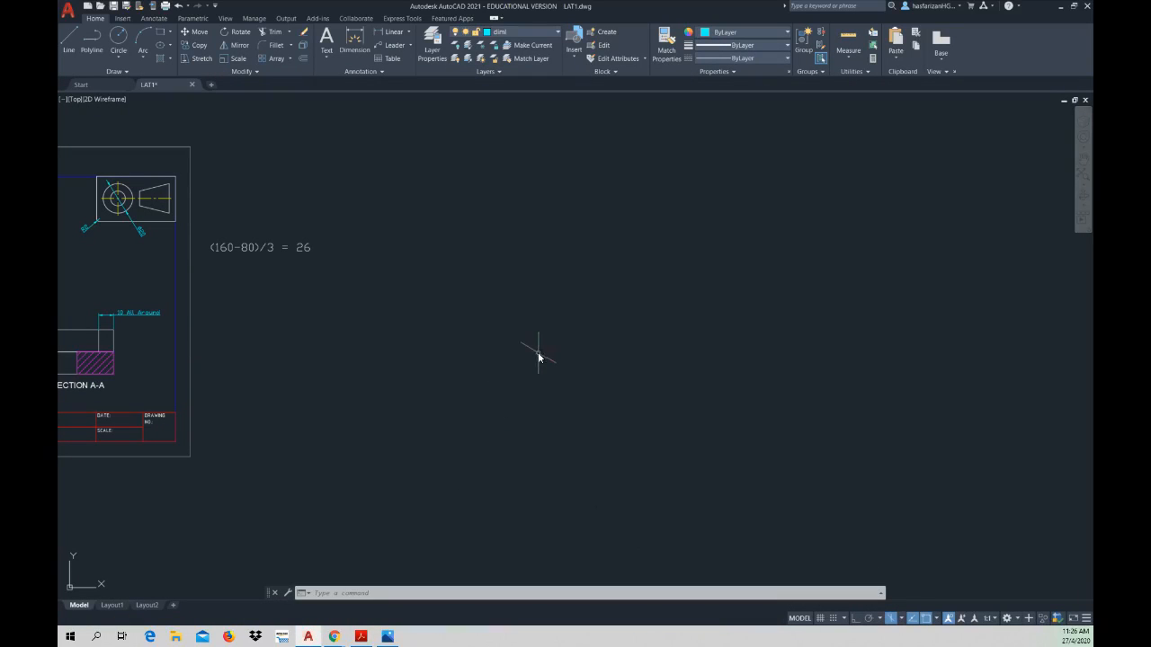
pyautogui.click(77, 49)
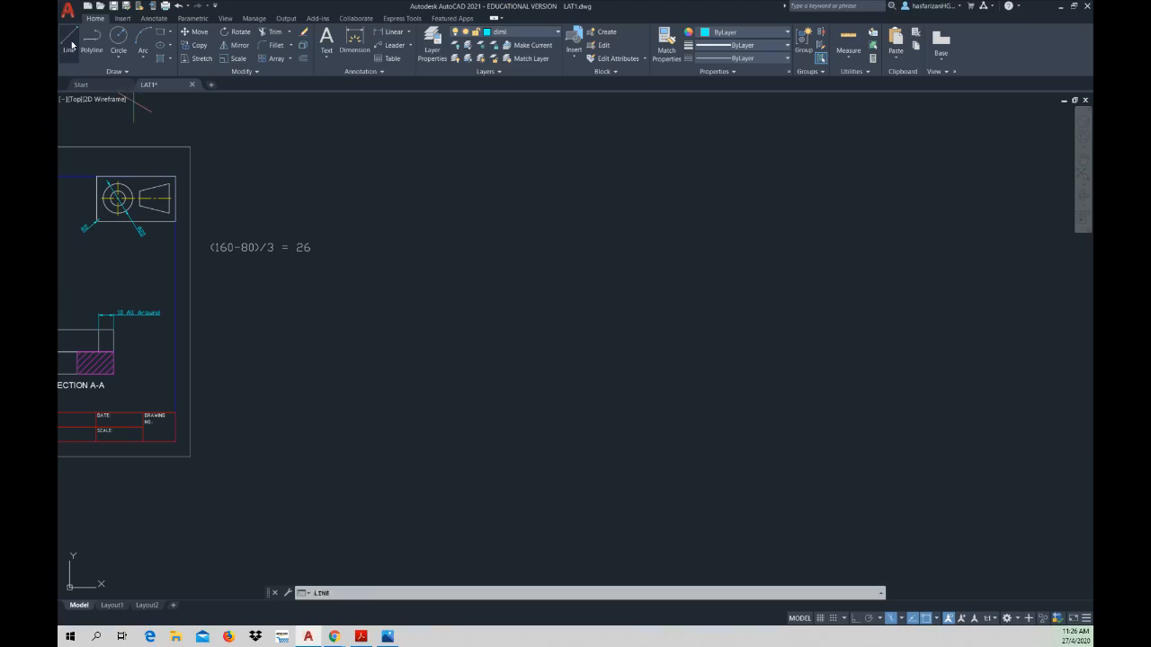
pyautogui.click(627, 393)
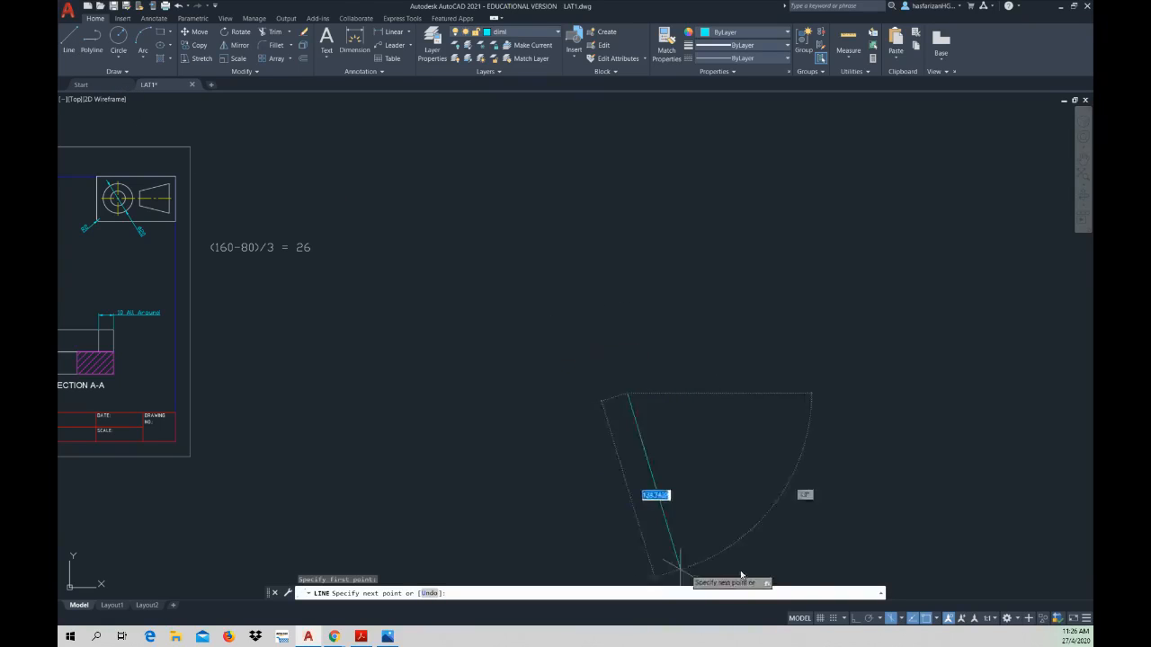
pyautogui.click(856, 620)
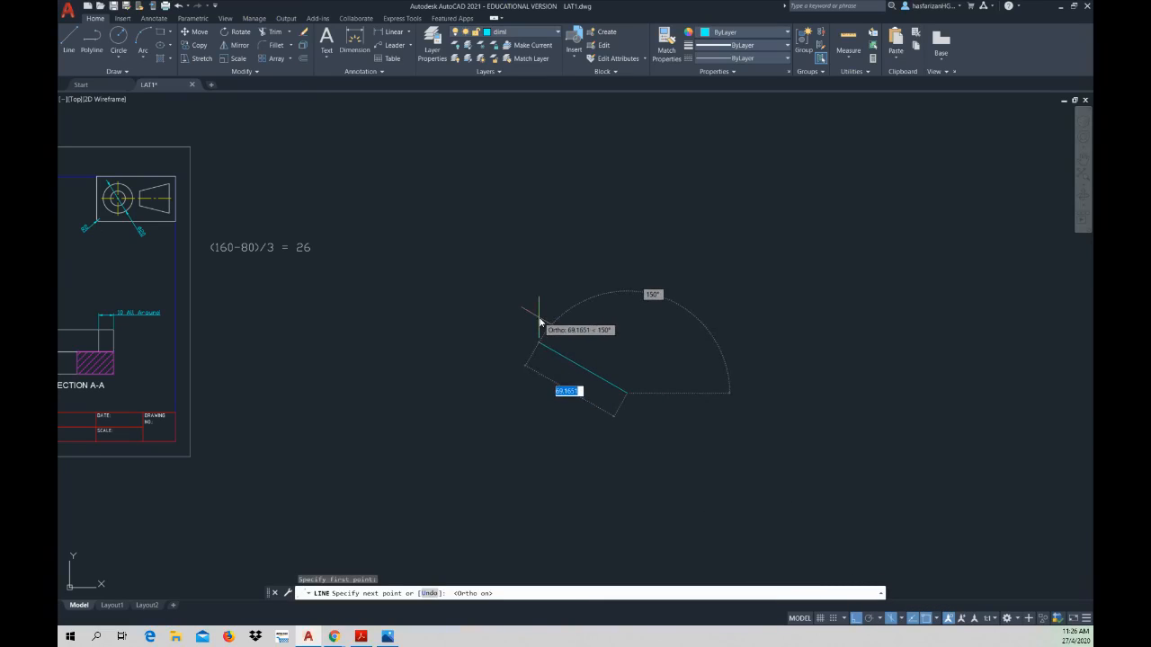
pyautogui.write('1')
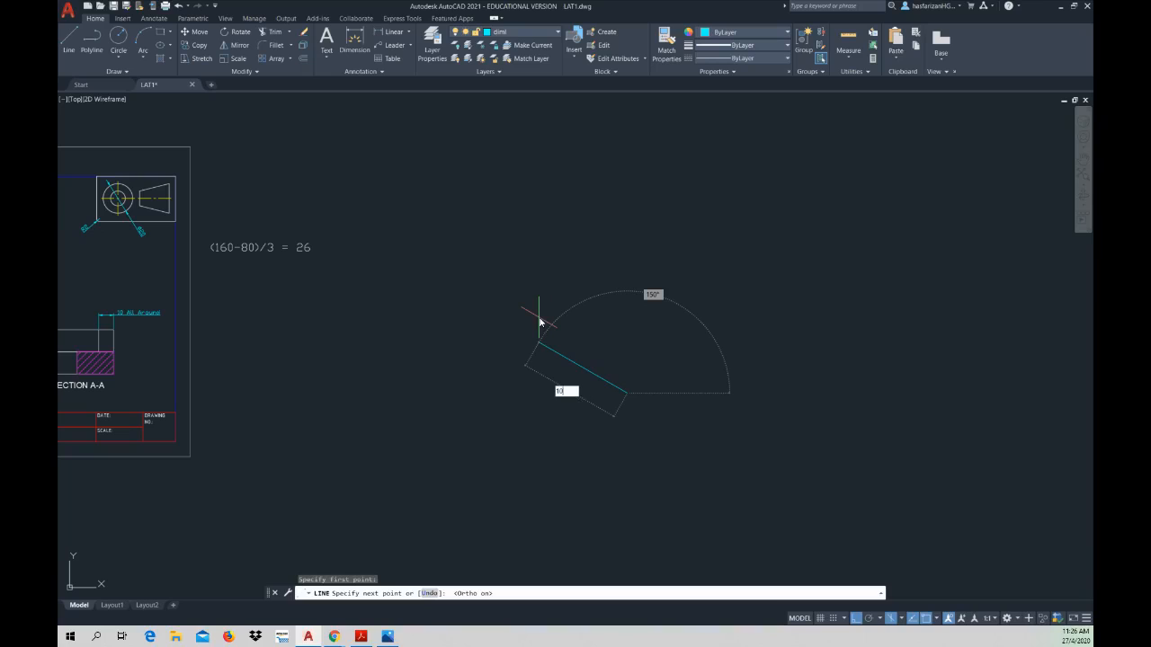
pyautogui.write('00')
pyautogui.press('Return')
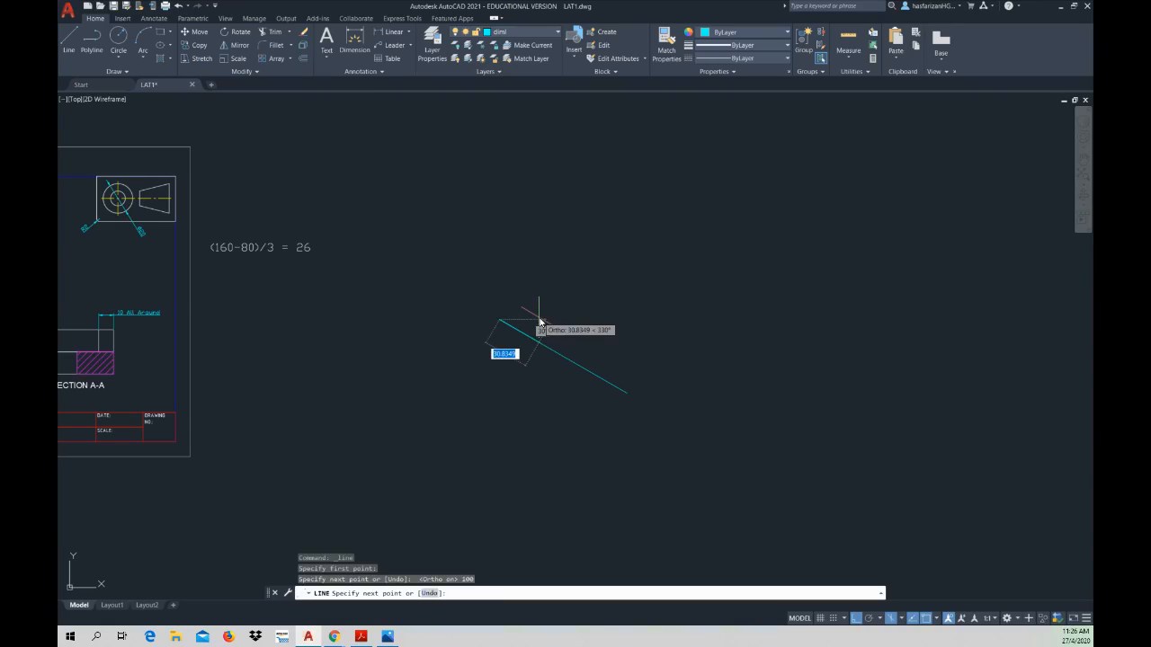
pyautogui.press('Escape')
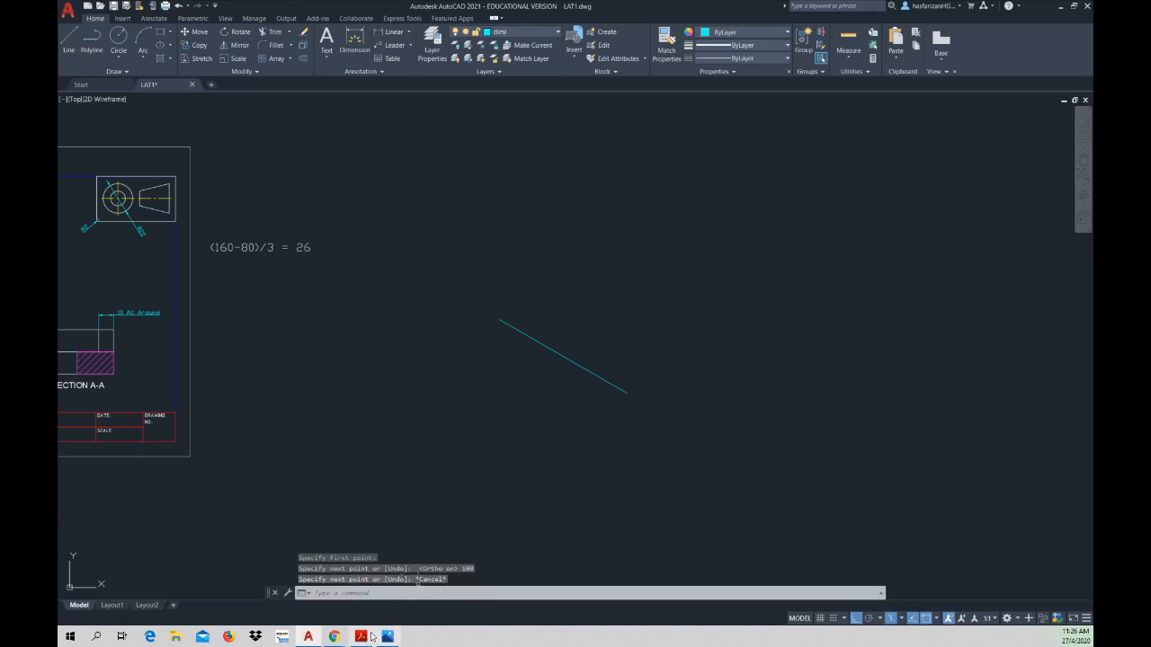
# Step: Review the Setter Bracket's dimensions in the workbook PDF and return to the AutoCAD drawing
pyautogui.click(361, 636)
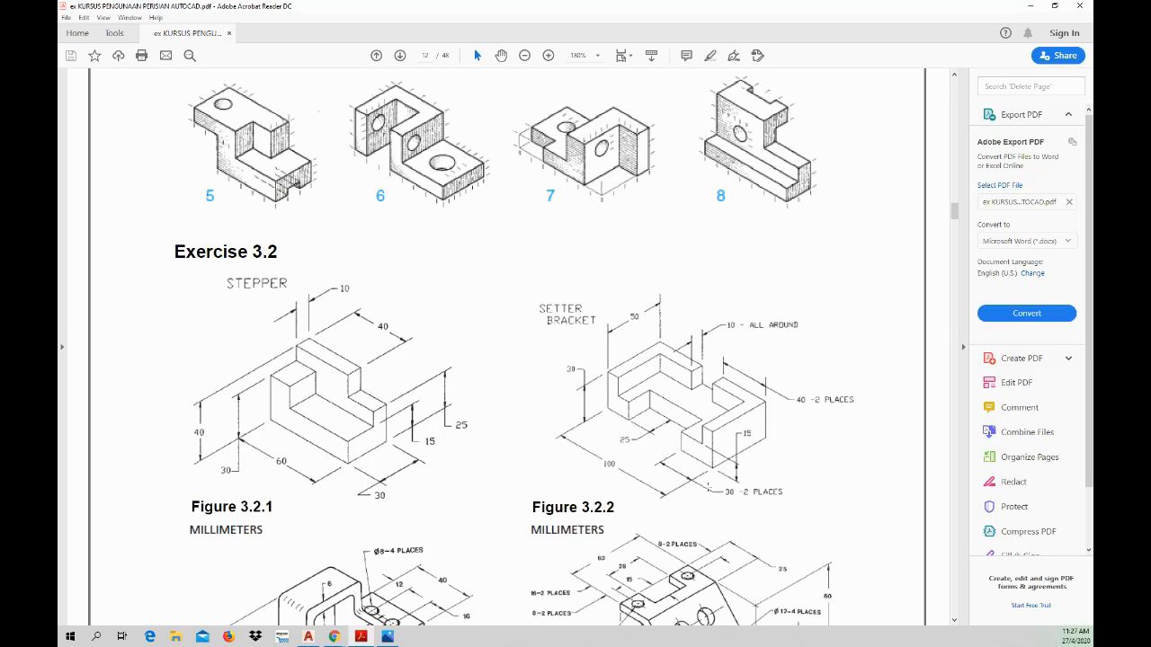
pyautogui.click(363, 640)
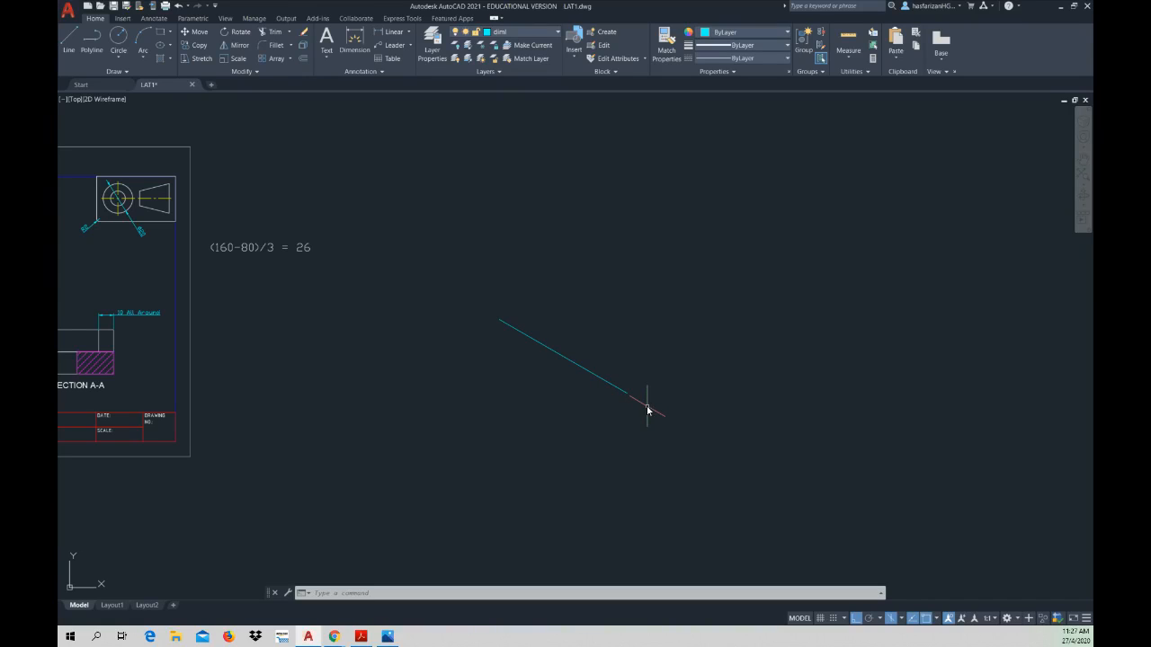
pyautogui.press('Escape')
pyautogui.press('Escape')
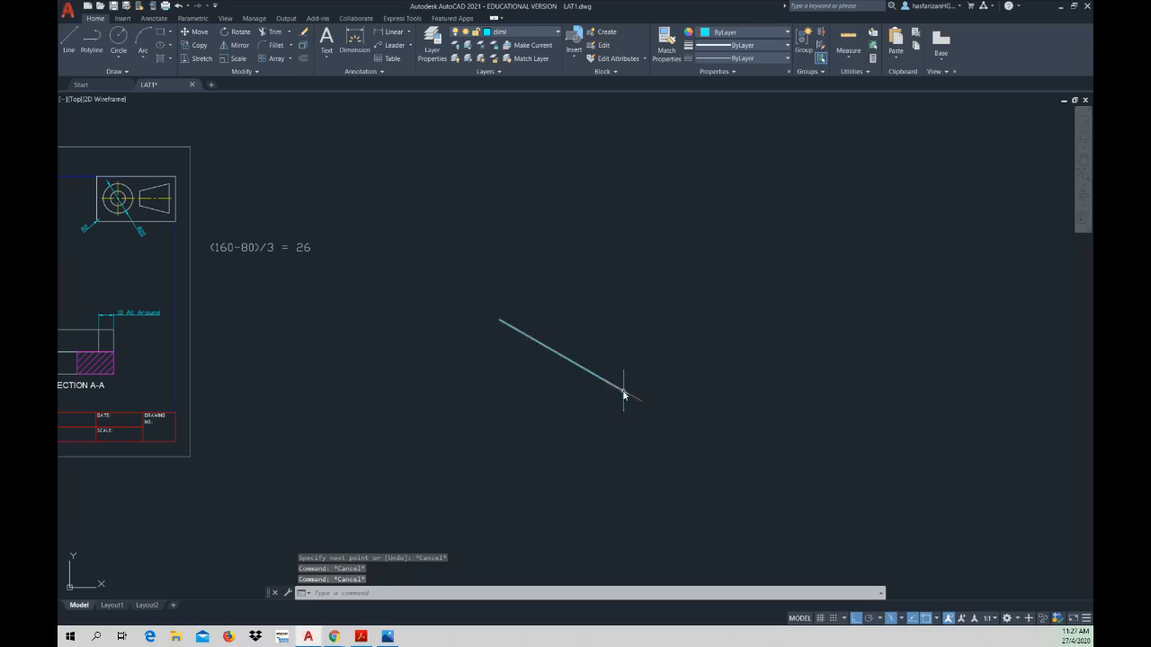
# Step: Move the sloping 100 mm line to layer 0 and clear the selection
pyautogui.click(623, 393)
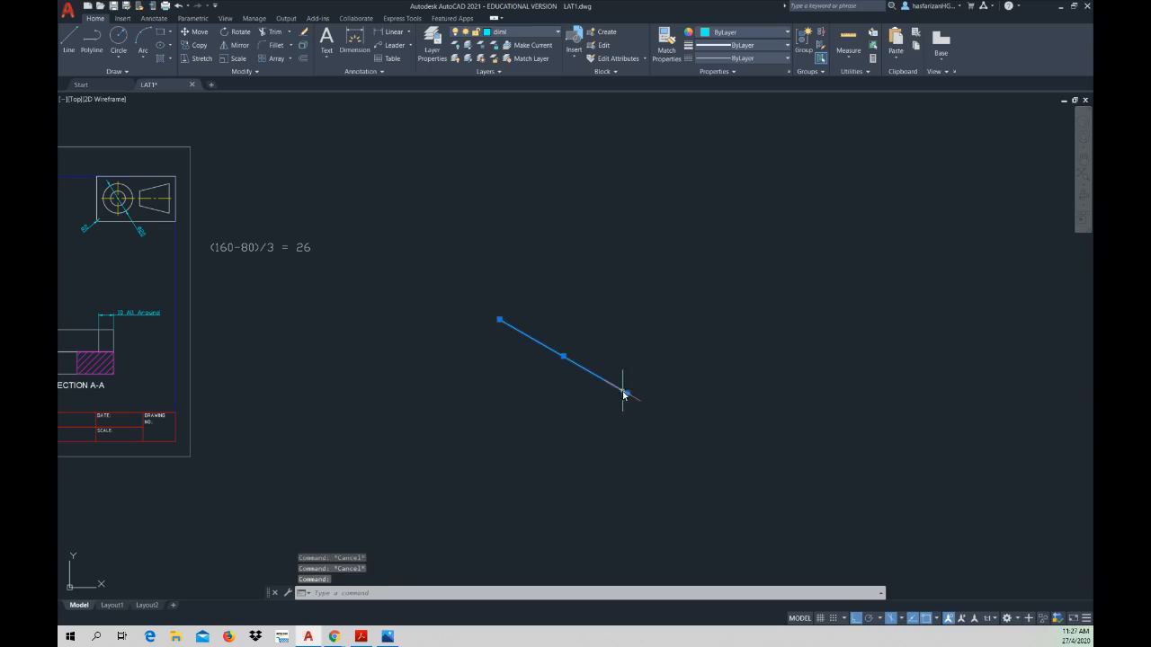
pyautogui.click(508, 35)
pyautogui.click(509, 44)
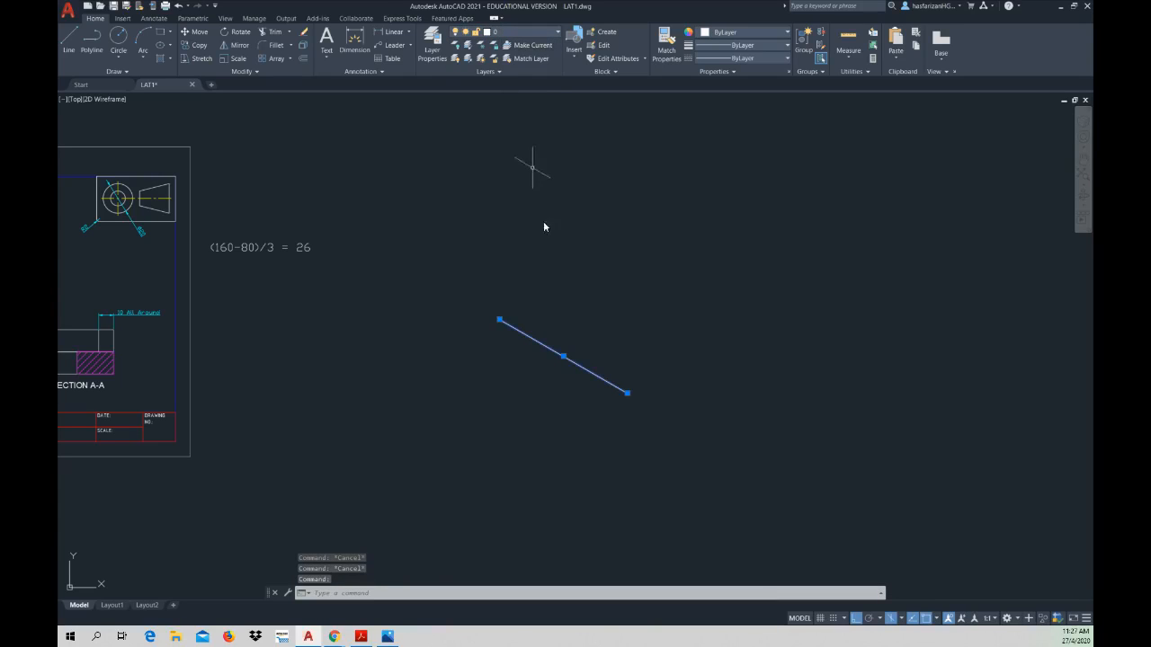
pyautogui.press('Escape')
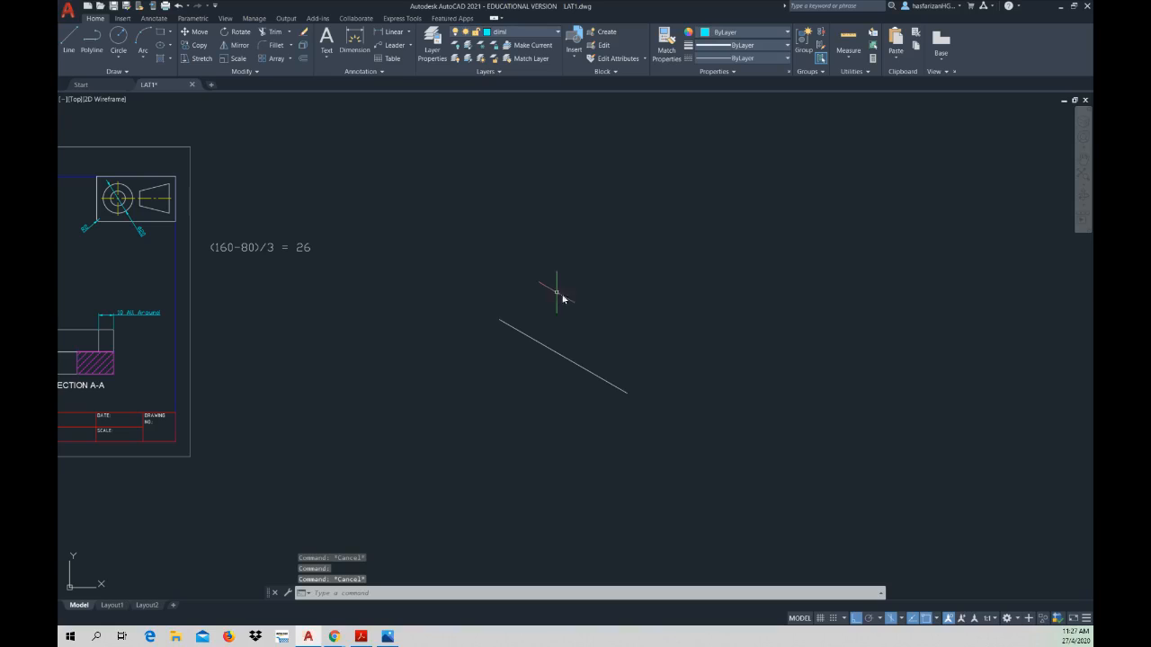
# Step: Change the 2D model space uniform background colour to White in the display options
pyautogui.rightClick(618, 307)
pyautogui.click(656, 477)
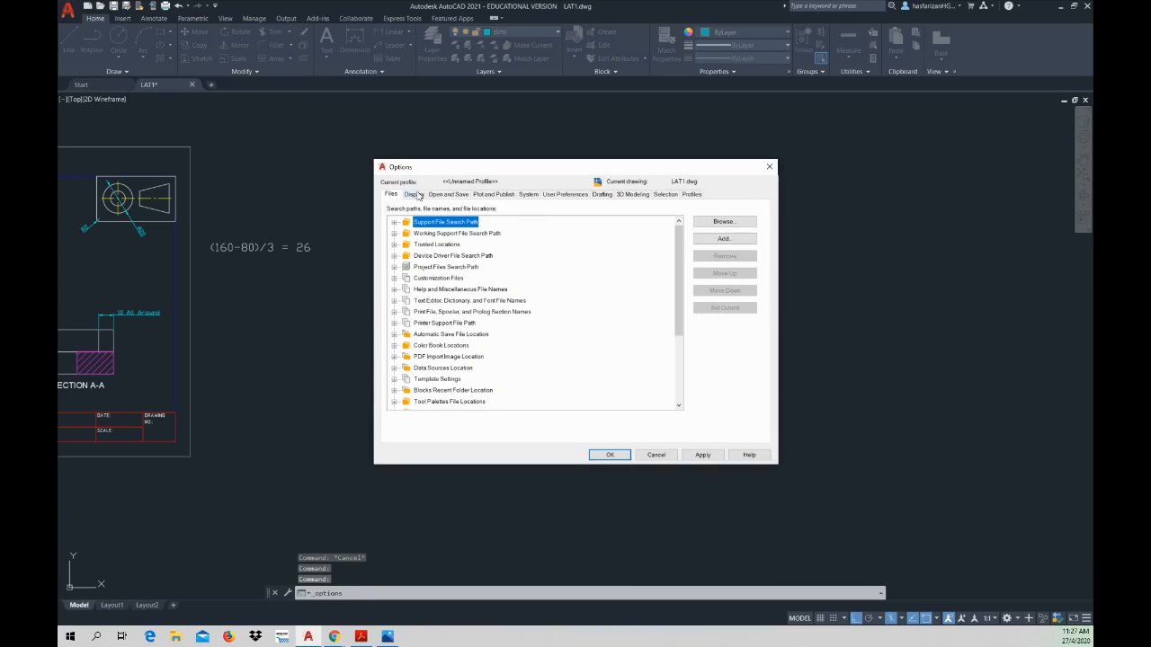
pyautogui.click(409, 195)
pyautogui.click(442, 351)
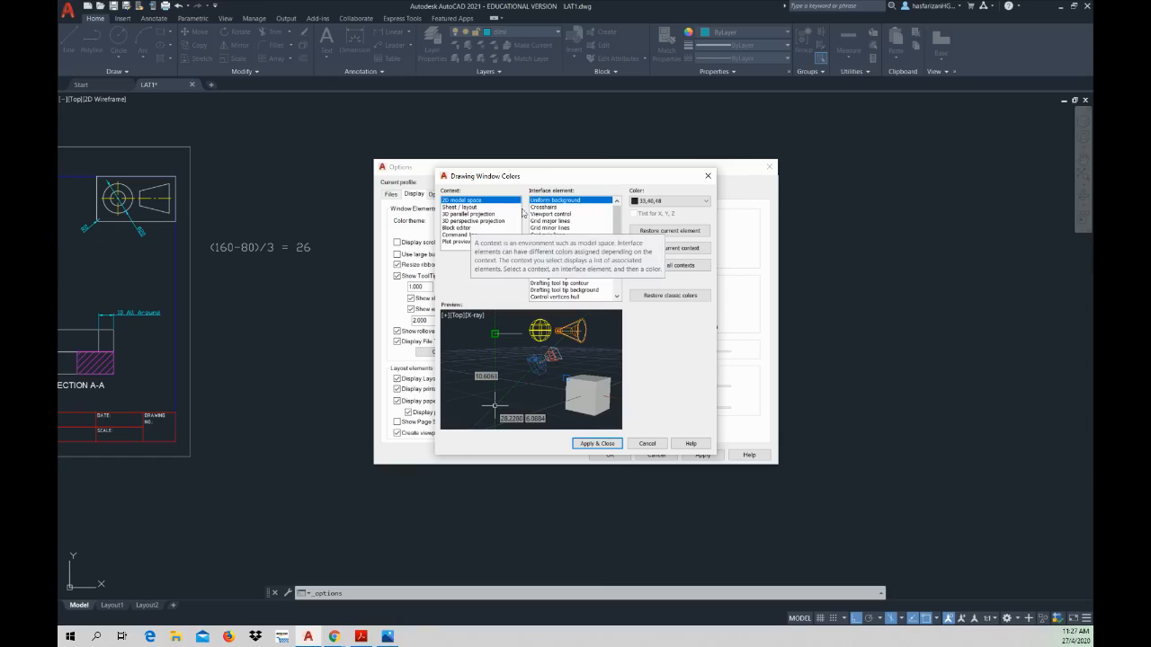
pyautogui.click(665, 206)
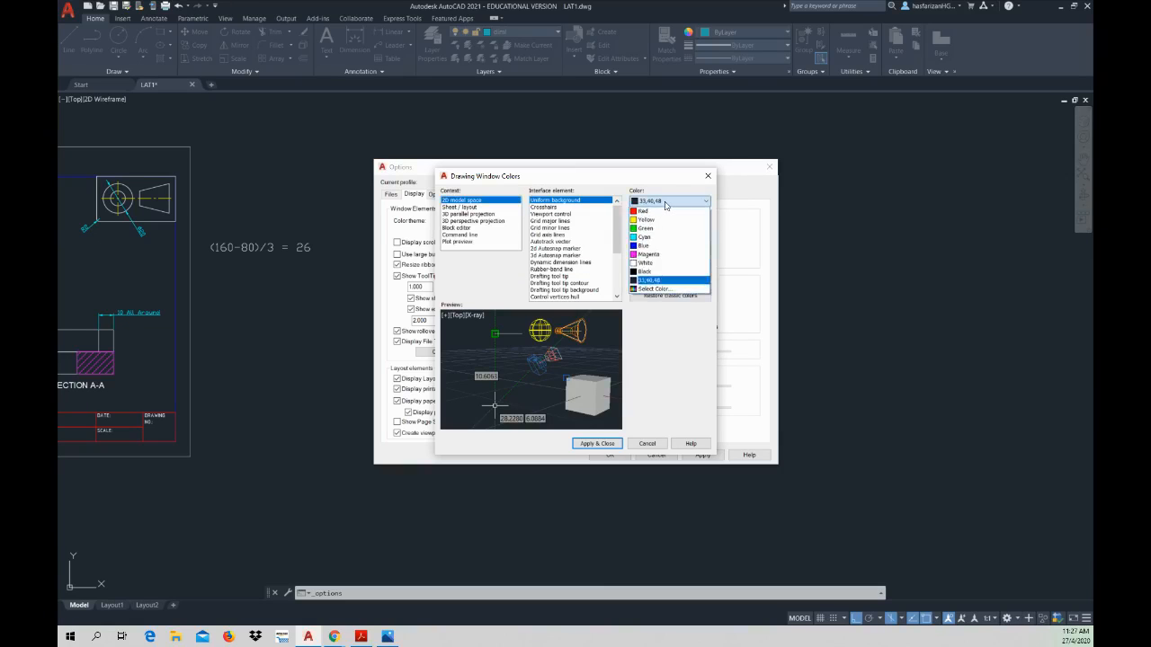
pyautogui.click(660, 268)
pyautogui.click(618, 445)
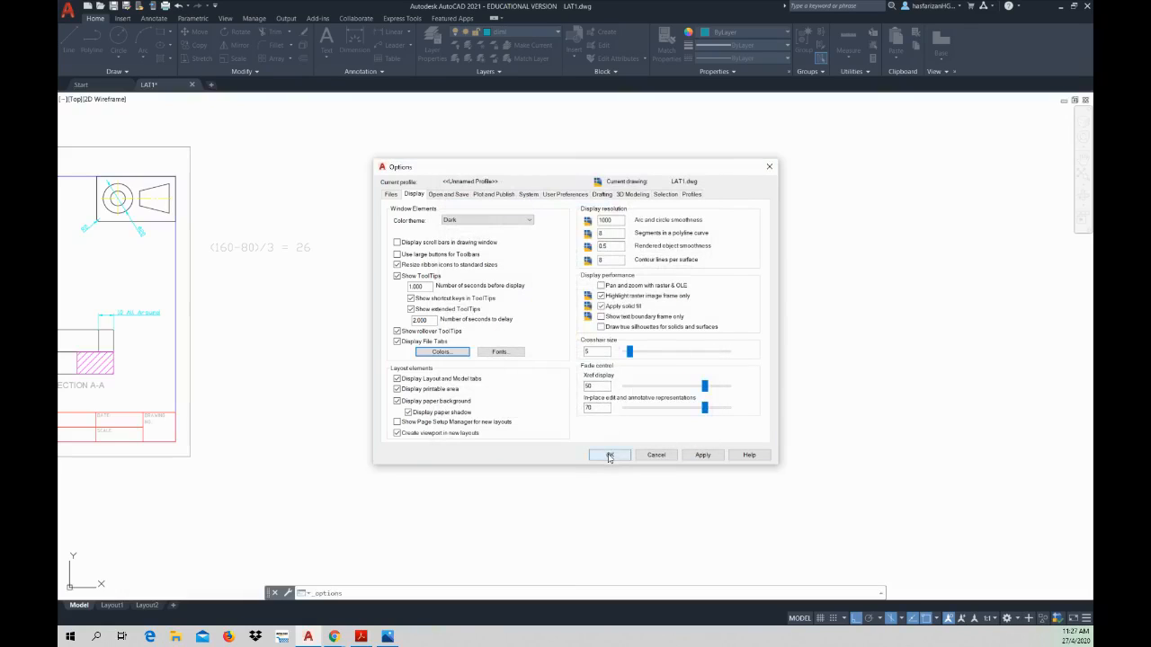
pyautogui.click(609, 455)
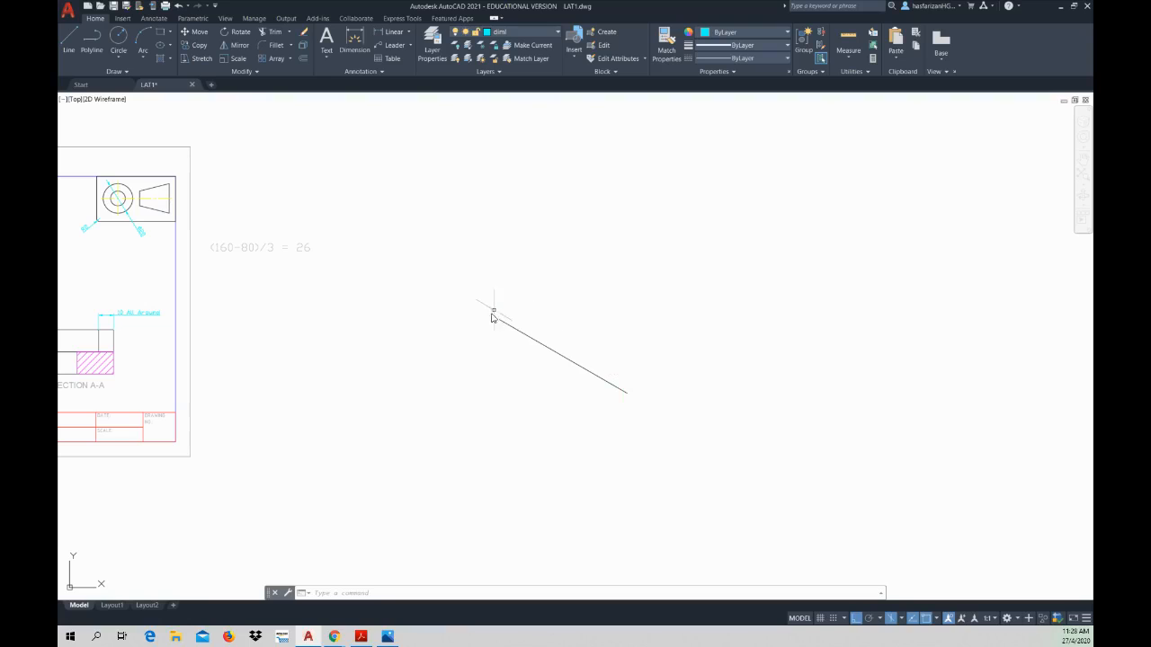
# Step: Draw a 50 mm vertical line upward from the lower end of the sloping 100 mm line
pyautogui.click(69, 40)
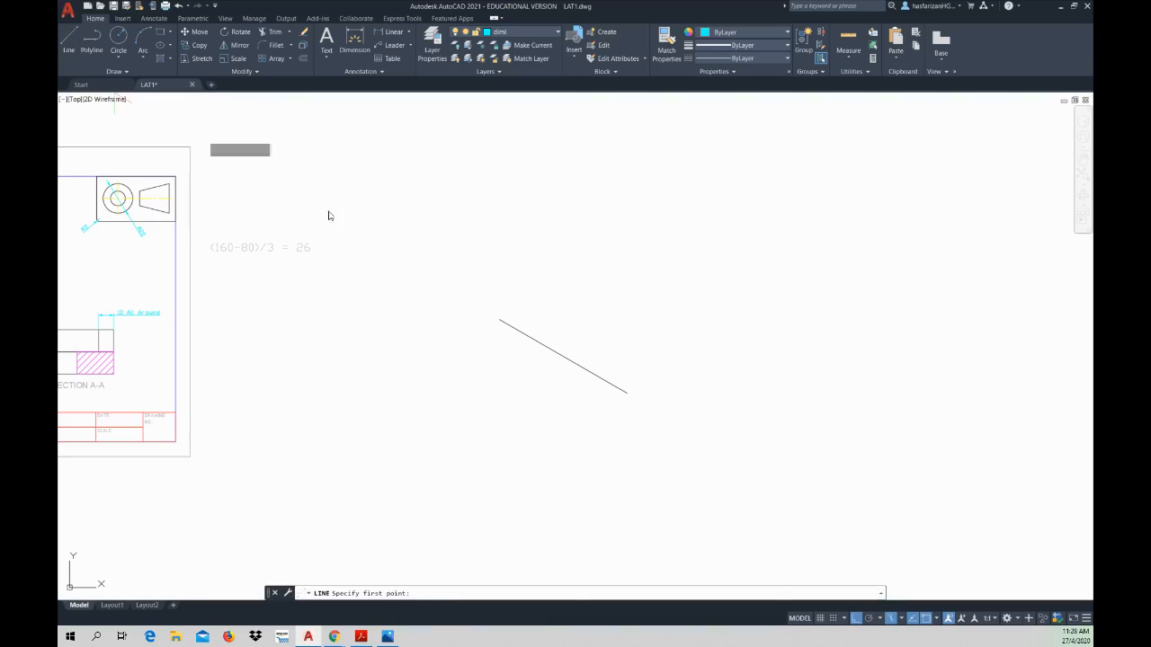
pyautogui.click(627, 394)
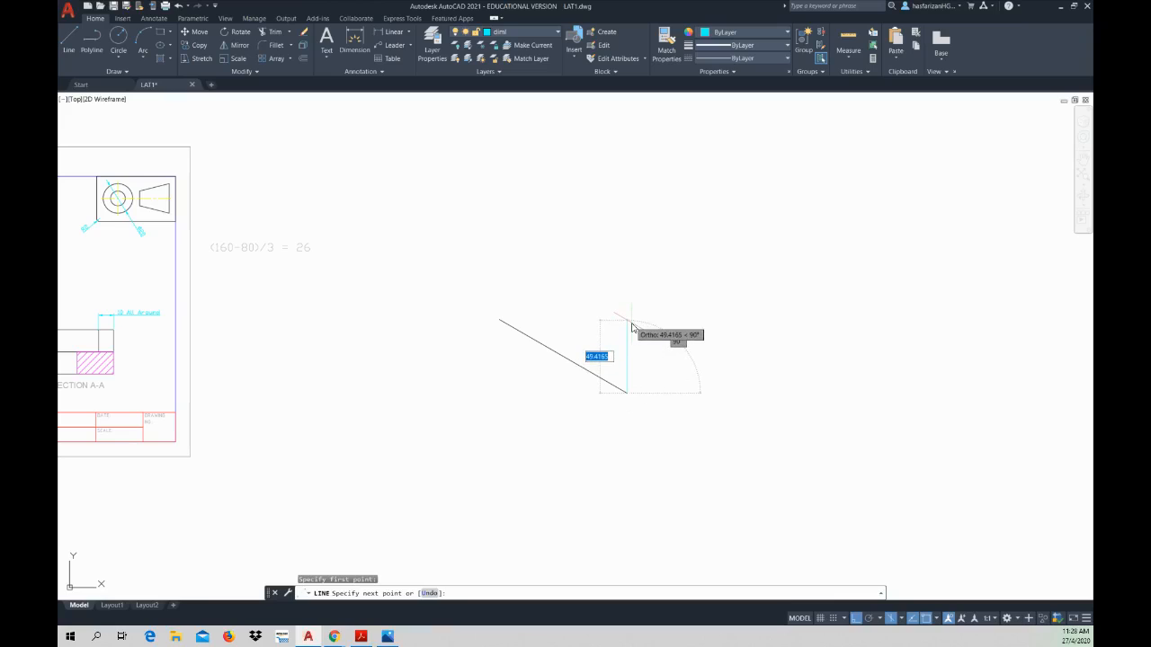
pyautogui.write('50')
pyautogui.press('Return')
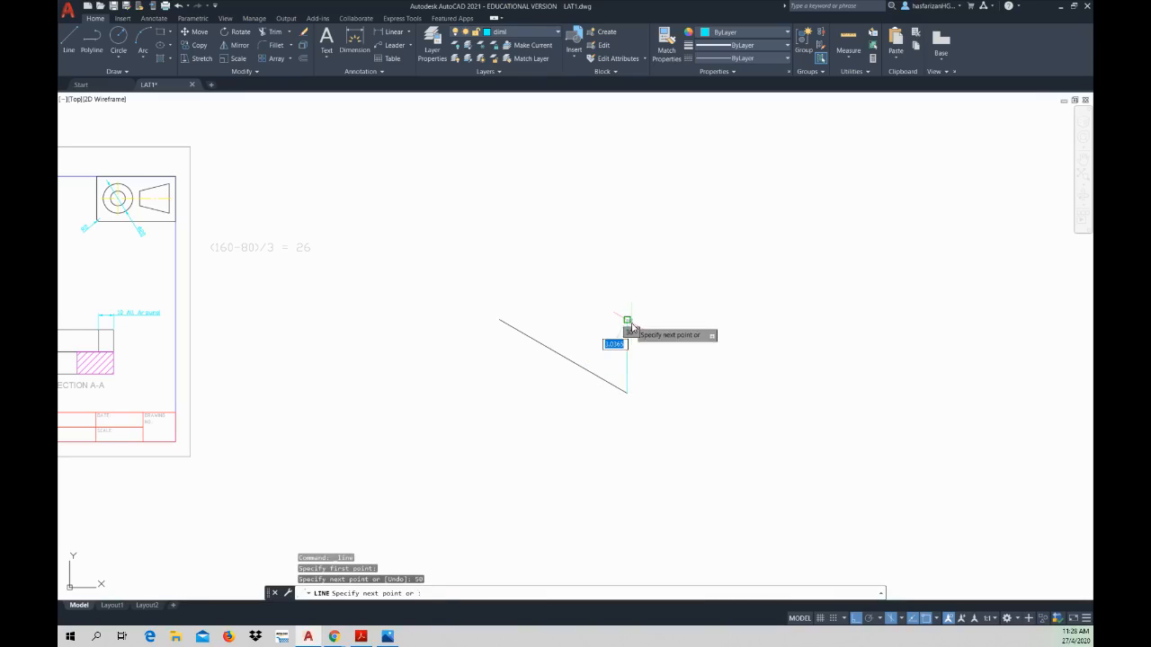
pyautogui.press('Escape')
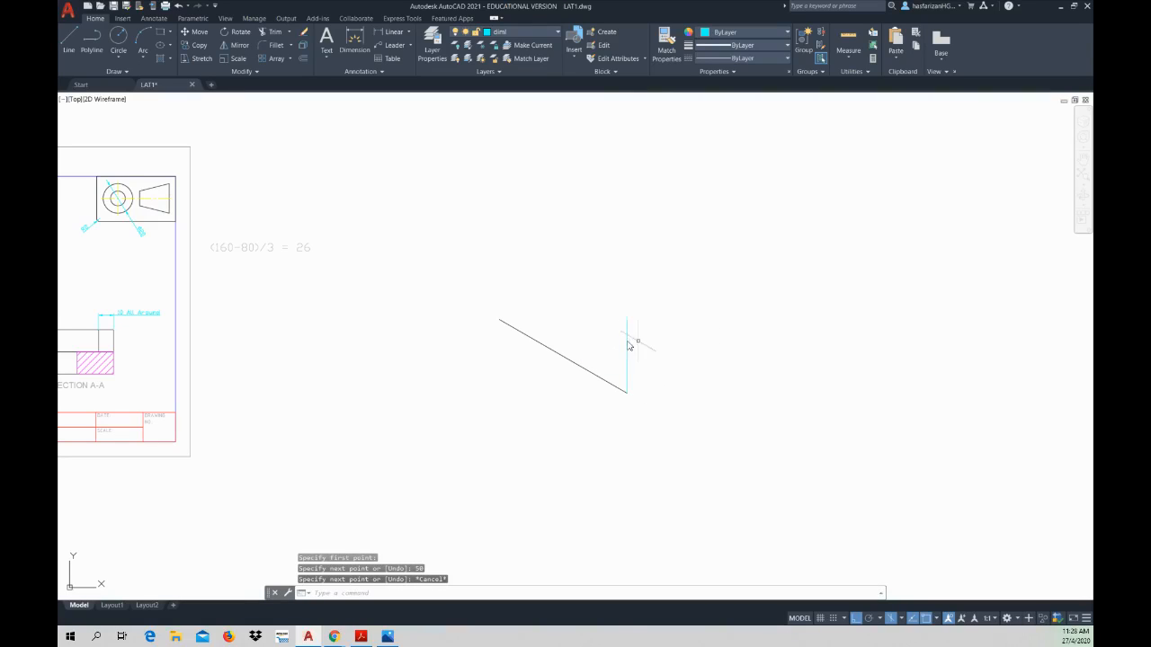
# Step: Move the 50 mm vertical line to layer 0
pyautogui.click(626, 341)
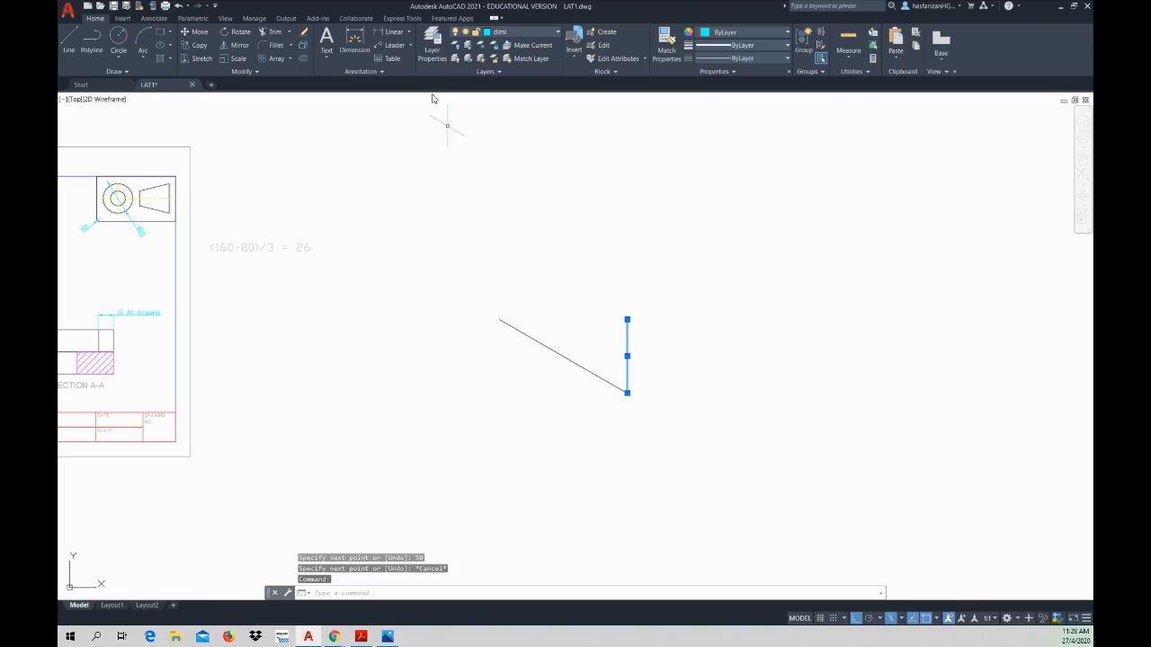
pyautogui.click(506, 34)
pyautogui.click(505, 43)
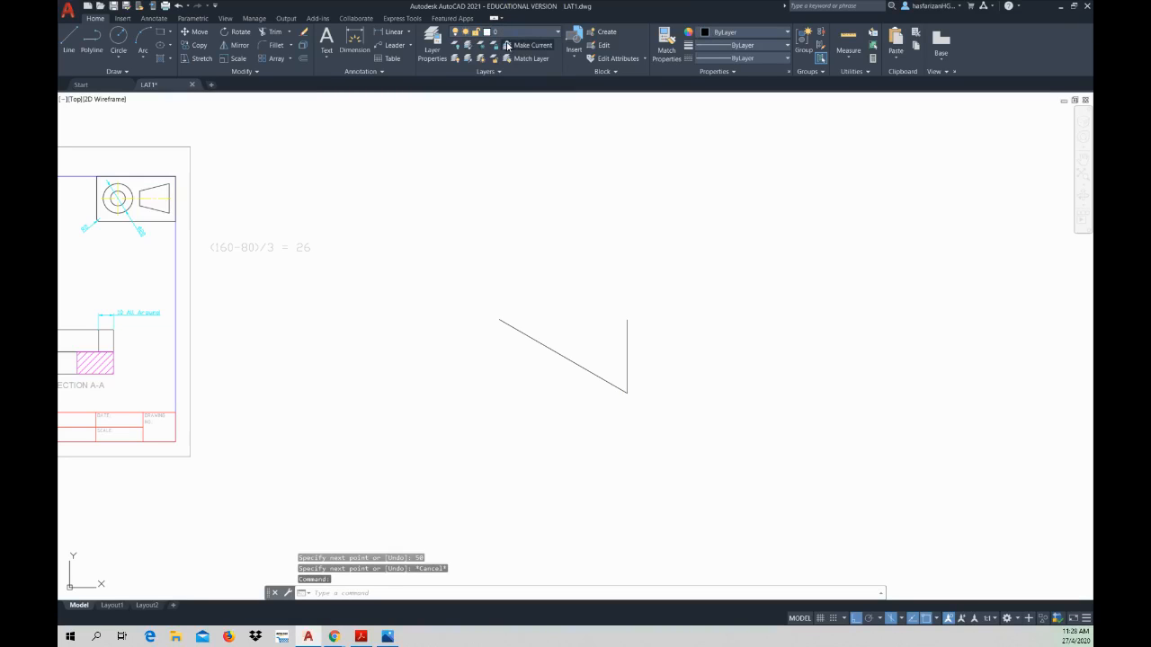
# Step: Clear the selection and make layer 0 the current layer
pyautogui.press('Escape')
pyautogui.press('Escape')
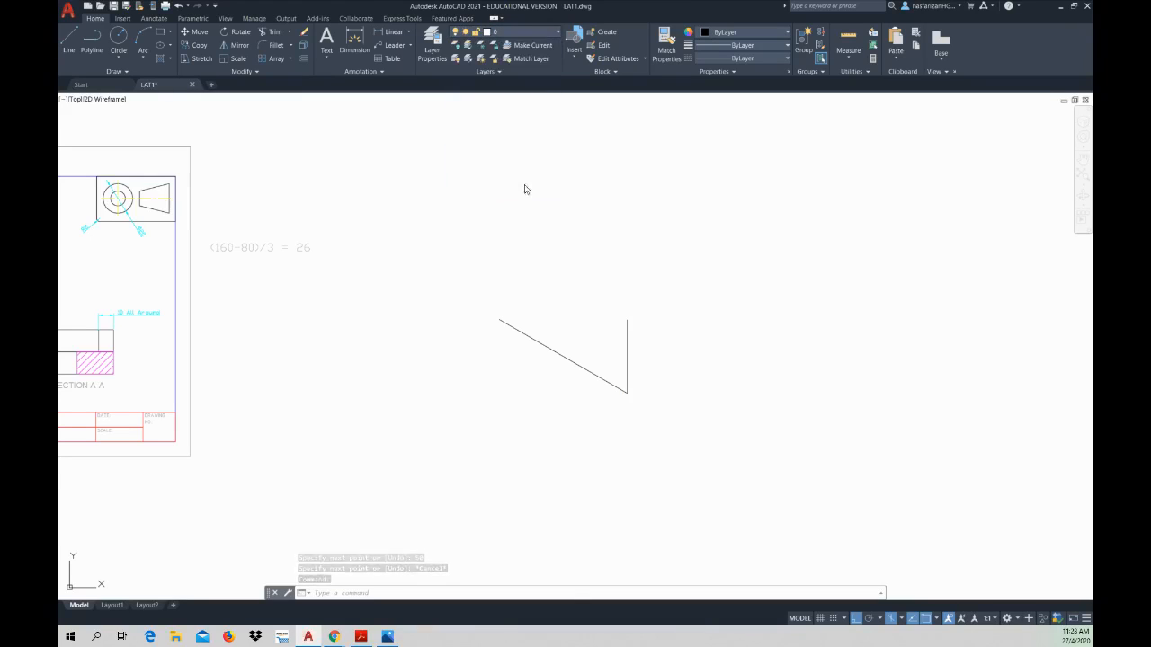
pyautogui.click(517, 33)
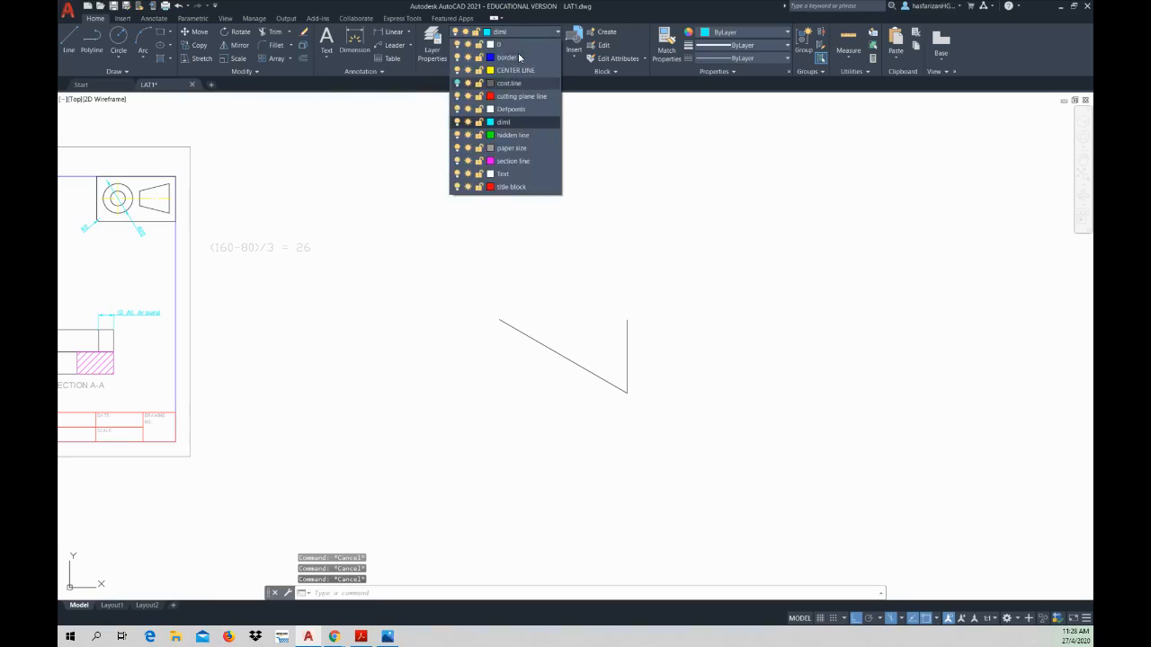
pyautogui.click(517, 45)
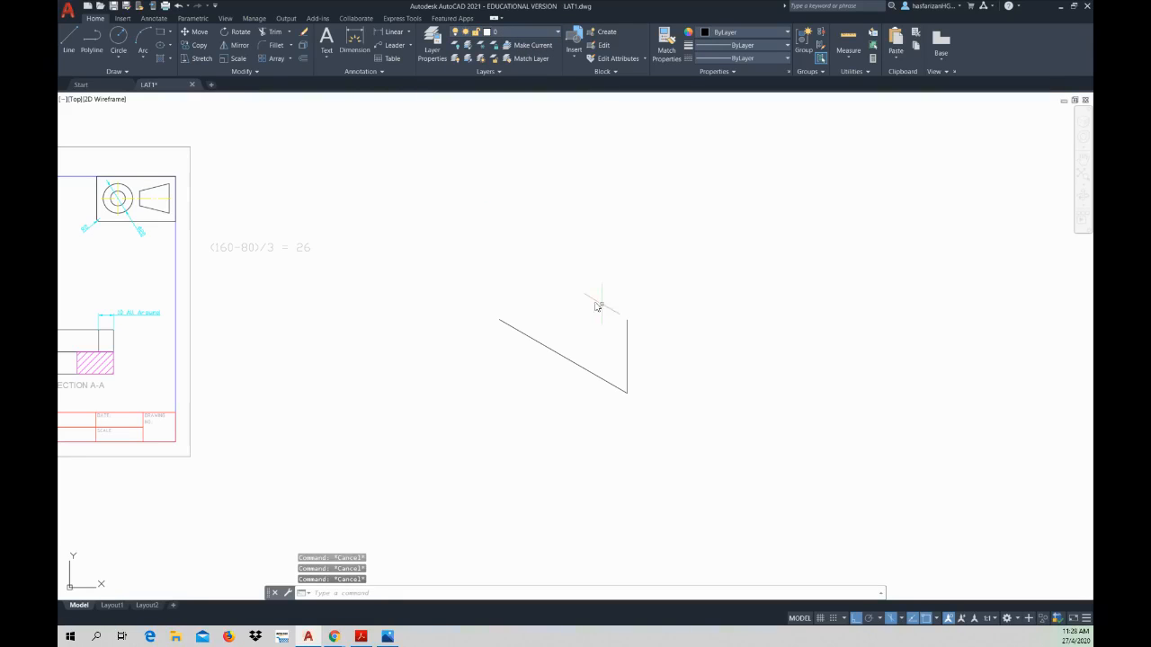
# Step: Draw a 100 mm line at 150° from the top of the 50 mm vertical line, and close the face down to the sloping line's free end
pyautogui.click(68, 40)
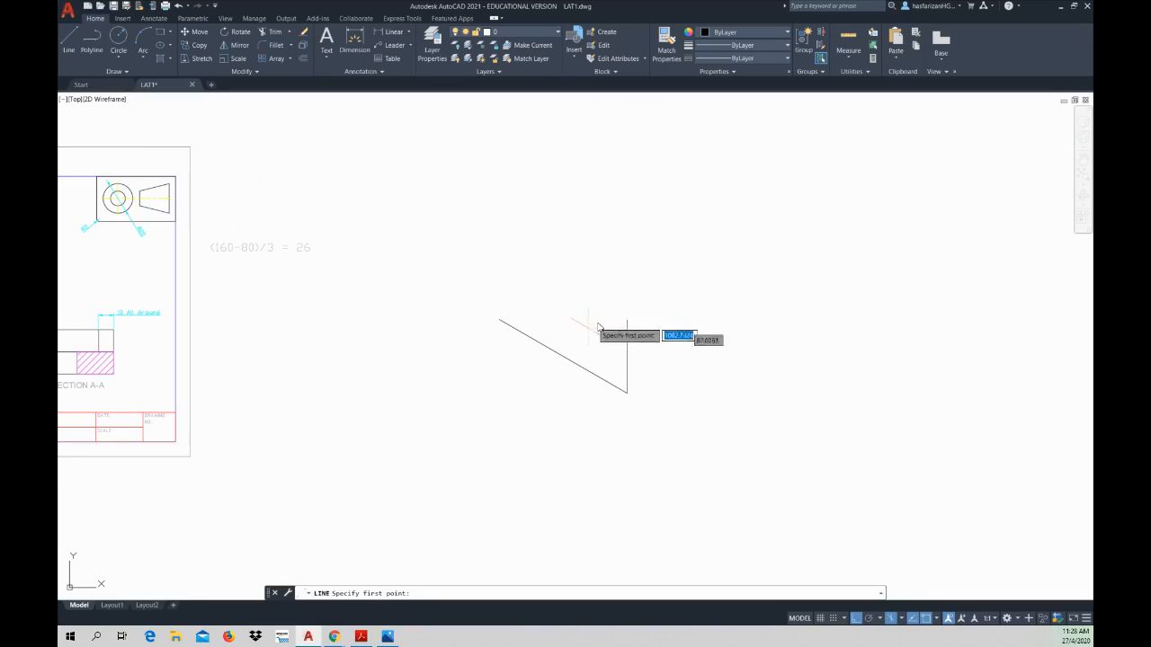
pyautogui.click(626, 321)
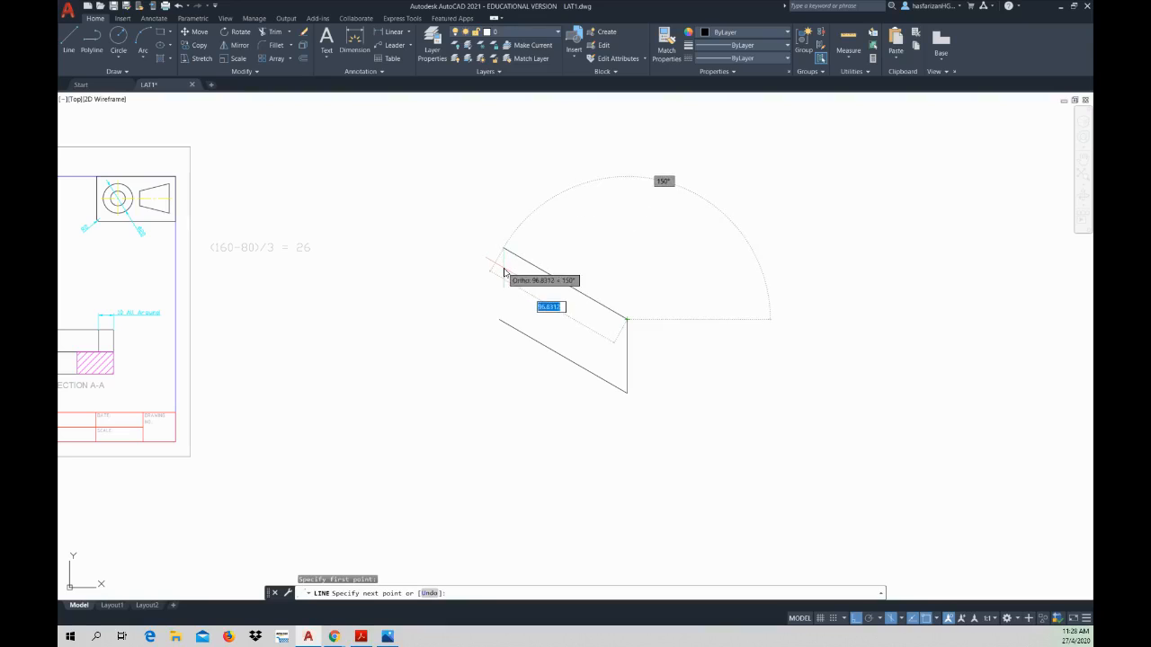
pyautogui.write('100')
pyautogui.press('Return')
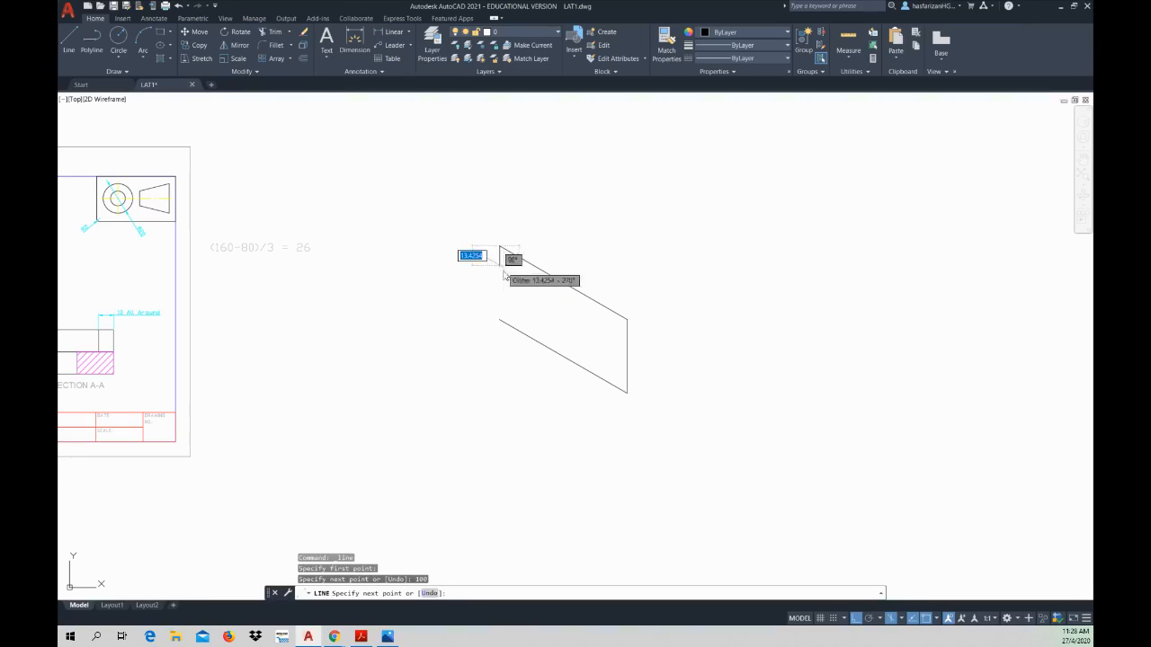
pyautogui.click(500, 320)
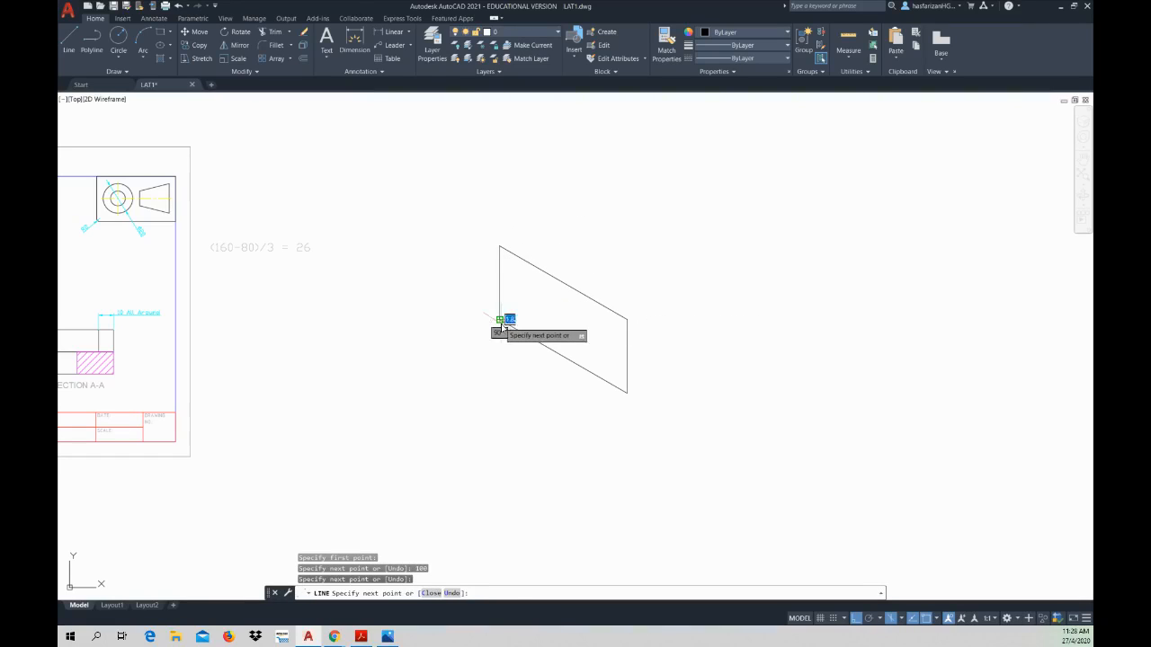
pyautogui.press('Escape')
pyautogui.press('Escape')
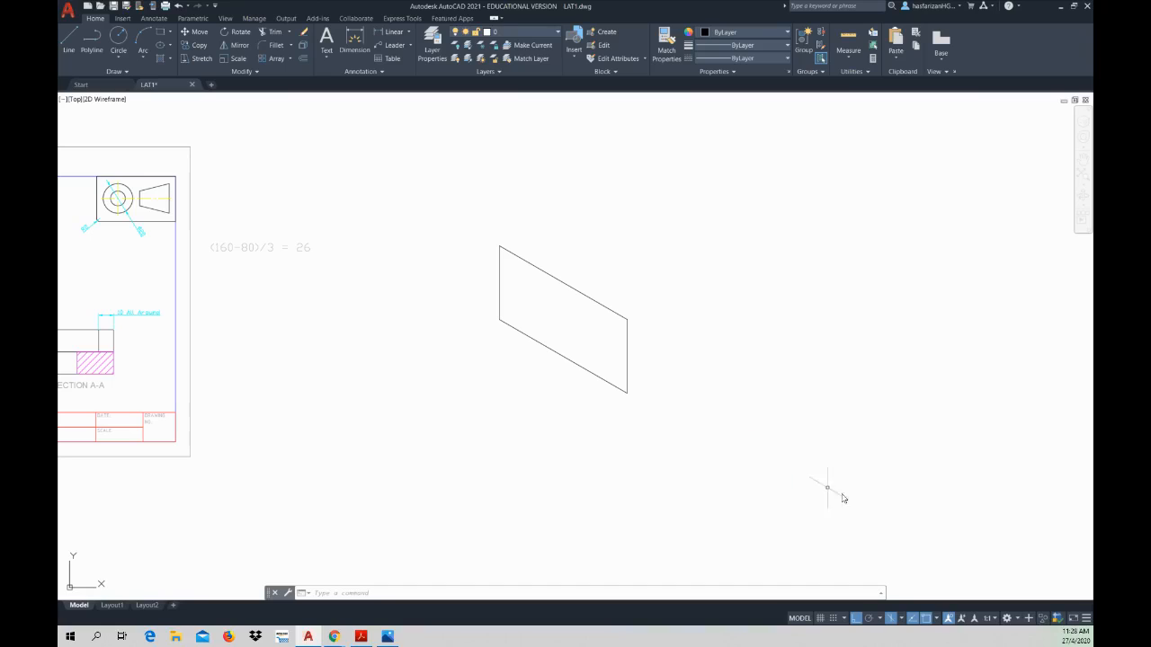
# Step: Switch the isometric drafting plane to Isoplane Right
pyautogui.click(903, 618)
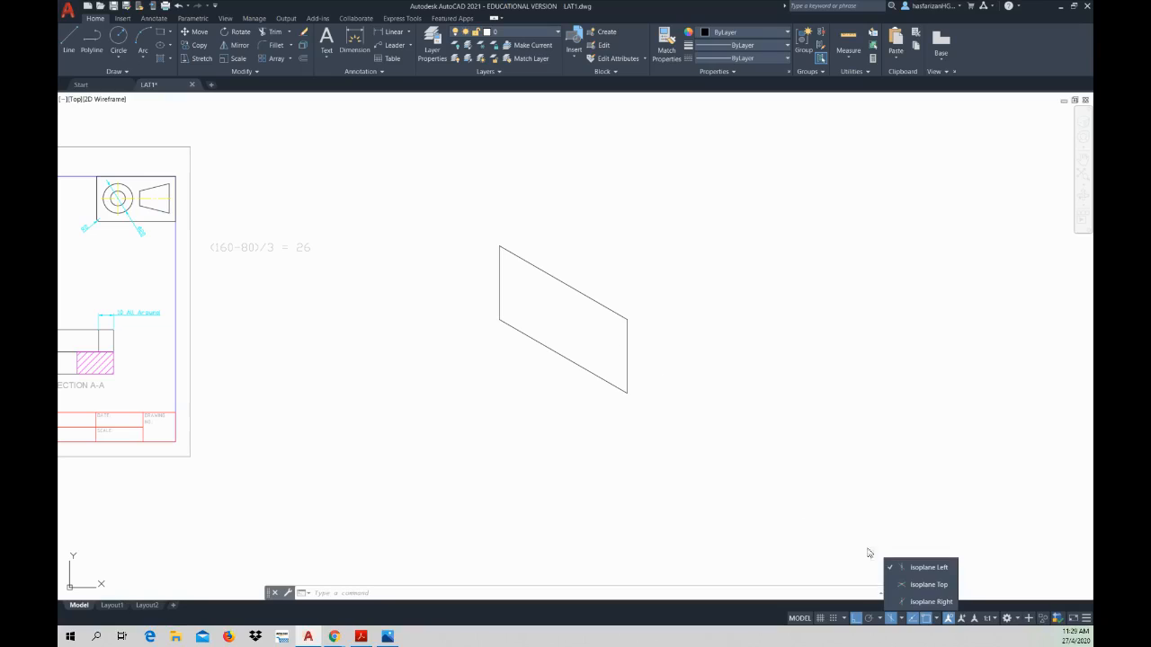
pyautogui.click(926, 602)
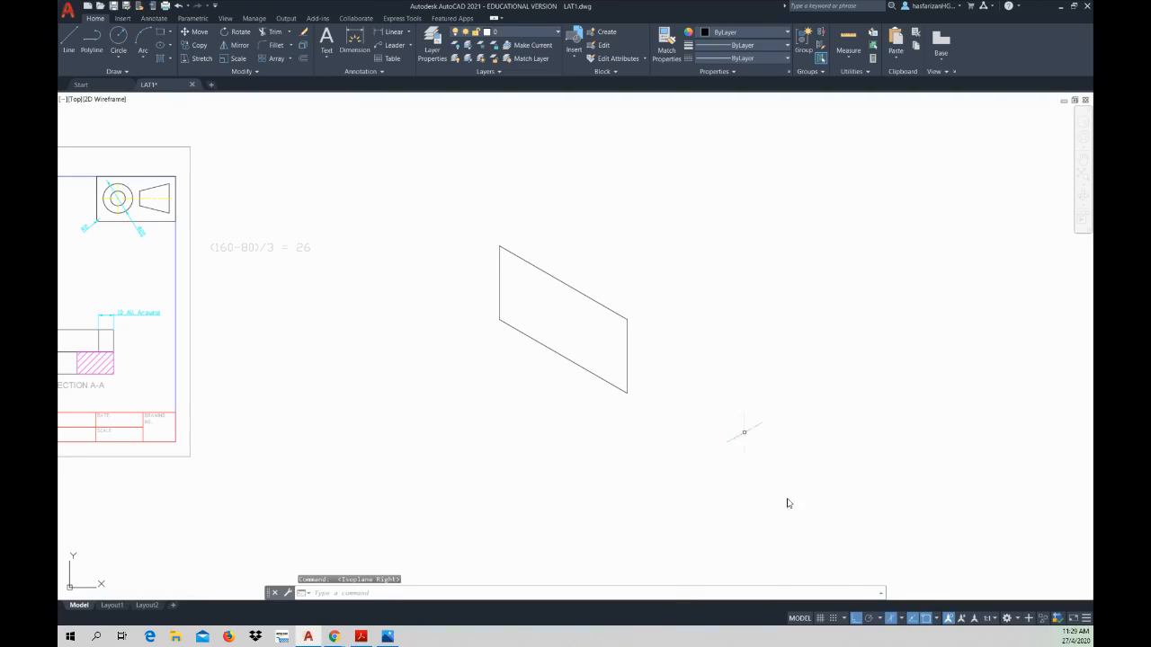
pyautogui.click(900, 620)
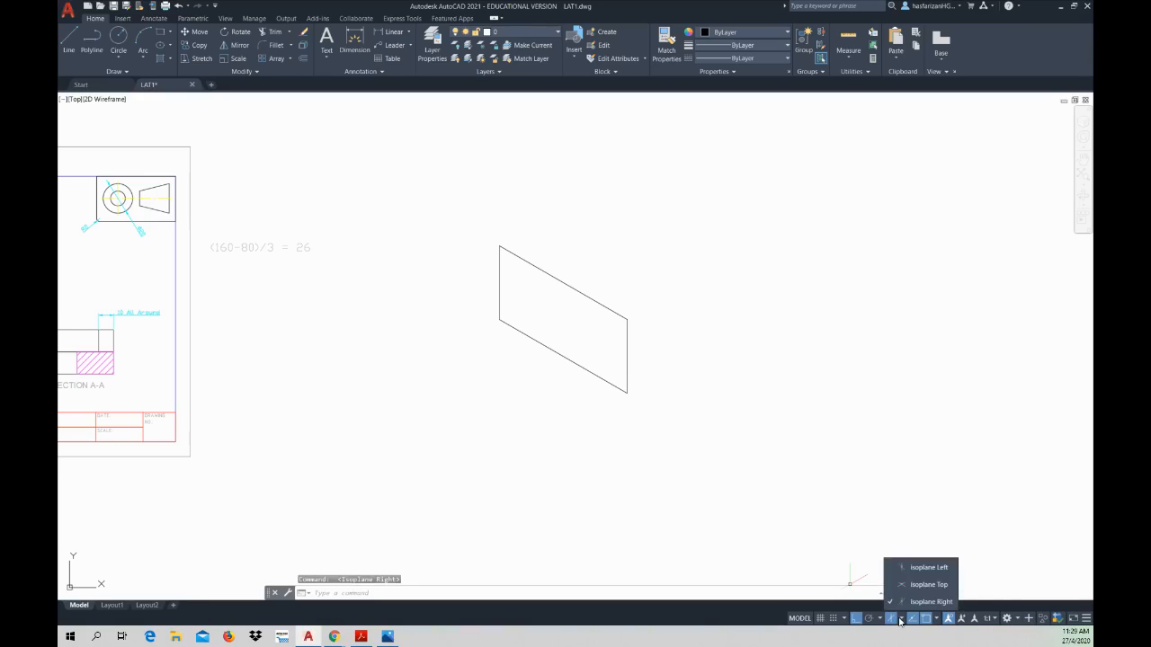
pyautogui.click(935, 603)
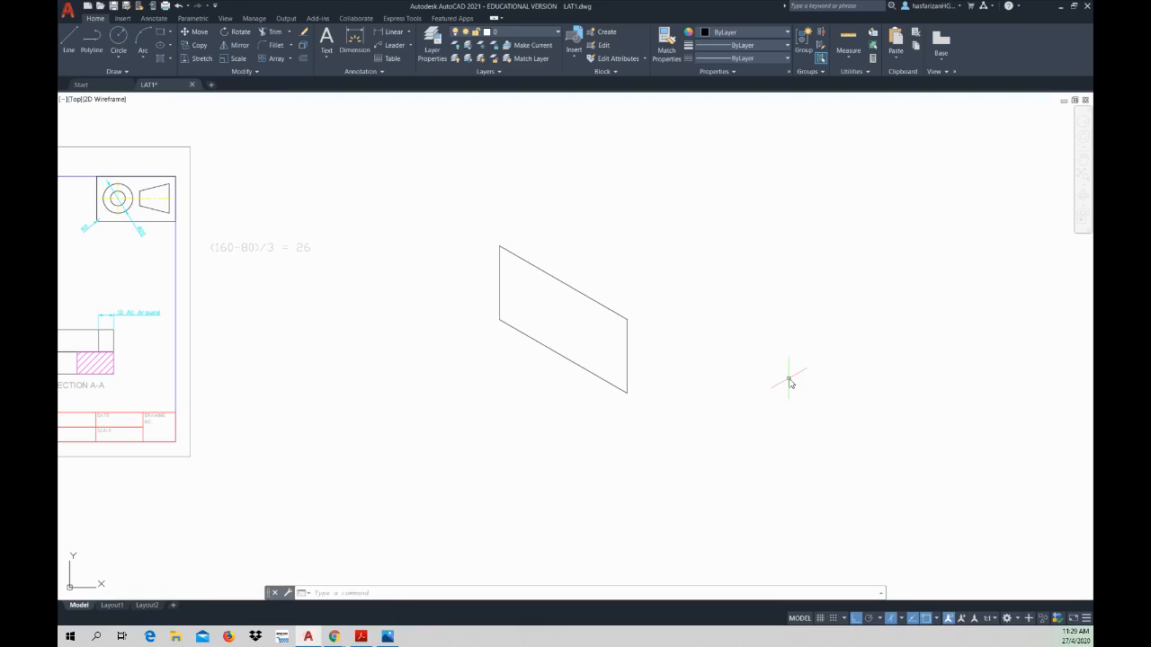
pyautogui.press('Escape')
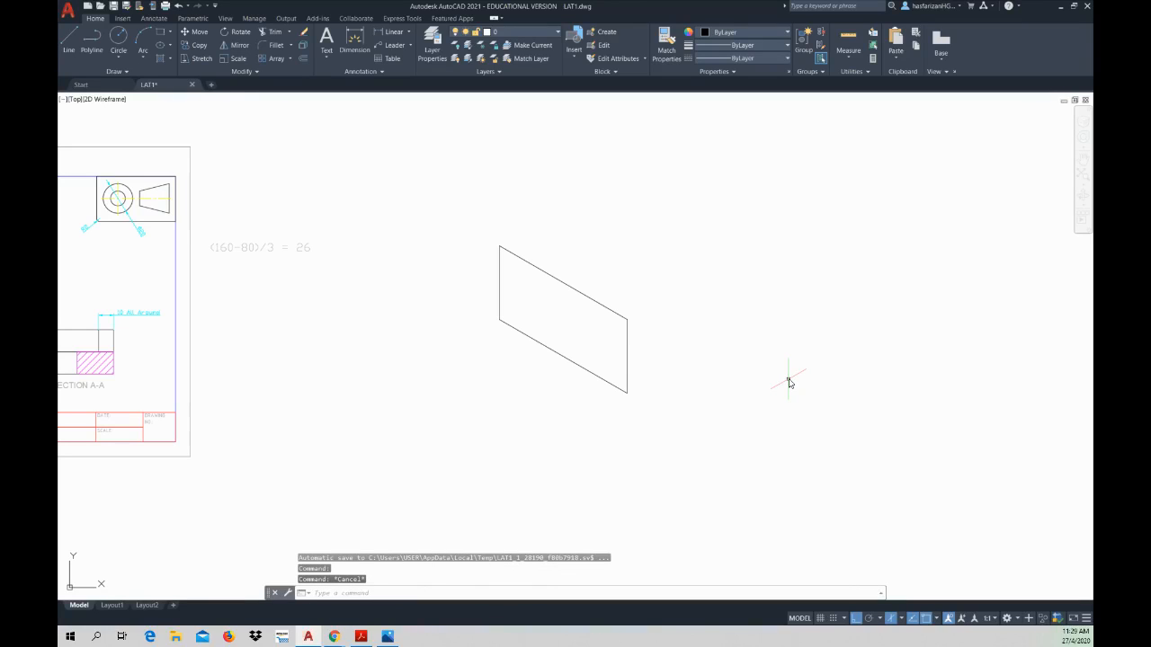
pyautogui.press('F6')
pyautogui.press('Escape')
pyautogui.press('Escape')
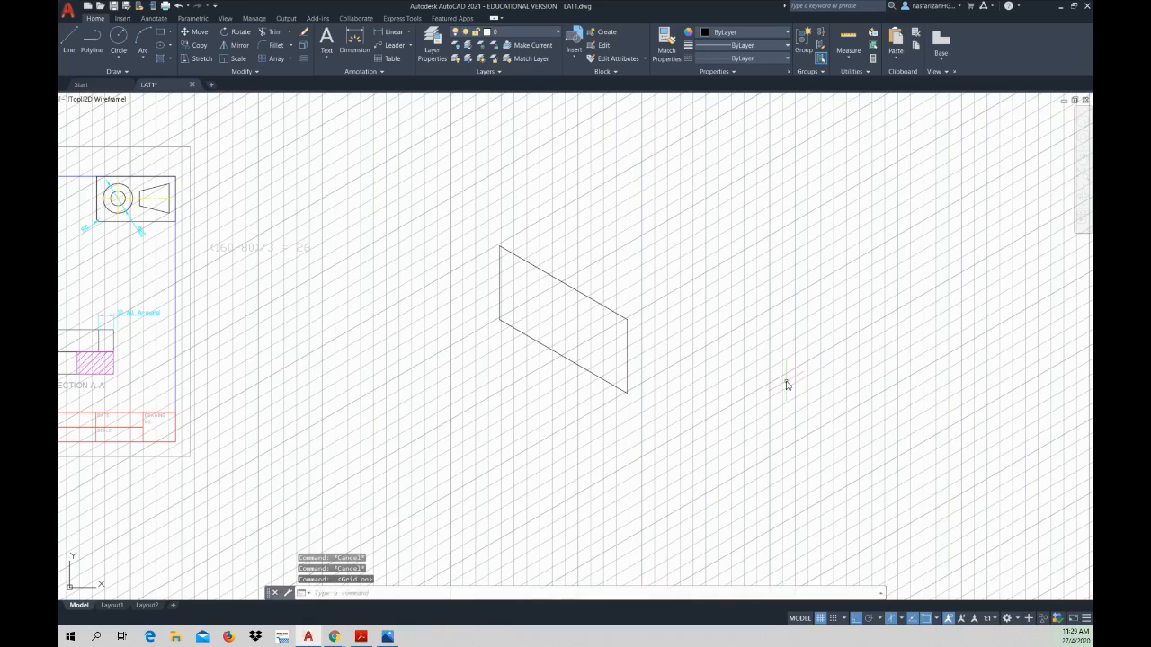
pyautogui.press('F7')
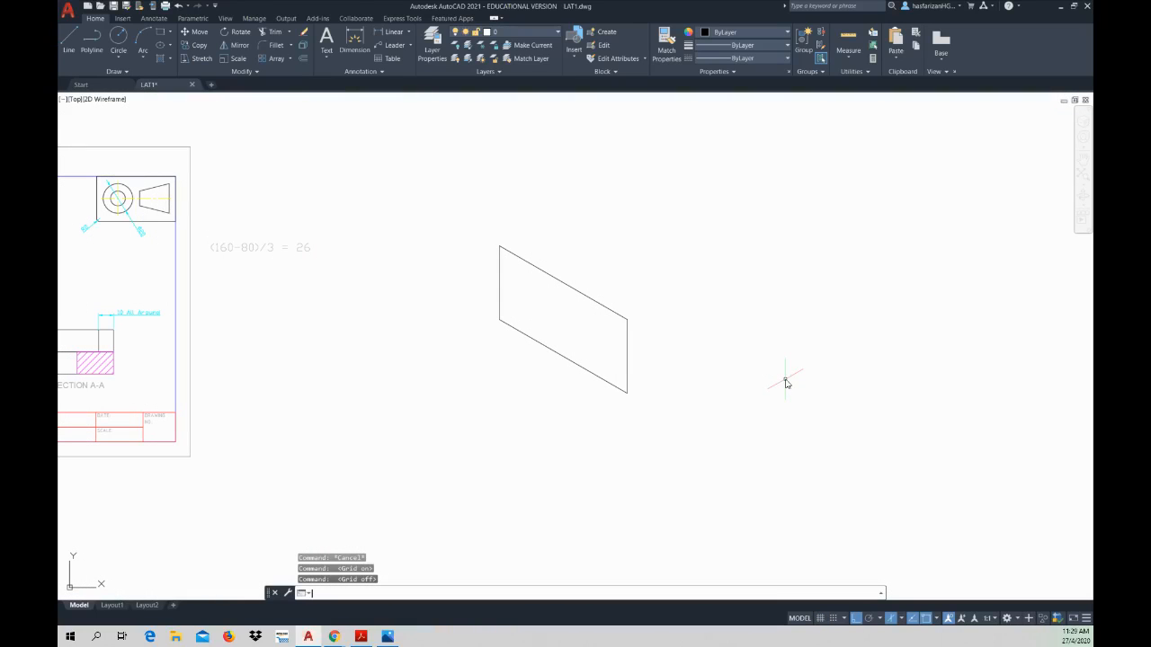
pyautogui.press('Escape')
pyautogui.press('Escape')
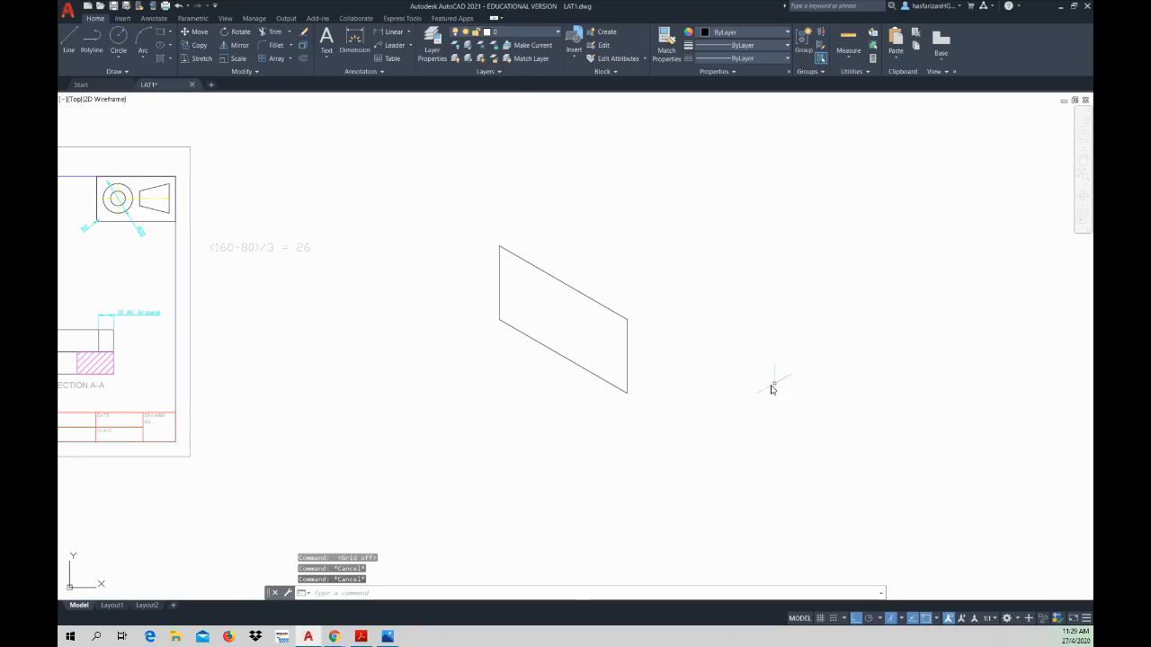
pyautogui.press('F8')
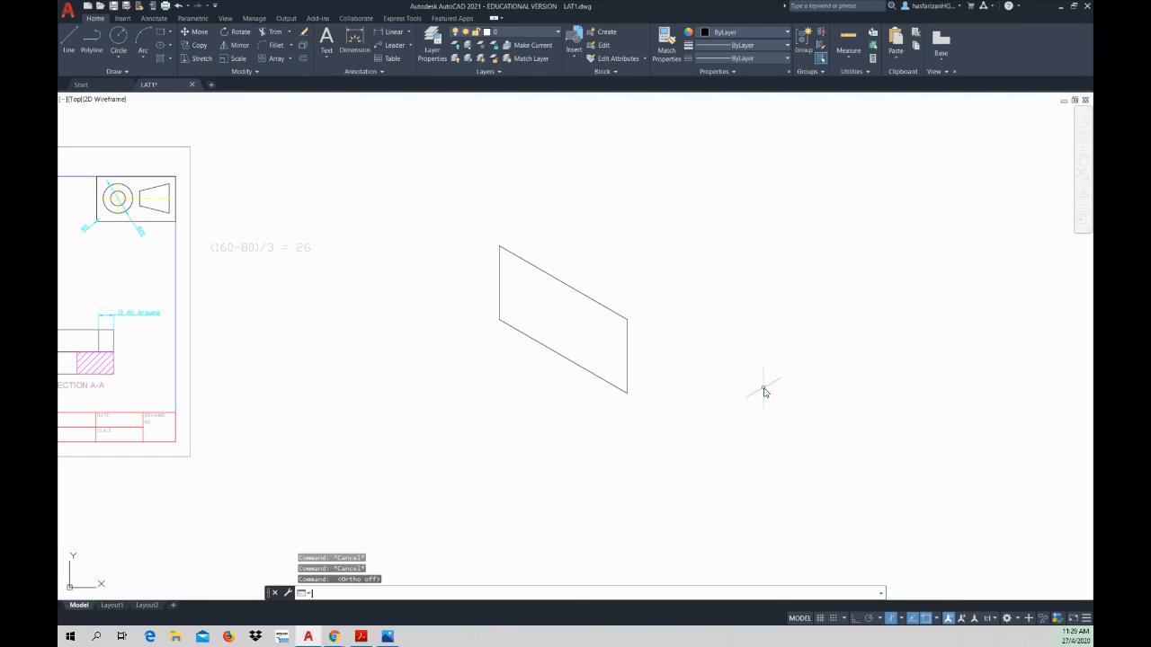
pyautogui.press('Escape')
pyautogui.press('Escape')
# Step: Cycle the isometric drafting plane repeatedly through Isoplane Top, Right and Left
pyautogui.press('F5')
pyautogui.press('F5')
pyautogui.press('F5')
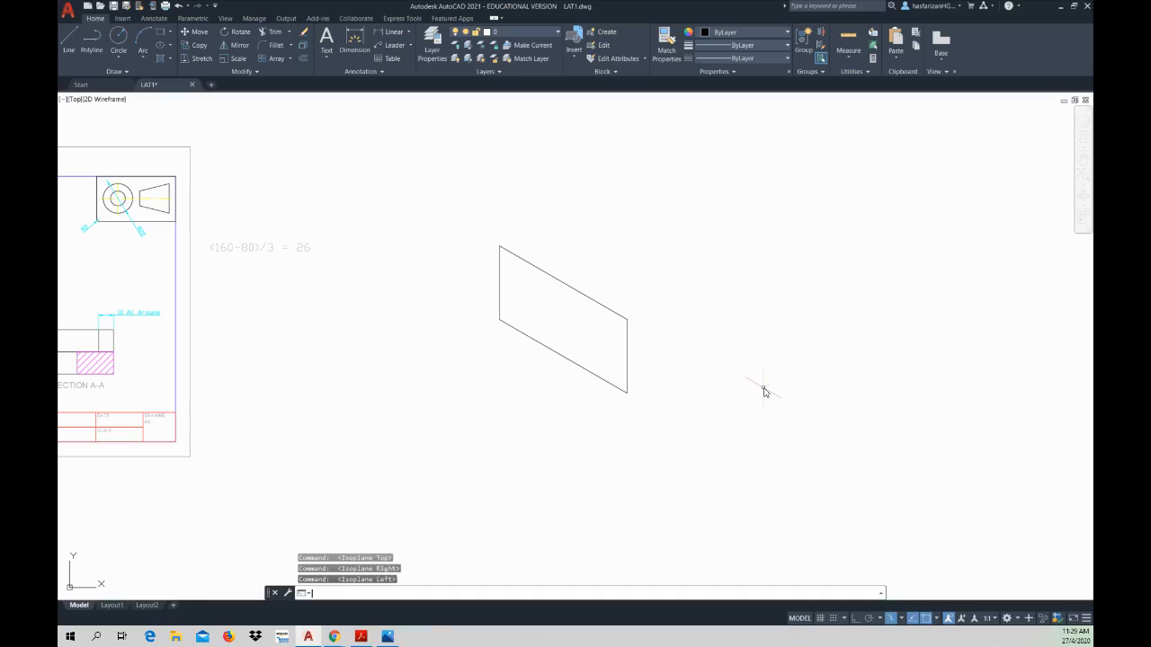
pyautogui.press('F5')
pyautogui.press('F5')
pyautogui.press('F5')
pyautogui.press('F5')
pyautogui.press('F5')
pyautogui.press('F5')
pyautogui.press('Escape')
pyautogui.press('Escape')
pyautogui.press('Escape')
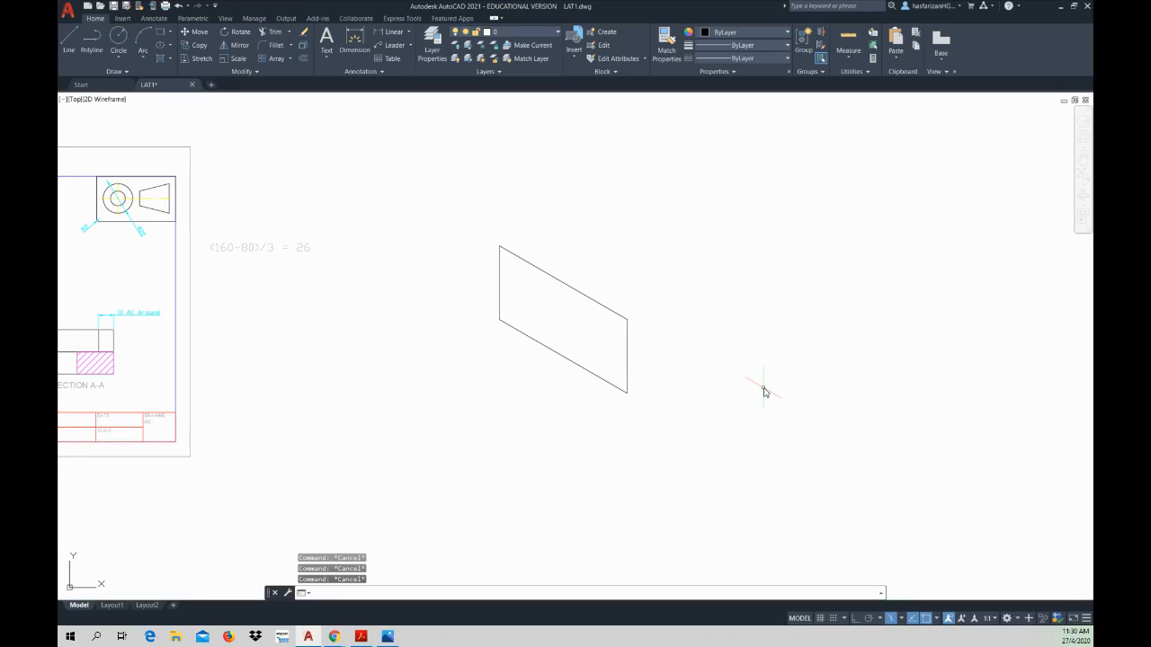
pyautogui.press('F5')
pyautogui.press('F5')
pyautogui.press('F5')
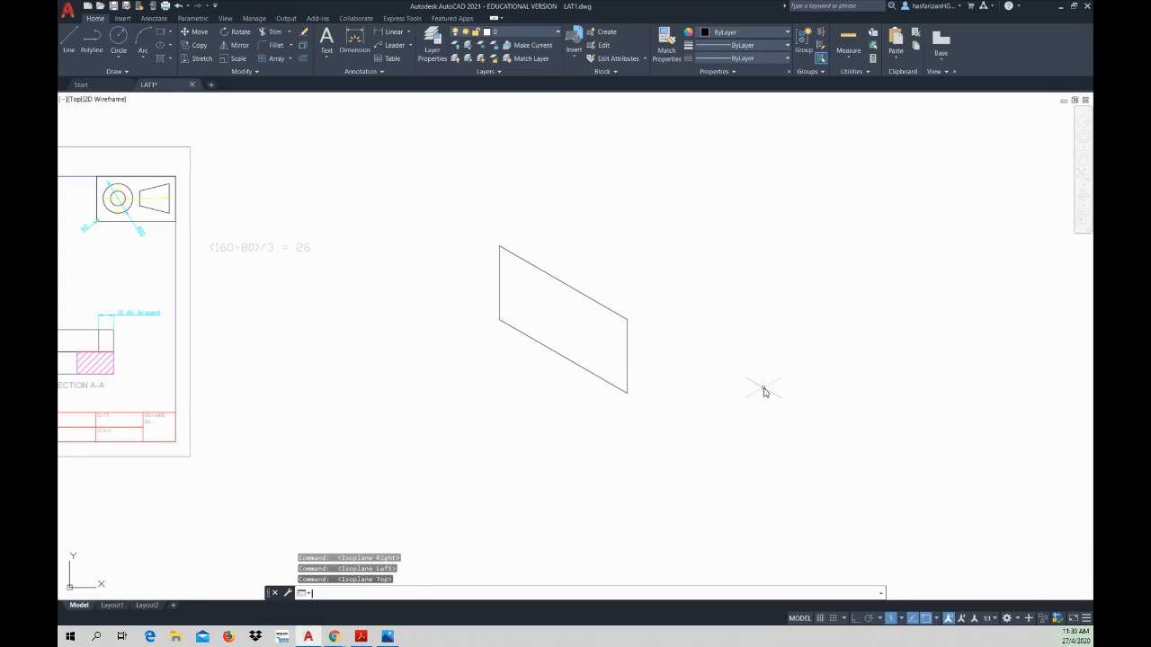
pyautogui.press('F5')
pyautogui.press('Escape')
pyautogui.press('Escape')
pyautogui.press('Escape')
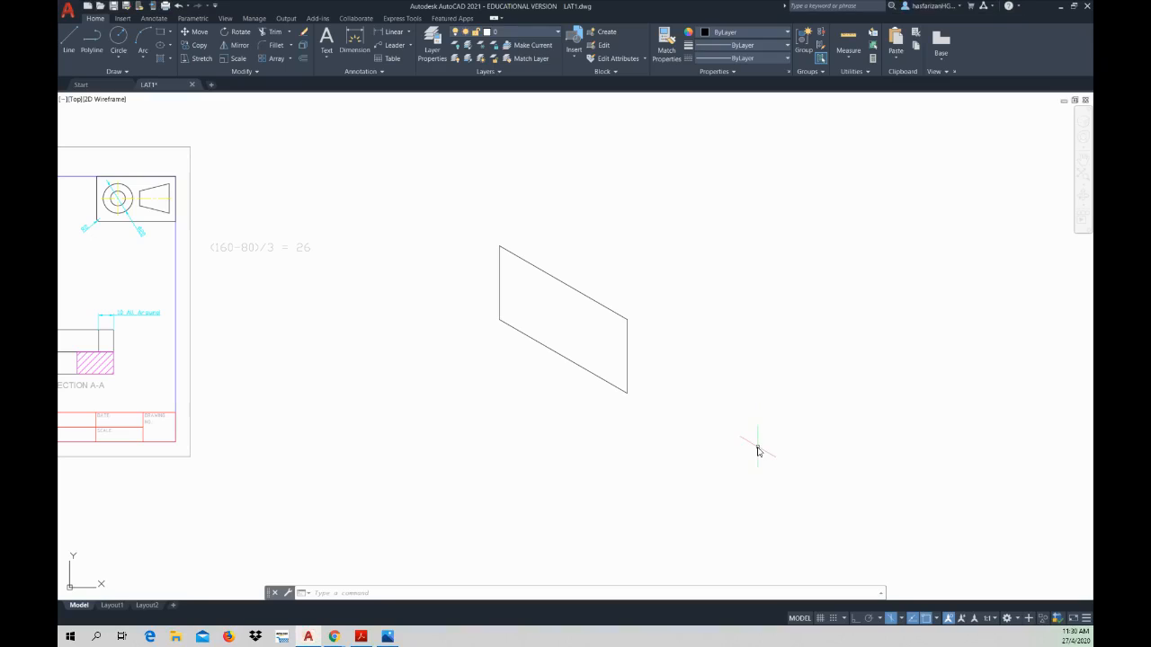
pyautogui.press('Escape')
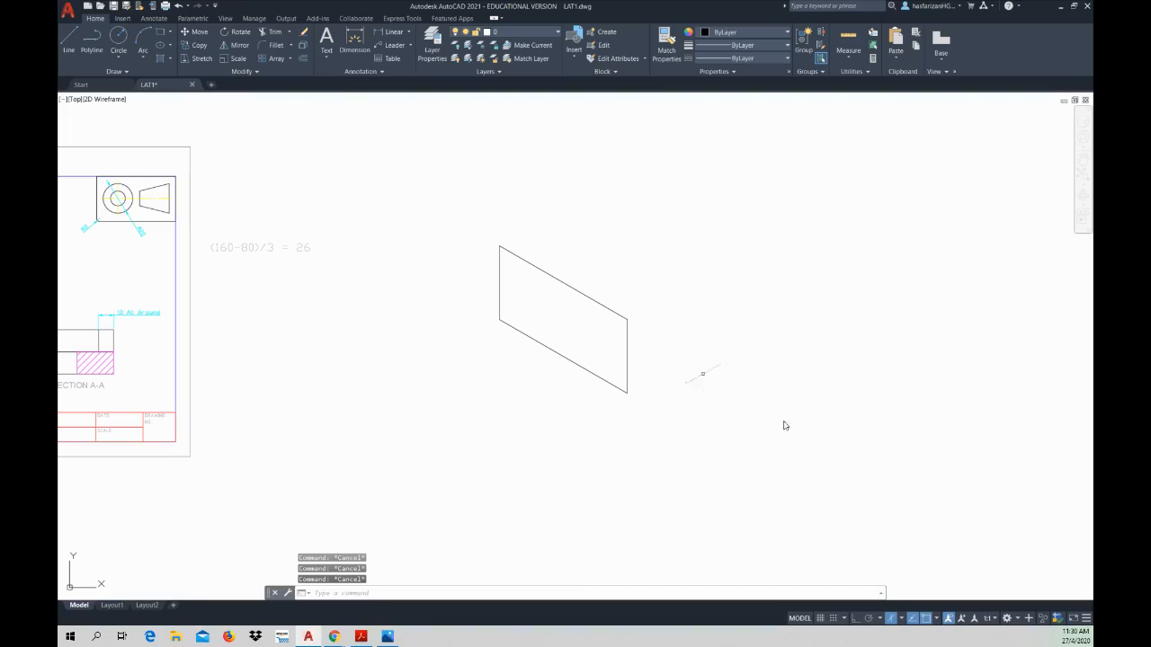
# Step: With Isoplane Right and Ortho on, draw a 50 mm line at 30° from the left face's lowest corner
pyautogui.click(902, 619)
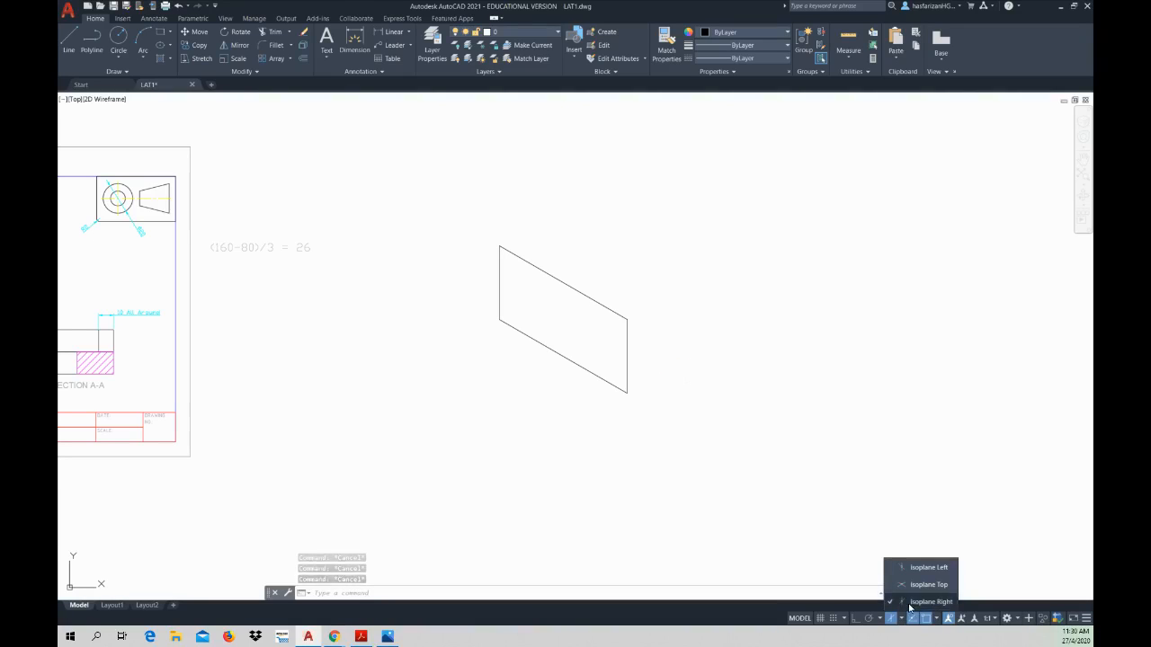
pyautogui.click(909, 606)
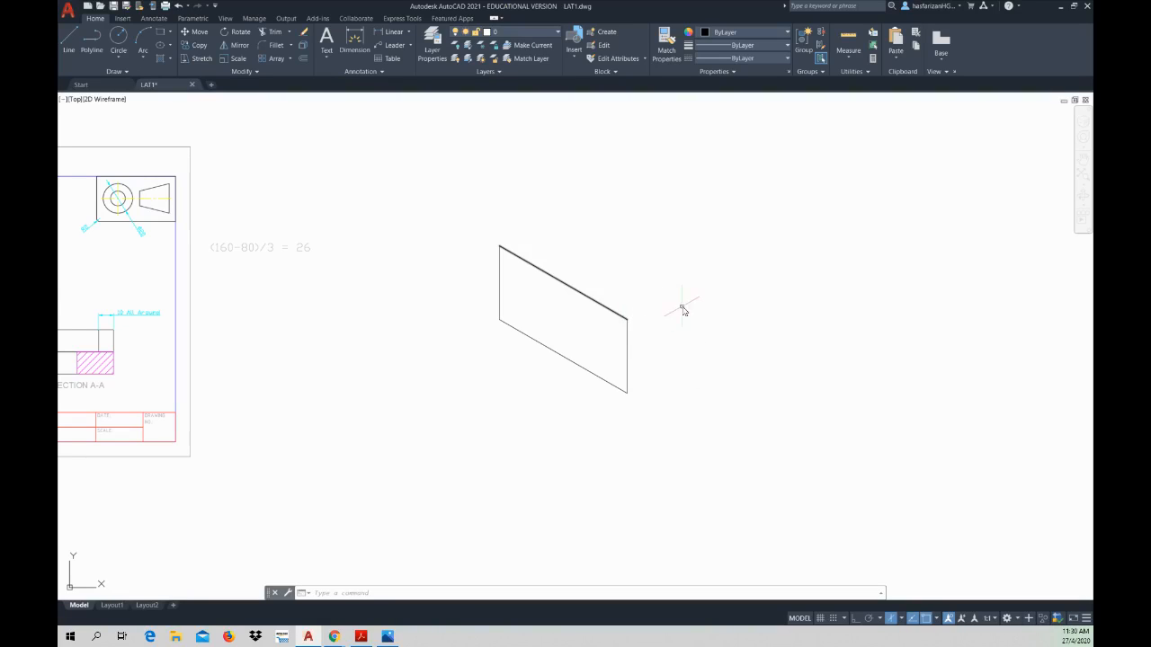
pyautogui.click(69, 43)
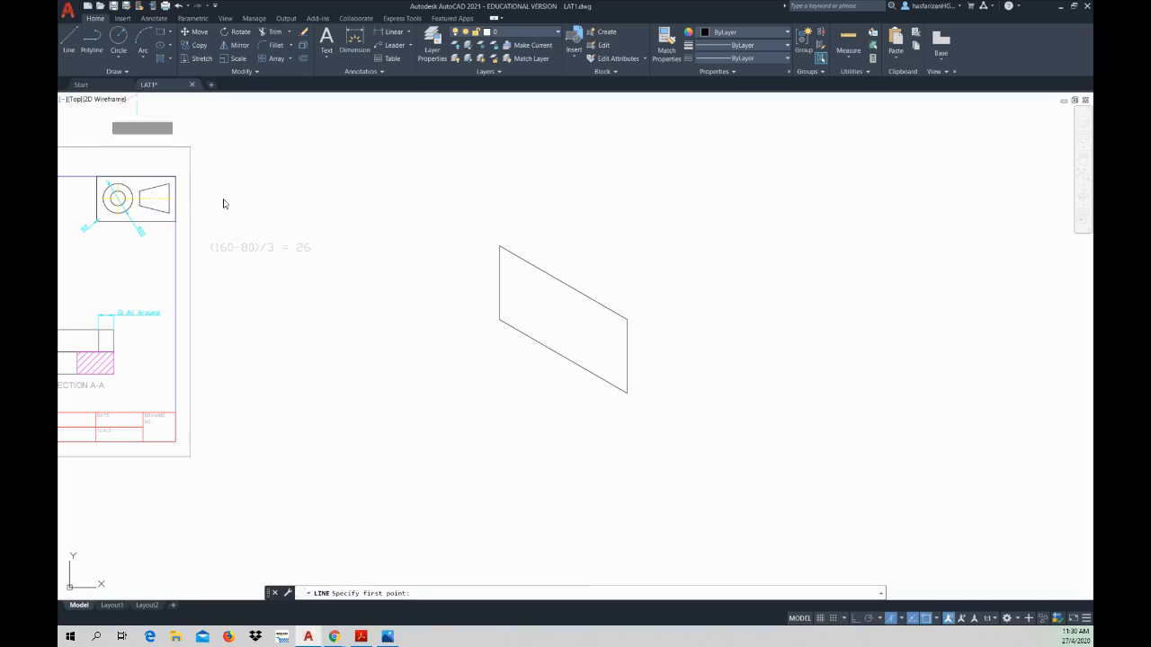
pyautogui.click(627, 392)
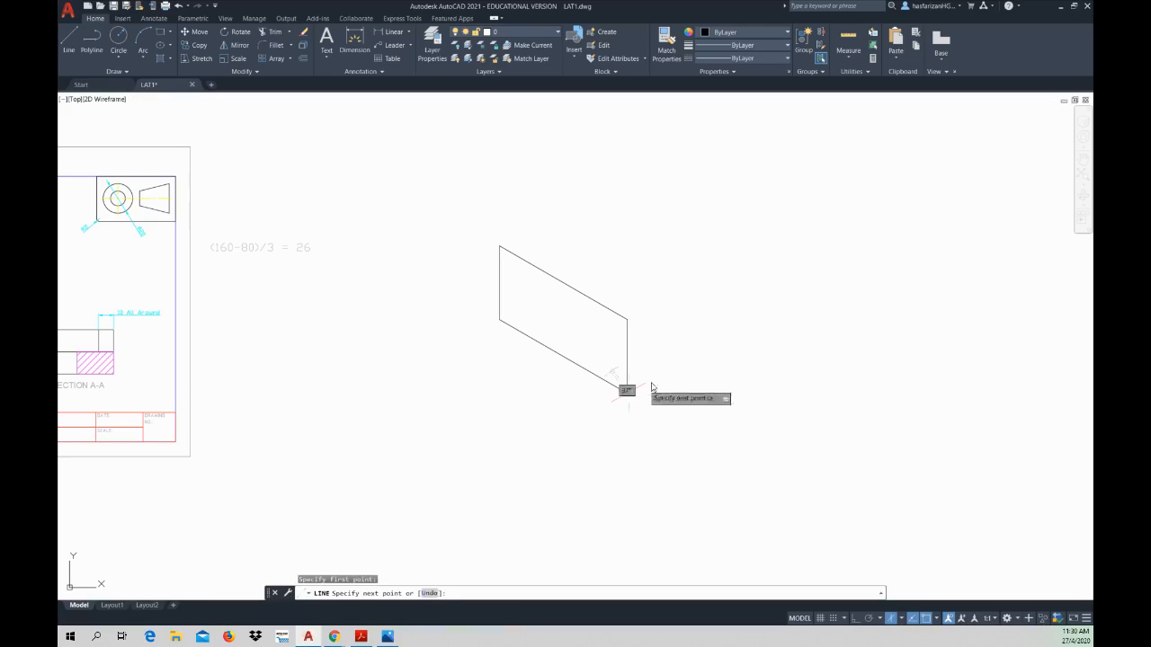
pyautogui.click(853, 618)
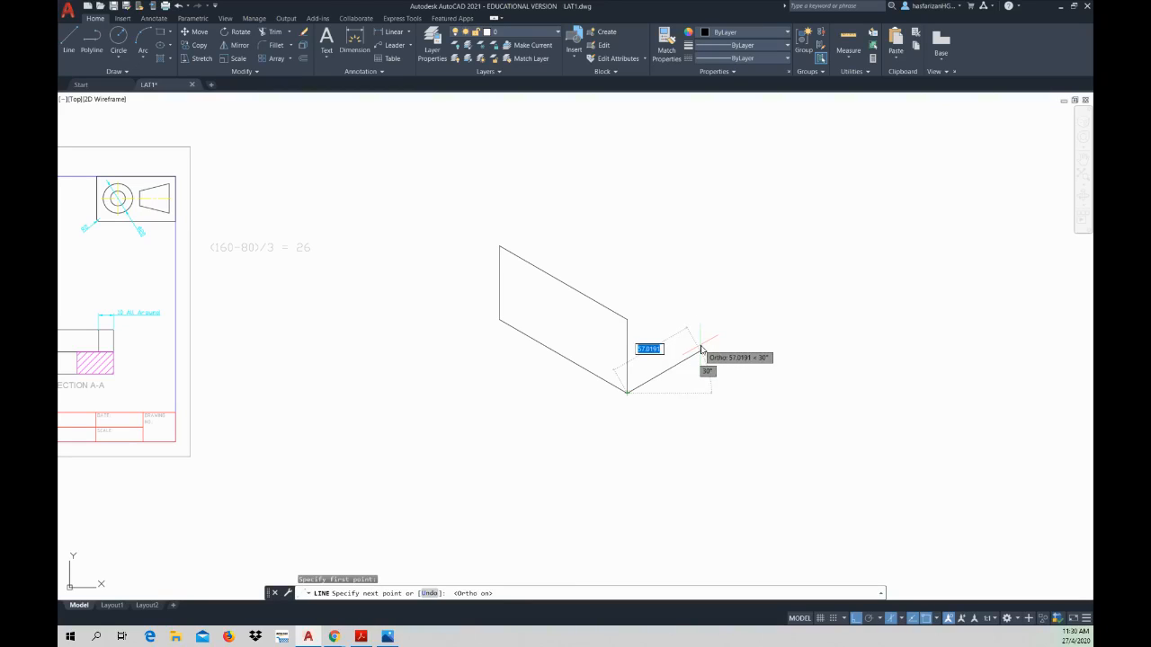
pyautogui.write('50')
pyautogui.press('Return')
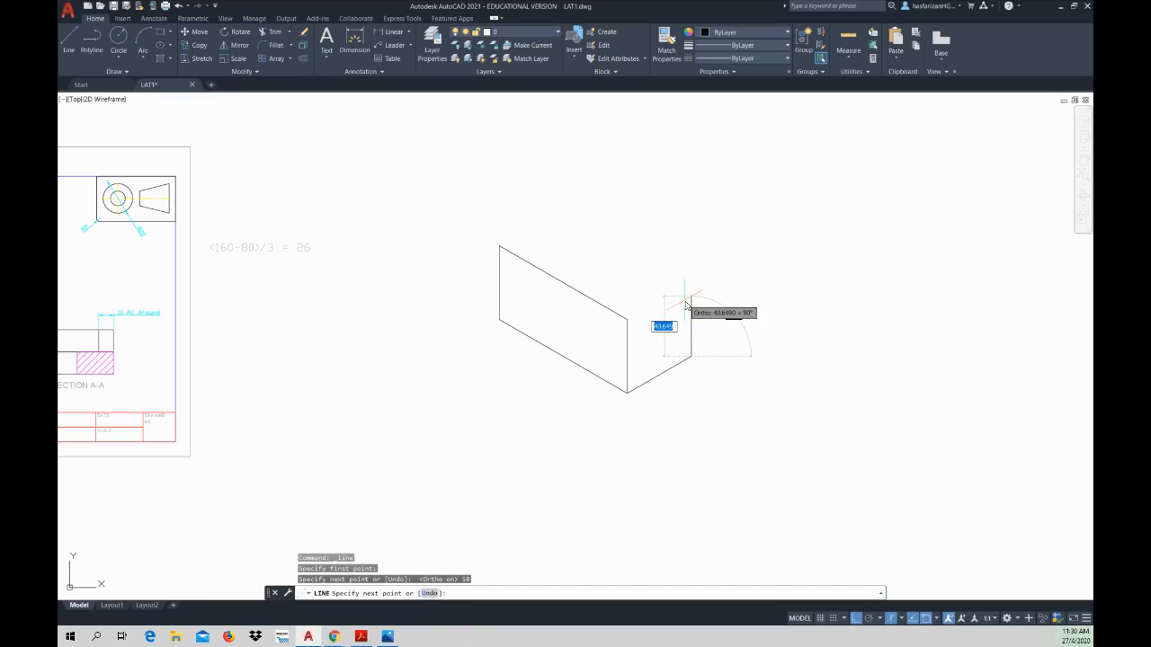
pyautogui.write('50')
# Step: Continue with a 50 mm vertical line upward and close the right face at the top of the shared vertical edge
pyautogui.press('Return')
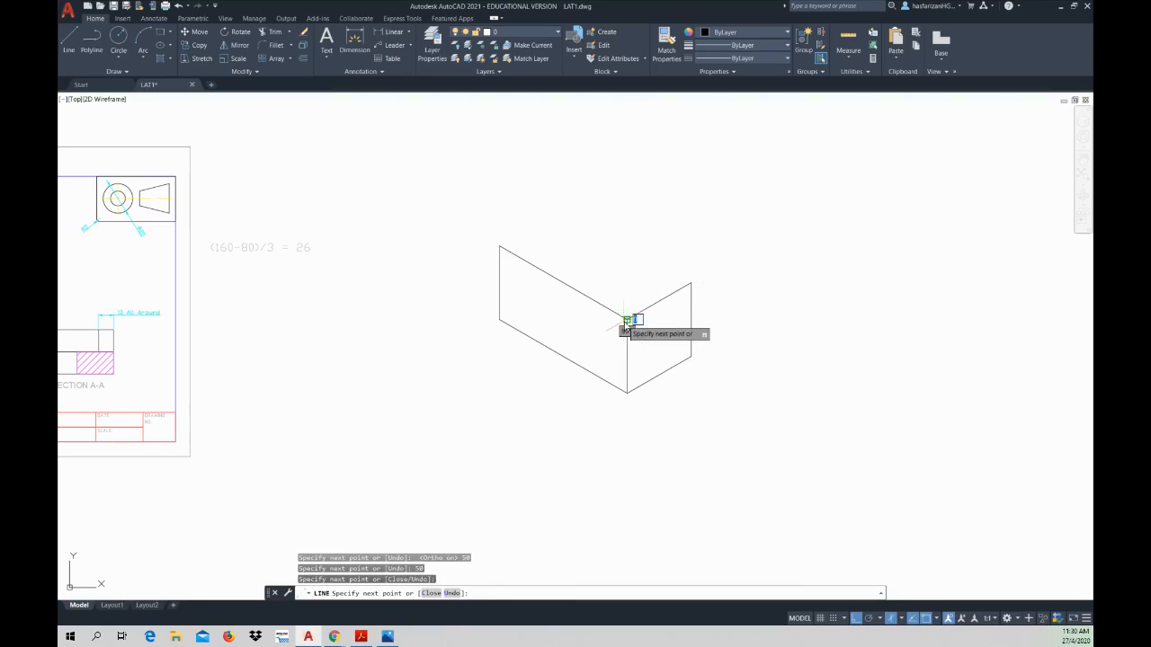
pyautogui.press('Escape')
pyautogui.press('Escape')
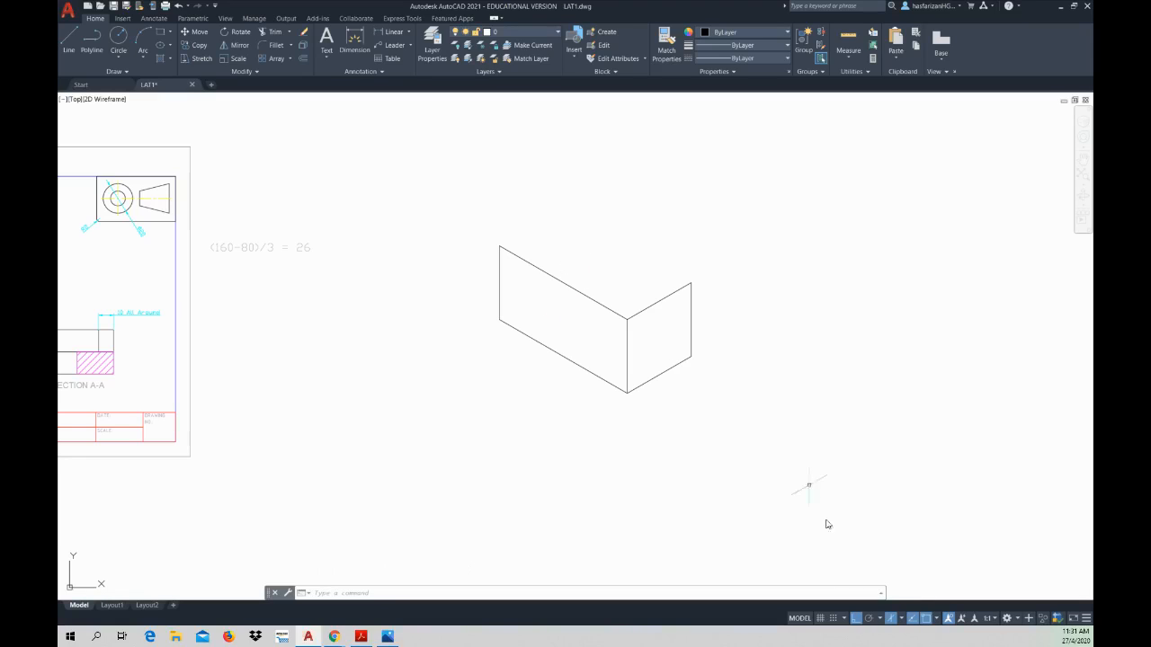
# Step: On Isoplane Top, draw a 100 mm line at 150° from the right face's upper outer corner and close the top face at the left face's upper corner
pyautogui.click(901, 619)
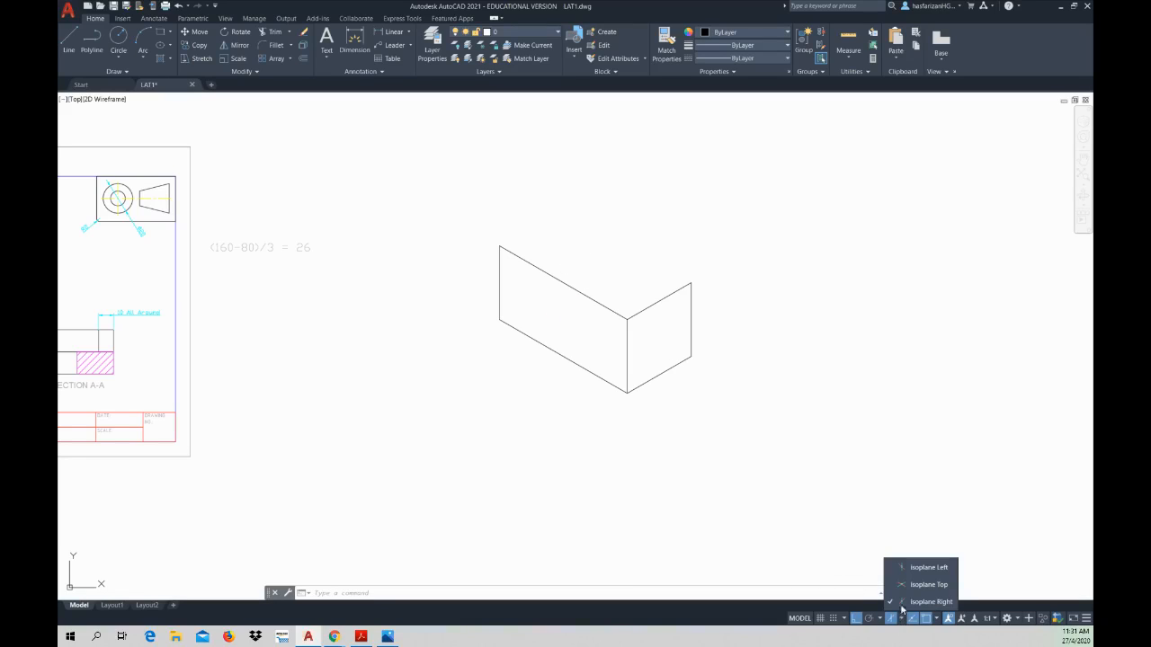
pyautogui.click(929, 585)
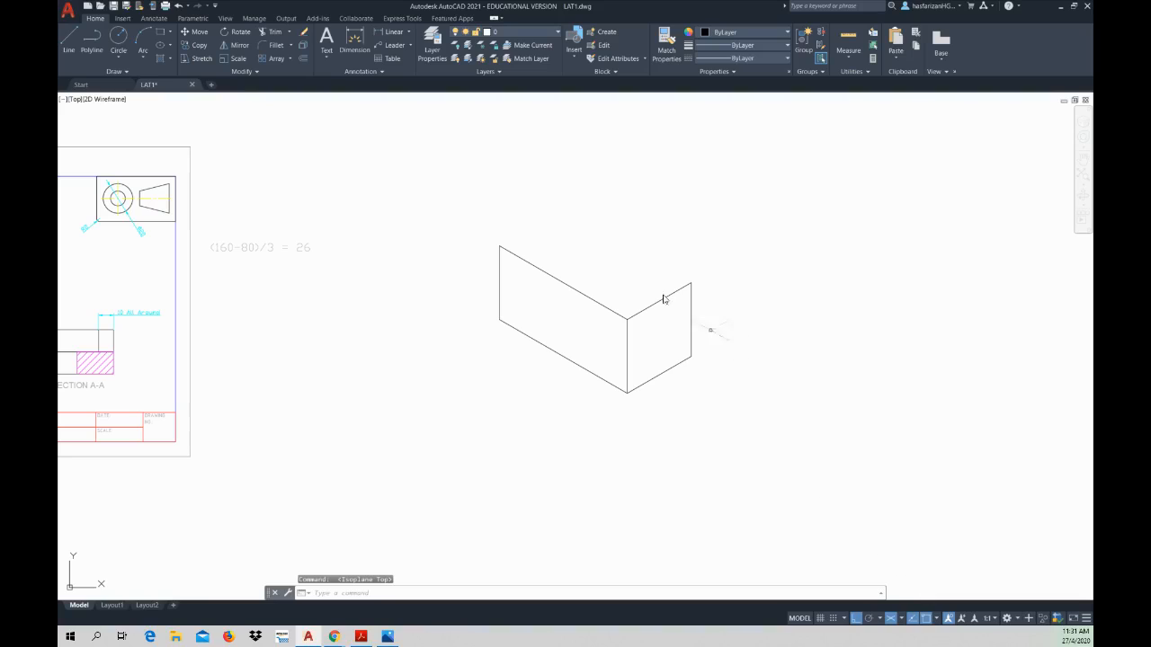
pyautogui.click(69, 39)
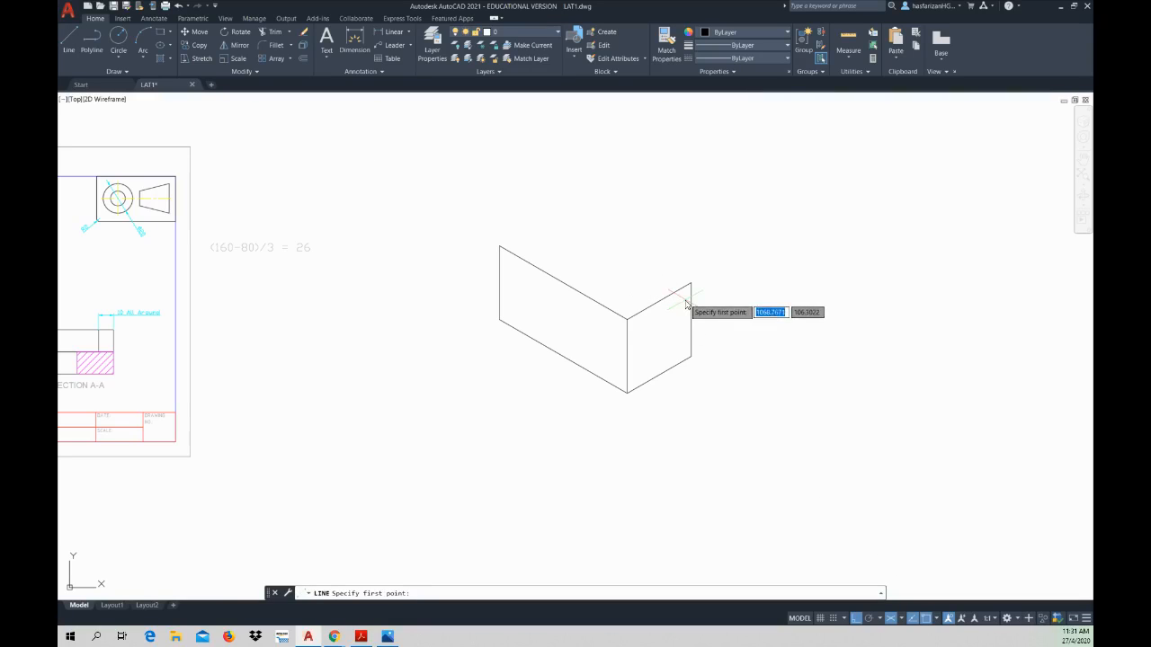
pyautogui.click(690, 285)
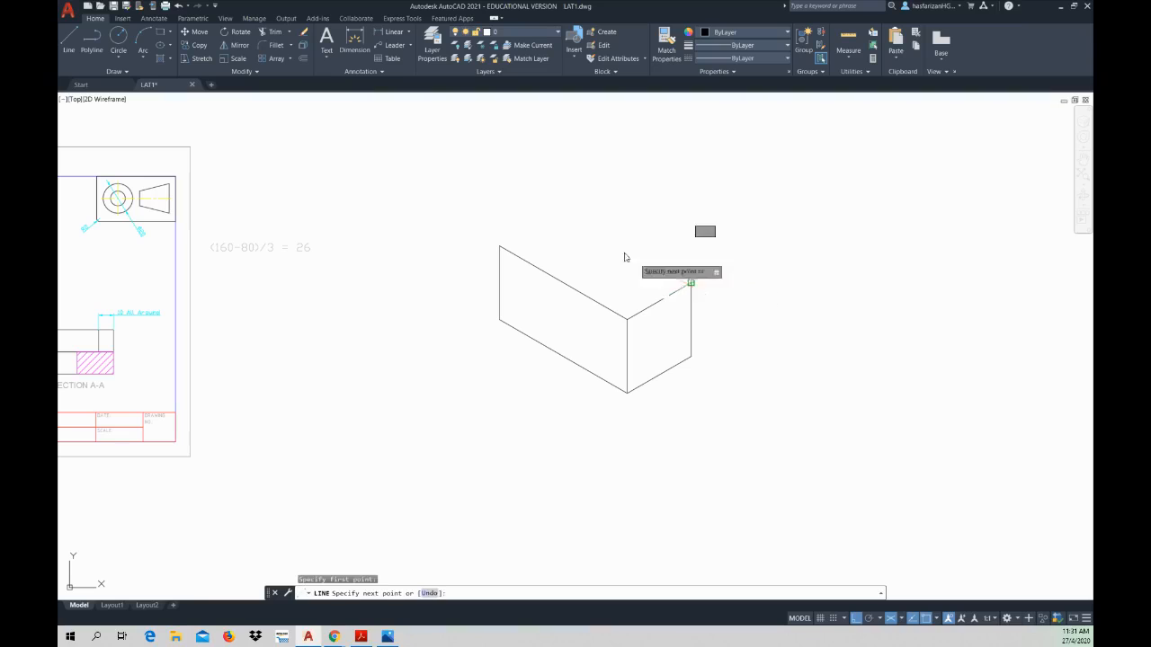
pyautogui.write('1')
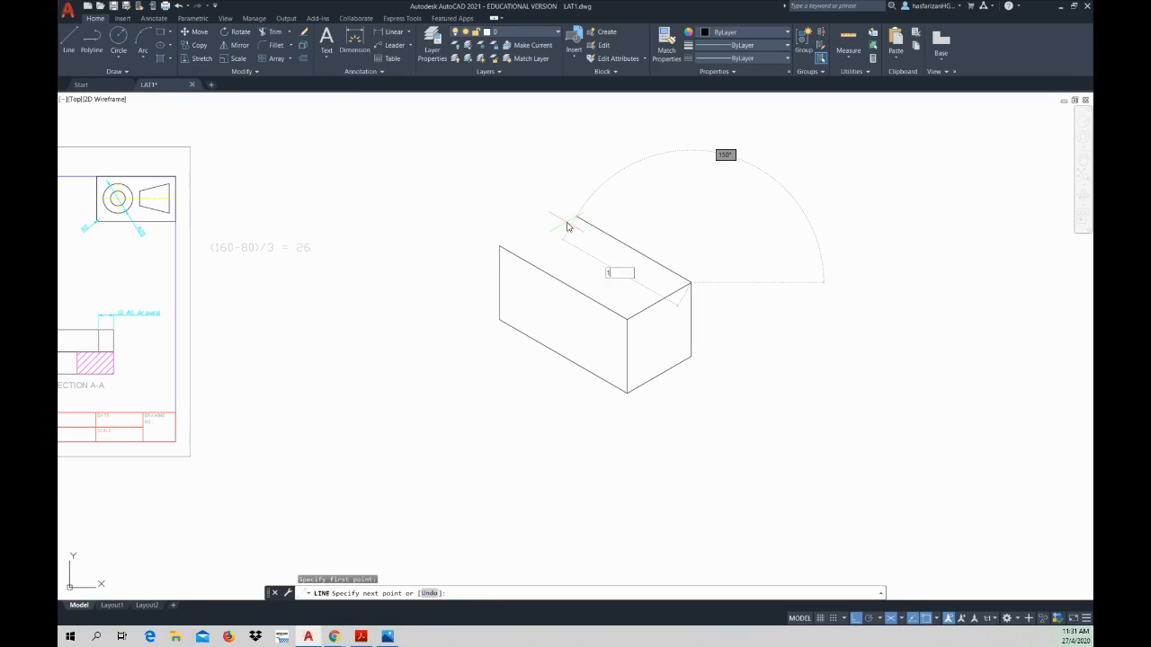
pyautogui.write('00')
pyautogui.press('Return')
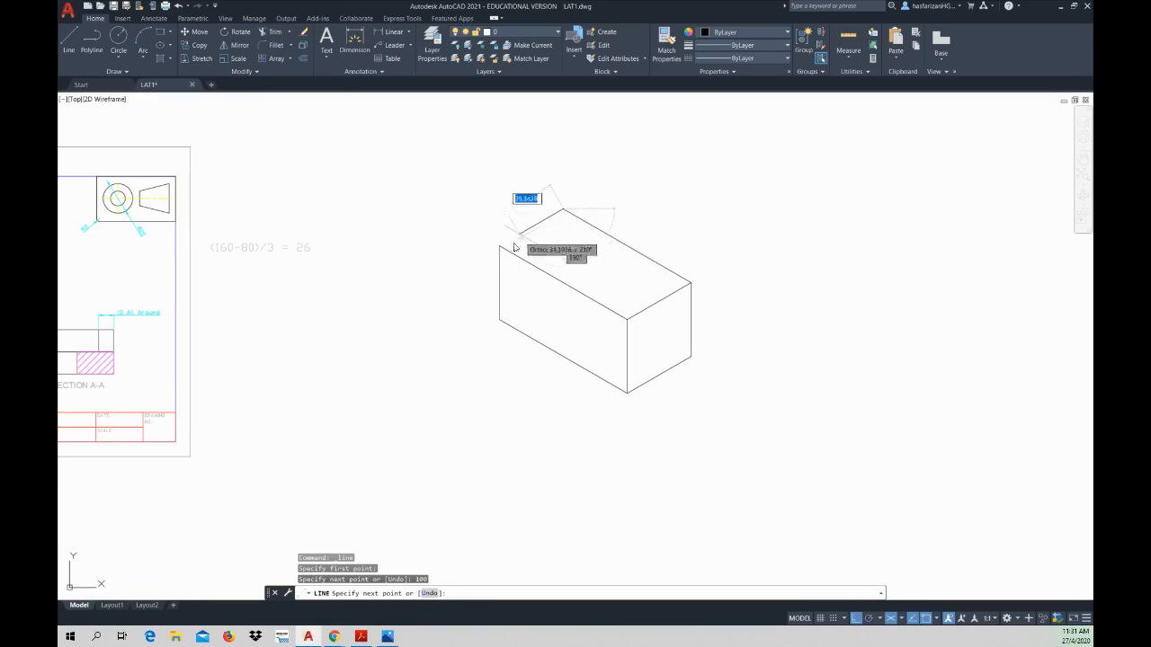
pyautogui.click(501, 246)
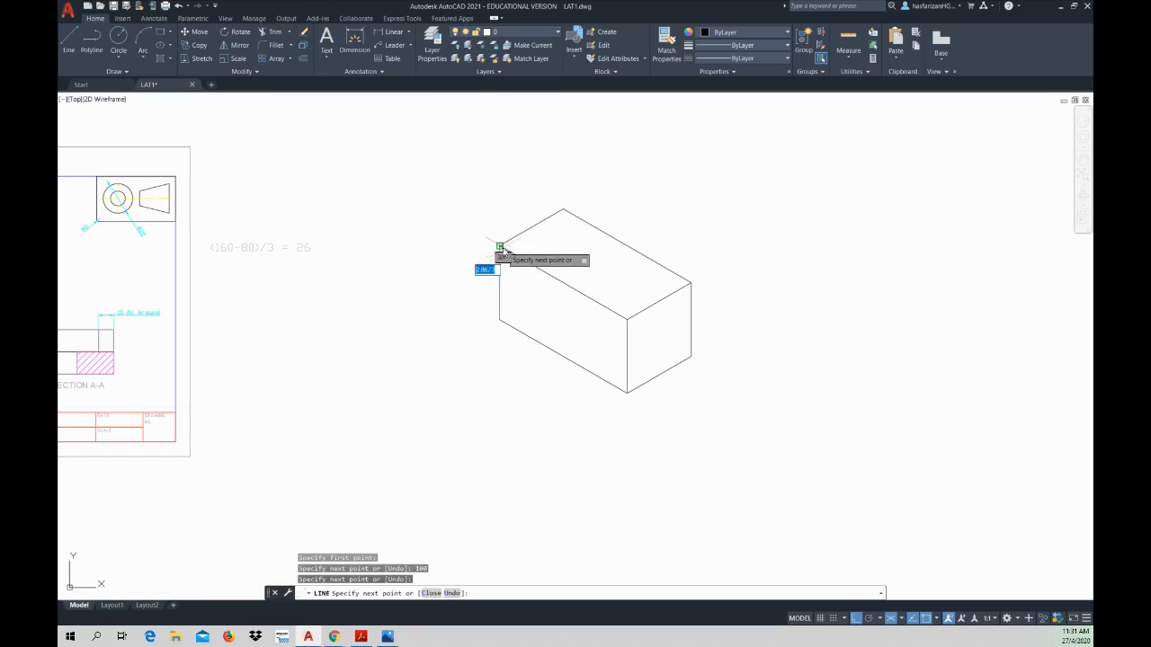
pyautogui.press('Escape')
pyautogui.press('Escape')
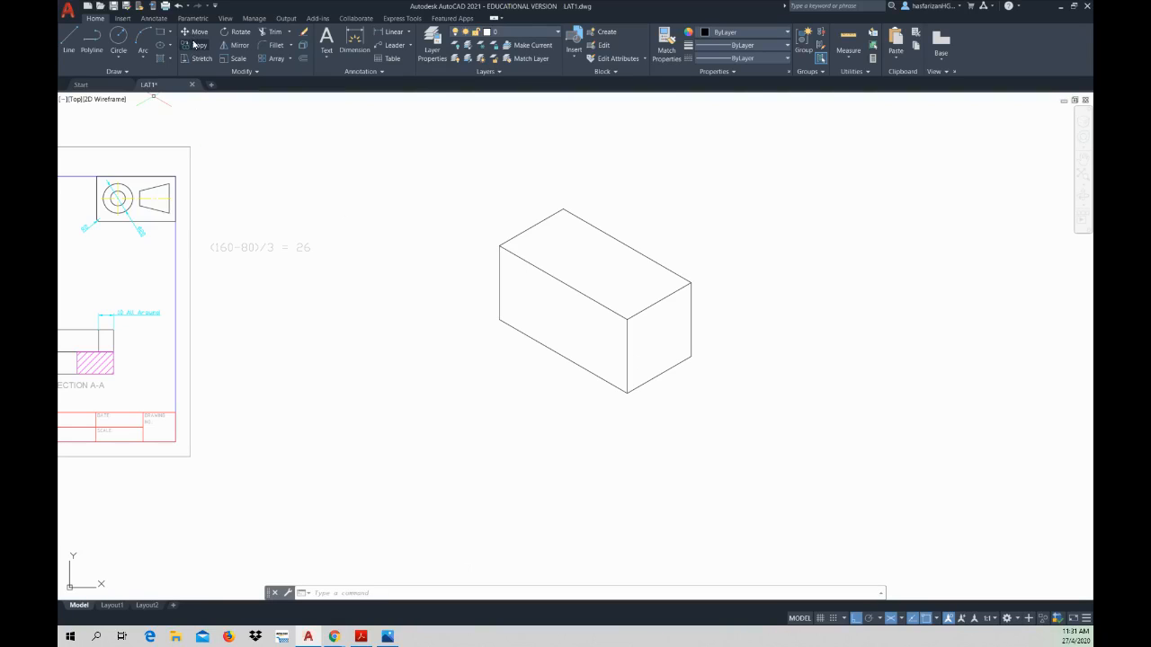
# Step: Copy the whole isometric box about 187 mm along the 330° axis, using its right face's lower outer corner as base point
pyautogui.click(492, 172)
pyautogui.click(732, 408)
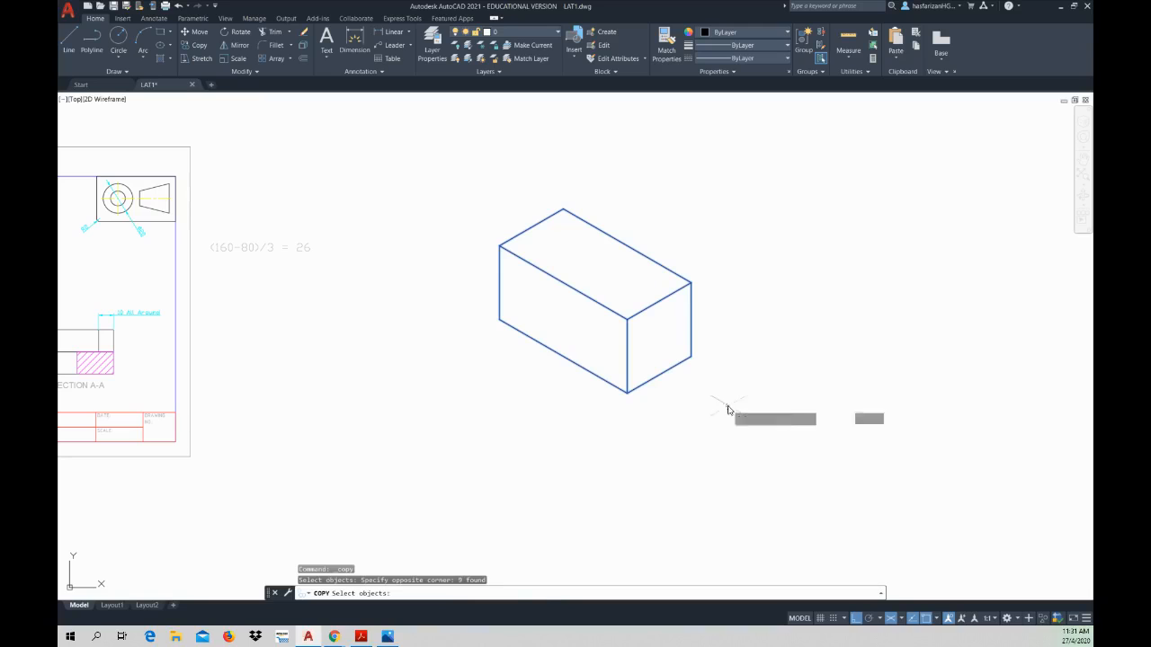
pyautogui.press('Return')
pyautogui.click(691, 356)
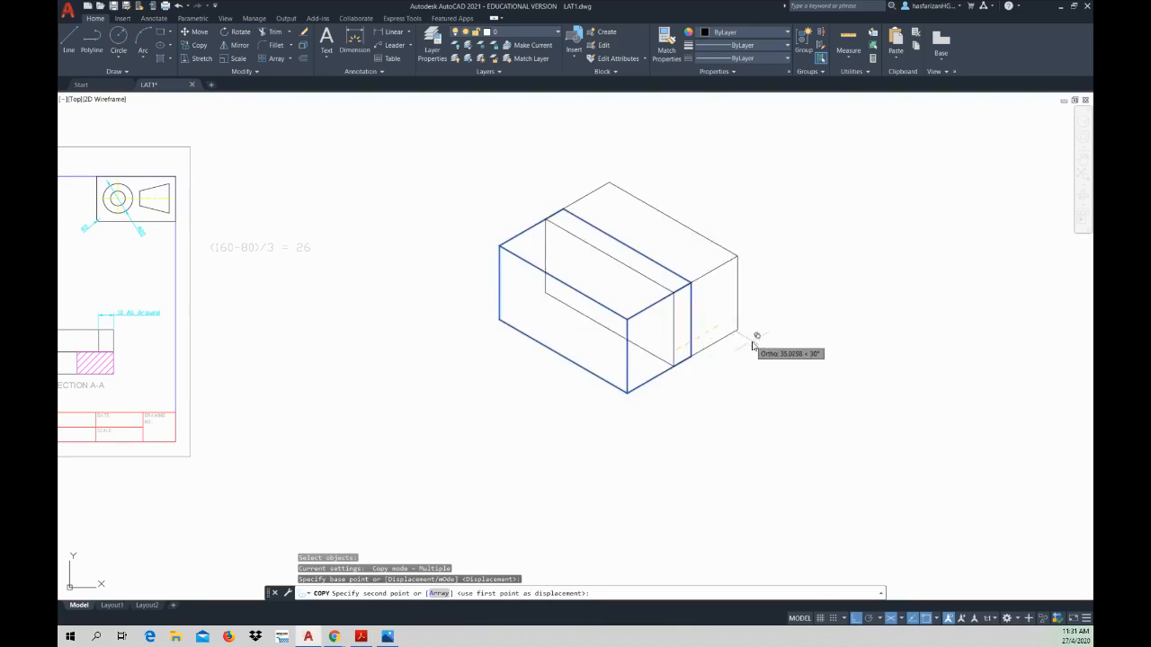
pyautogui.moveTo(733, 346); pyautogui.dragTo(629, 367, button='middle')
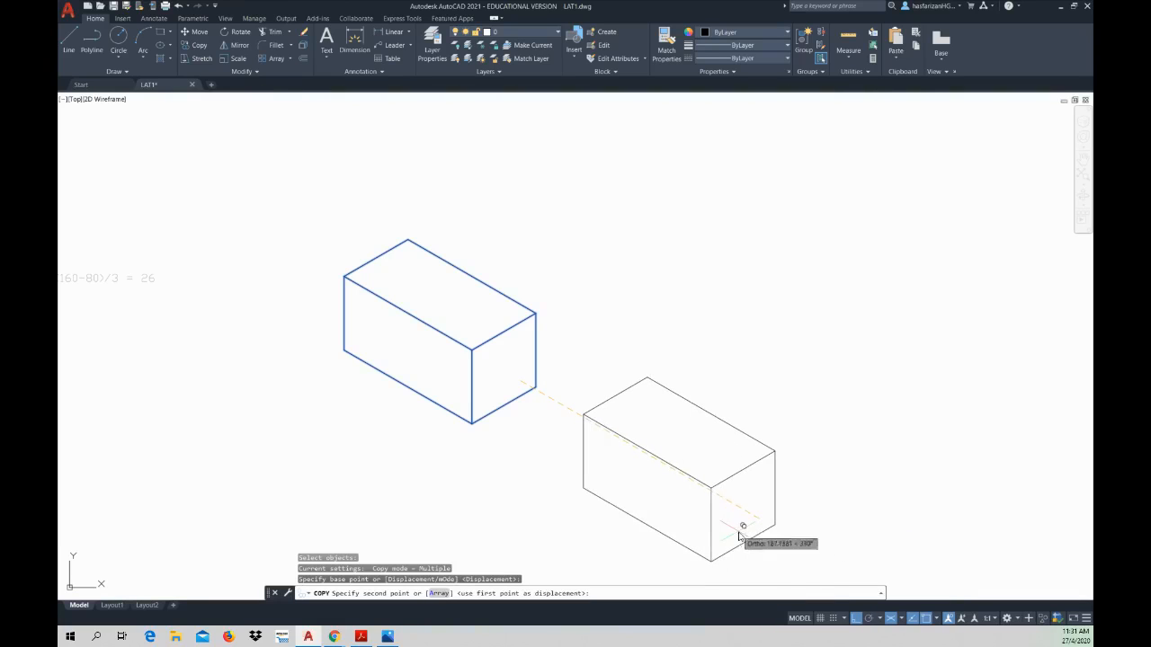
pyautogui.click(740, 536)
pyautogui.press('Escape')
pyautogui.moveTo(732, 498); pyautogui.dragTo(743, 420, button='middle')
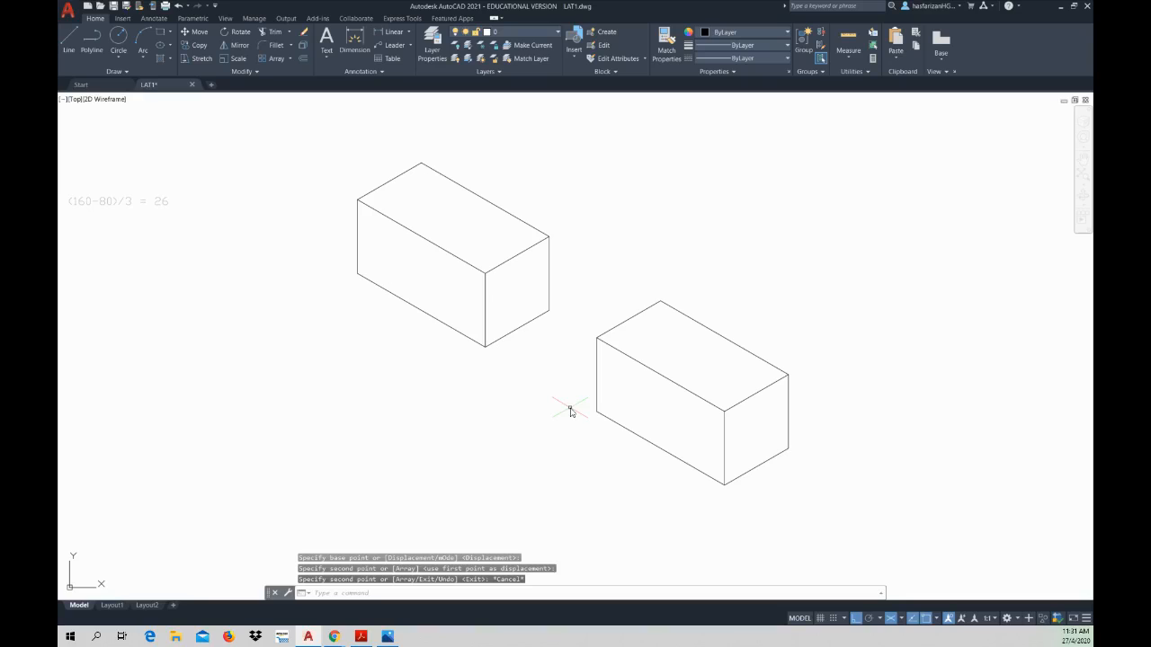
pyautogui.click(200, 45)
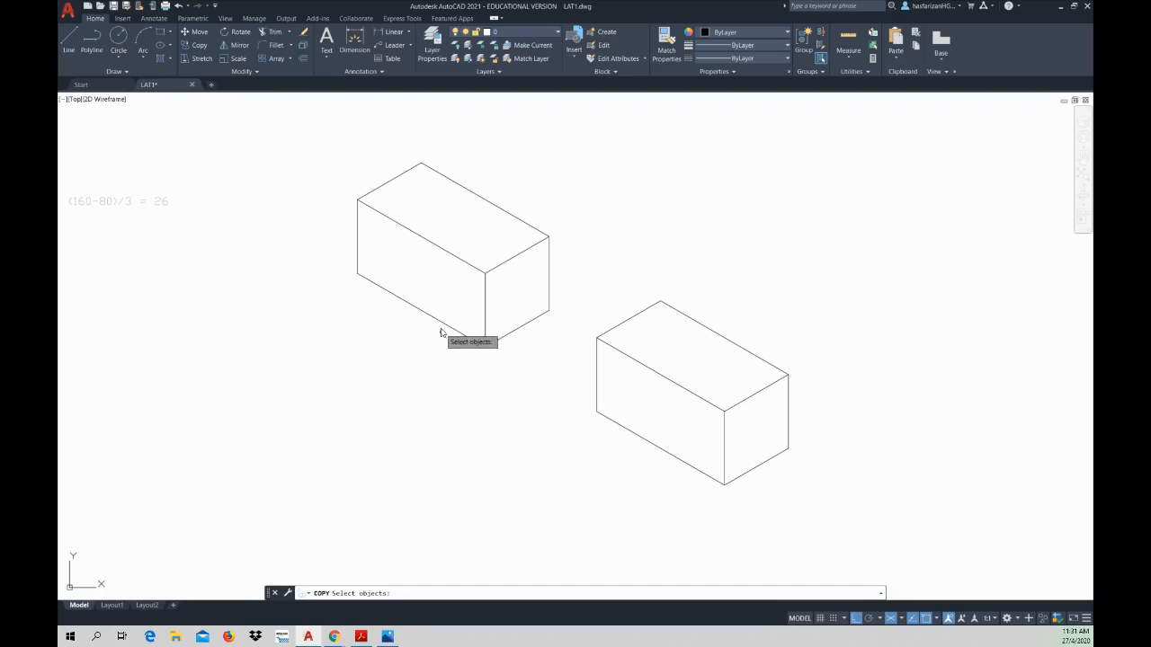
pyautogui.press('Escape')
pyautogui.press('Escape')
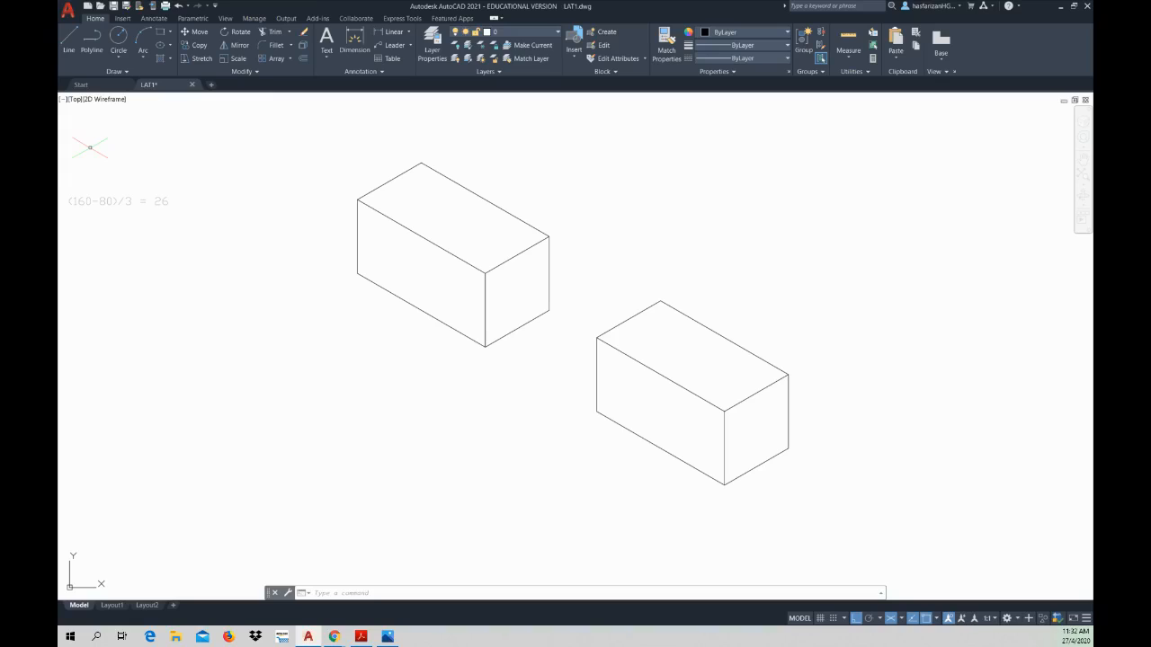
pyautogui.hotkey('alt', 'Tab')
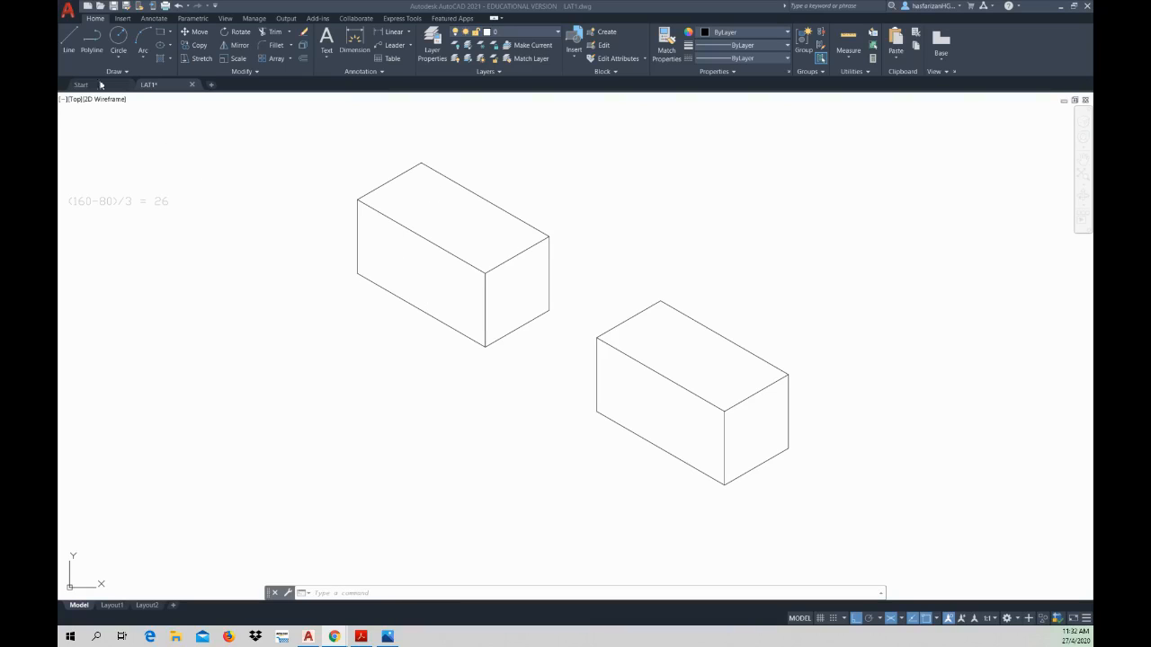
pyautogui.click(69, 40)
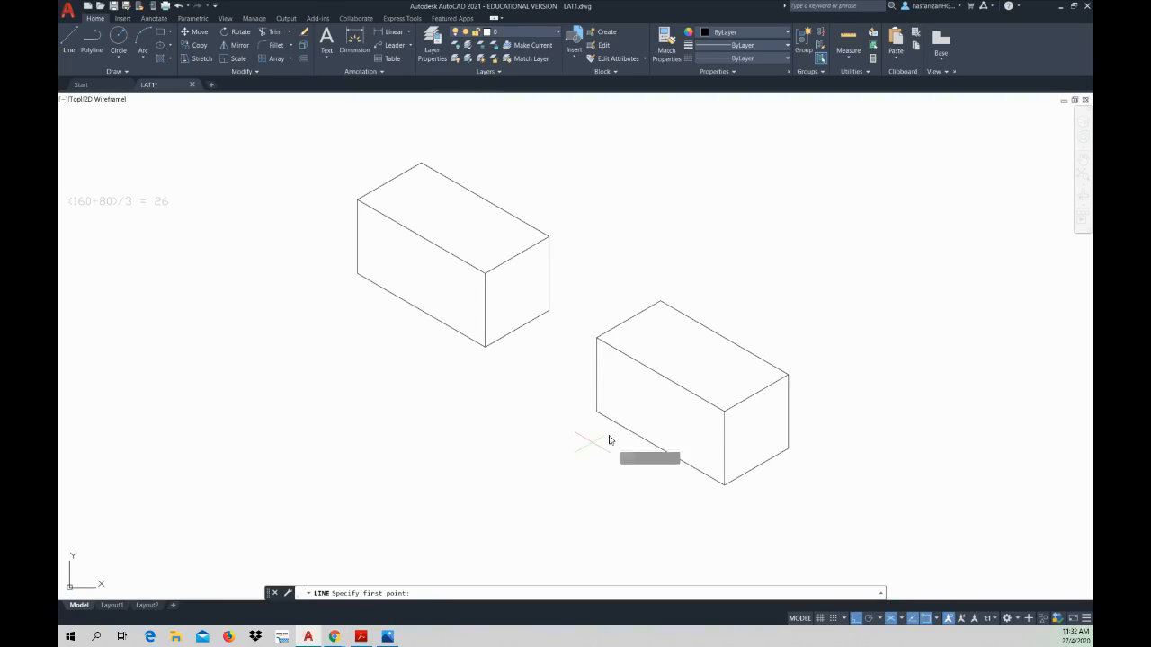
pyautogui.press('Escape')
pyautogui.press('Escape')
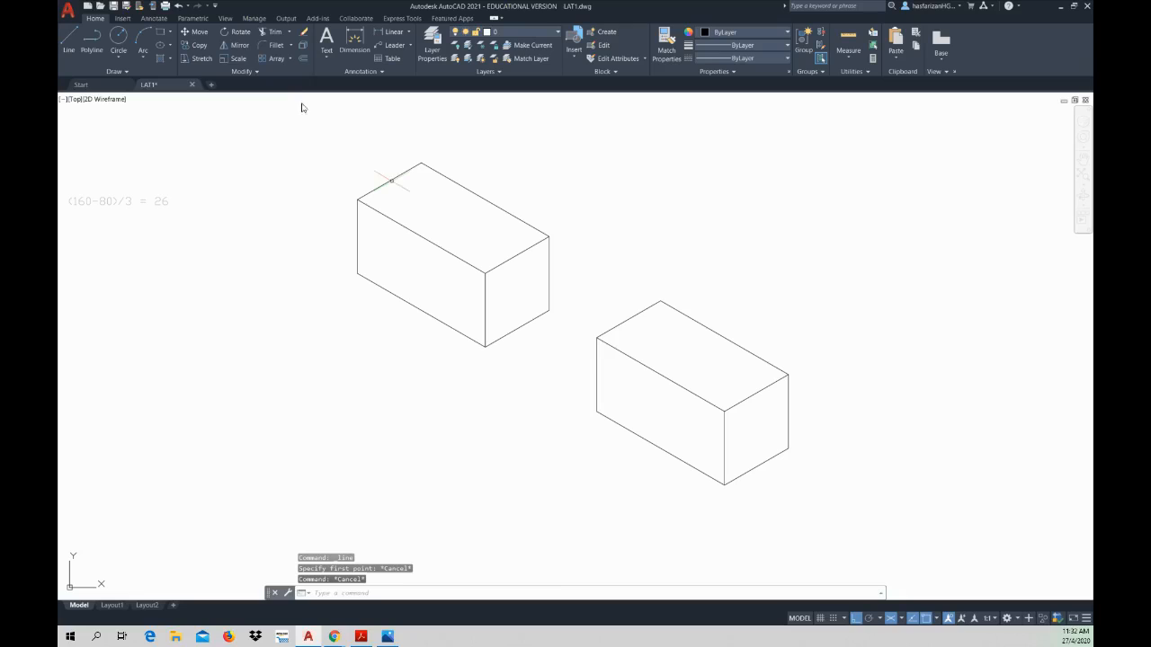
# Step: Copy the second box's long rear top edge straight down to the lower outer corner of its right face
pyautogui.click(201, 46)
pyautogui.click(726, 341)
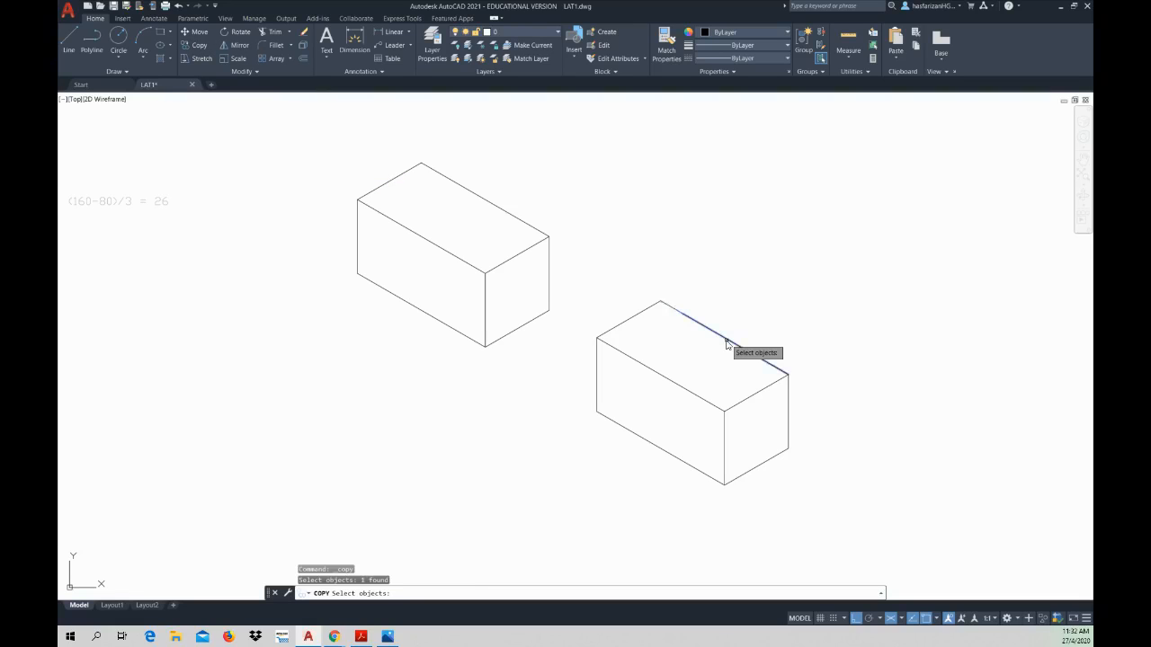
pyautogui.press('Return')
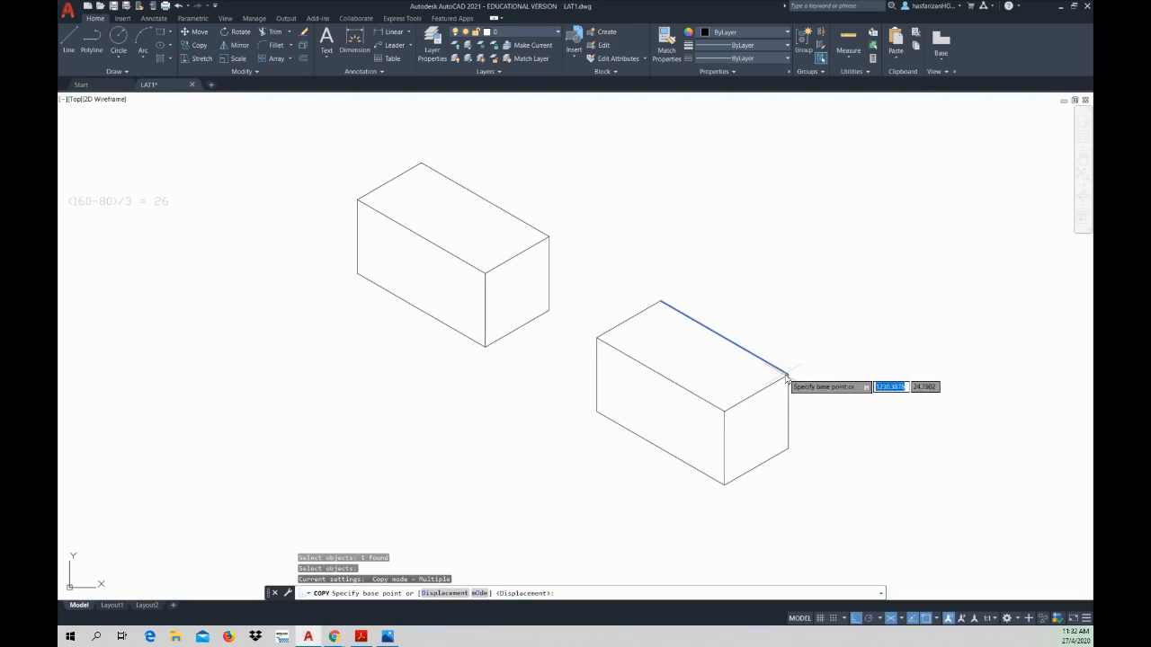
pyautogui.click(788, 375)
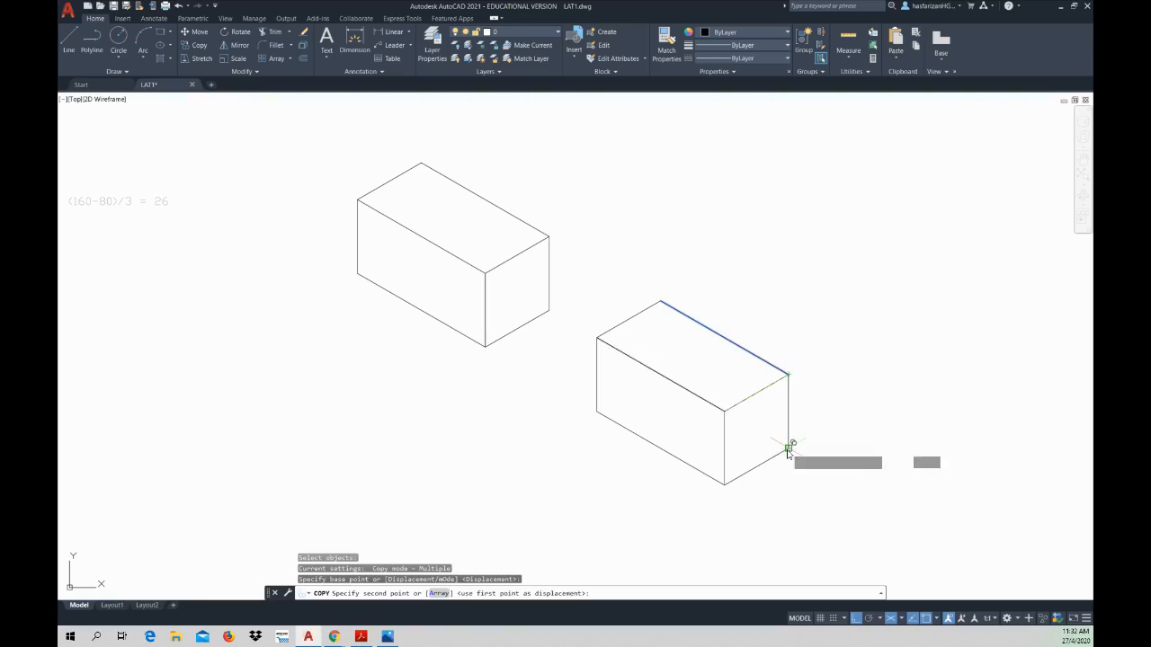
pyautogui.click(788, 450)
pyautogui.press('Escape')
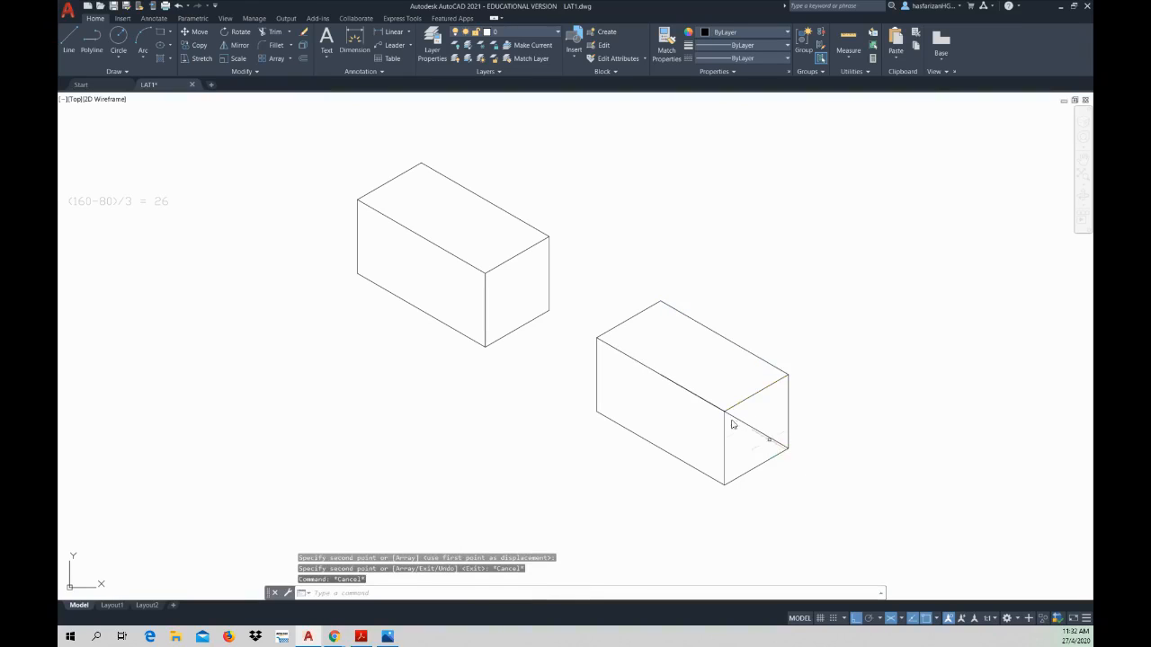
# Step: Copy the second box's outer vertical edge of the left face to the rear corner of the top face
pyautogui.rightClick(681, 359)
pyautogui.click(692, 354)
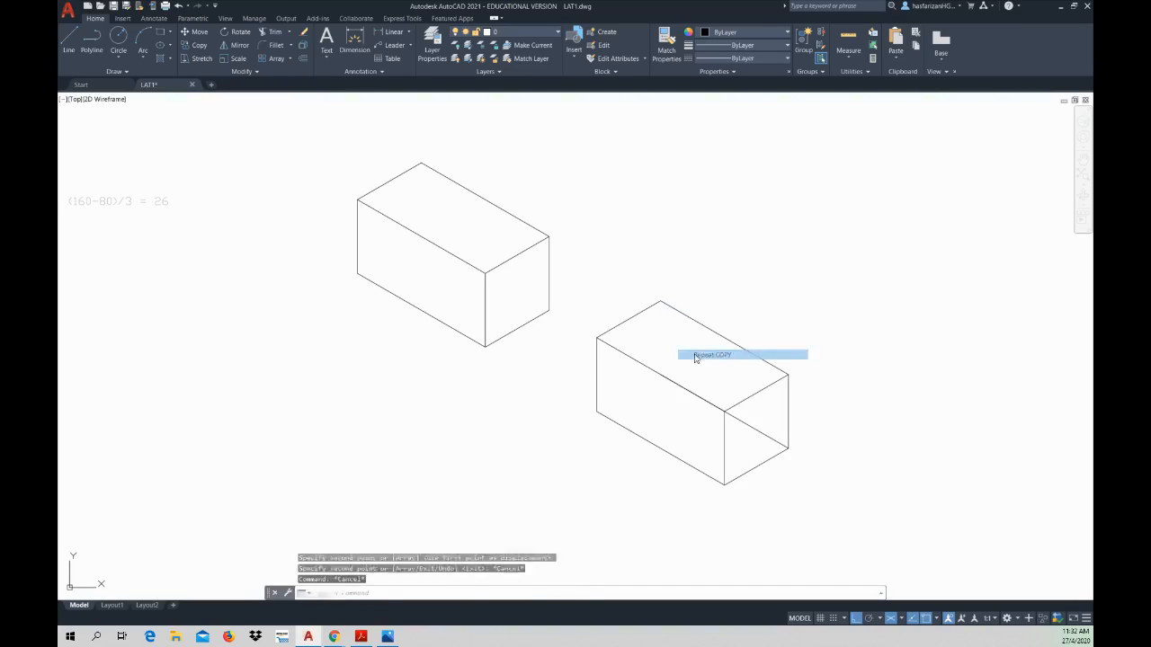
pyautogui.click(597, 376)
pyautogui.press('Return')
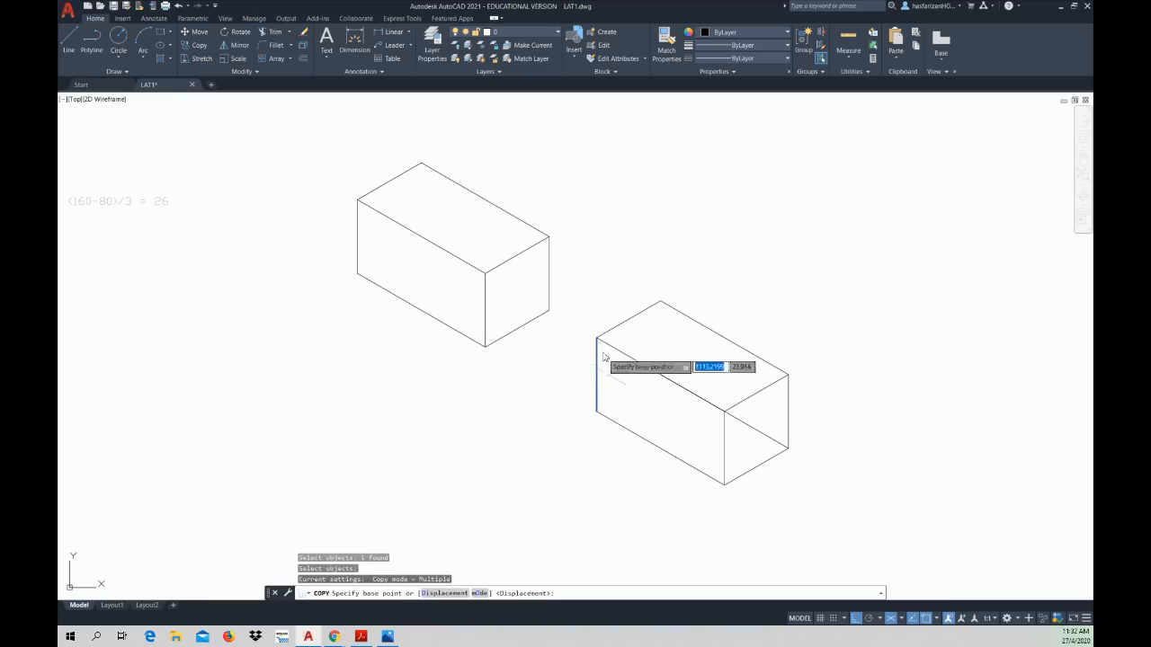
pyautogui.click(597, 339)
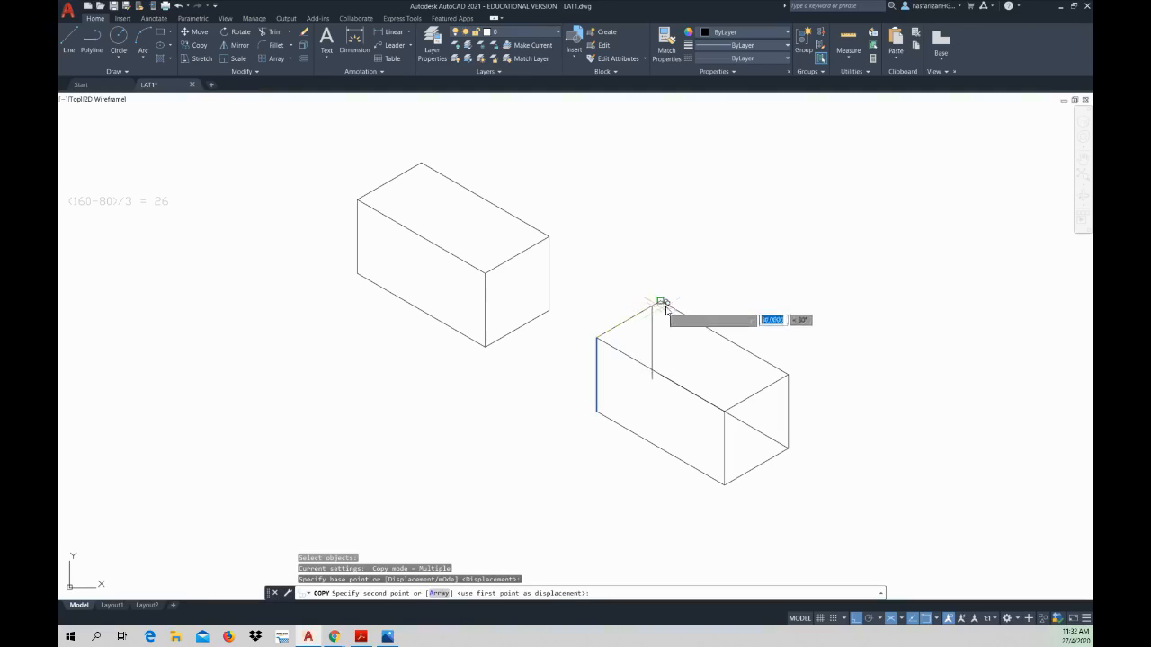
pyautogui.click(667, 307)
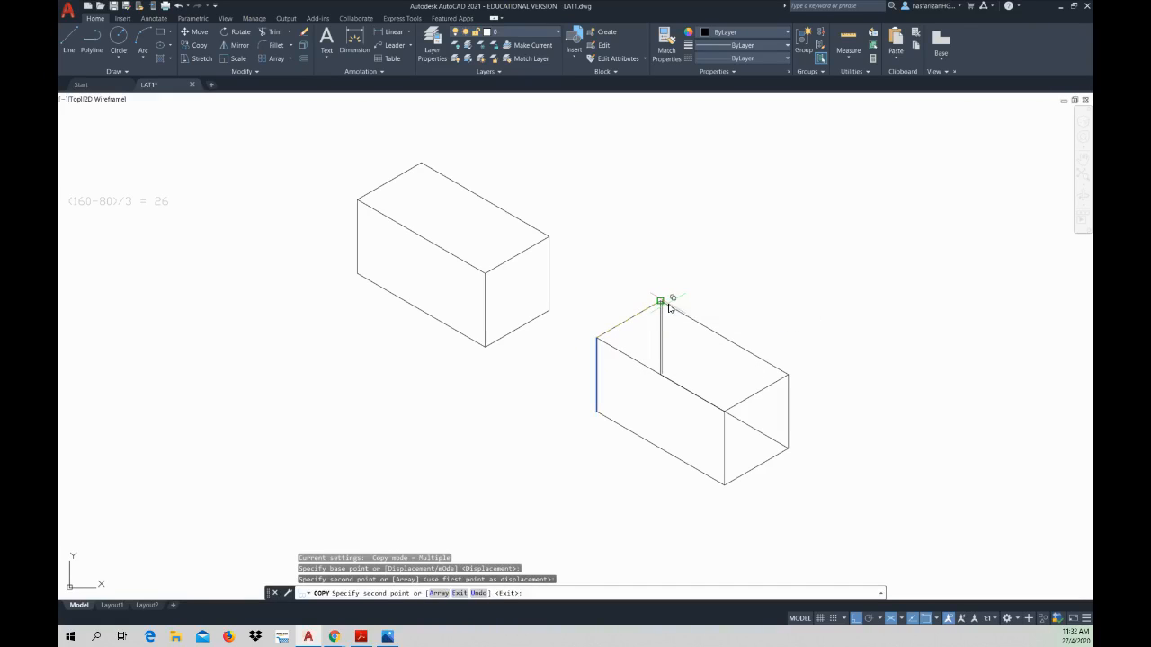
pyautogui.press('Escape')
# Step: Copy the second box's short rear top edge down to the lower end of the rear vertical edge
pyautogui.rightClick(695, 295)
pyautogui.click(710, 298)
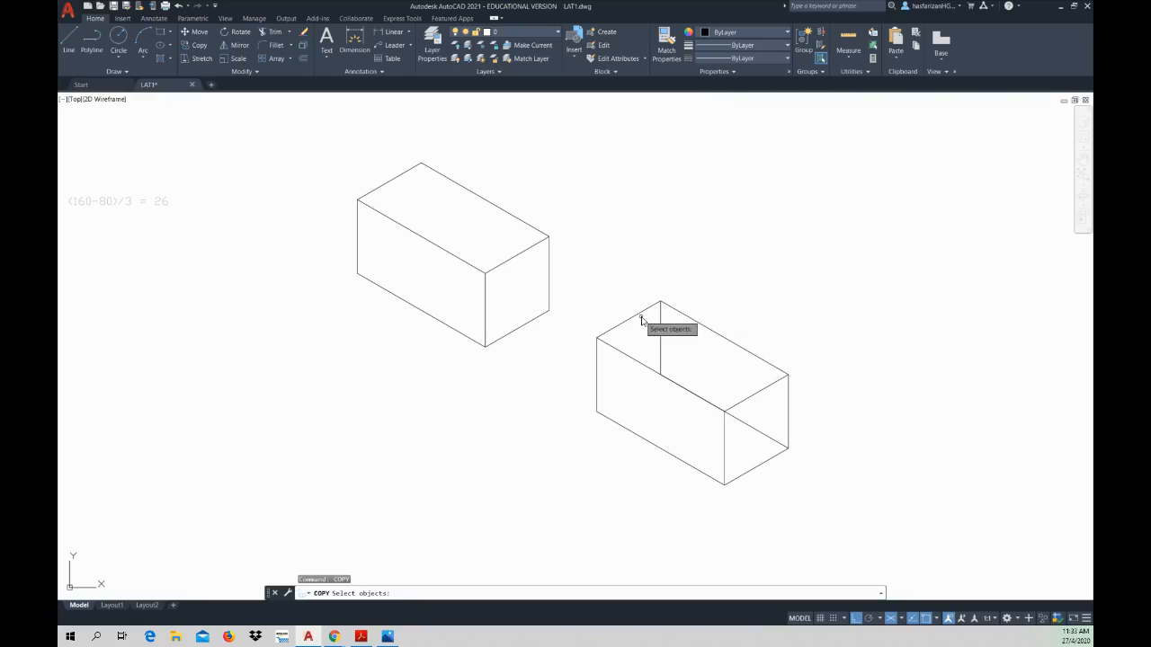
pyautogui.click(635, 321)
pyautogui.press('Return')
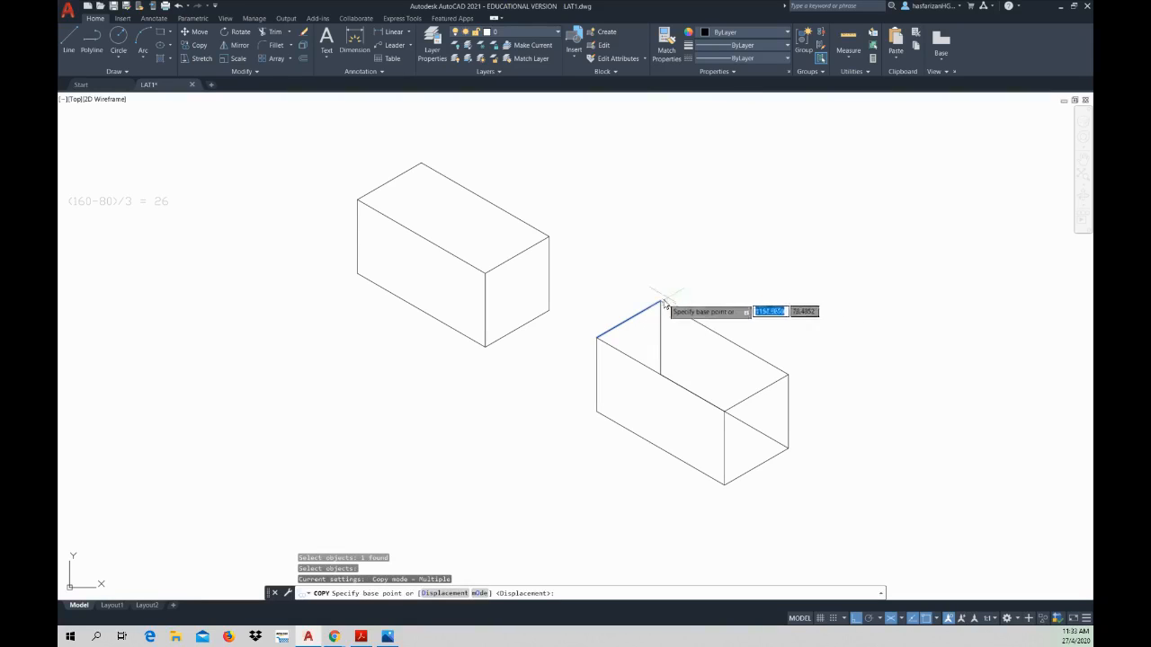
pyautogui.click(660, 302)
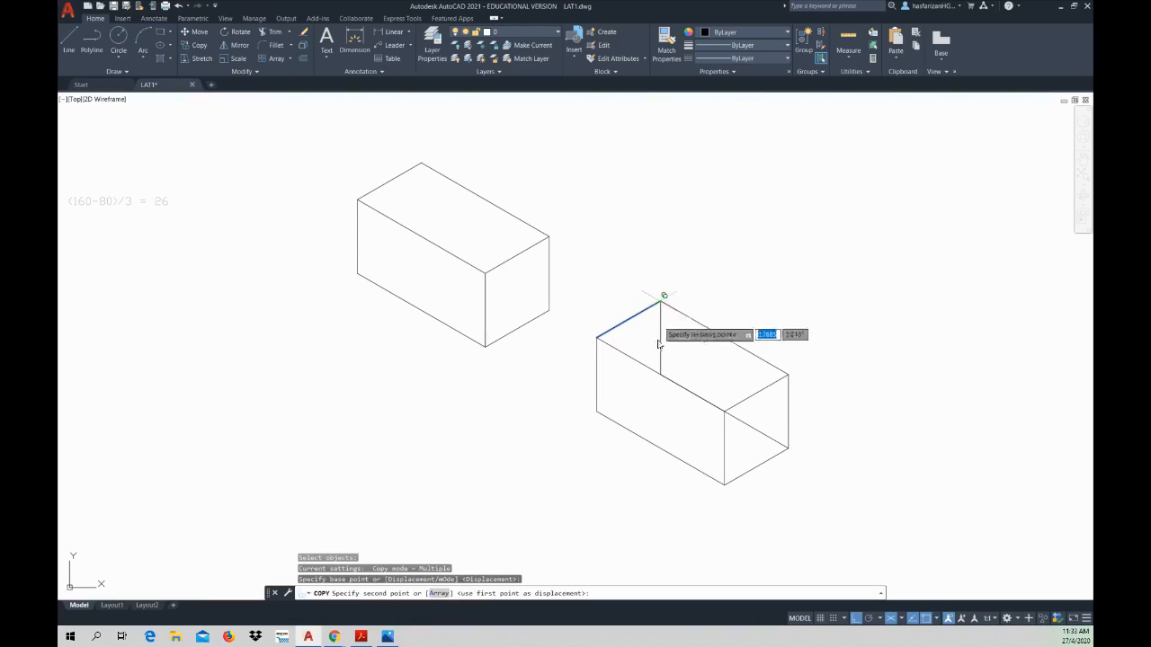
pyautogui.click(661, 374)
pyautogui.press('Escape')
pyautogui.press('Escape')
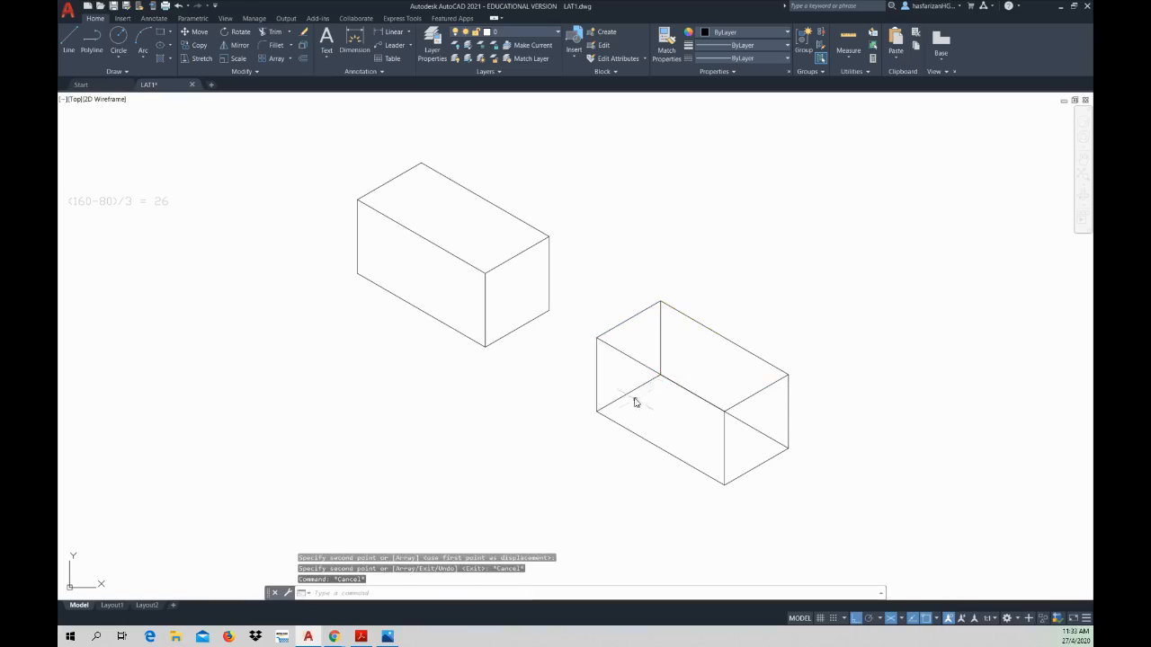
# Step: Assign the second box's three concealed rear and bottom edges to the hidden line layer
pyautogui.click(629, 392)
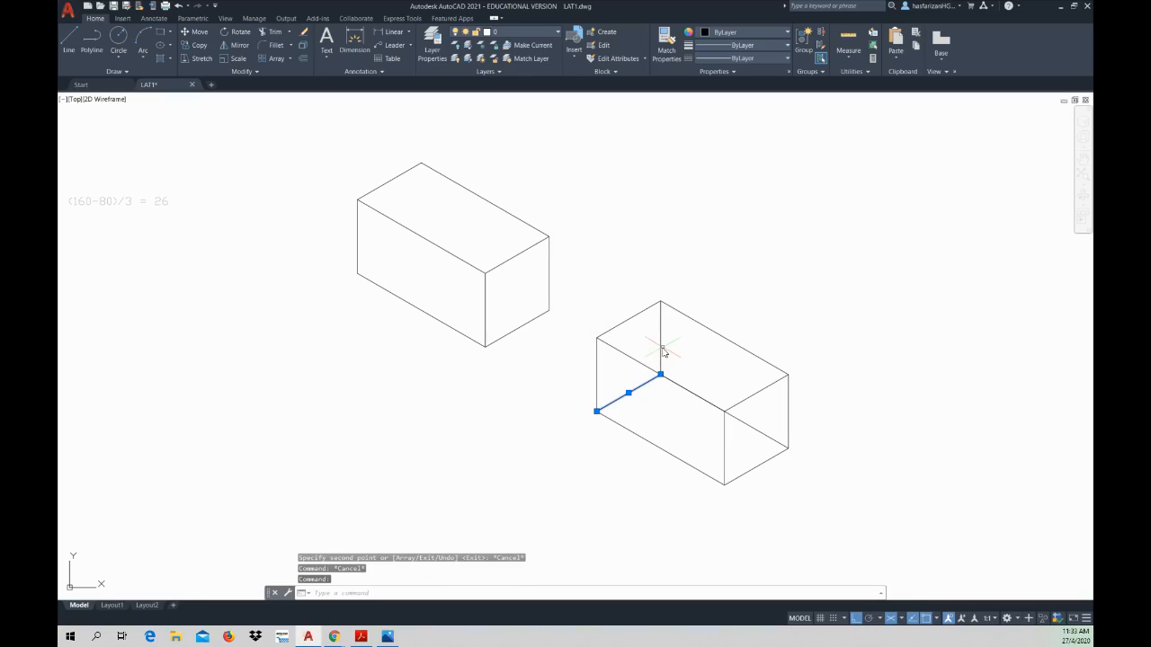
pyautogui.click(661, 326)
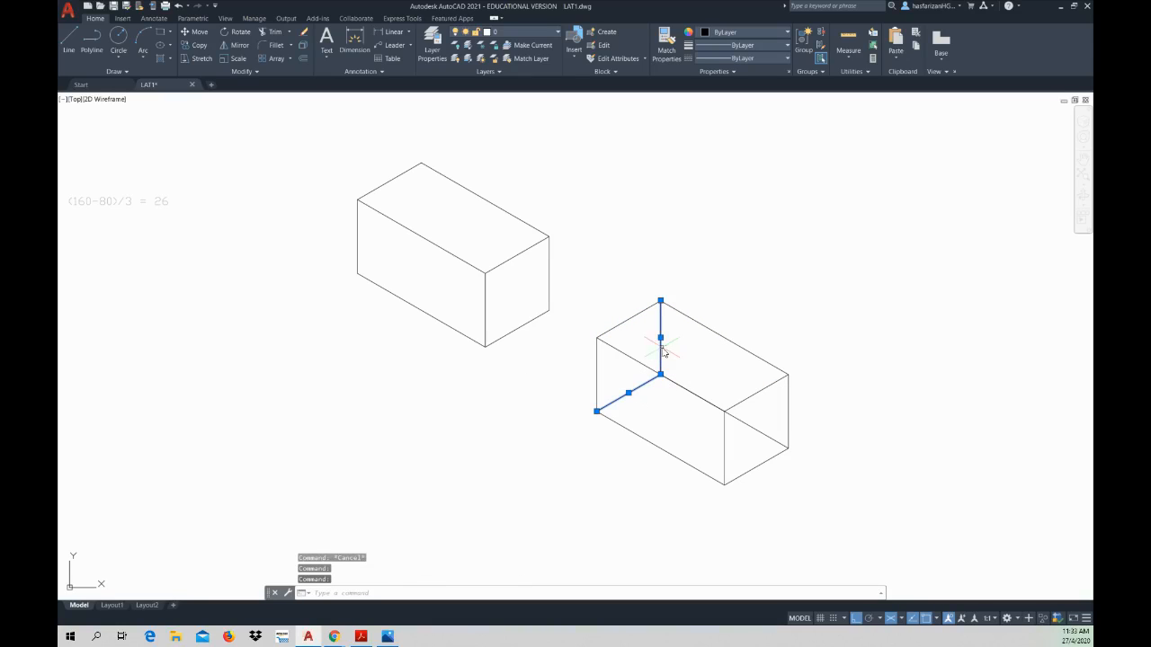
pyautogui.click(757, 435)
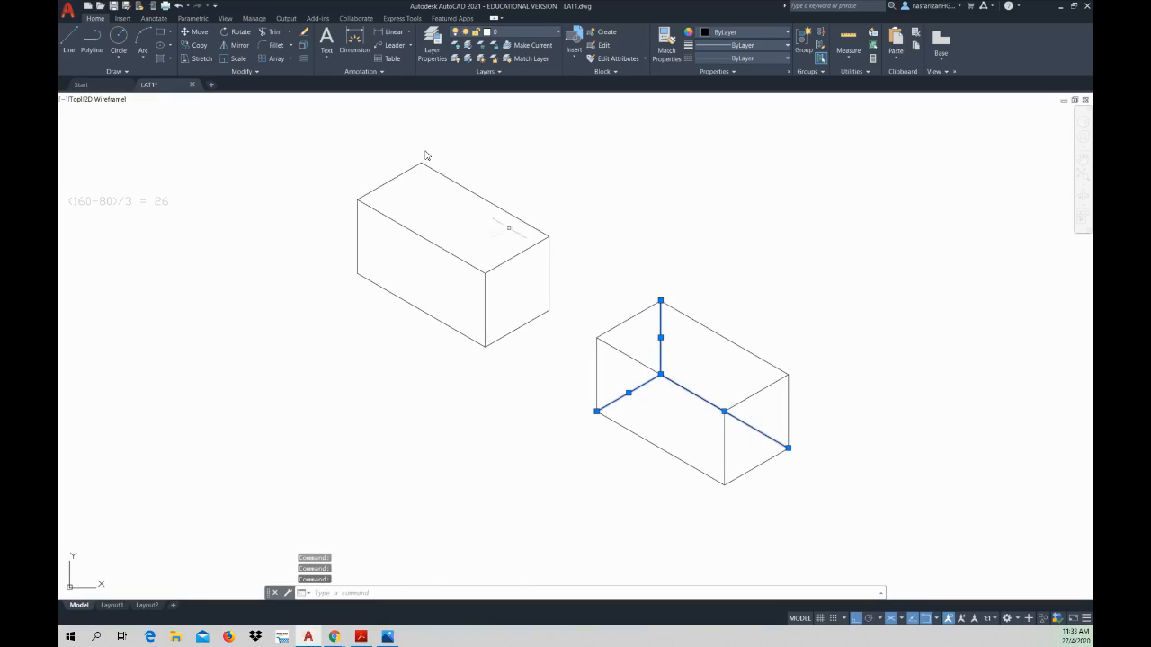
pyautogui.click(512, 32)
pyautogui.click(511, 134)
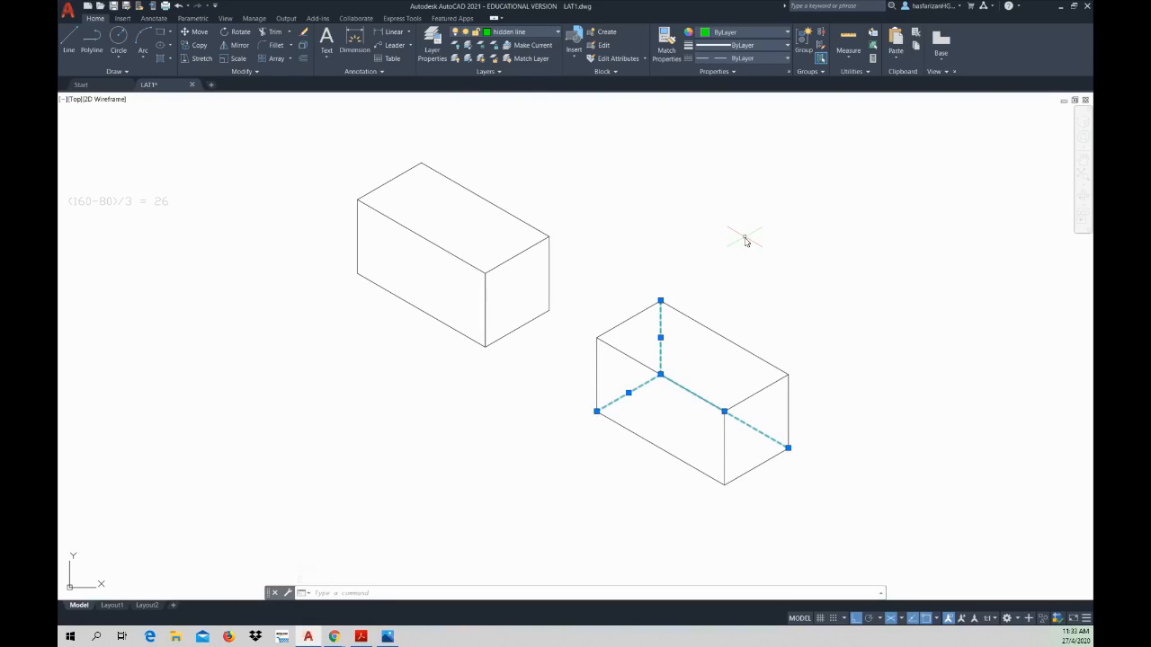
pyautogui.press('Escape')
pyautogui.press('Escape')
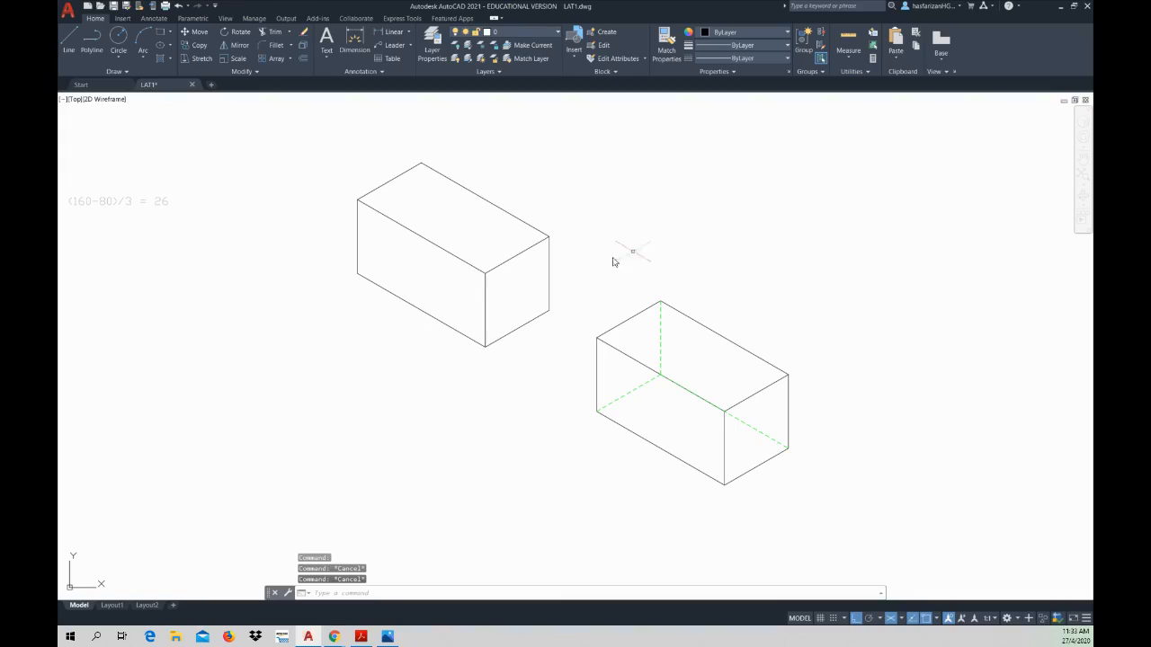
# Step: Set the 2D model space uniform background colour to black in the drawing window colour options
pyautogui.rightClick(679, 247)
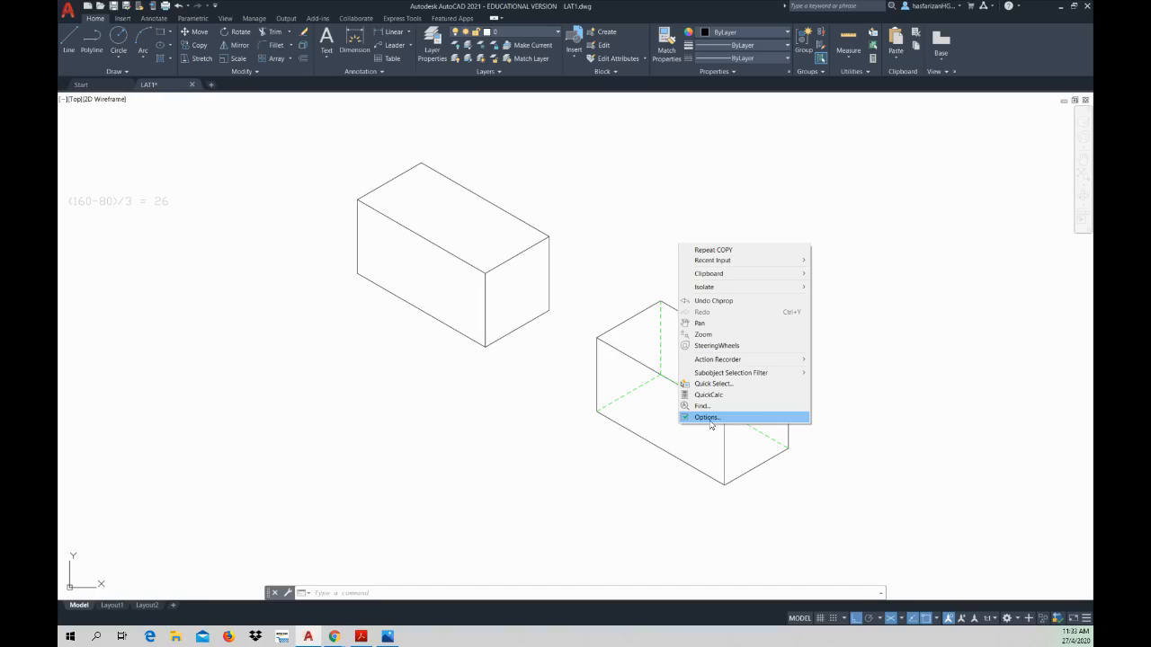
pyautogui.click(707, 418)
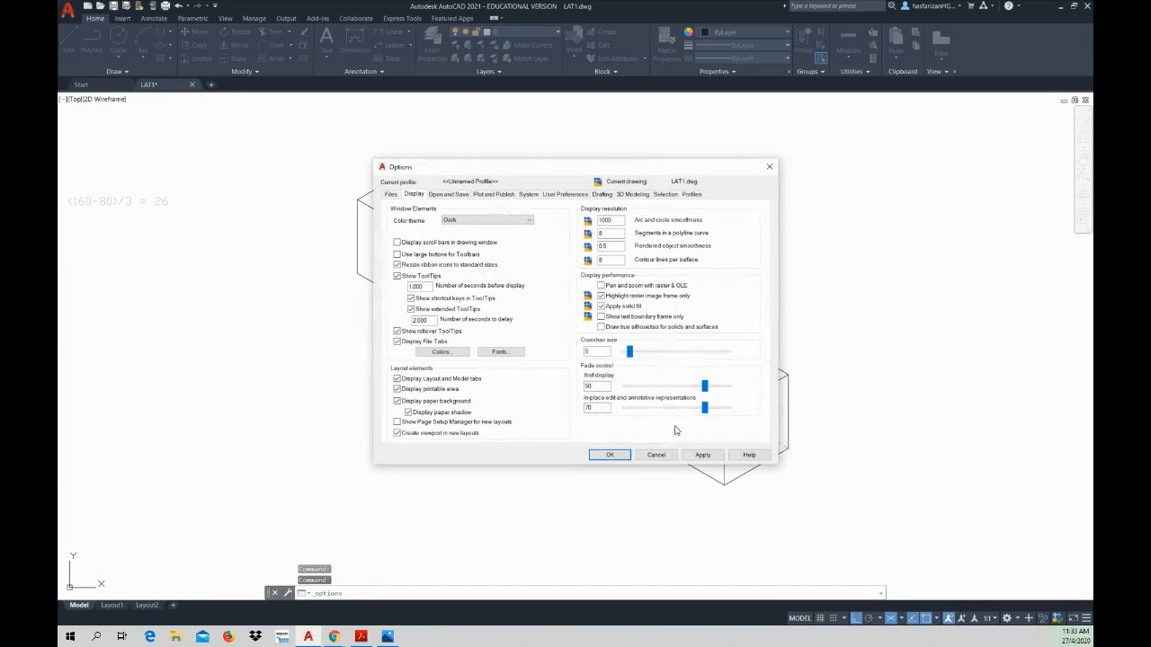
pyautogui.click(453, 350)
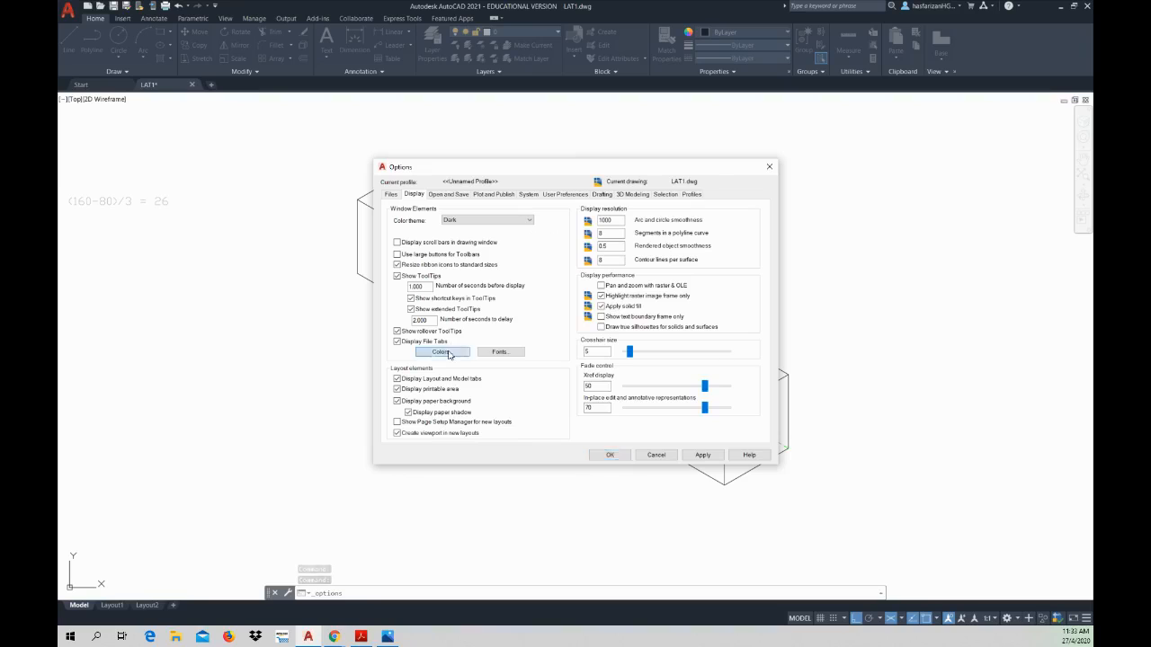
pyautogui.click(649, 201)
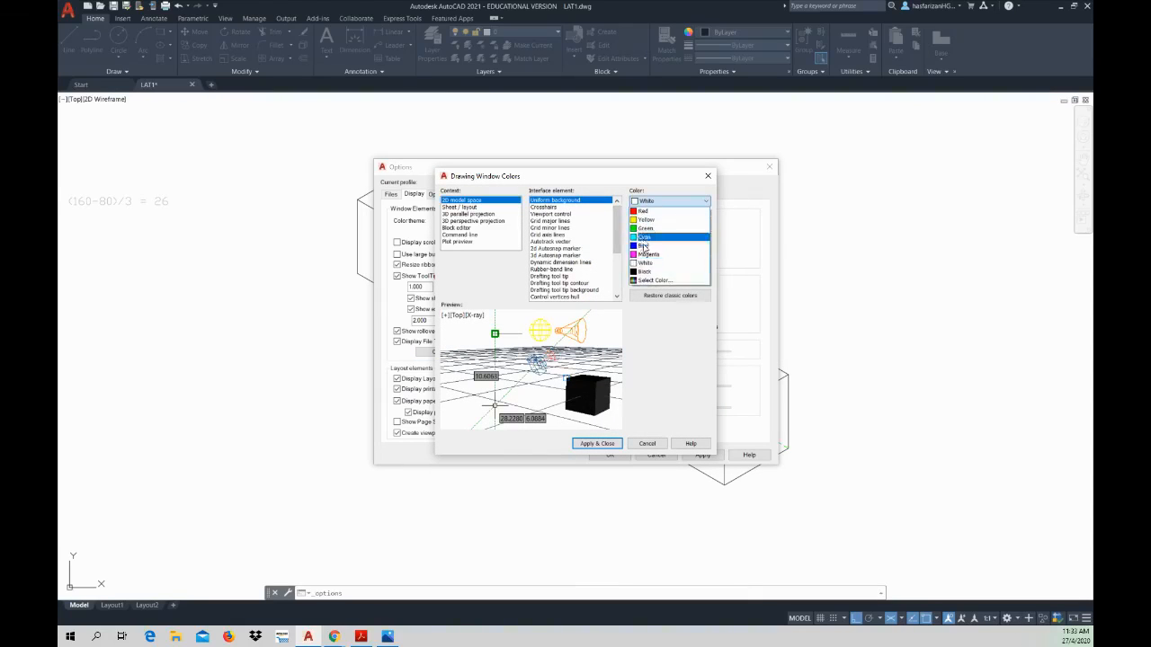
pyautogui.click(647, 278)
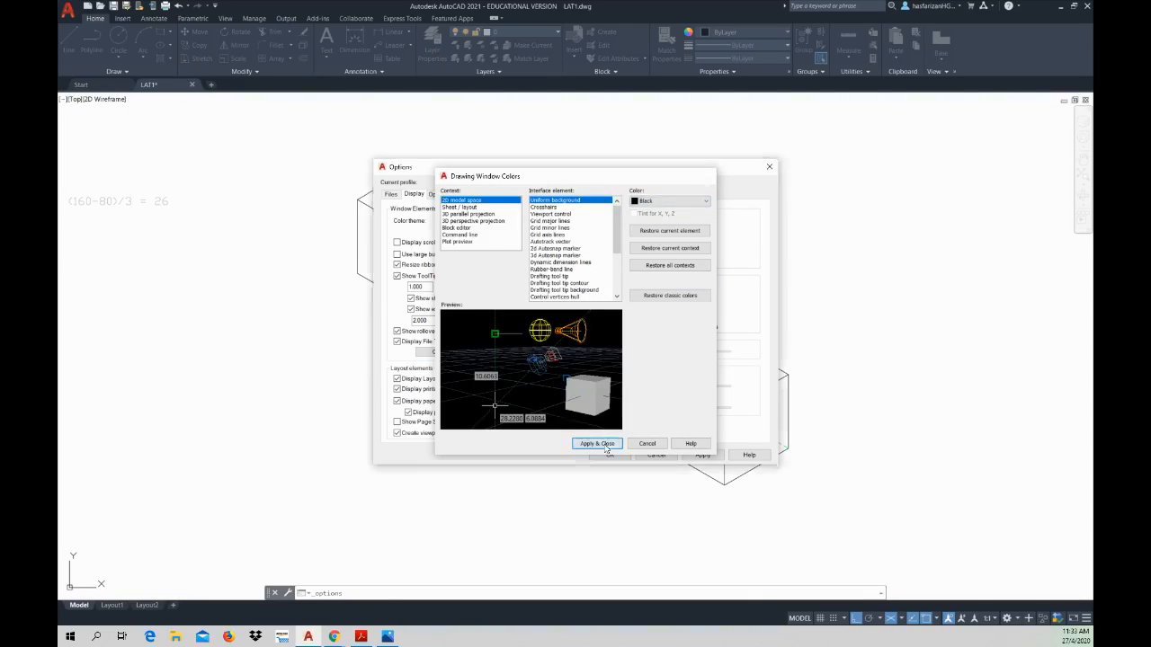
pyautogui.click(596, 443)
pyautogui.click(609, 454)
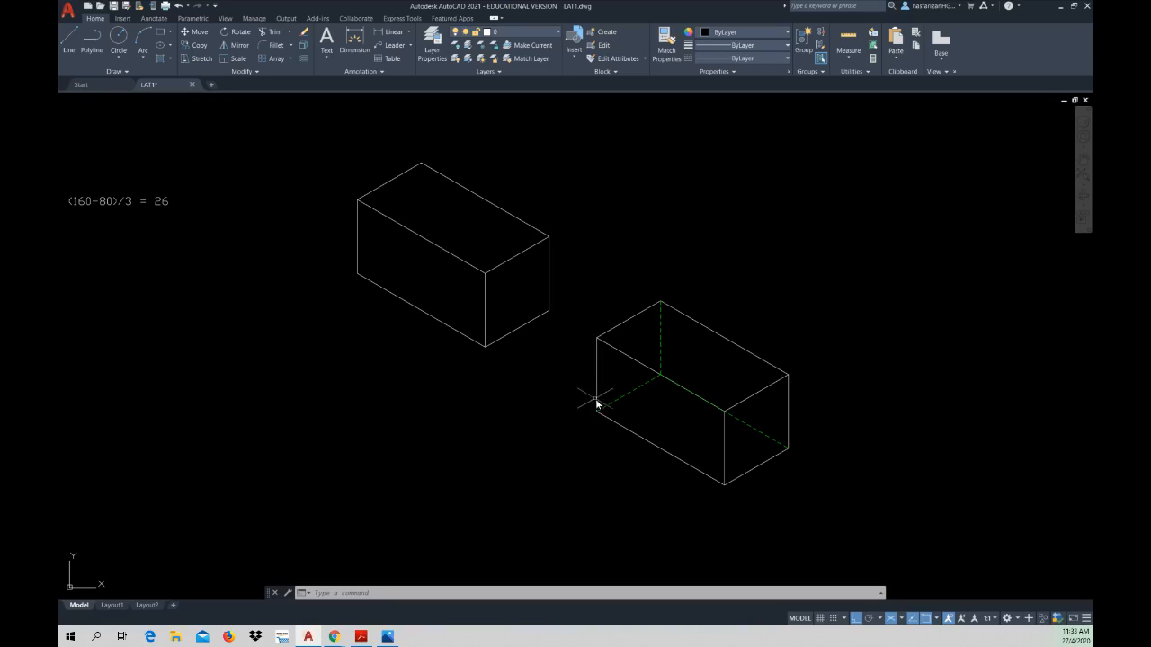
# Step: Compare the plain isometric box with the box whose concealed edges are drawn as hidden lines
pyautogui.scroll(4, 657, 405)
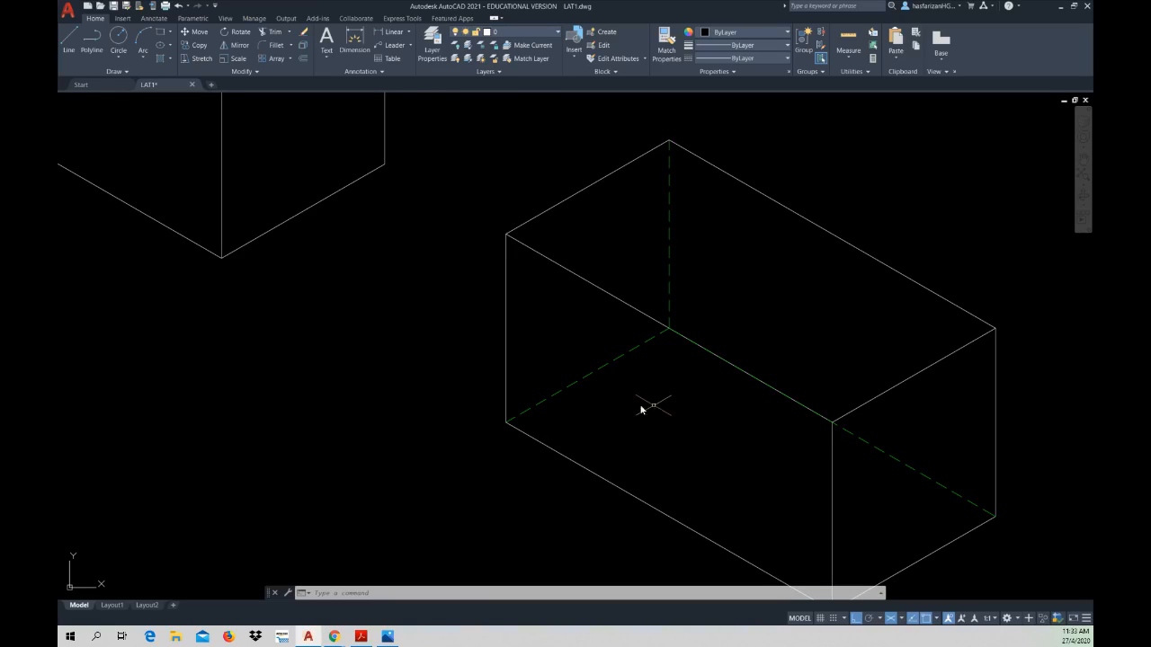
pyautogui.scroll(-2, 626, 401)
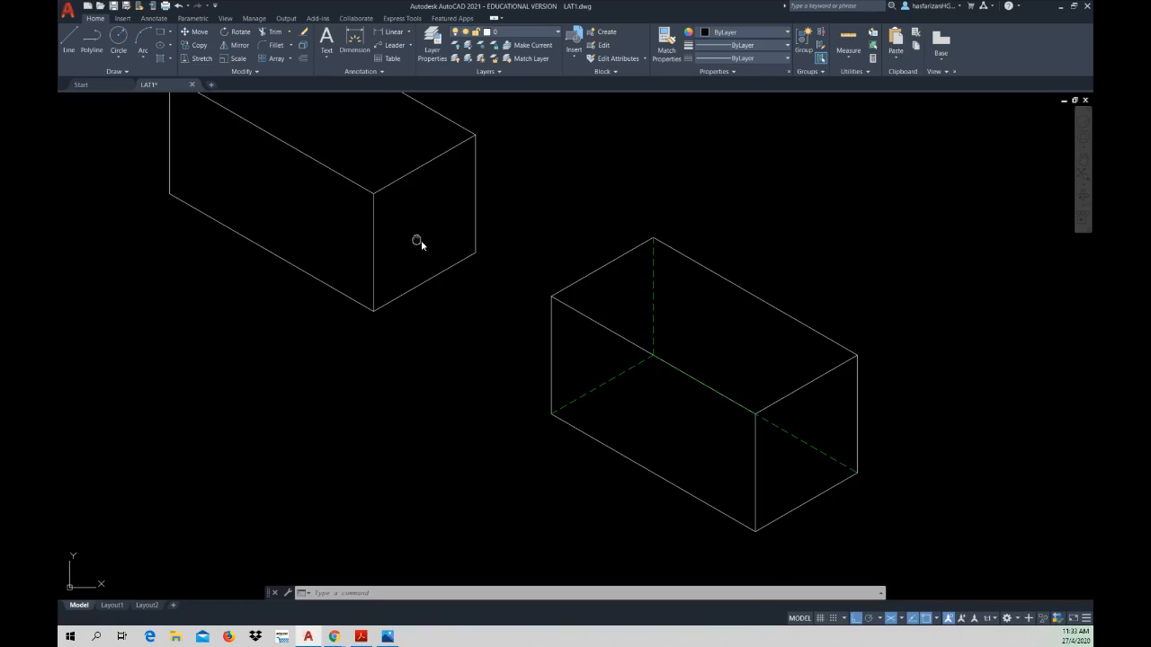
pyautogui.moveTo(420, 240)
pyautogui.mouseDown(button='middle')
pyautogui.moveTo(471, 332)
pyautogui.moveTo(457, 328)
pyautogui.mouseUp(button='middle')
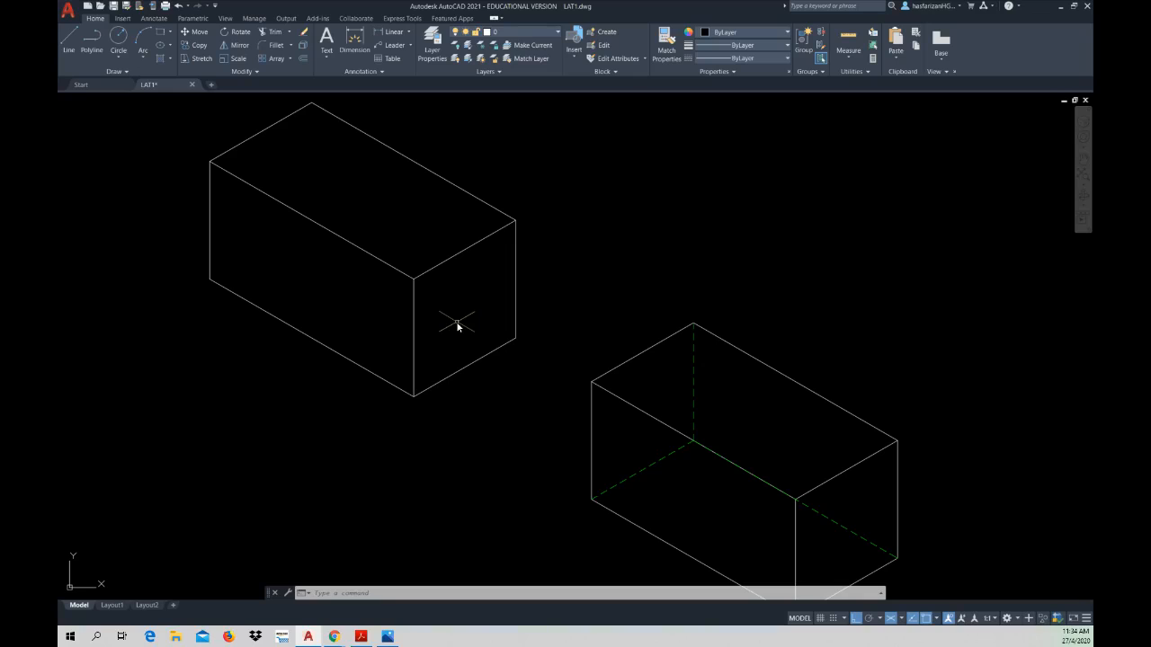
pyautogui.moveTo(456, 335); pyautogui.dragTo(498, 370, button='middle')
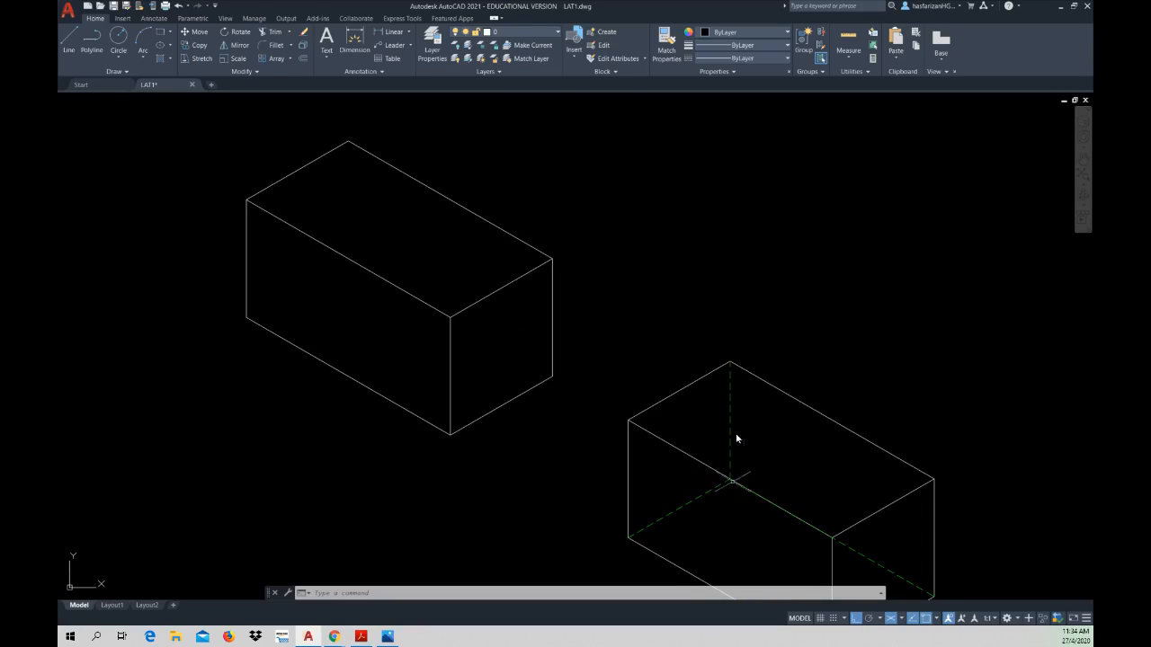
pyautogui.scroll(-2, 384, 316)
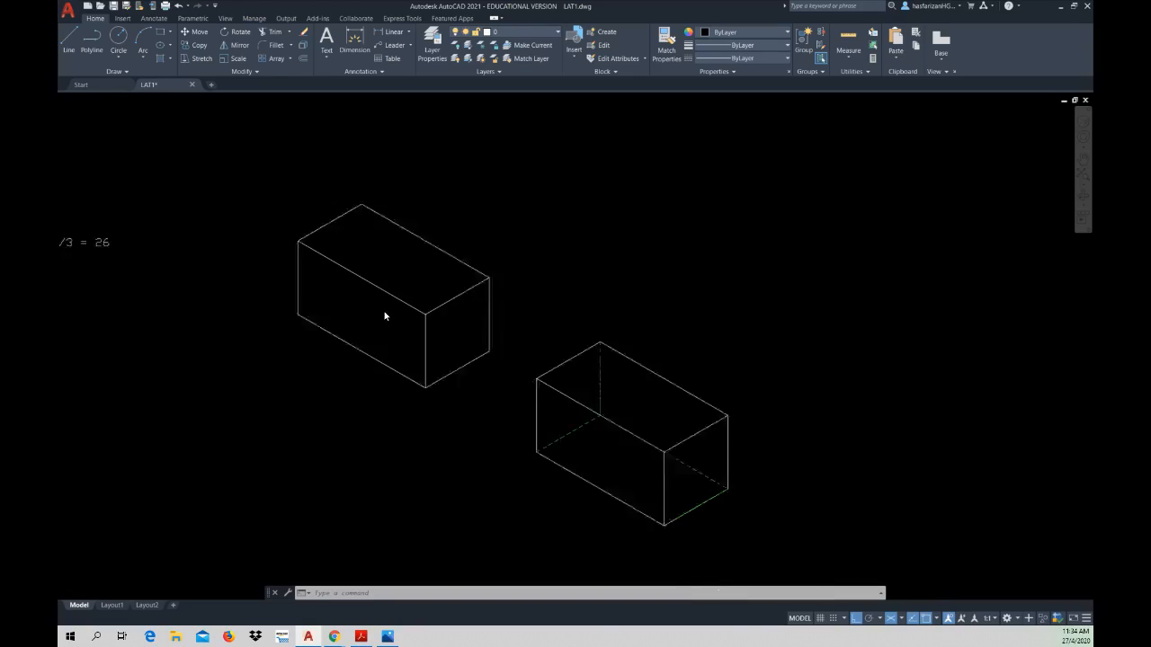
pyautogui.scroll(-2, 385, 315)
pyautogui.moveTo(417, 328); pyautogui.dragTo(573, 381, button='middle')
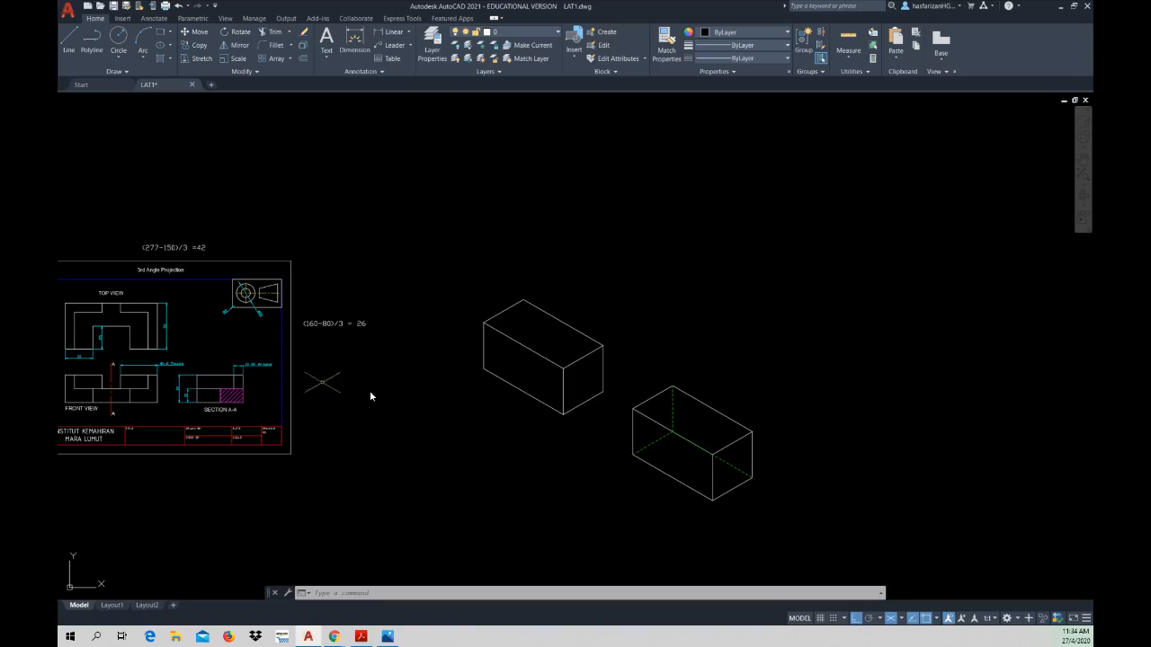
pyautogui.scroll(4, 546, 408)
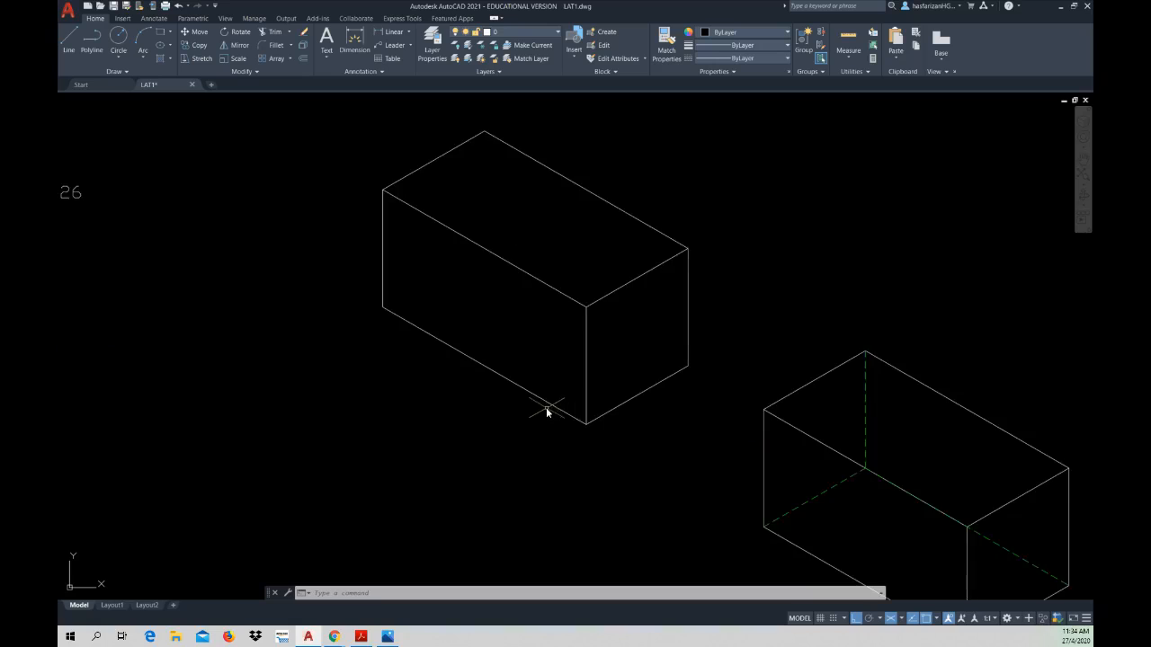
pyautogui.moveTo(546, 408); pyautogui.dragTo(558, 423, button='middle')
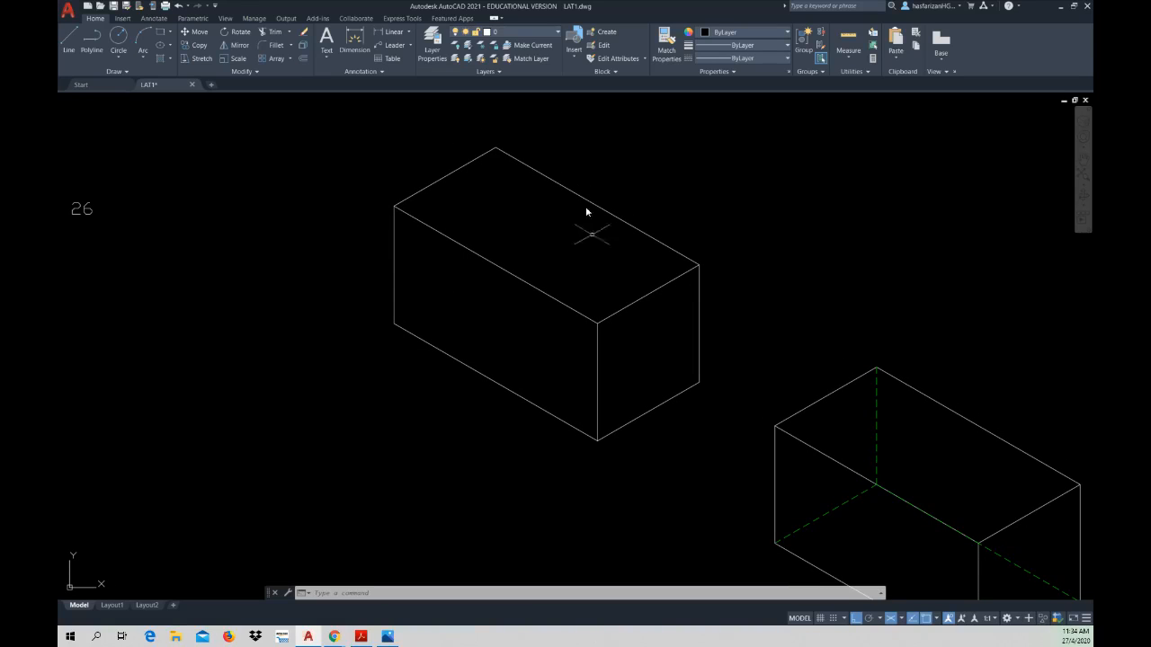
pyautogui.moveTo(558, 400)
pyautogui.mouseDown(button='middle')
pyautogui.moveTo(477, 366)
pyautogui.moveTo(329, 244)
pyautogui.mouseUp(button='middle')
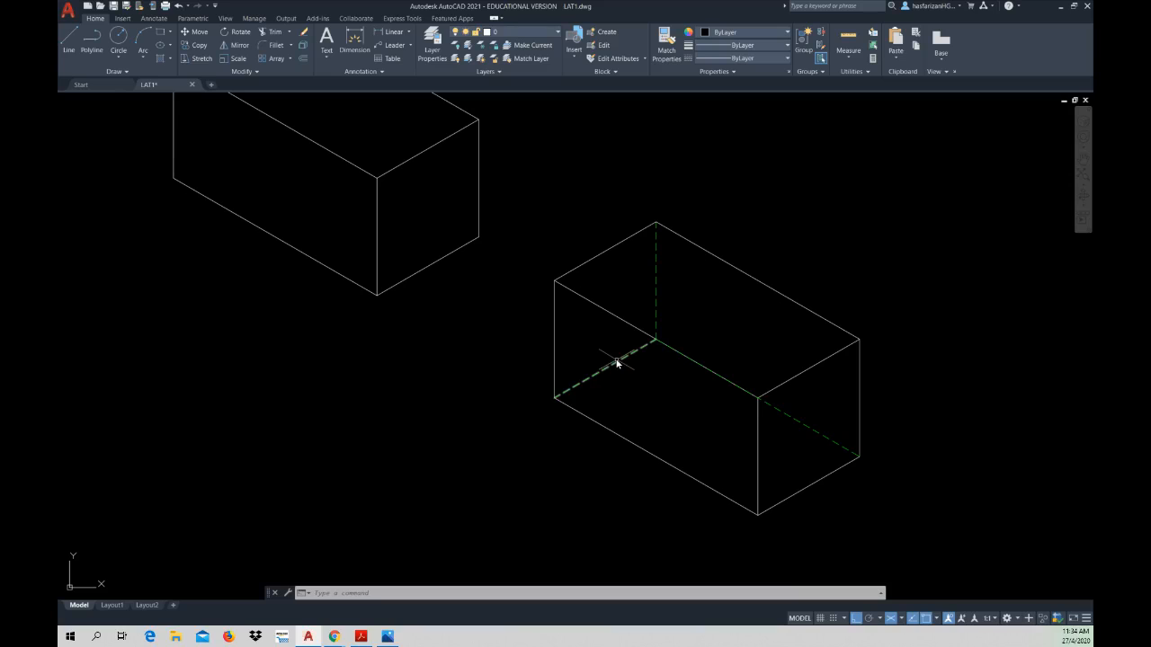
pyautogui.moveTo(601, 345)
pyautogui.mouseDown(button='middle')
pyautogui.moveTo(763, 475)
pyautogui.moveTo(690, 408)
pyautogui.mouseUp(button='middle')
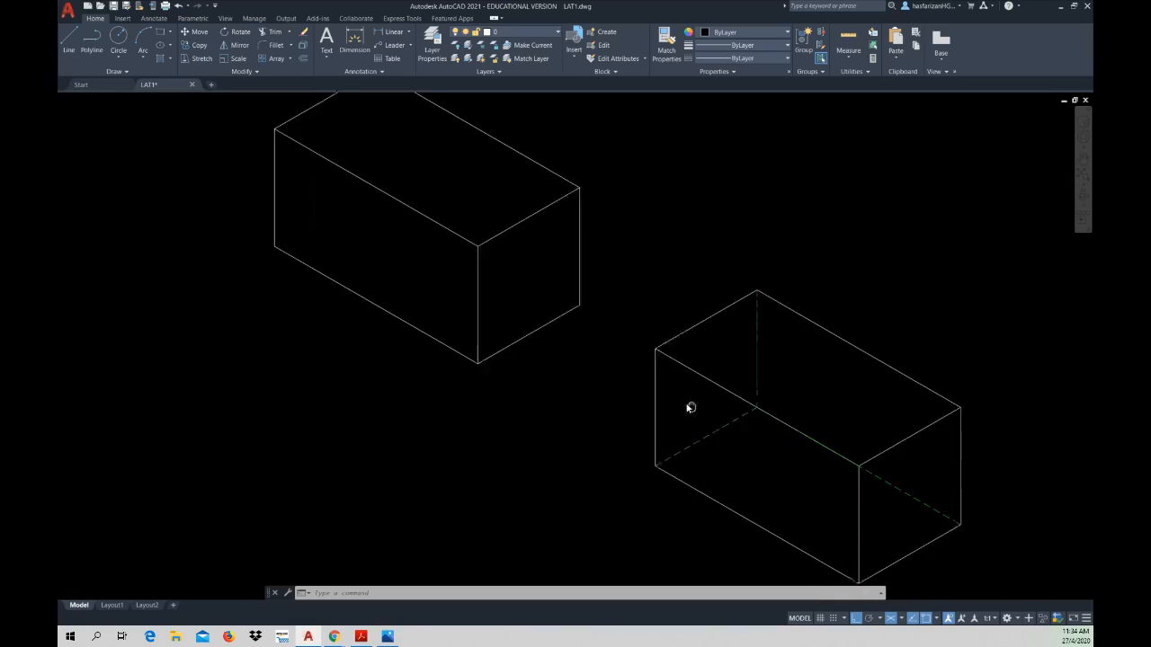
pyautogui.moveTo(848, 534)
pyautogui.mouseDown(button='middle')
pyautogui.moveTo(773, 468)
pyautogui.moveTo(739, 454)
pyautogui.mouseUp(button='middle')
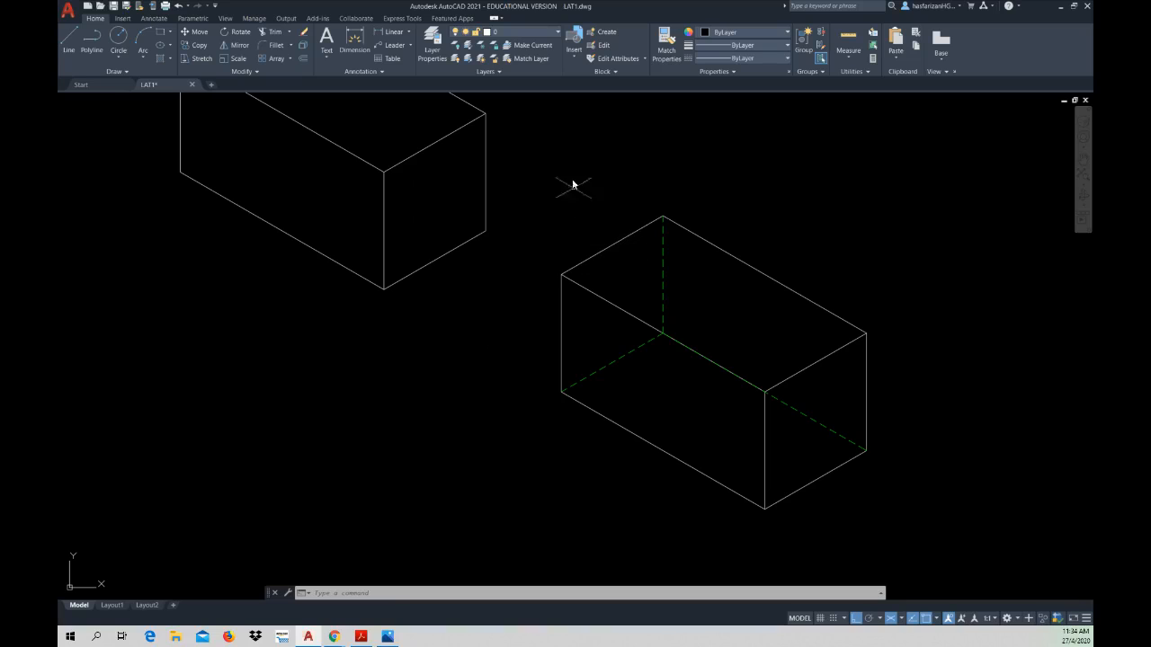
pyautogui.moveTo(424, 361); pyautogui.dragTo(521, 503, button='middle')
pyautogui.moveTo(561, 401); pyautogui.dragTo(457, 233, button='middle')
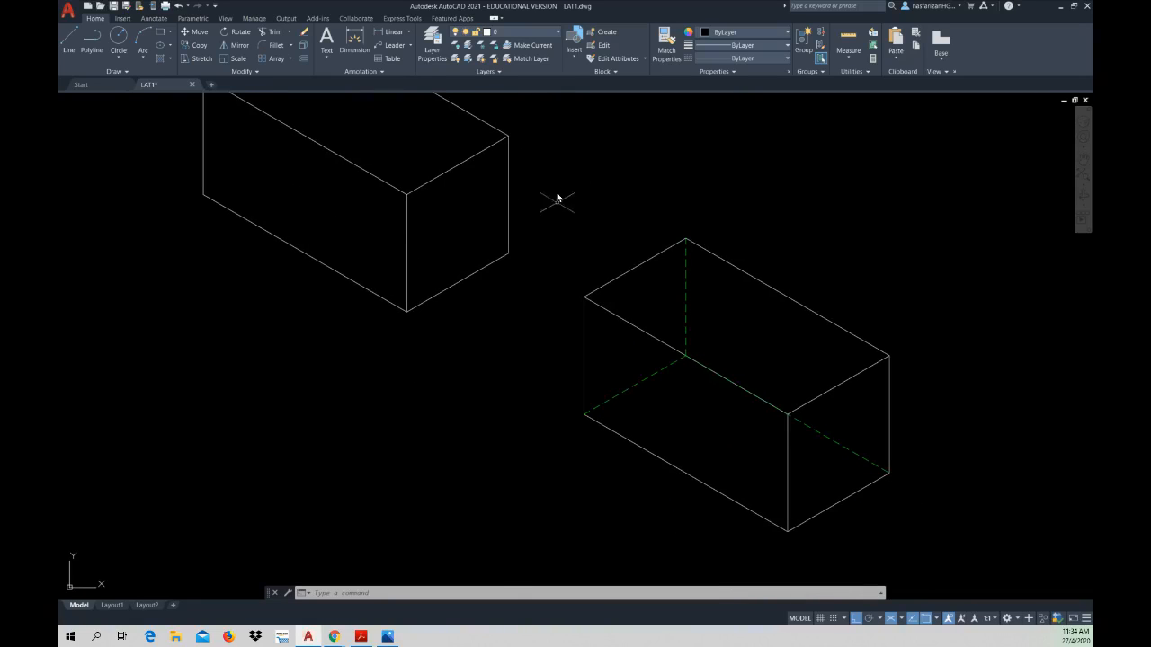
# Step: Delete the second practice box together with its hidden lines
pyautogui.click(557, 138)
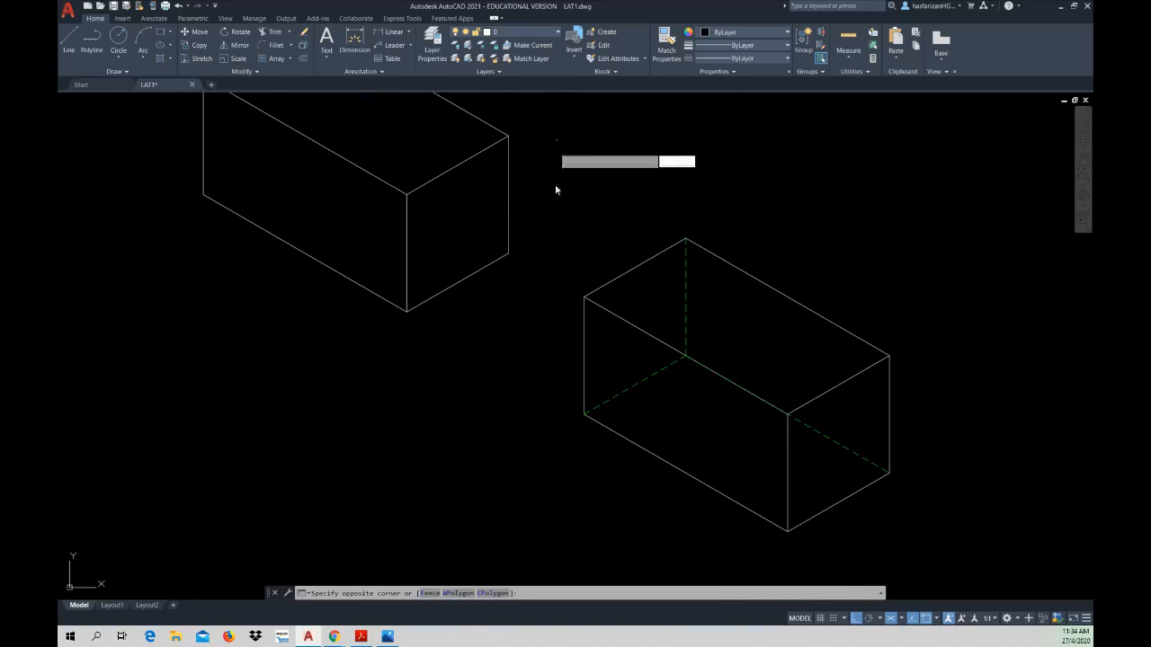
pyautogui.click(929, 541)
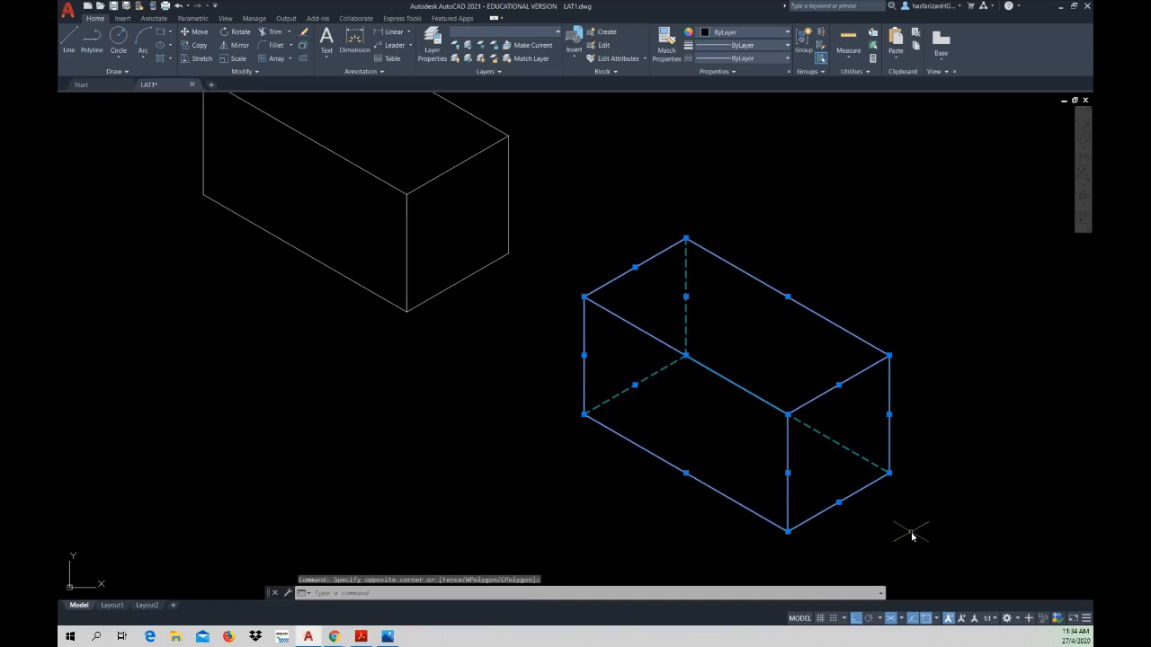
pyautogui.press('Delete')
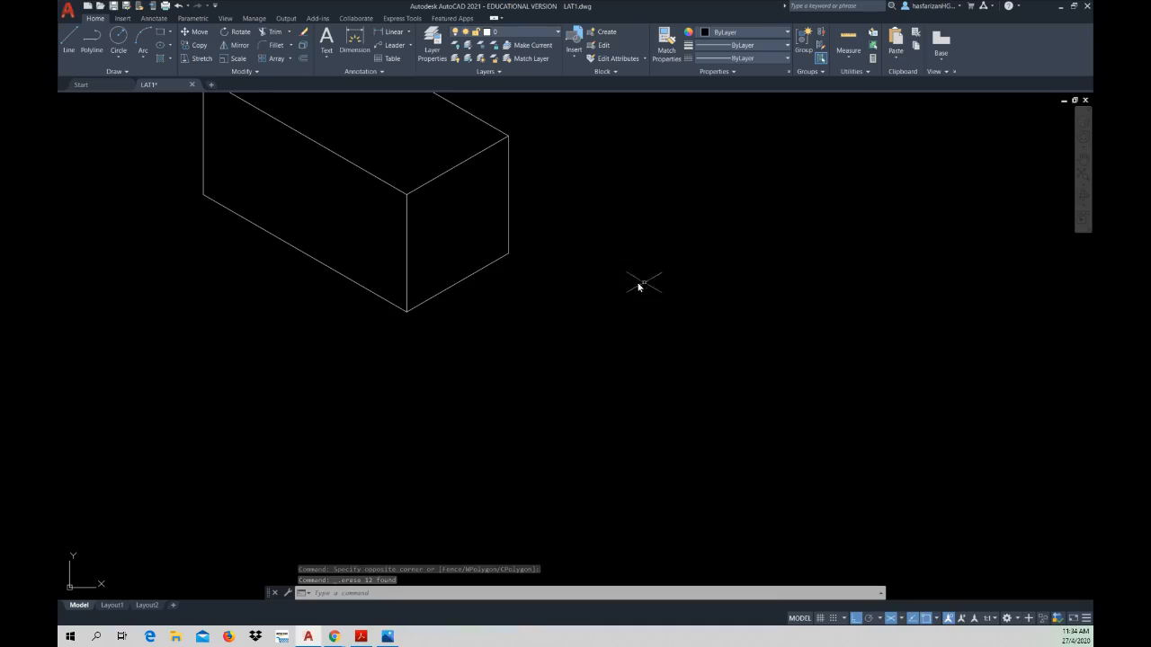
# Step: Delete the remaining practice box beside the LAT1 sheet
pyautogui.moveTo(639, 286)
pyautogui.mouseDown(button='middle')
pyautogui.moveTo(775, 458)
pyautogui.moveTo(776, 439)
pyautogui.moveTo(728, 411)
pyautogui.mouseUp(button='middle')
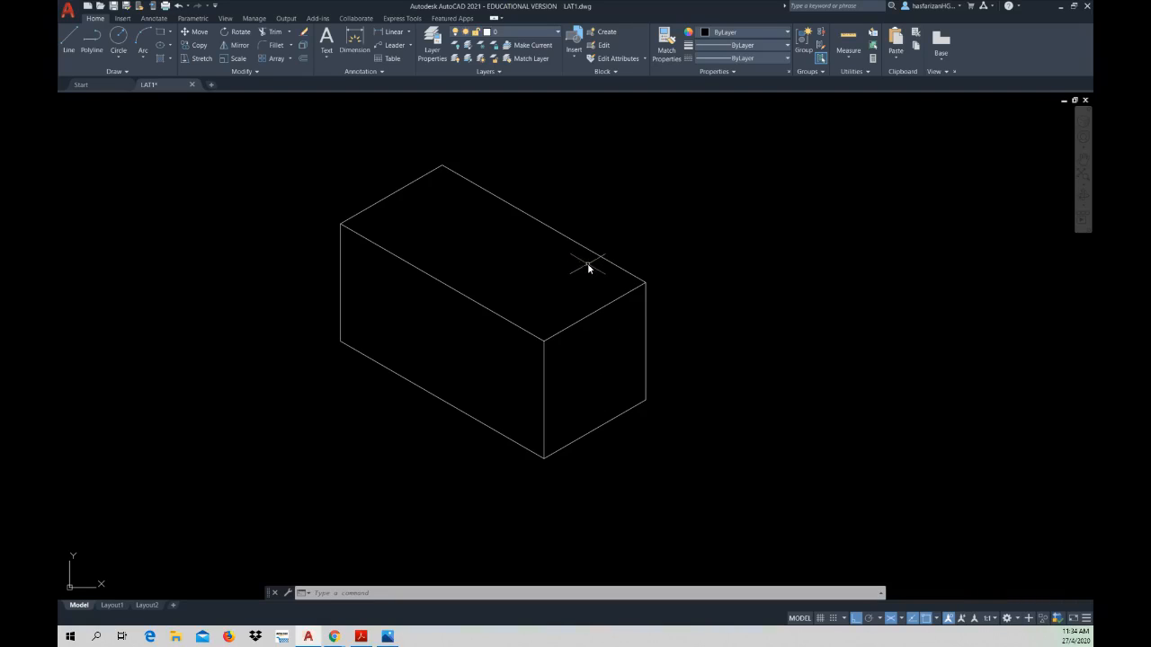
pyautogui.moveTo(588, 263); pyautogui.dragTo(760, 234, button='middle')
pyautogui.moveTo(339, 261); pyautogui.dragTo(578, 291, button='middle')
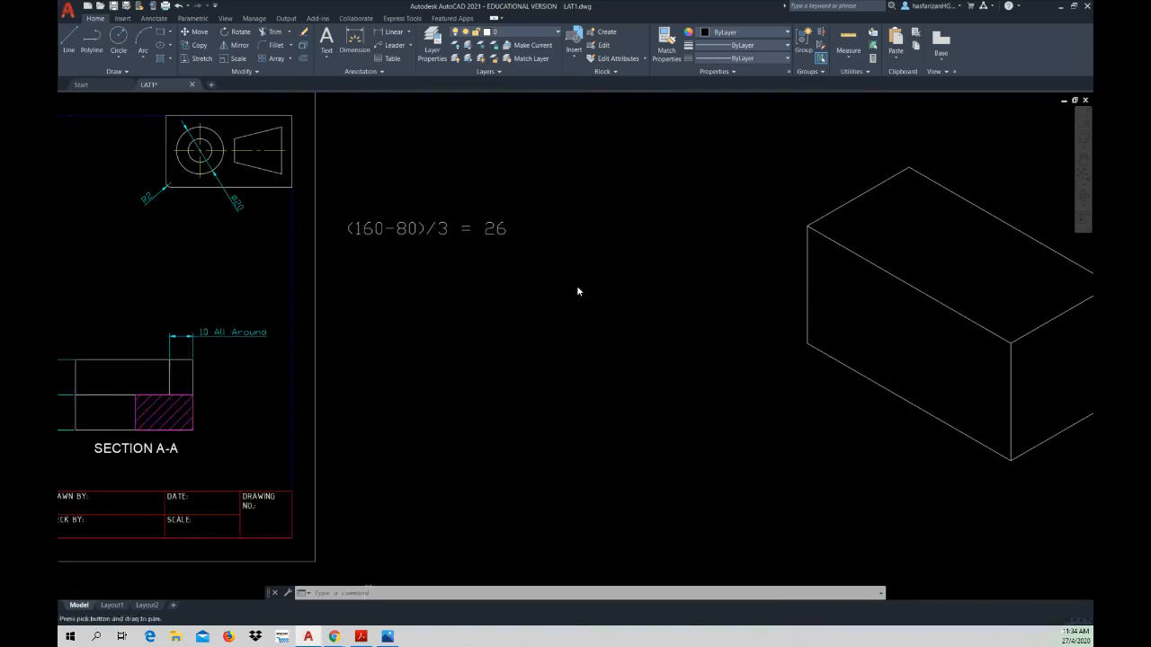
pyautogui.scroll(-2, 381, 287)
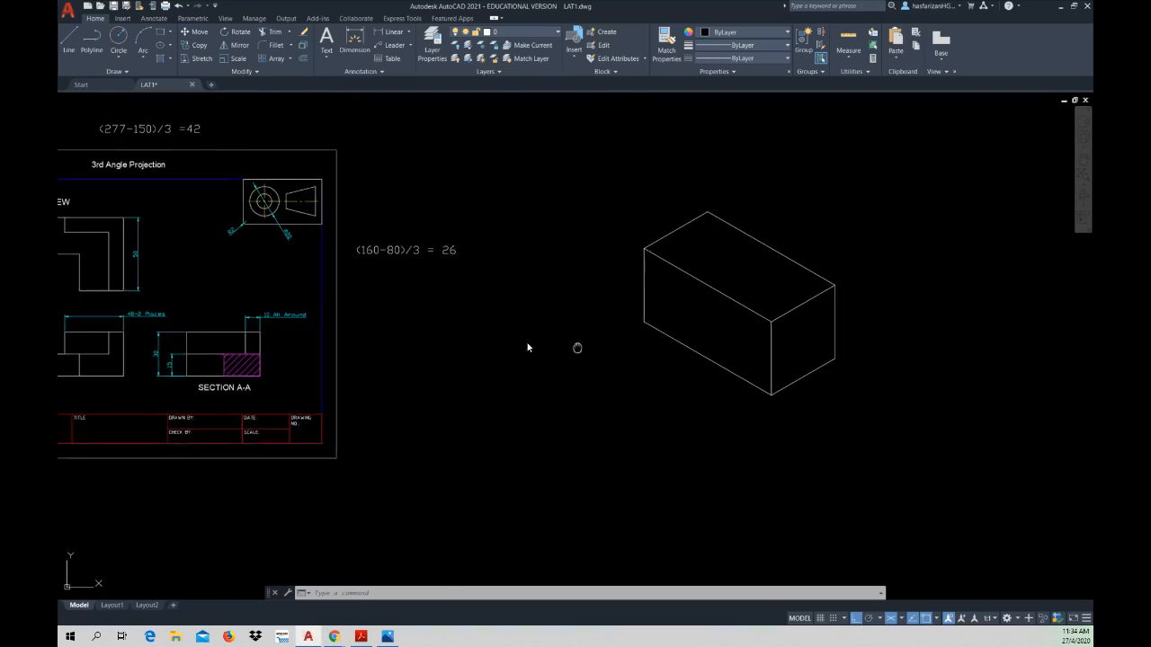
pyautogui.moveTo(578, 347); pyautogui.dragTo(416, 310, button='middle')
pyautogui.click(447, 103)
pyautogui.click(722, 401)
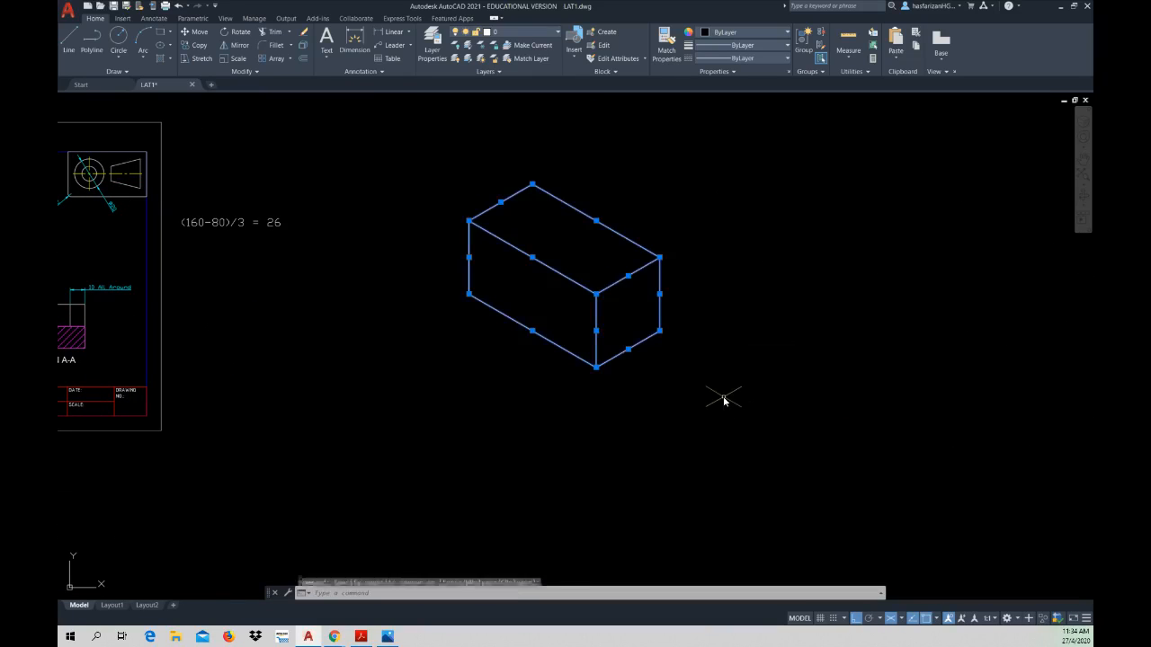
pyautogui.press('Delete')
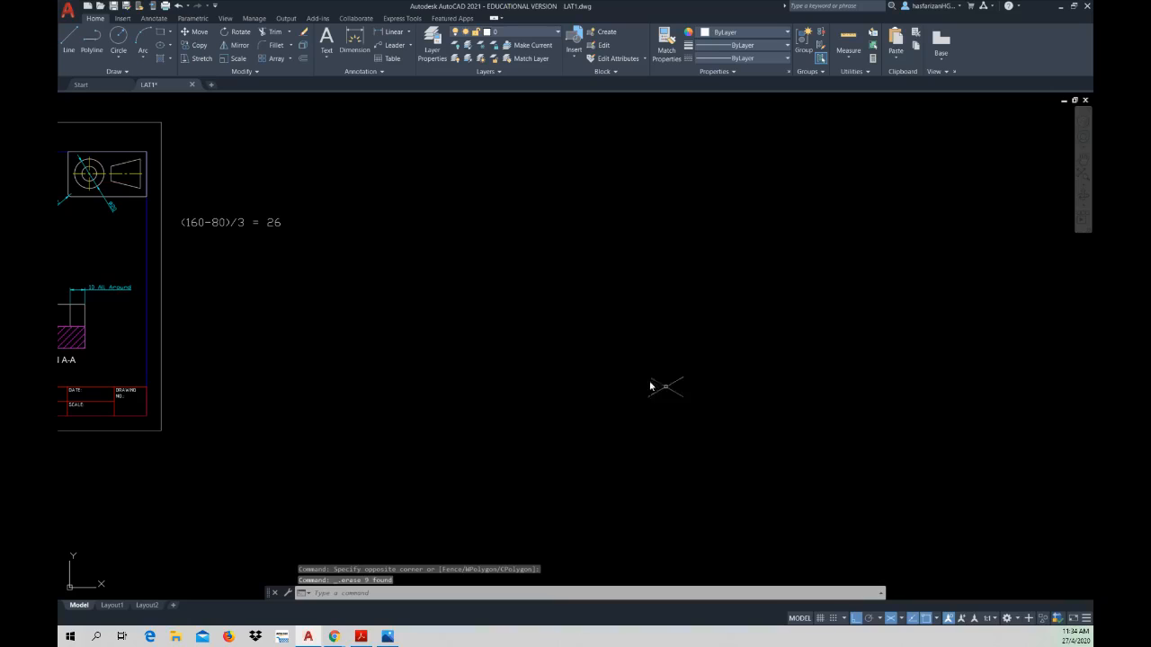
# Step: Review the LAT1 sheet and the Setter Bracket's dimensions in Figure 3.2.2 of the workbook in Acrobat Reader, and return to AutoCAD
pyautogui.moveTo(609, 357); pyautogui.dragTo(808, 344, button='middle')
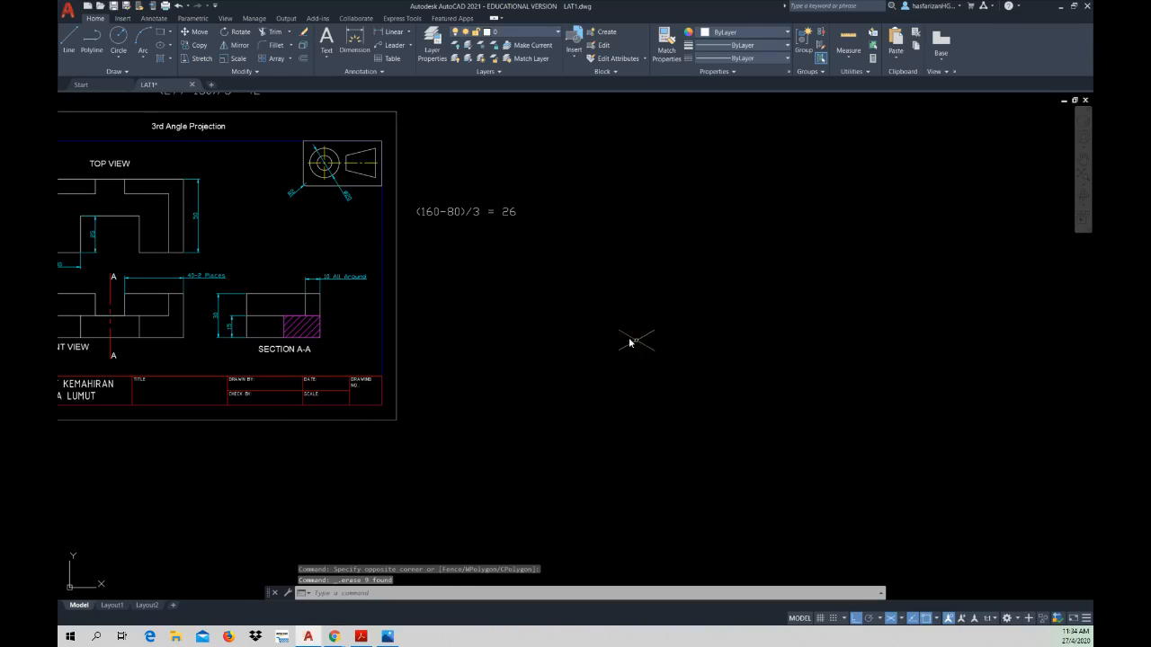
pyautogui.moveTo(598, 333); pyautogui.dragTo(670, 342, button='middle')
pyautogui.scroll(1, 670, 343)
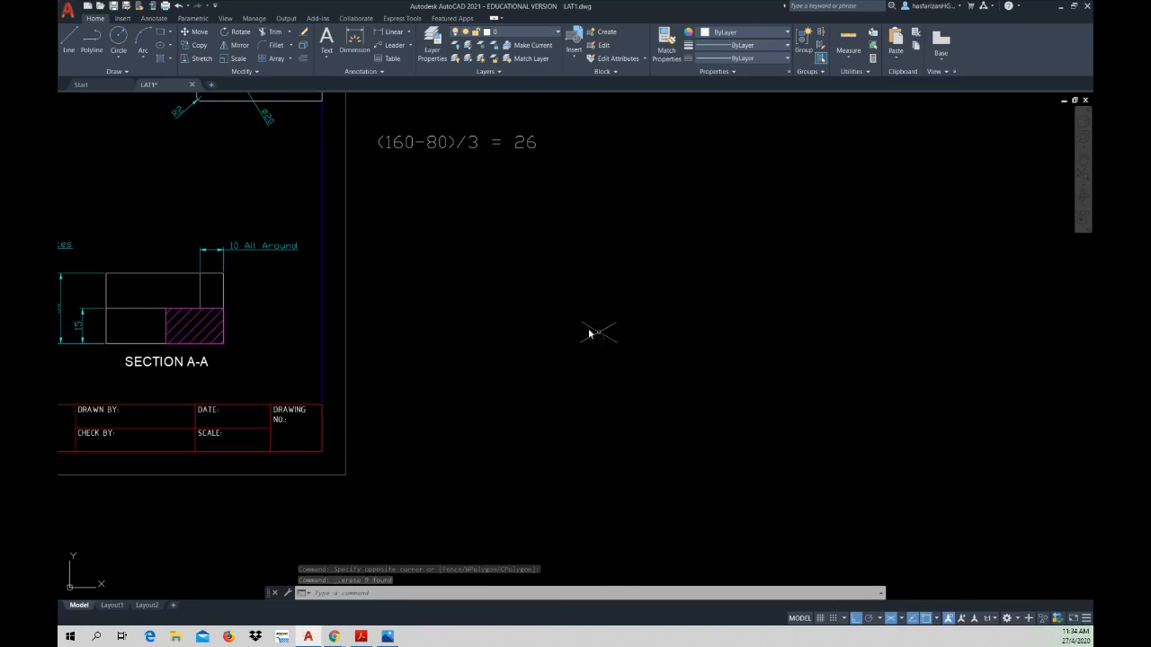
pyautogui.scroll(1, 507, 341)
pyautogui.scroll(-1, 506, 342)
pyautogui.scroll(-1, 506, 342)
pyautogui.moveTo(506, 338); pyautogui.dragTo(638, 363, button='middle')
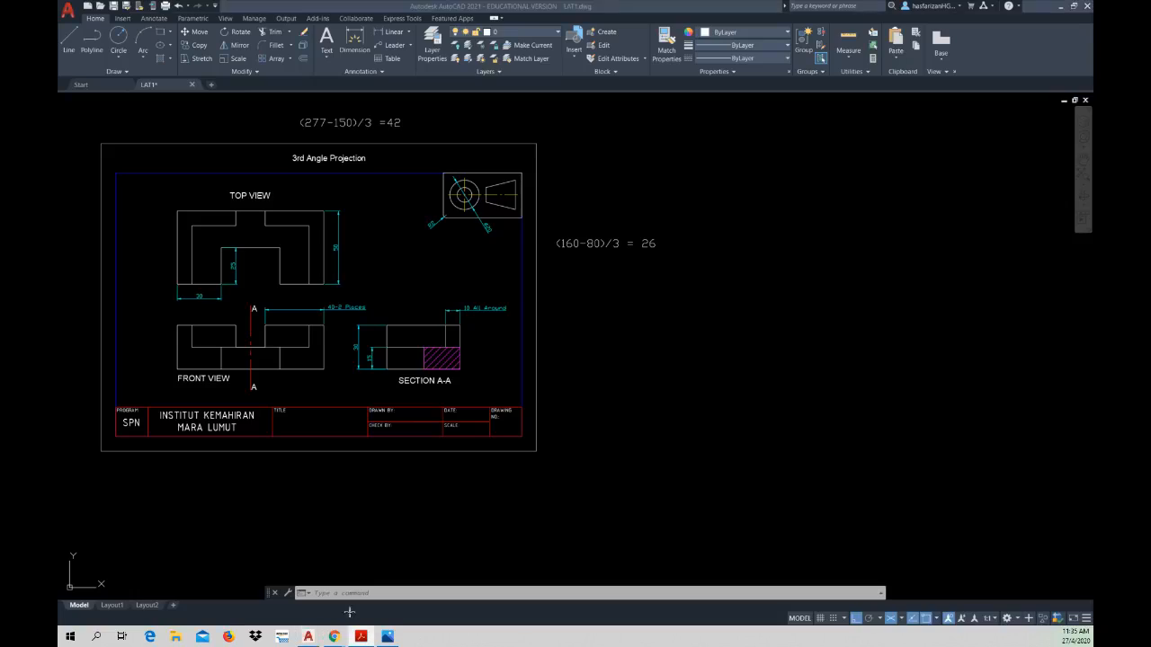
pyautogui.click(362, 636)
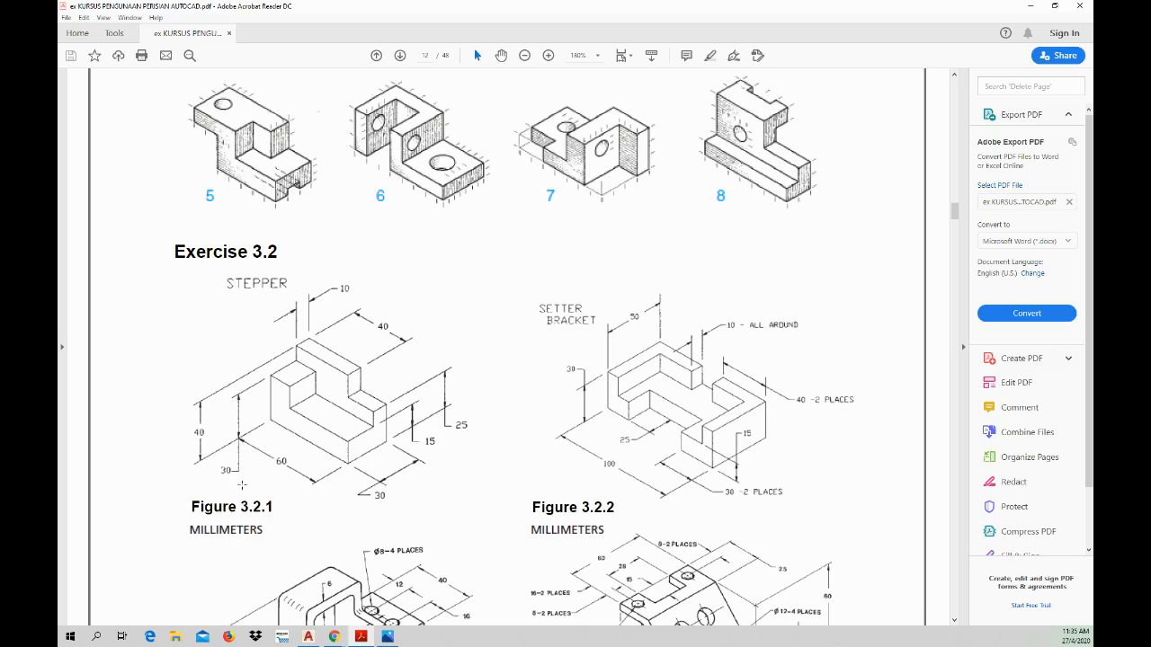
pyautogui.click(309, 636)
# Step: Set the isoplane to Left and draw a 60 mm line at 150° in the empty space beside the LAT1 sheet as the left face's lower edge
pyautogui.moveTo(644, 352); pyautogui.dragTo(409, 360, button='middle')
pyautogui.click(900, 619)
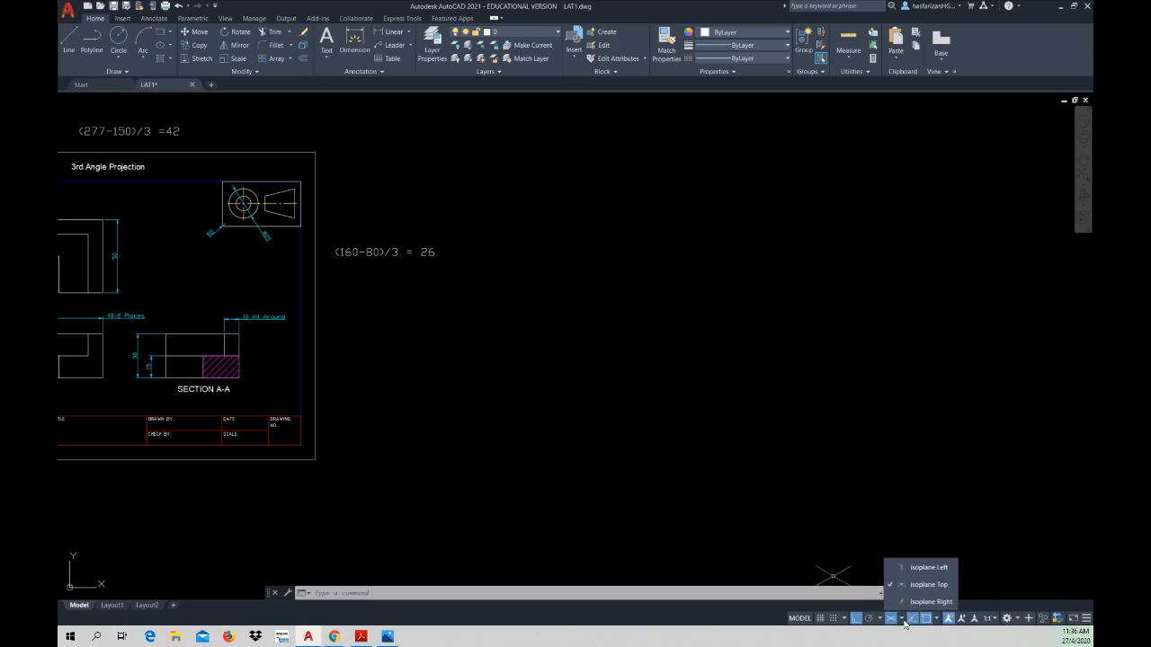
pyautogui.click(918, 565)
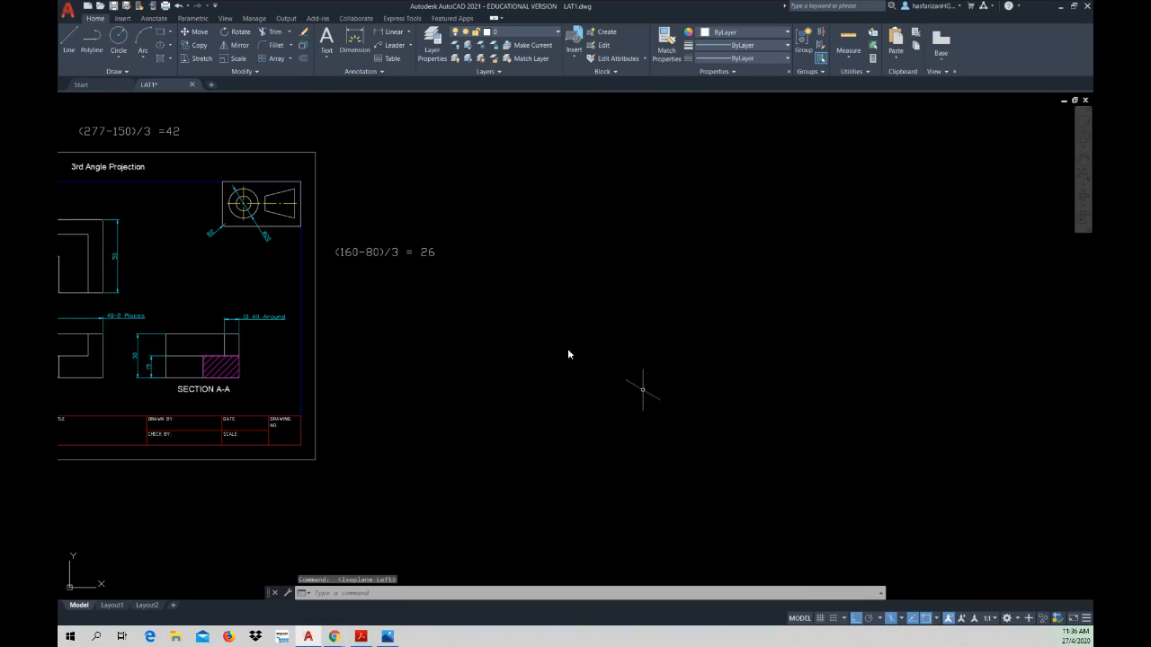
pyautogui.click(69, 41)
pyautogui.click(557, 431)
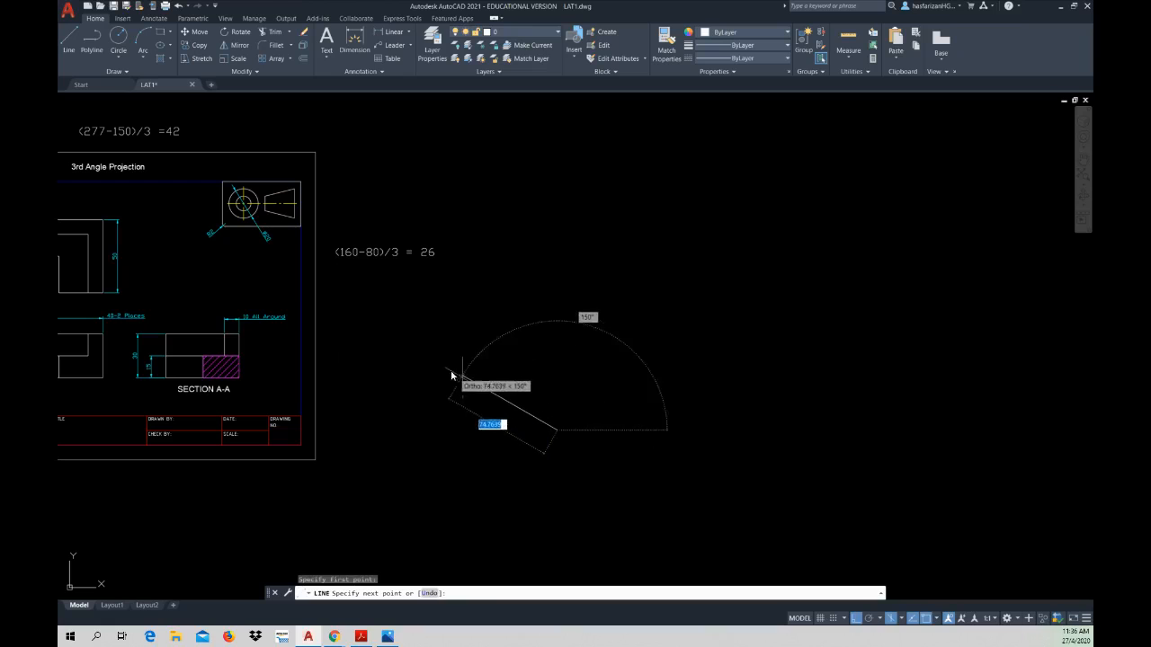
pyautogui.click(360, 637)
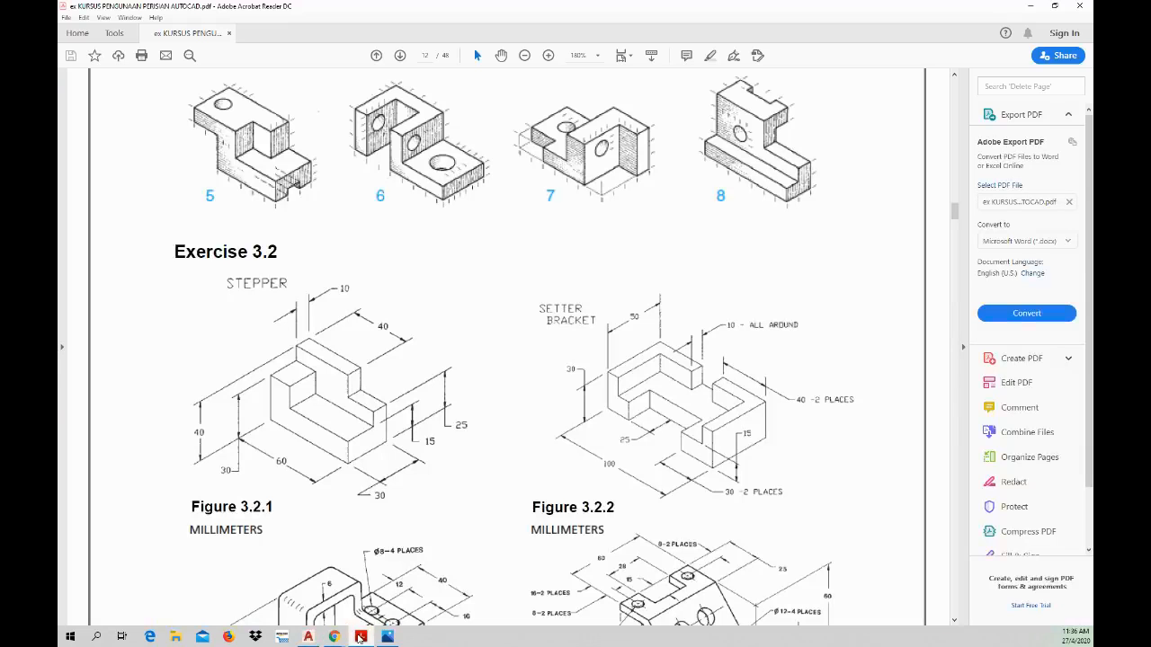
pyautogui.click(360, 636)
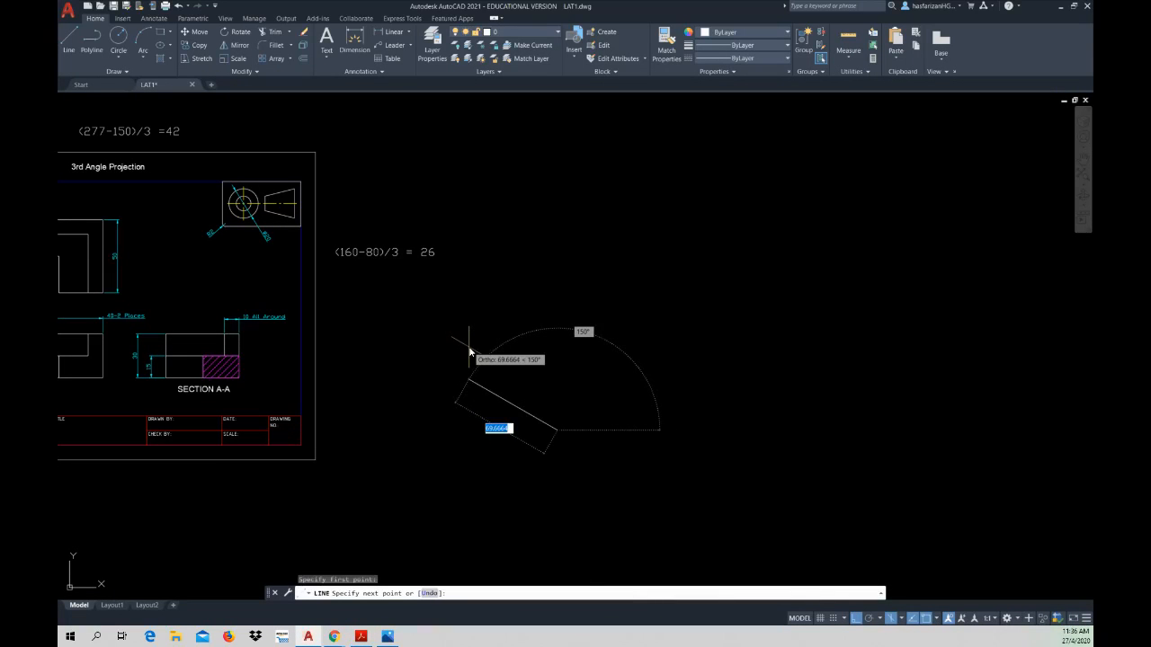
pyautogui.write('60')
pyautogui.press('Return')
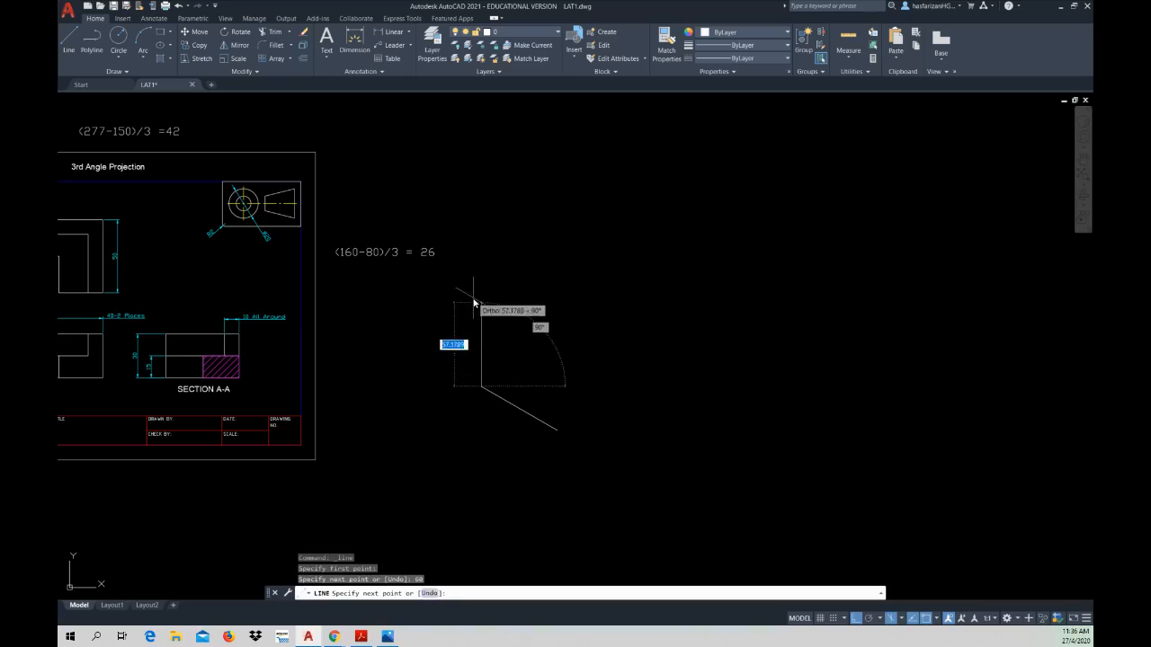
# Step: Complete the left isometric face with a 40 mm vertical edge, a 60 mm upper edge and a closing line back to the start point
pyautogui.click(361, 636)
pyautogui.click(360, 637)
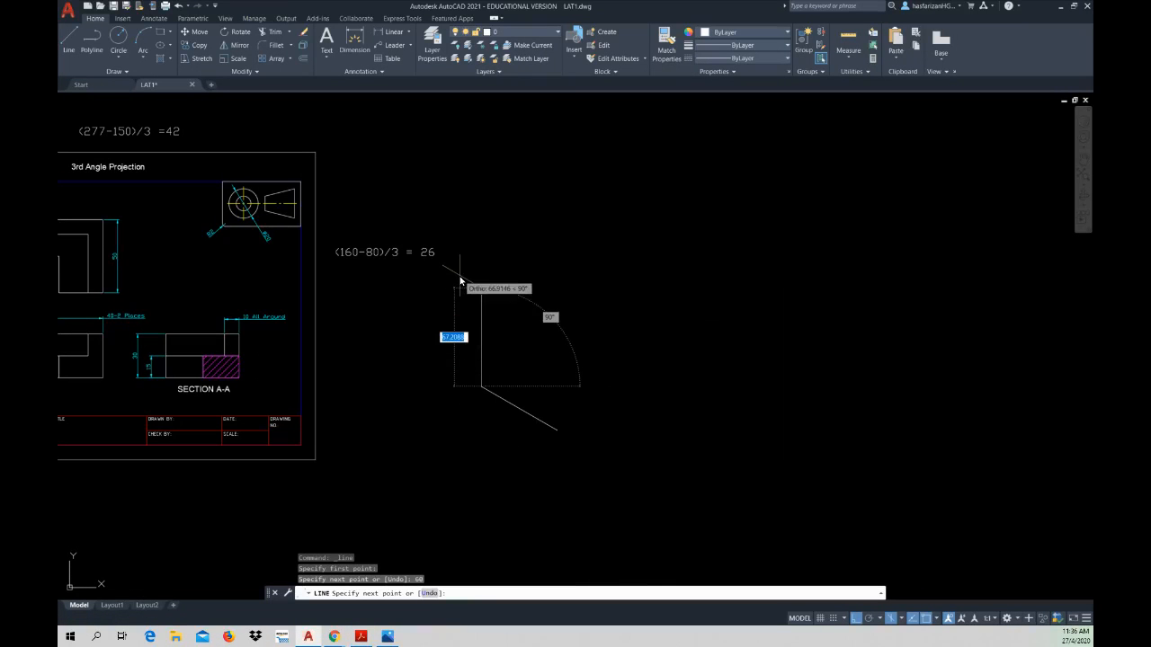
pyautogui.write('40')
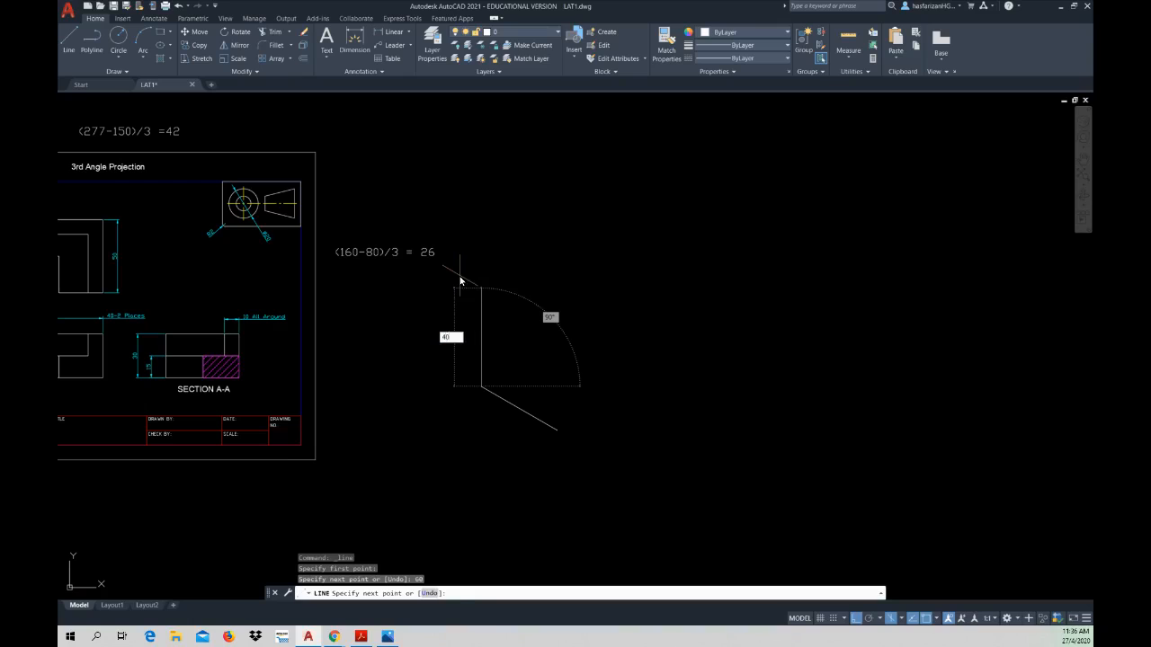
pyautogui.press('Return')
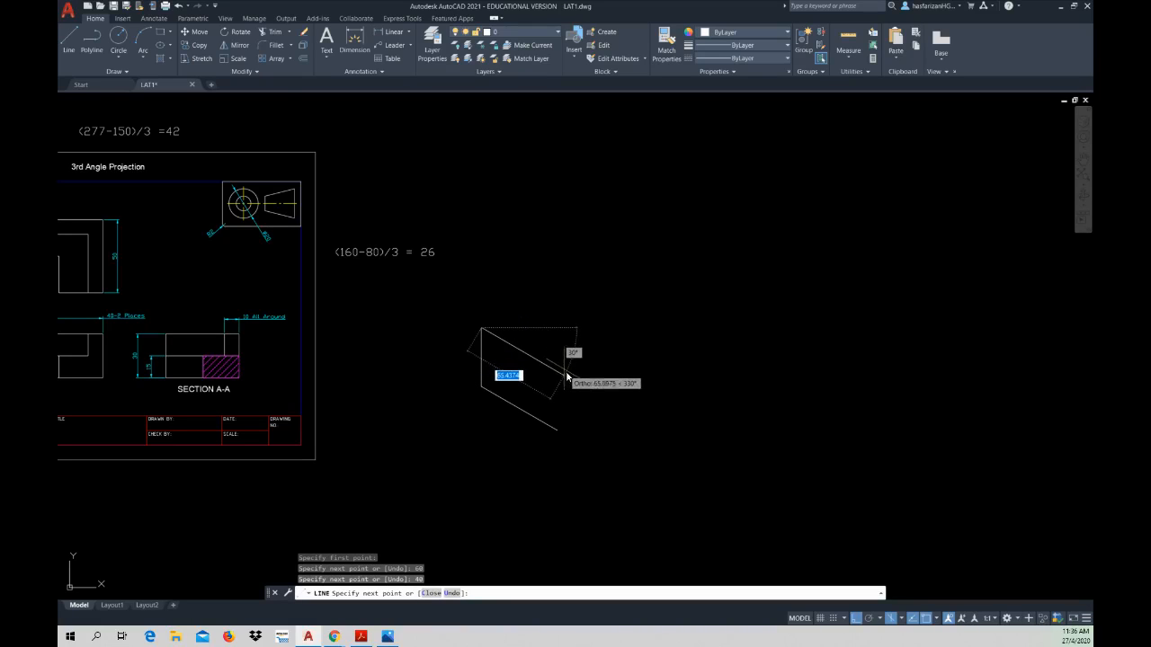
pyautogui.write('6')
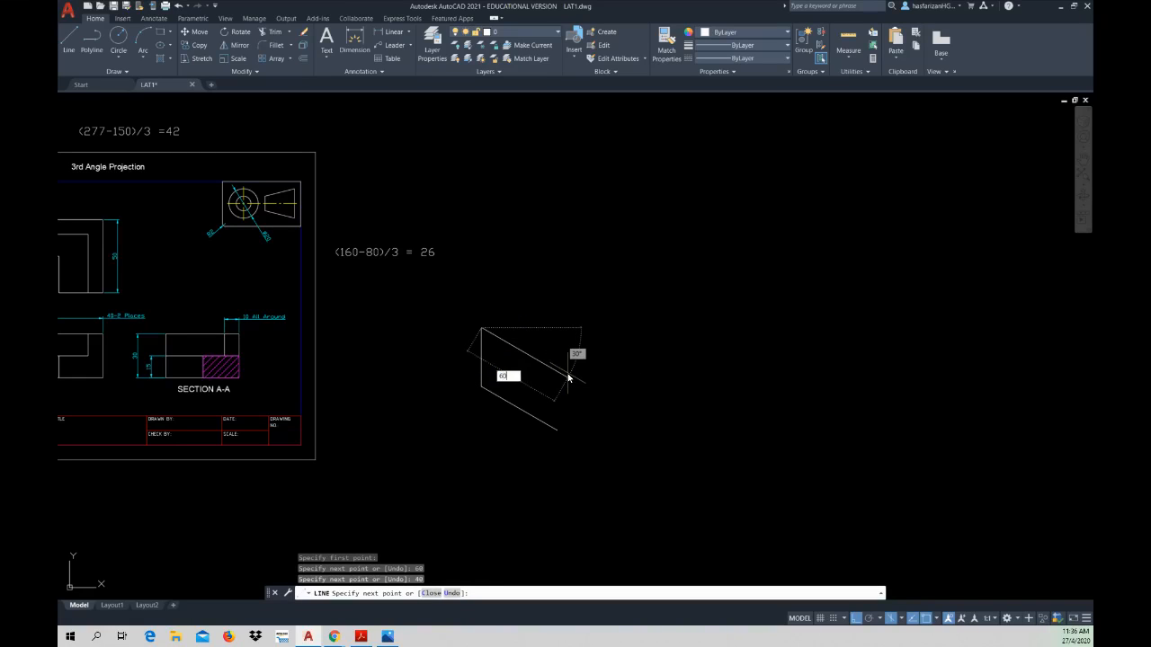
pyautogui.write('0')
pyautogui.press('Return')
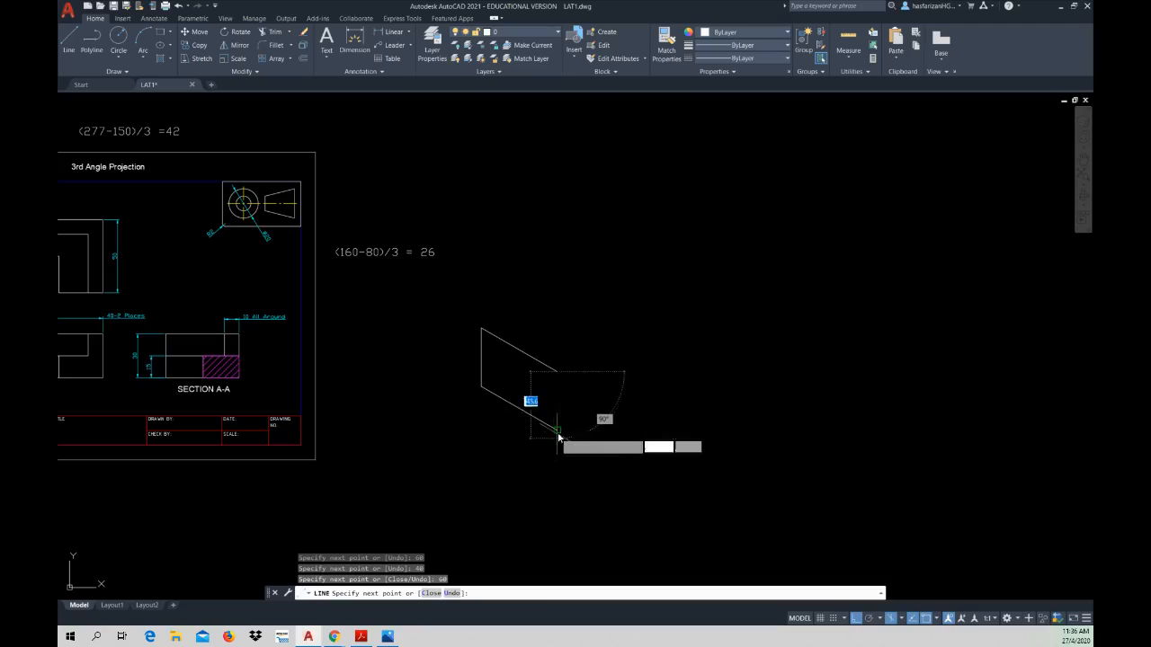
pyautogui.click(556, 431)
pyautogui.press('Escape')
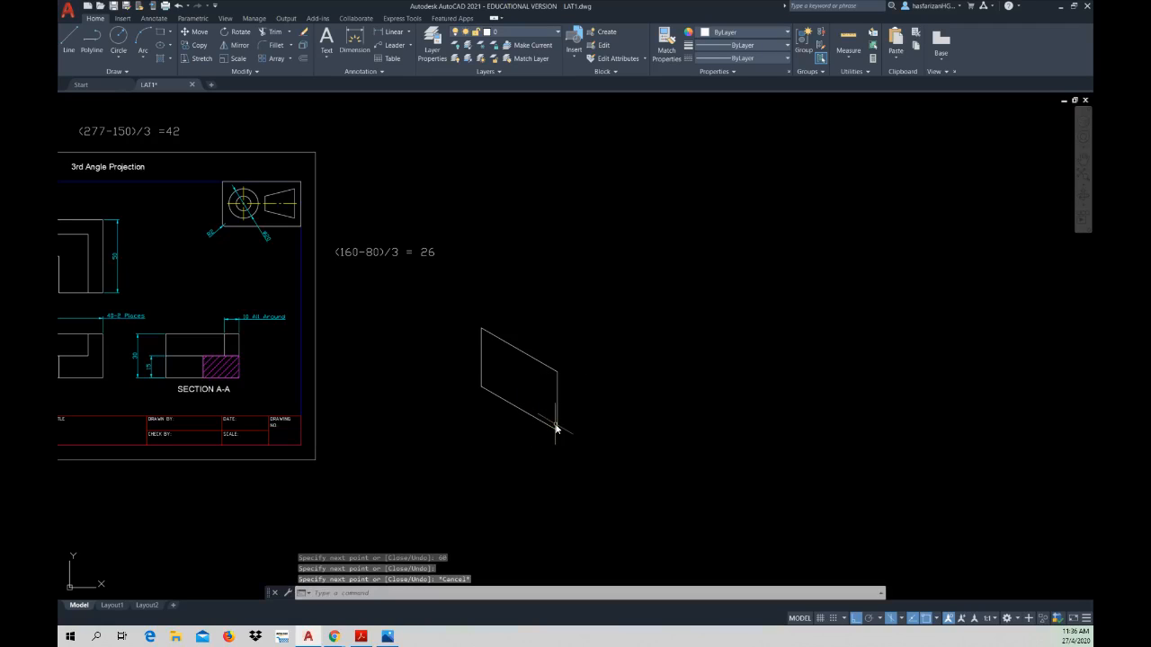
# Step: Set the isoplane to Right and draw a 30 mm lower edge at 30° from the left face's lower front corner
pyautogui.scroll(4, 566, 423)
pyautogui.moveTo(565, 424); pyautogui.dragTo(504, 410, button='middle')
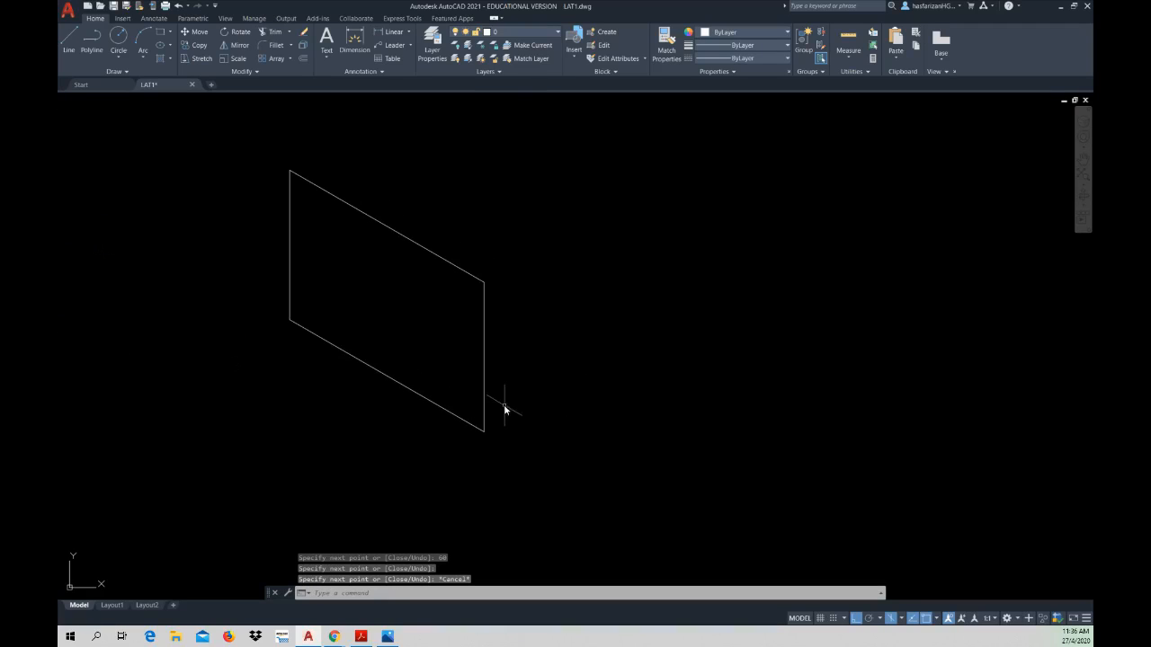
pyautogui.click(901, 621)
pyautogui.click(910, 603)
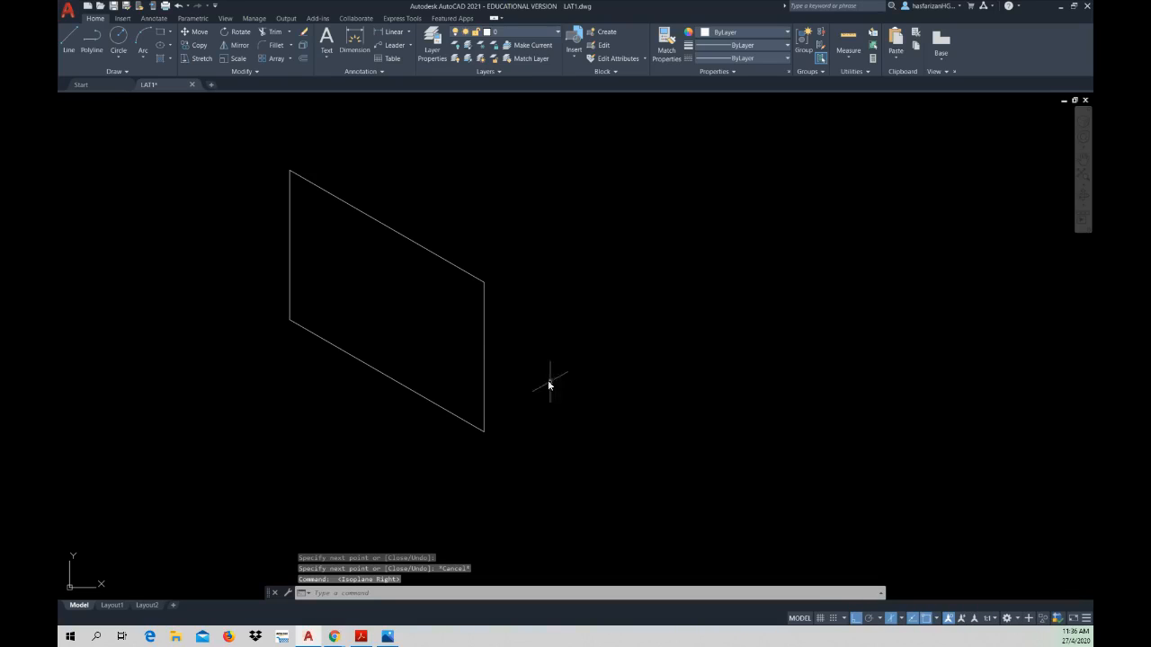
pyautogui.click(360, 637)
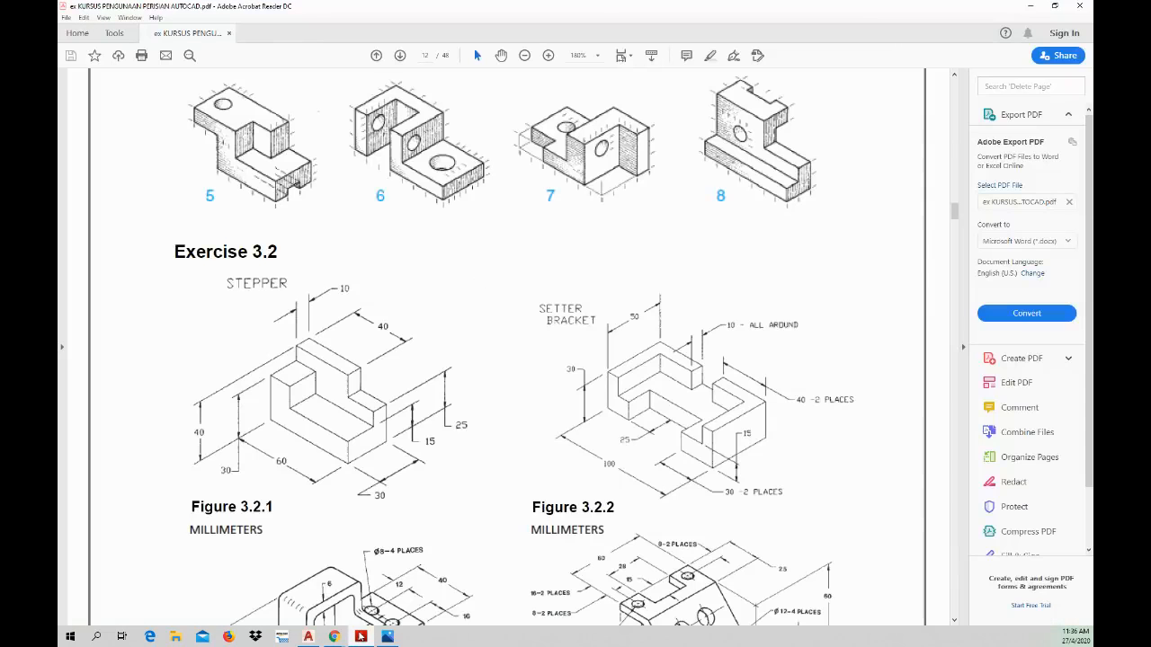
pyautogui.click(361, 637)
pyautogui.click(68, 39)
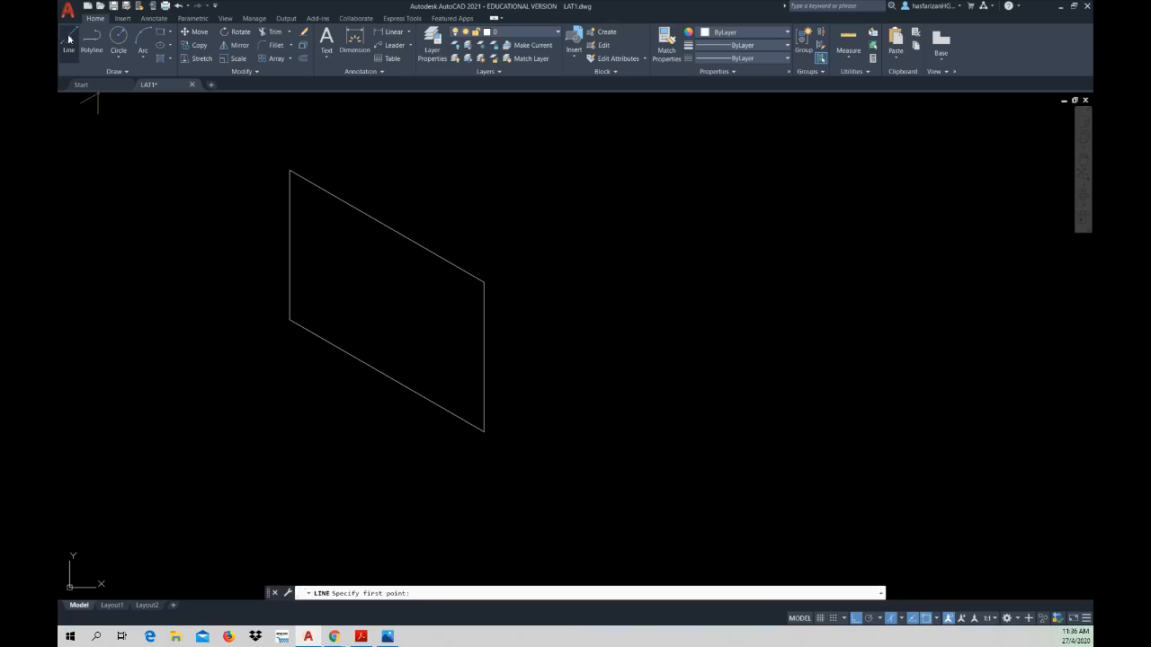
pyautogui.click(487, 437)
pyautogui.write('3')
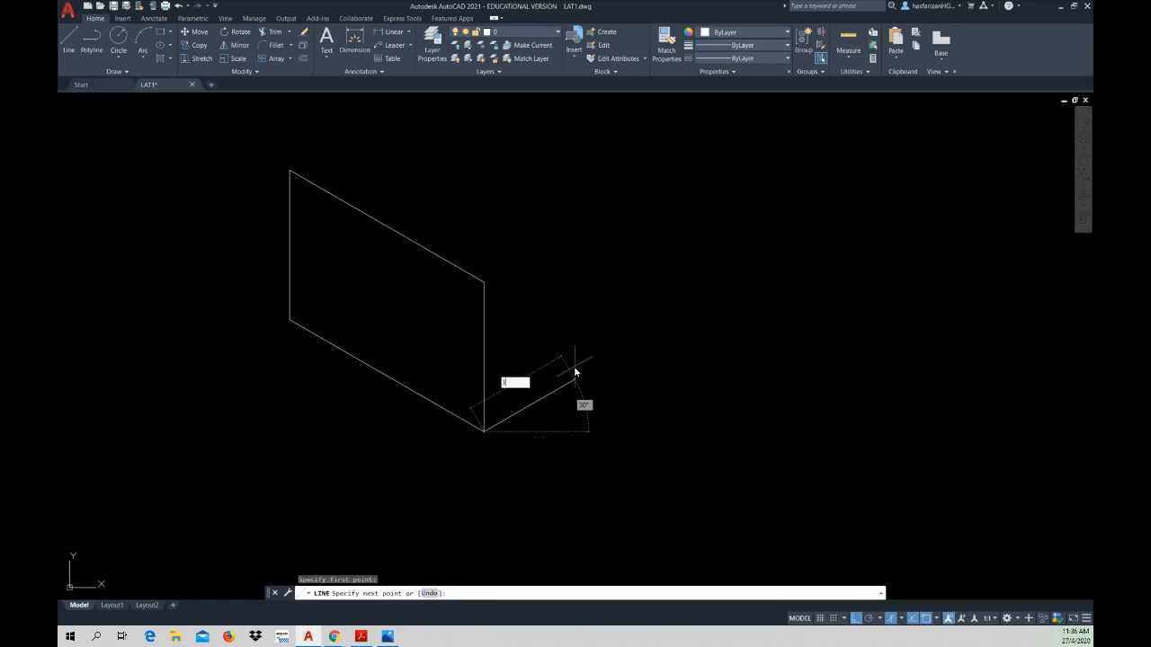
pyautogui.write('0')
pyautogui.press('Return')
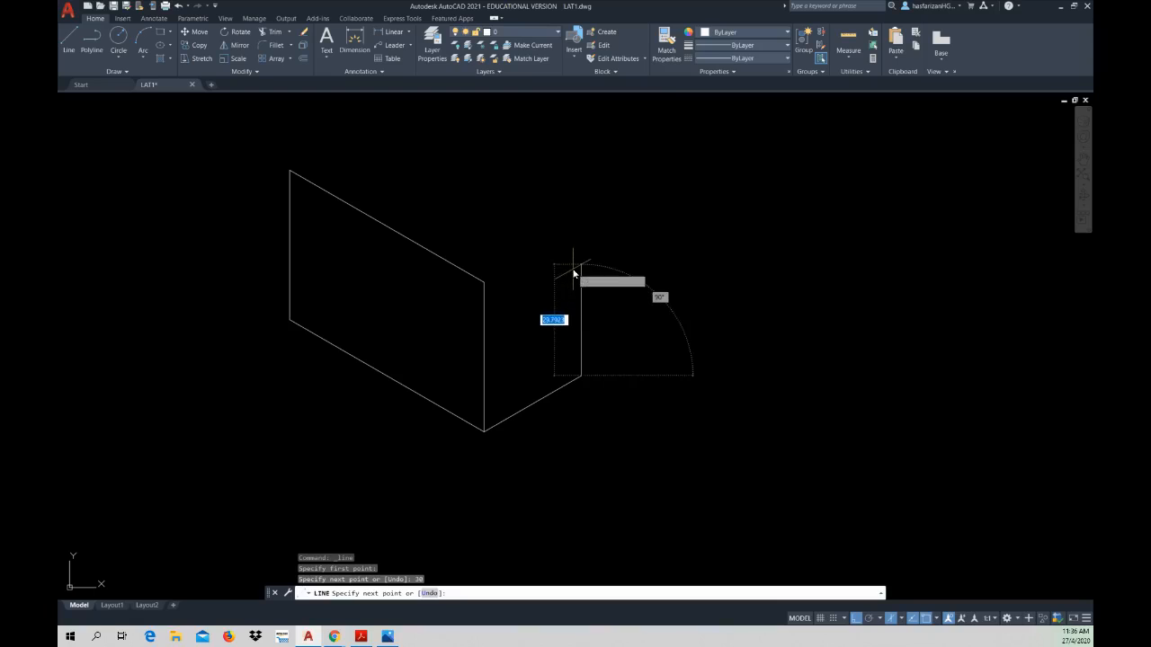
# Step: Complete the right face with a 40 mm vertical edge and a line back to the upper front corner
pyautogui.scroll(-1, 574, 274)
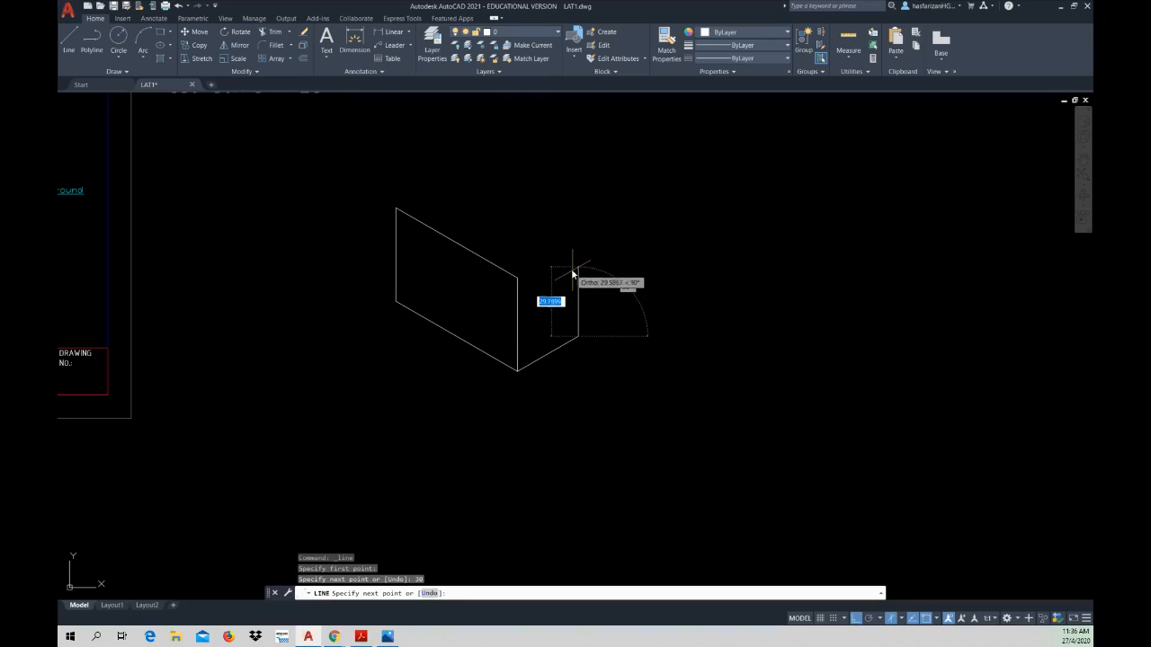
pyautogui.write('40')
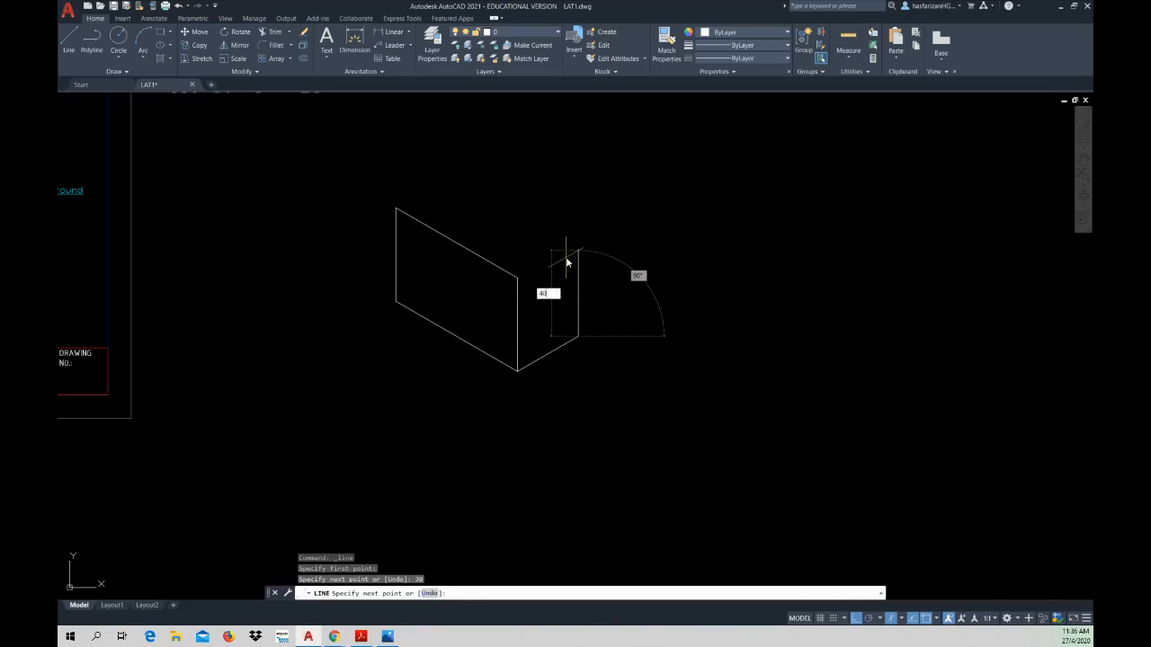
pyautogui.press('Return')
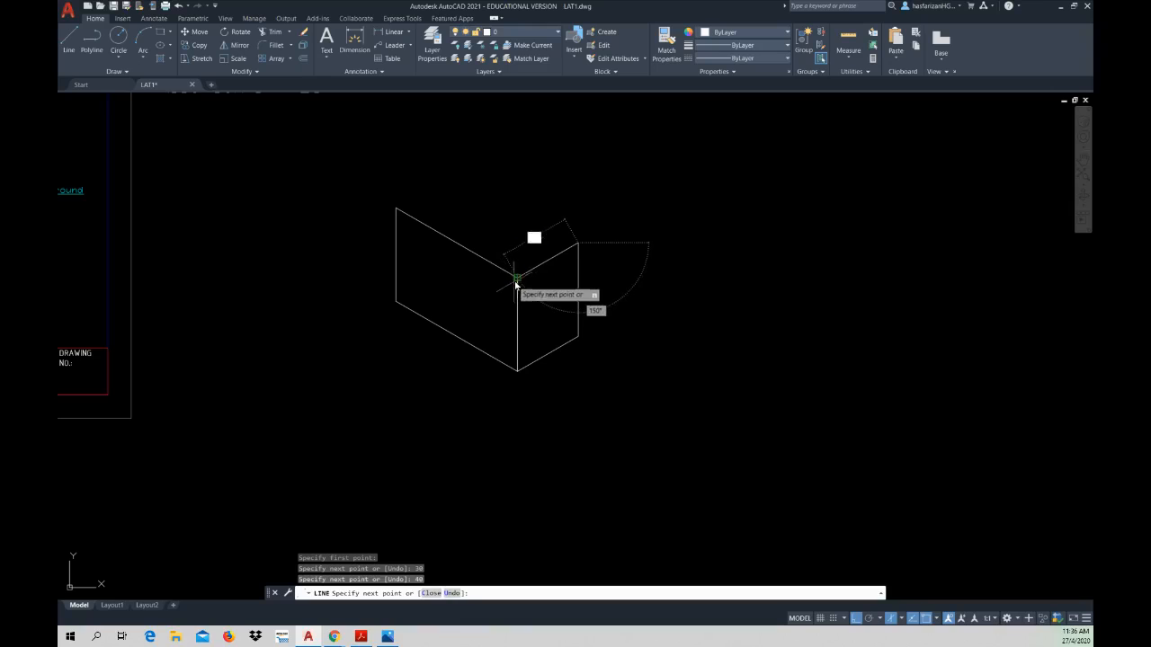
pyautogui.press('Escape')
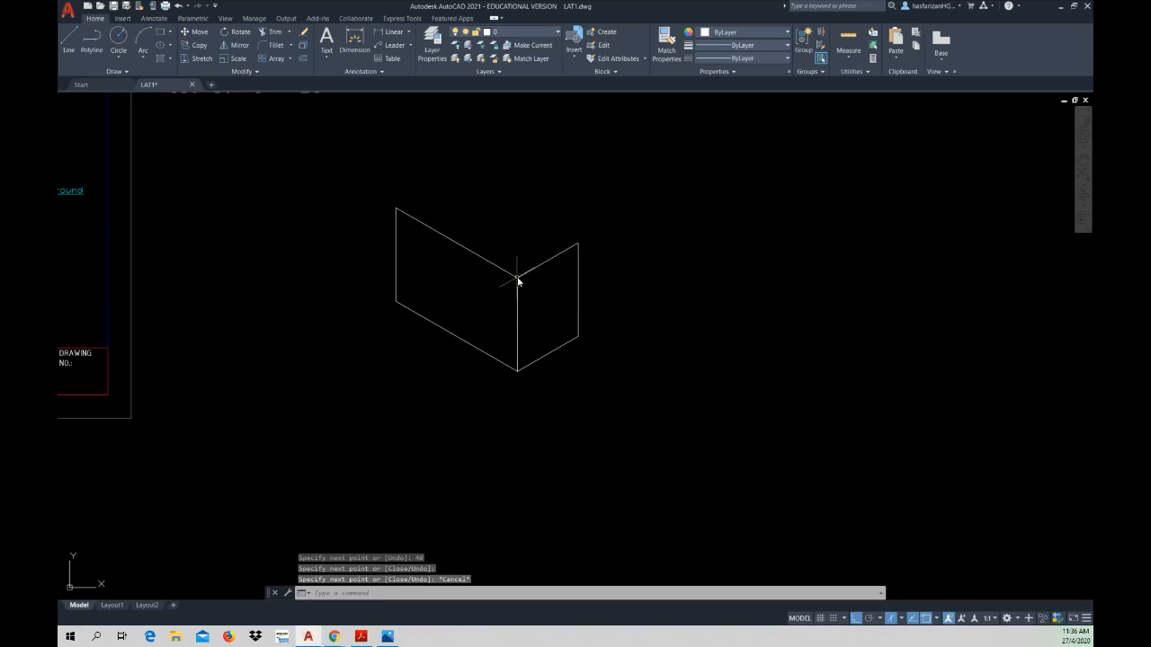
# Step: Set the isoplane to Top and close the box's top face with a 30 mm edge from the upper far-left corner and a line to the right face
pyautogui.rightClick(553, 231)
pyautogui.click(585, 235)
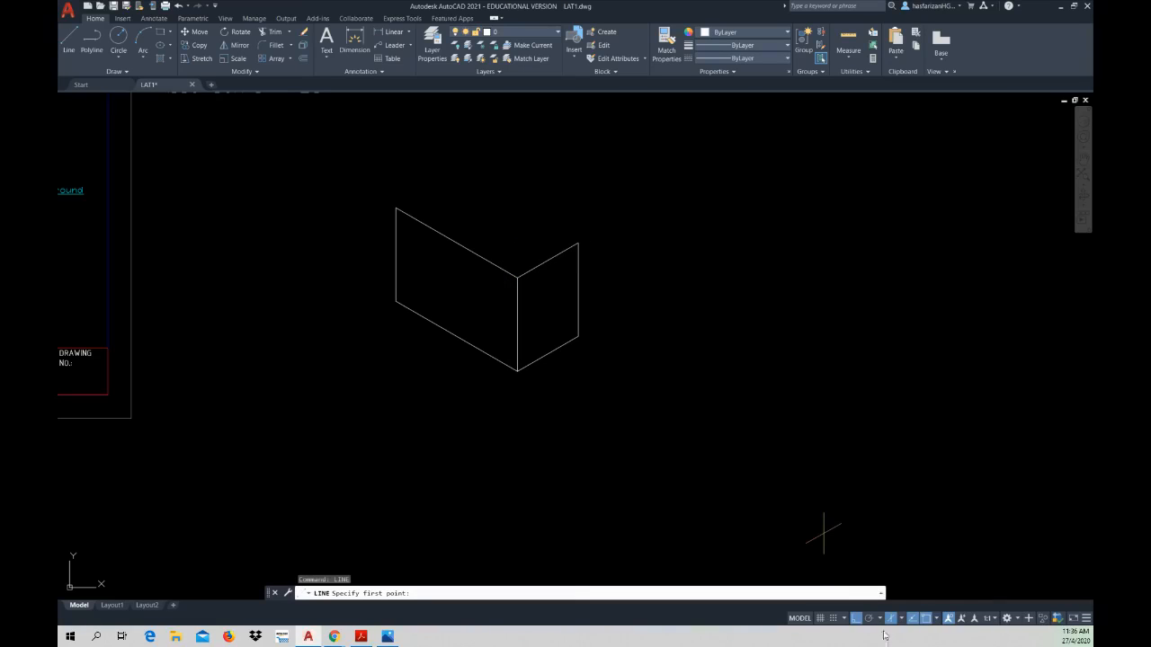
pyautogui.click(903, 620)
pyautogui.click(908, 585)
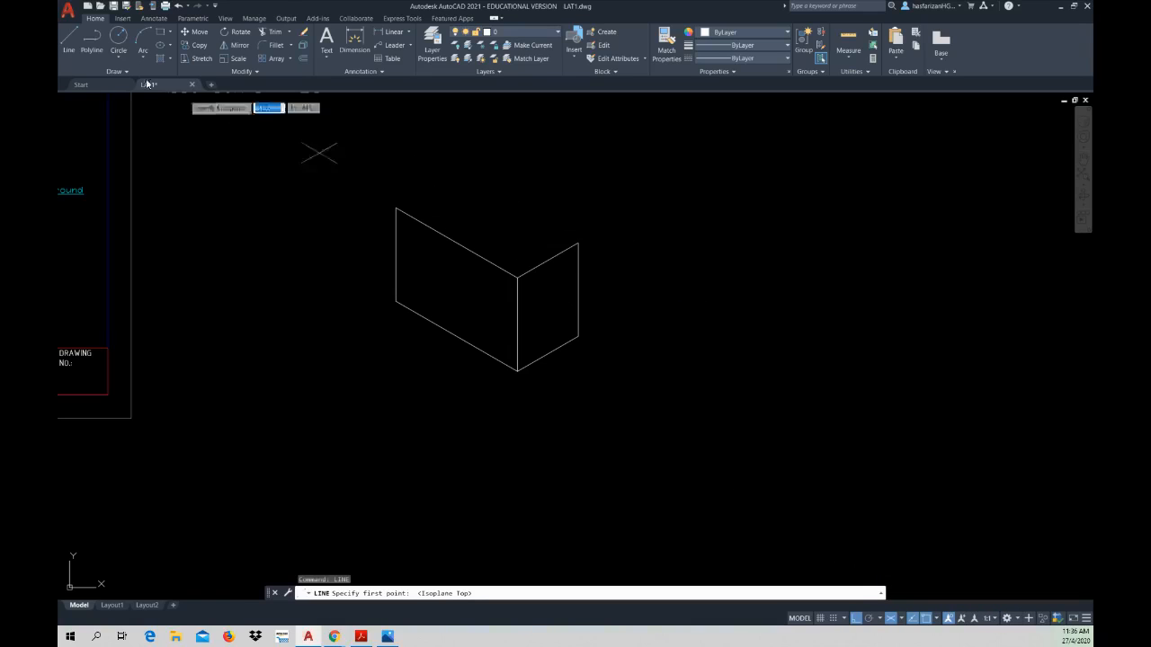
pyautogui.click(70, 43)
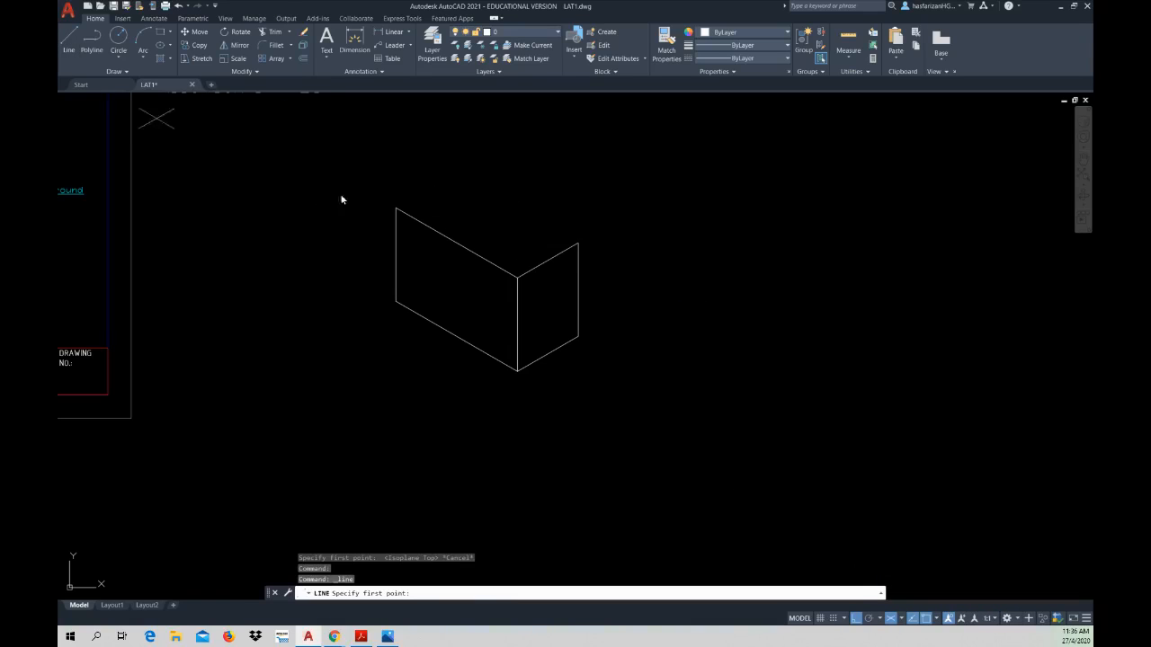
pyautogui.click(395, 208)
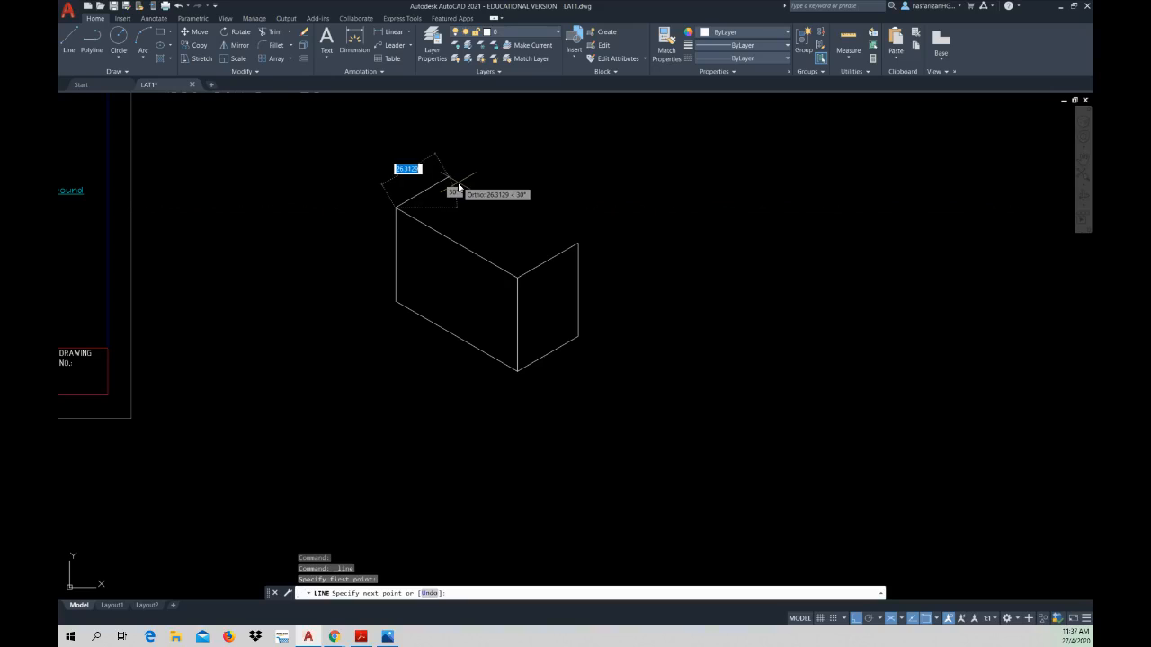
pyautogui.write('30')
pyautogui.press('Return')
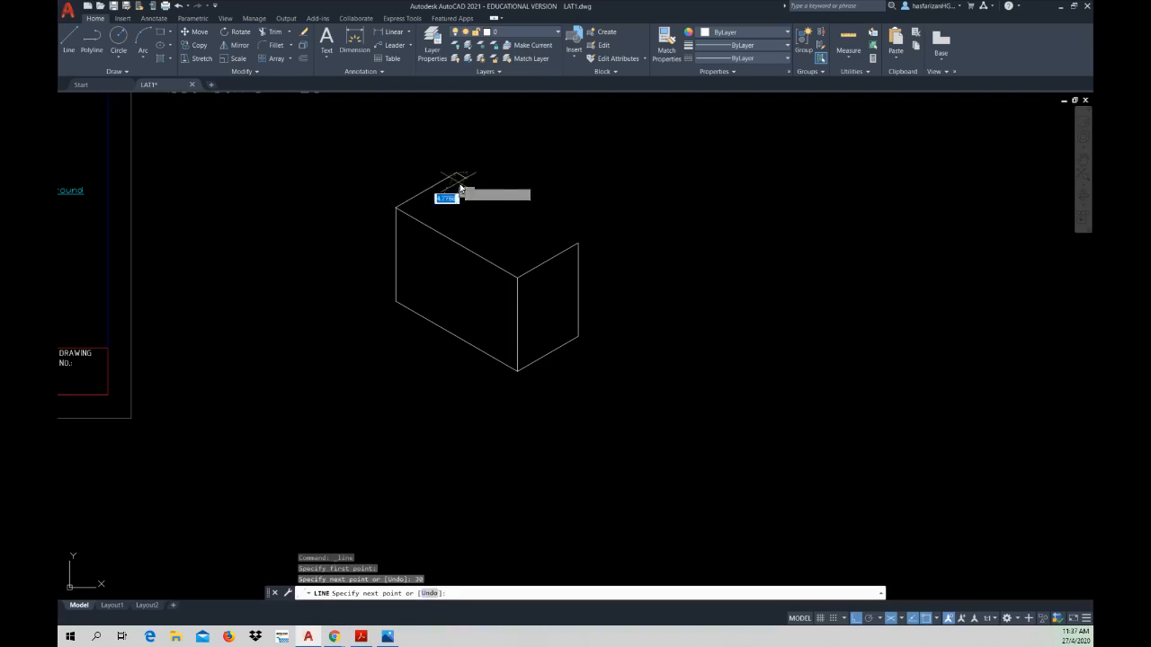
pyautogui.click(576, 242)
pyautogui.press('Escape')
pyautogui.press('Escape')
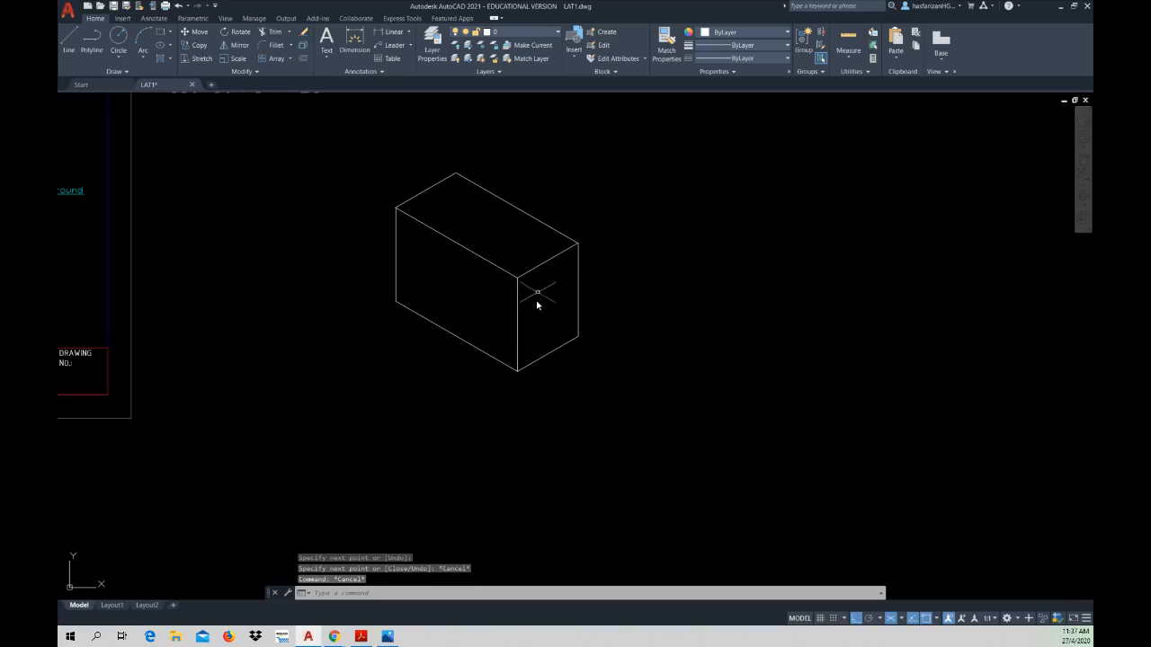
# Step: Widen the Color column in the layer properties and turn on the cont.line layer
pyautogui.moveTo(524, 345); pyautogui.dragTo(385, 432, button='middle')
pyautogui.scroll(-2, 471, 369)
pyautogui.scroll(4, 470, 367)
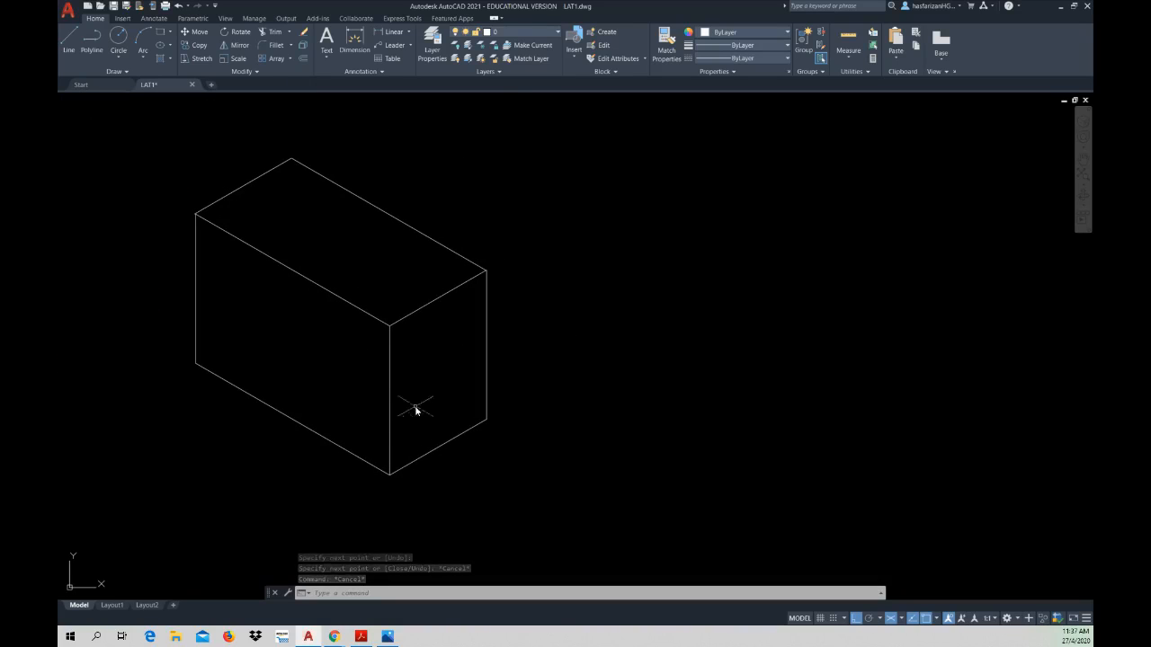
pyautogui.click(438, 49)
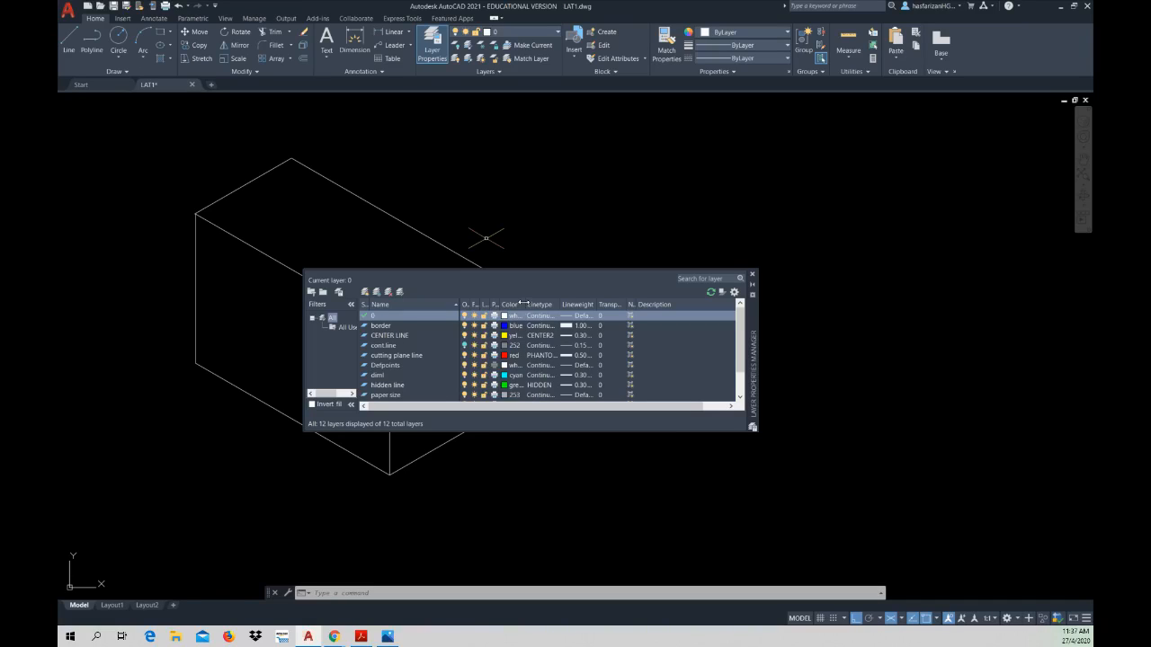
pyautogui.moveTo(523, 304); pyautogui.dragTo(557, 307)
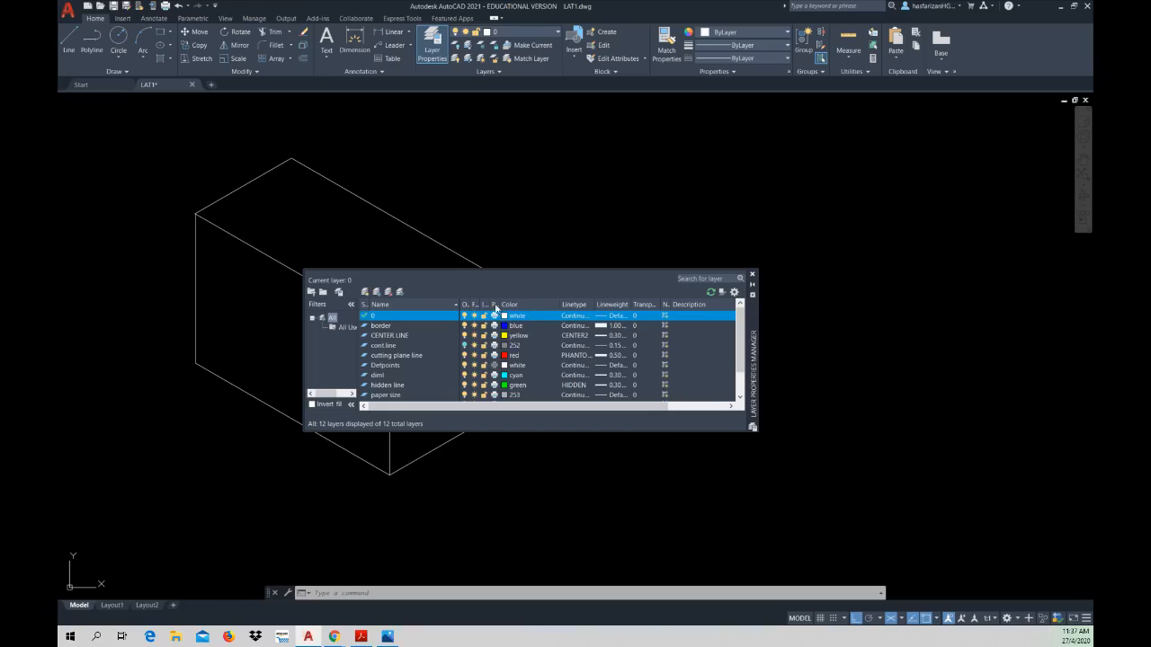
pyautogui.click(464, 347)
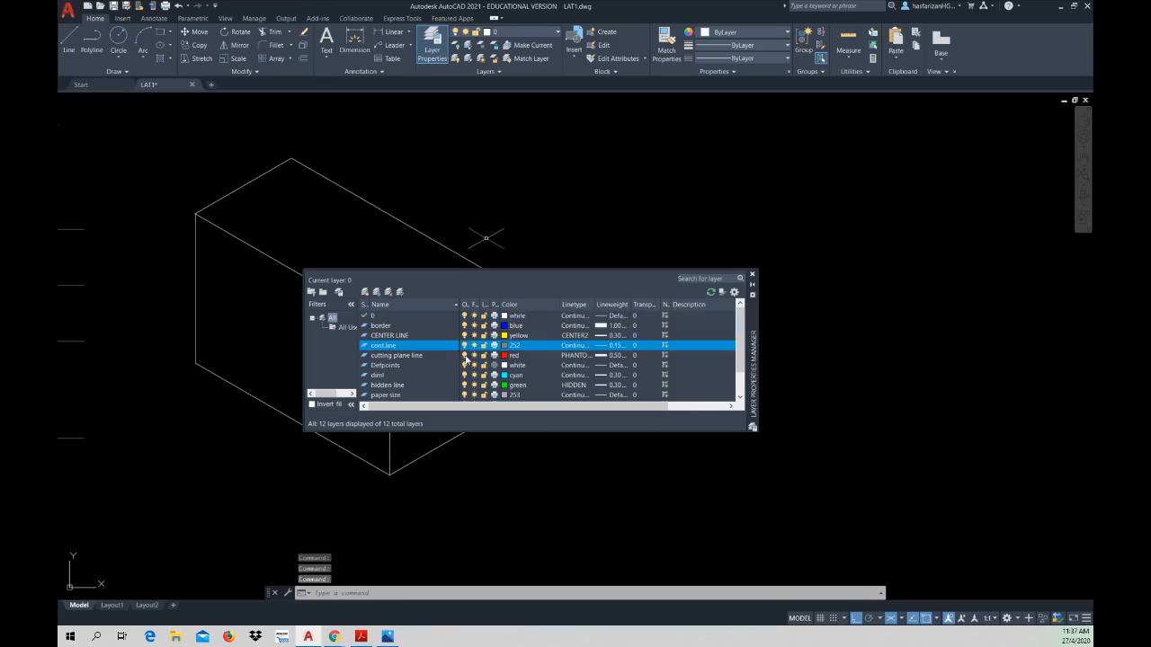
pyautogui.click(752, 277)
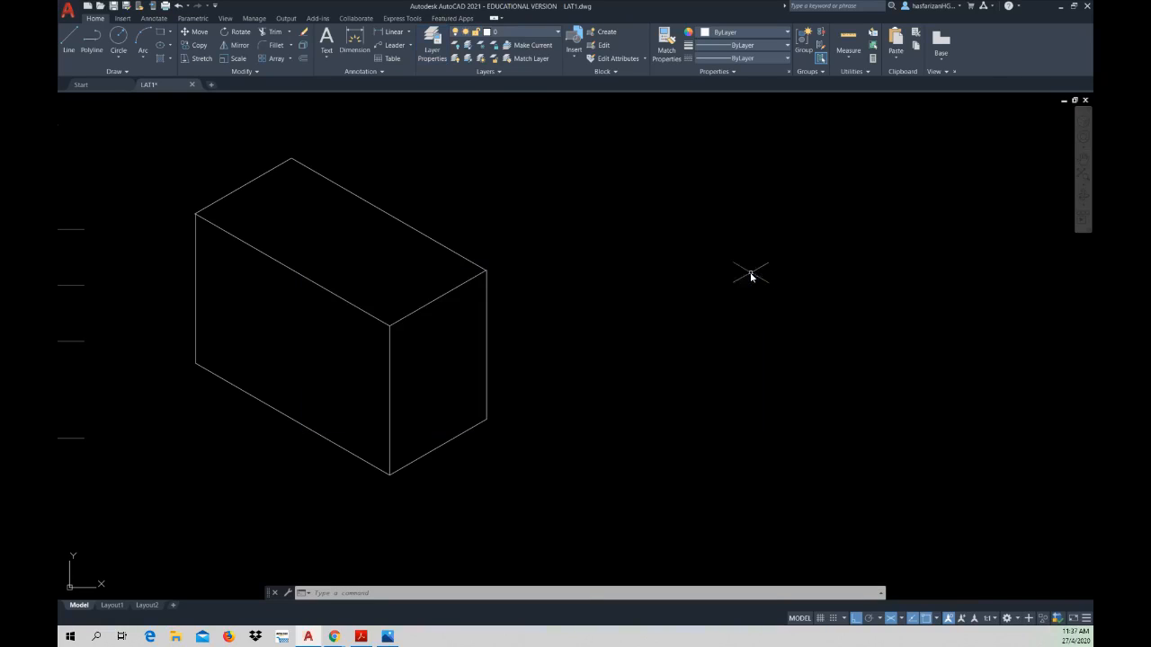
# Step: Move all the construction box lines to the cont.line layer
pyautogui.click(163, 124)
pyautogui.click(557, 486)
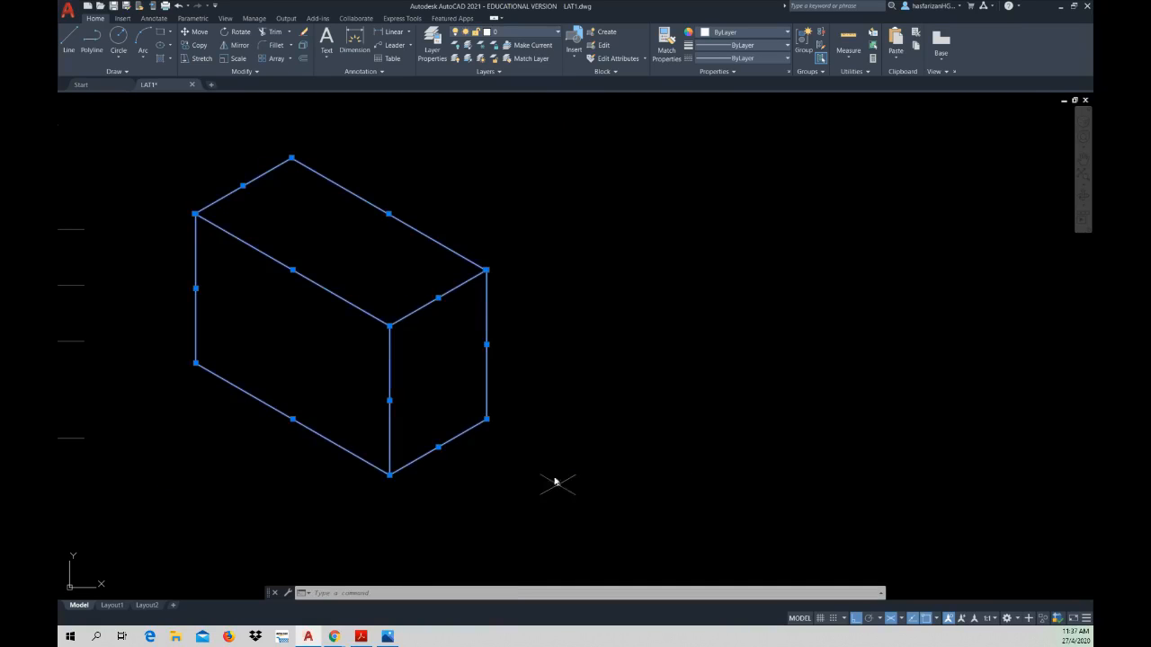
pyautogui.click(534, 31)
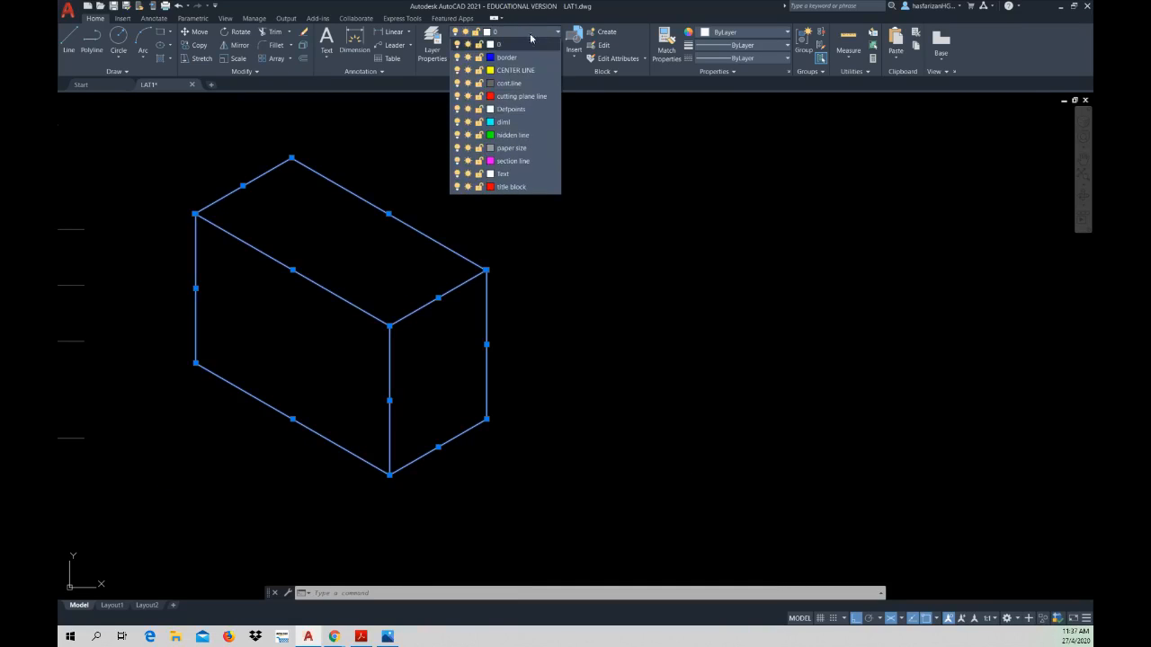
pyautogui.click(519, 79)
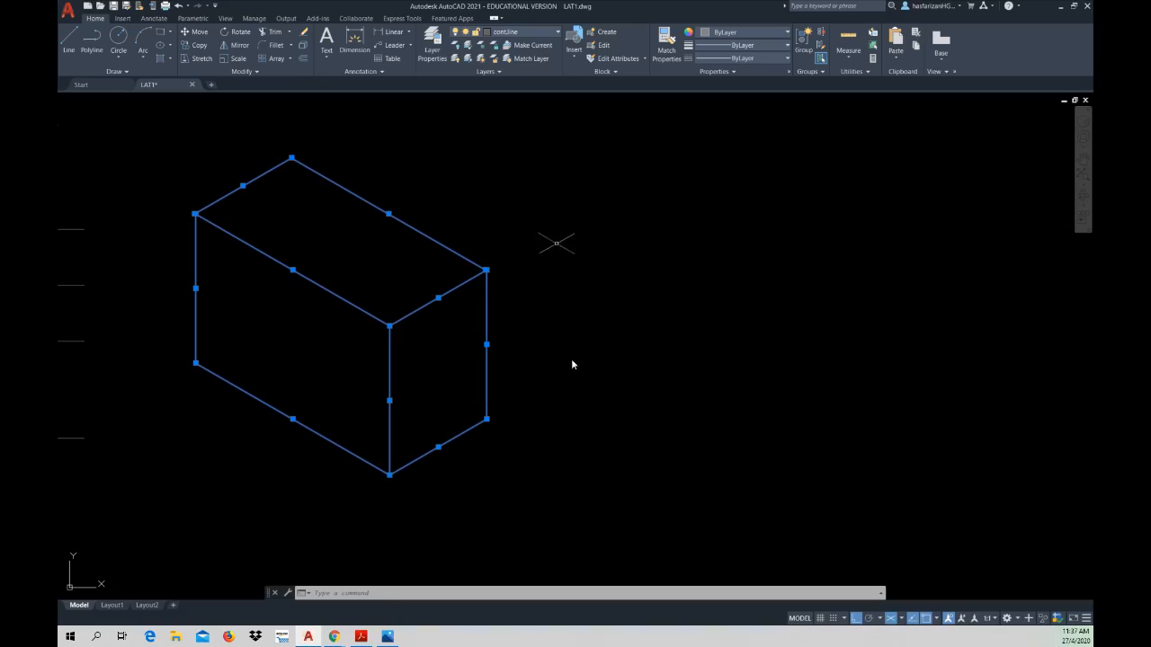
pyautogui.press('Escape')
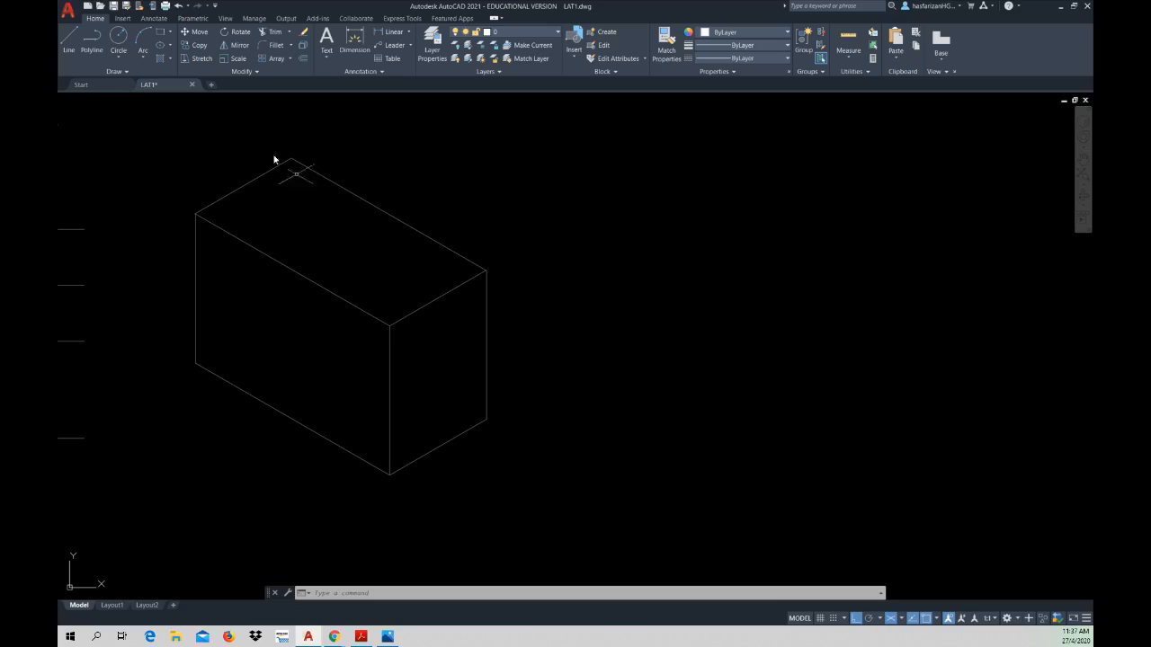
# Step: Check the Stepper in the PDF workbook and, on isoplane Left, draw a 15 mm vertical line up from the left face's lower front corner
pyautogui.click(361, 636)
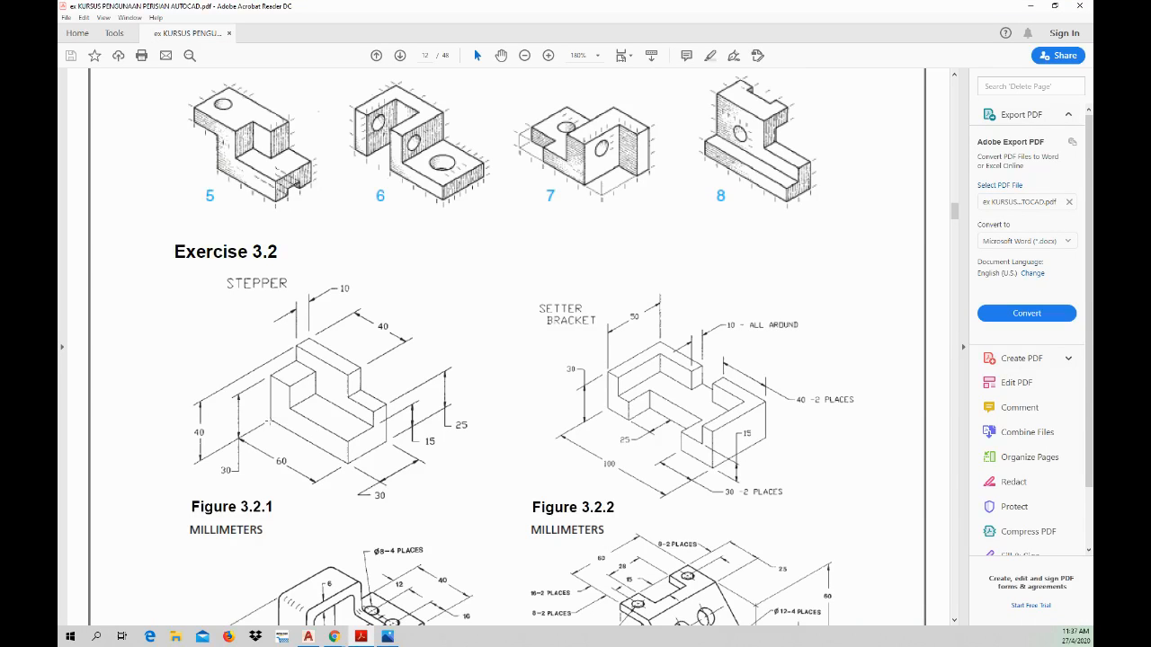
pyautogui.click(362, 637)
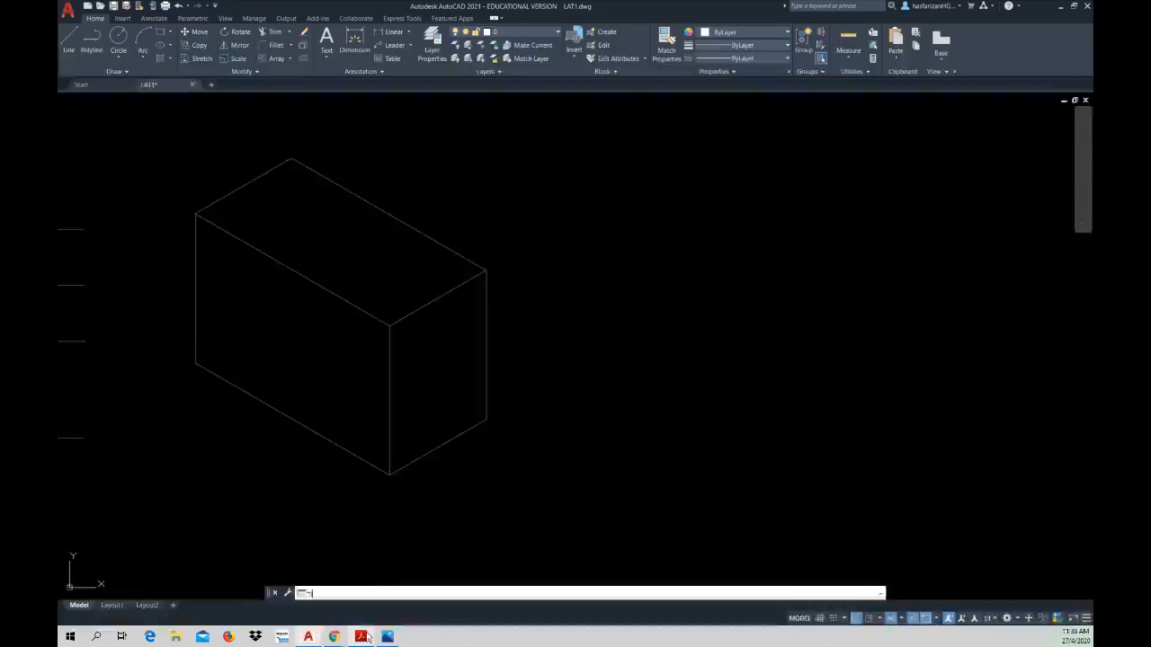
pyautogui.click(68, 41)
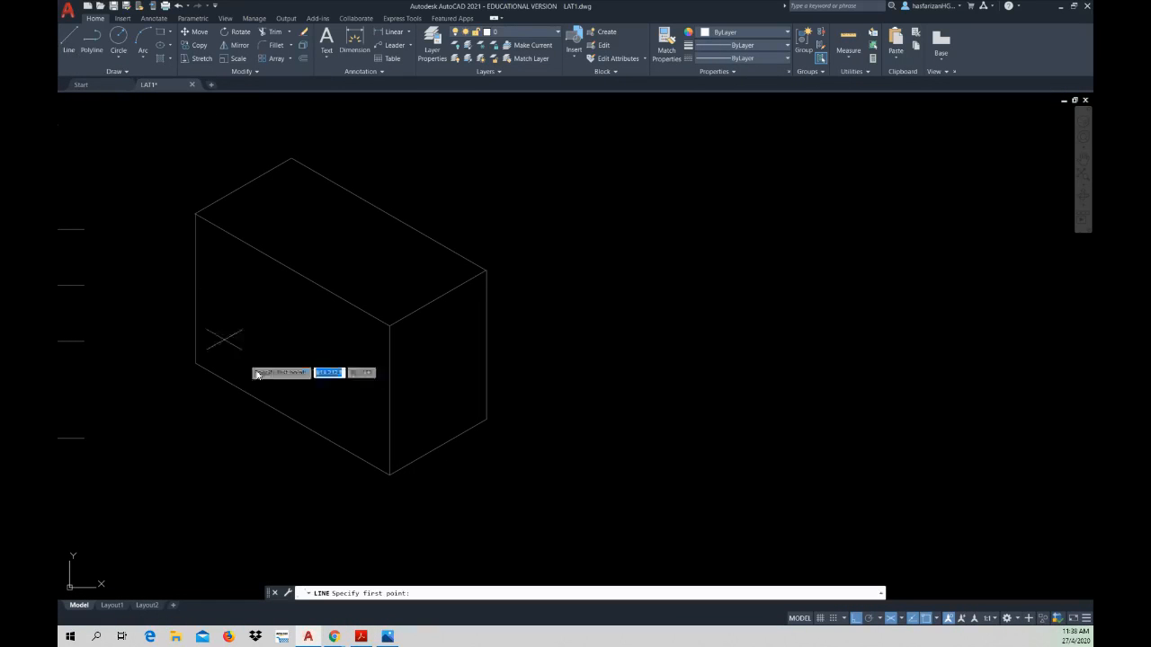
pyautogui.click(901, 619)
pyautogui.click(918, 566)
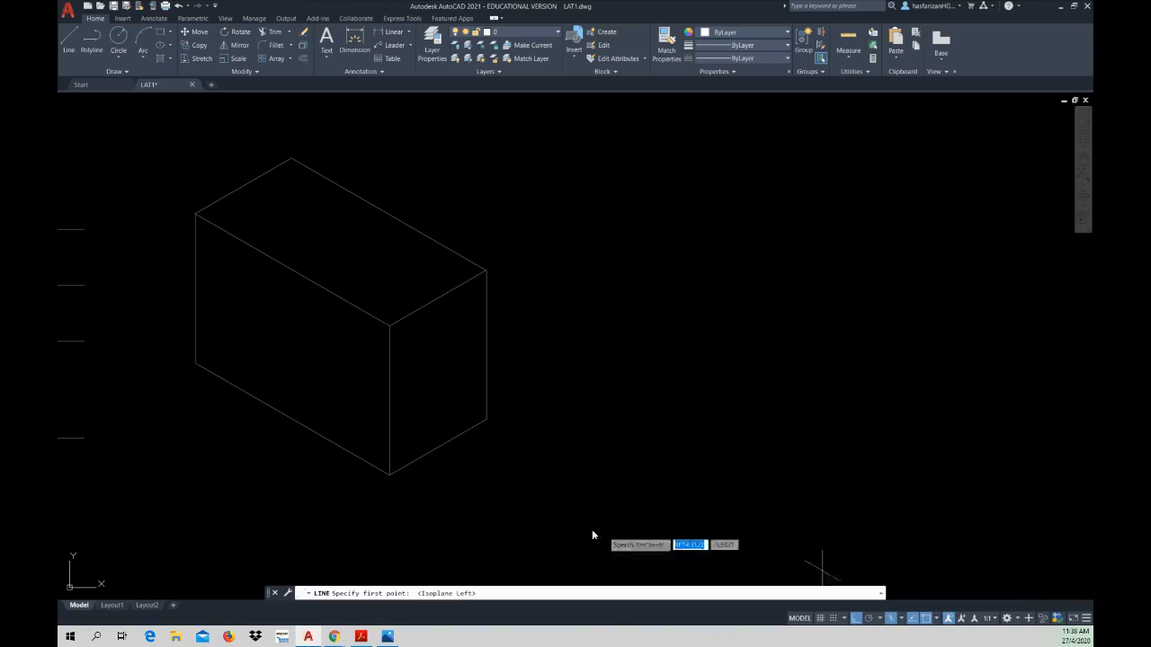
pyautogui.click(389, 472)
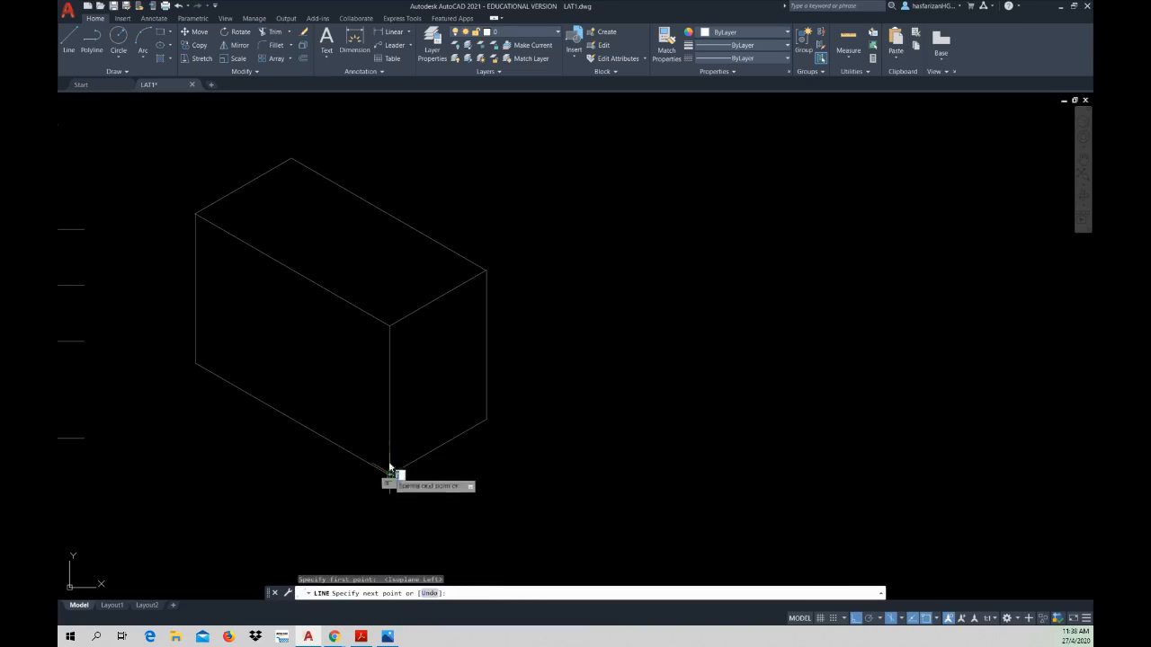
pyautogui.write('15')
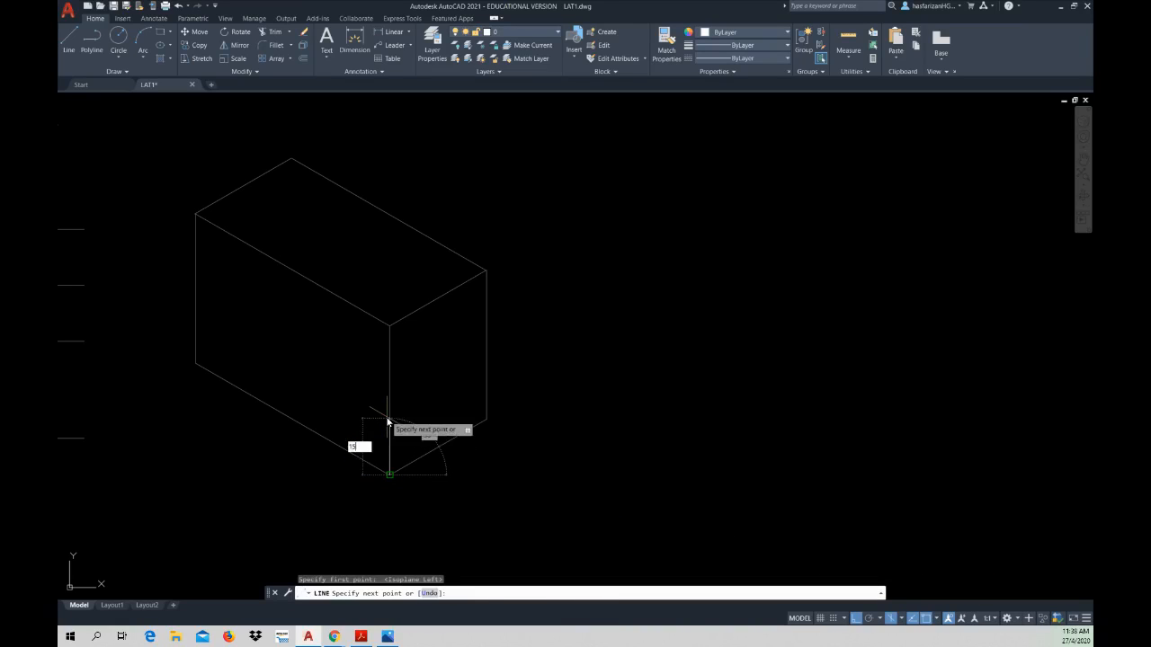
pyautogui.press('Return')
pyautogui.press('Escape')
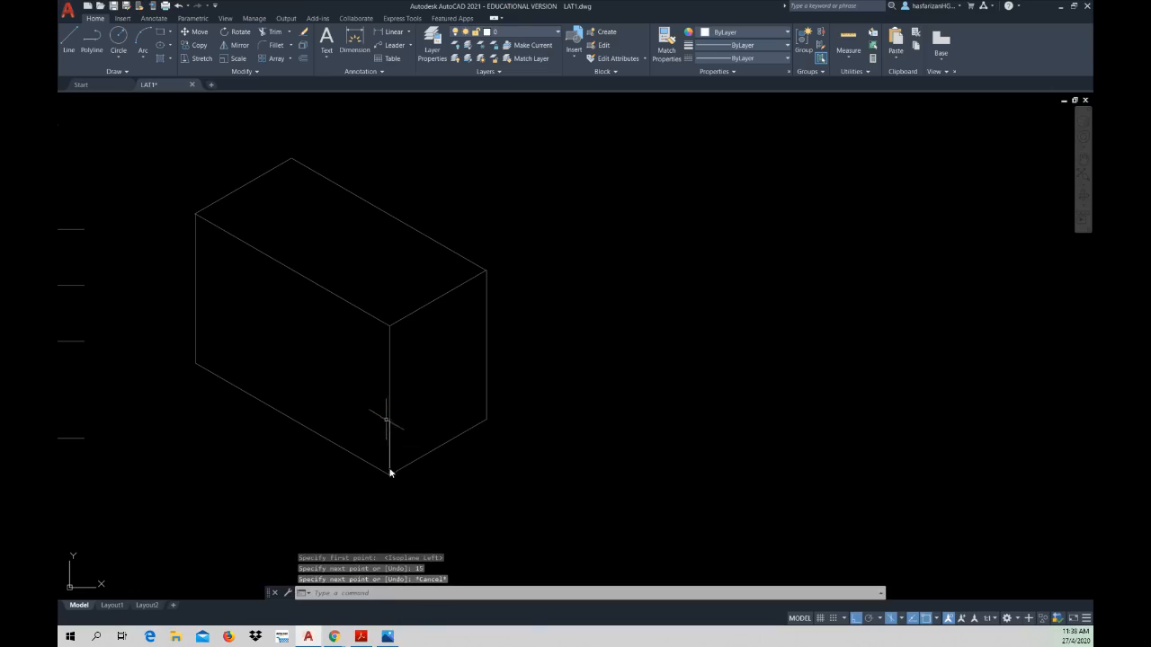
# Step: Draw a 30 mm vertical line up from the left face's lower far-left corner
pyautogui.rightClick(218, 344)
pyautogui.click(237, 348)
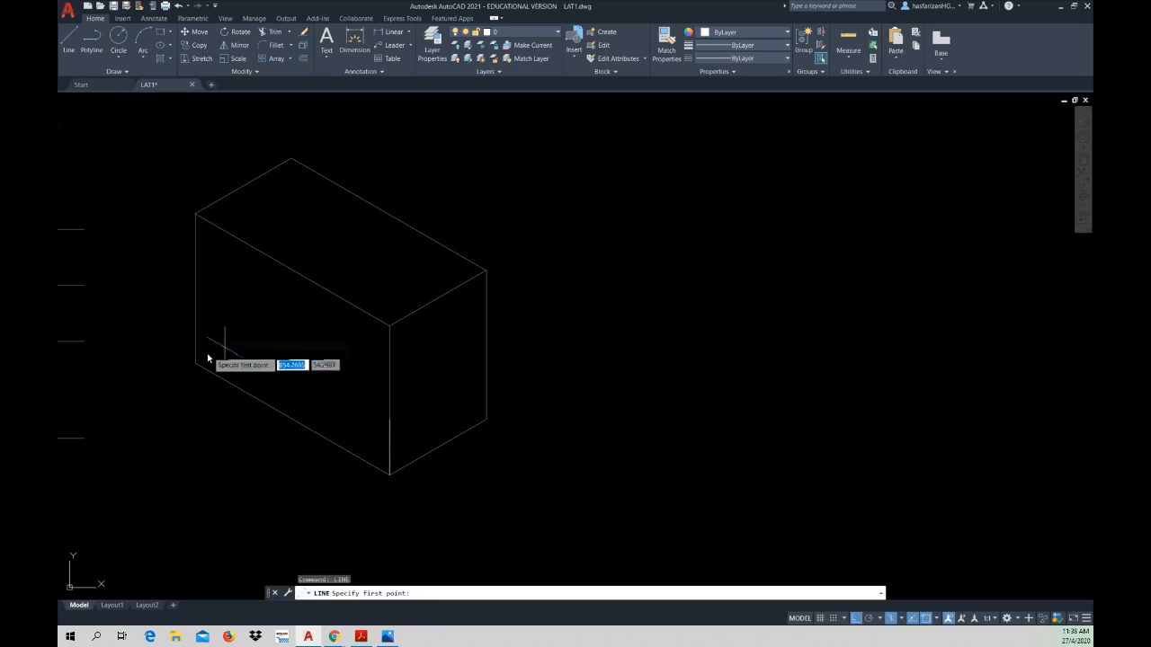
pyautogui.click(196, 363)
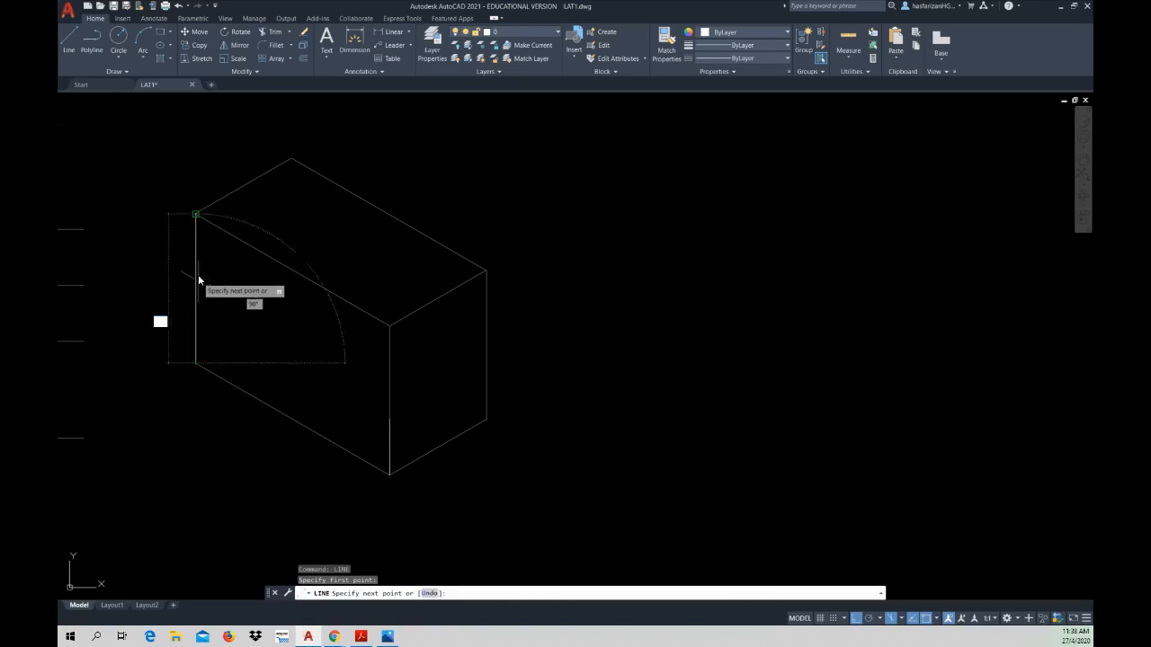
pyautogui.write('30')
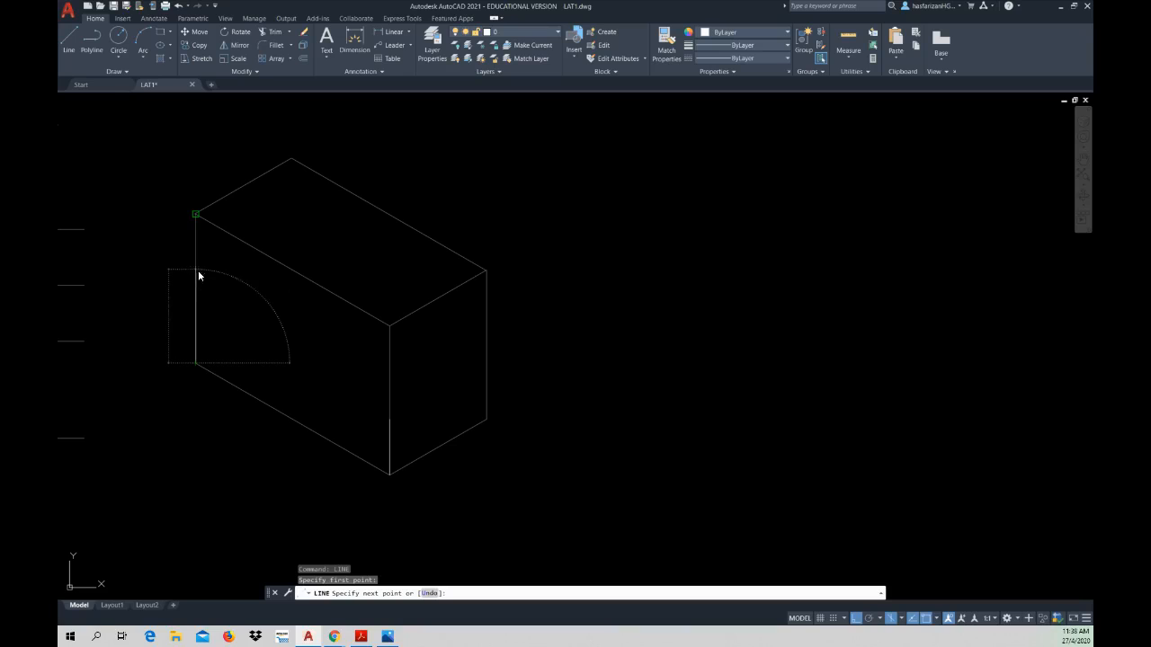
pyautogui.press('Return')
pyautogui.press('Escape')
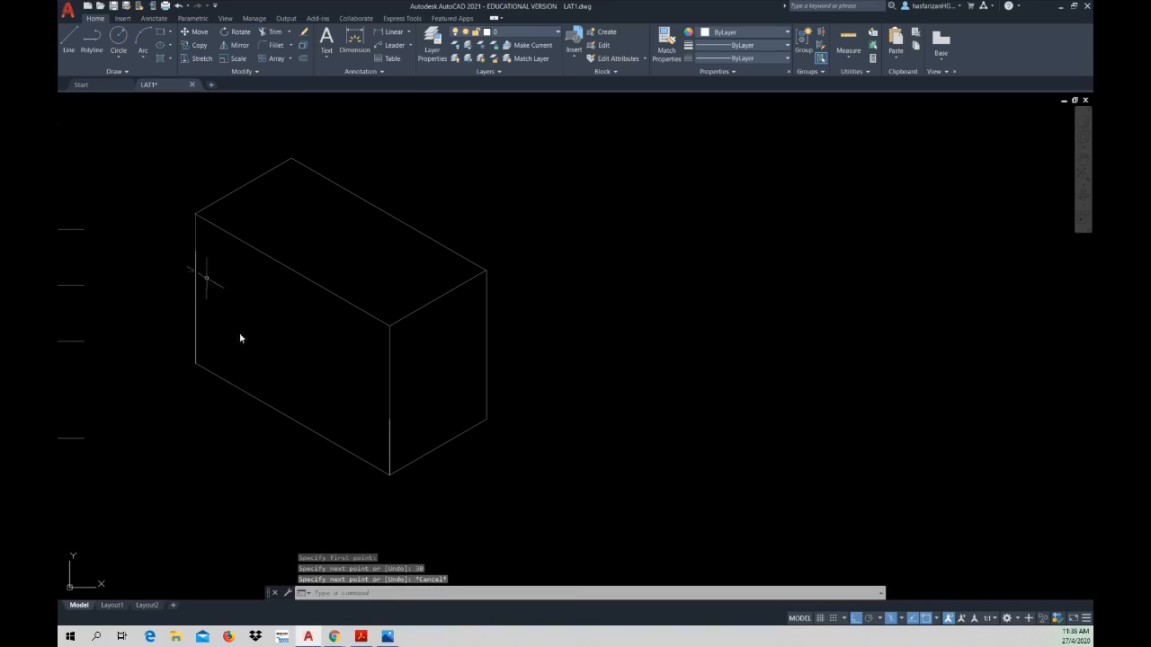
# Step: Recheck the PDF figure and draw a 15 mm line from the top of the 30 mm vertical, parallel to the left face's upper edge
pyautogui.click(361, 636)
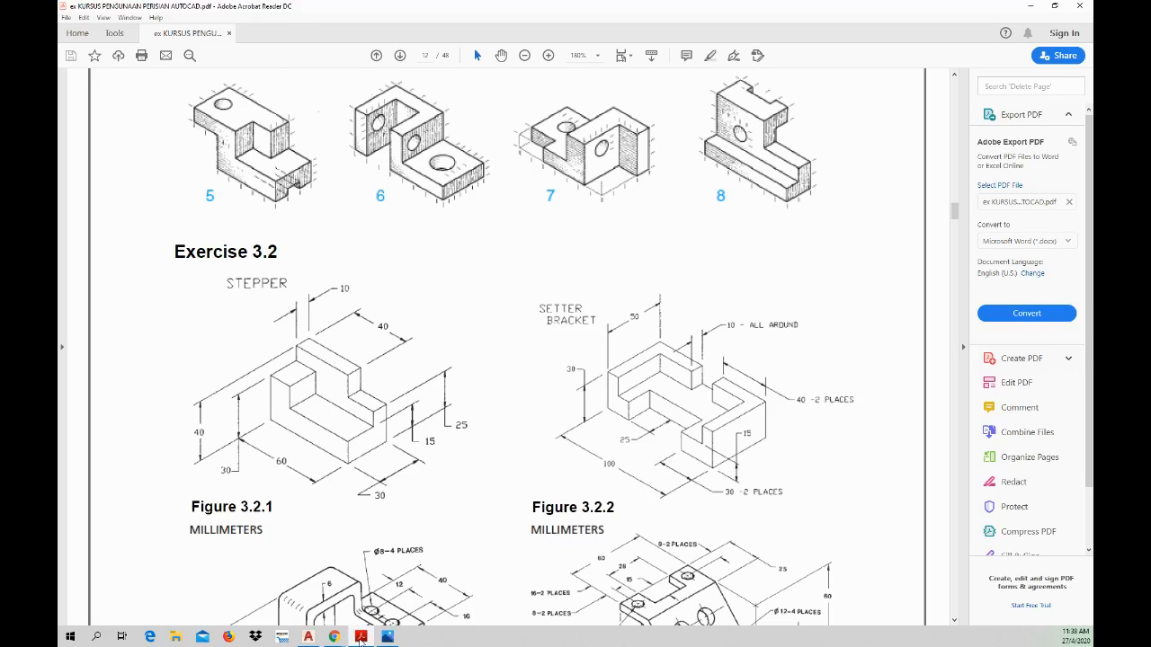
pyautogui.click(361, 640)
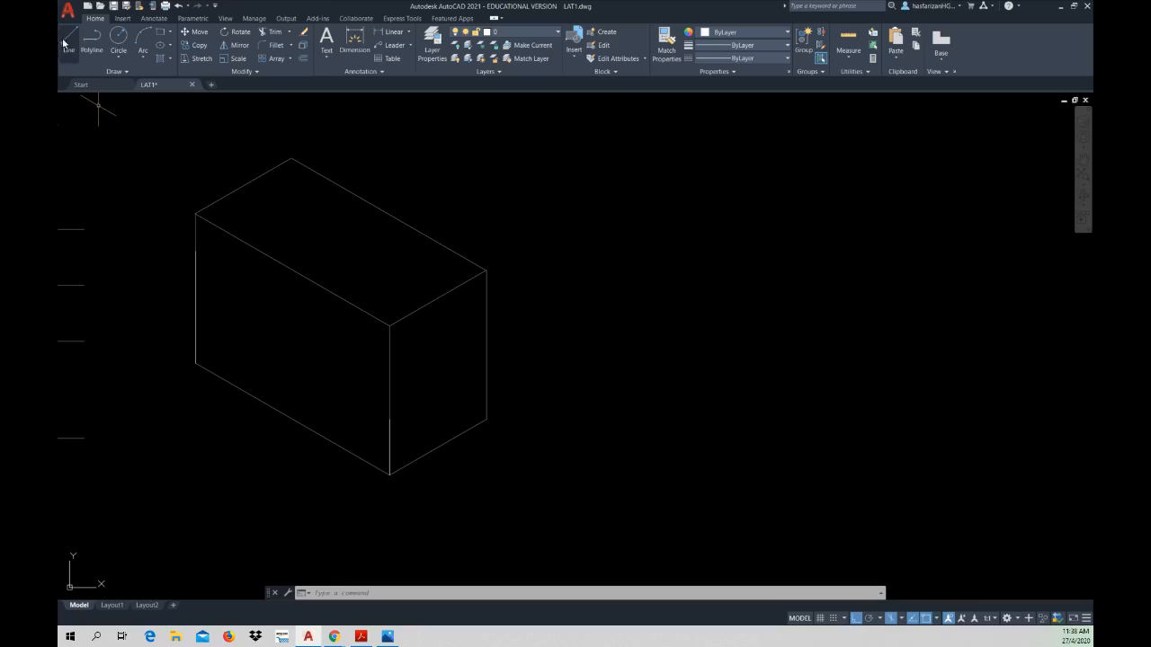
pyautogui.click(68, 42)
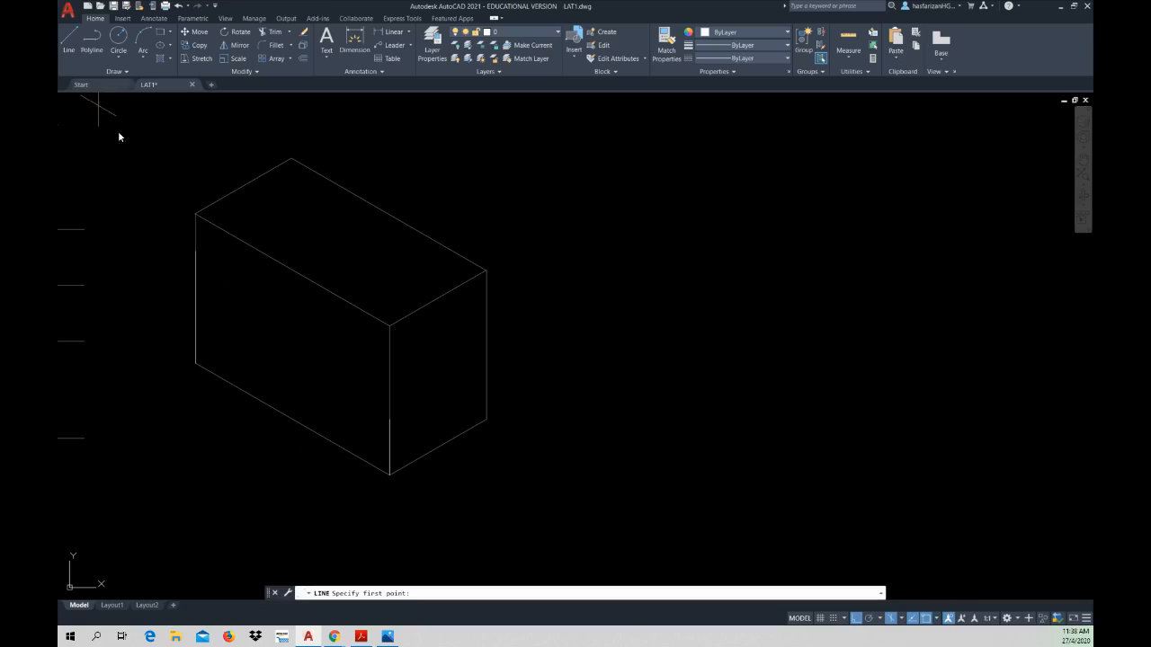
pyautogui.click(196, 253)
pyautogui.write('1')
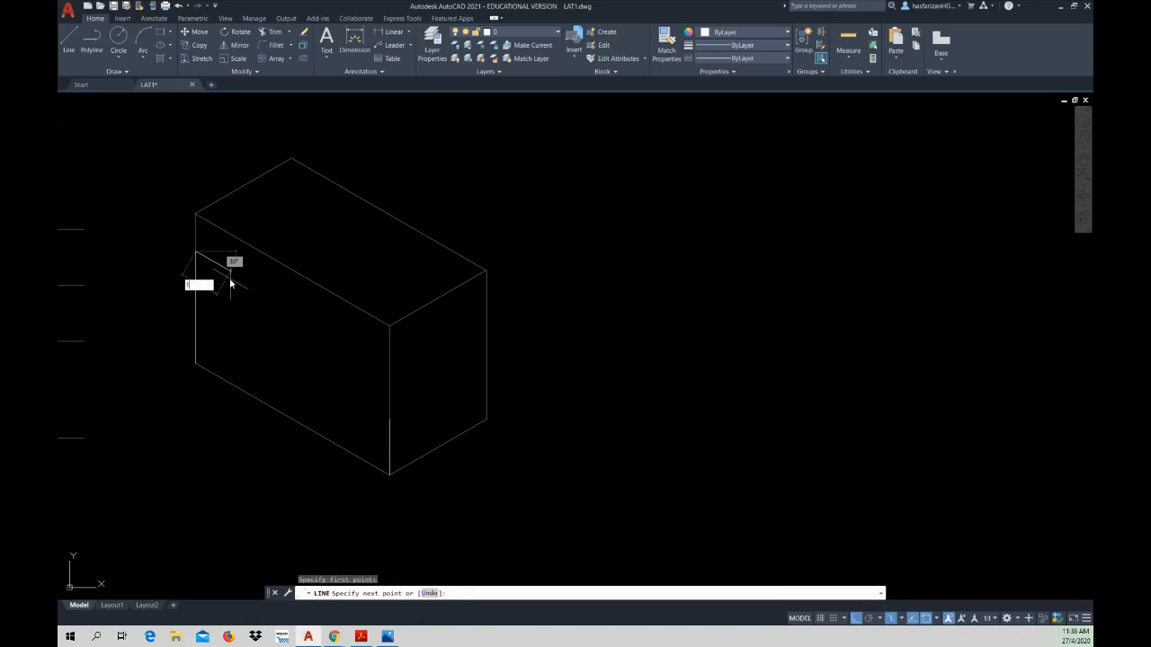
pyautogui.write('5')
pyautogui.press('Return')
pyautogui.press('Escape')
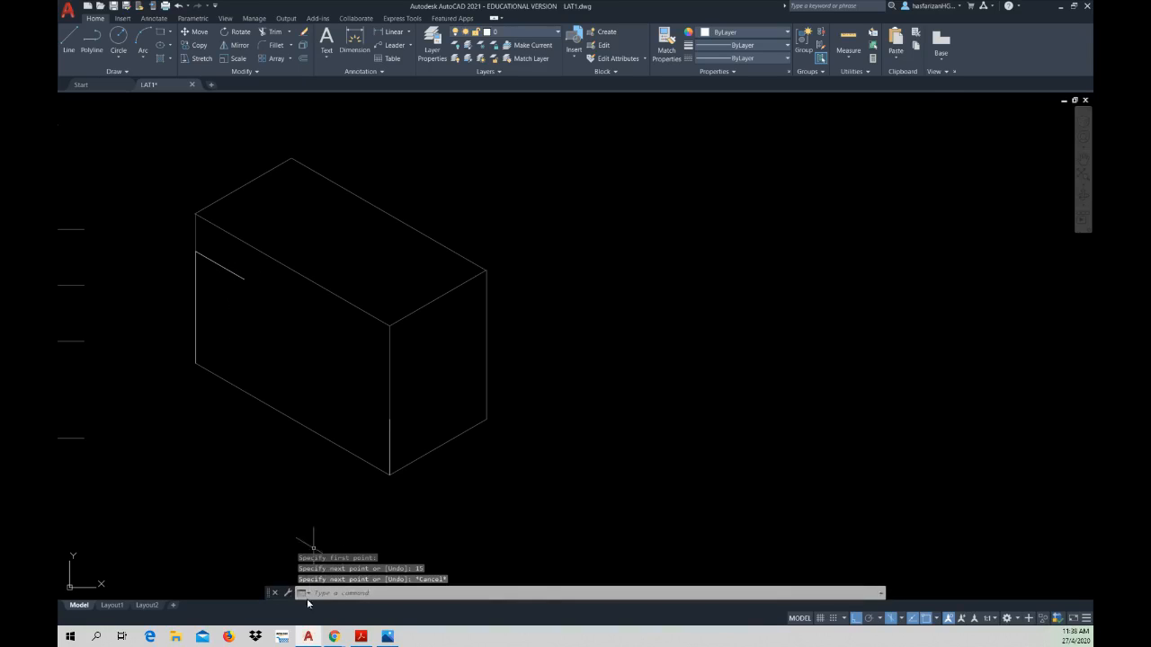
# Step: Consult the PDF figure again and draw a vertical line down from the 15 mm sloping line's free end past the box's lower edge
pyautogui.click(314, 638)
pyautogui.click(314, 637)
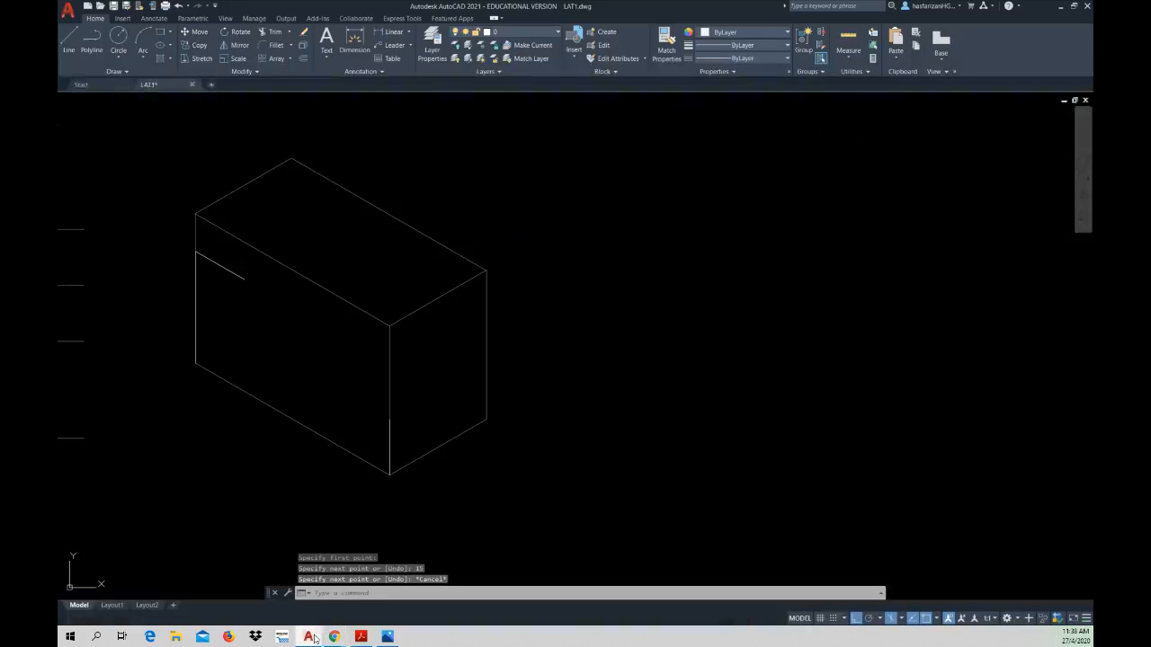
pyautogui.click(362, 636)
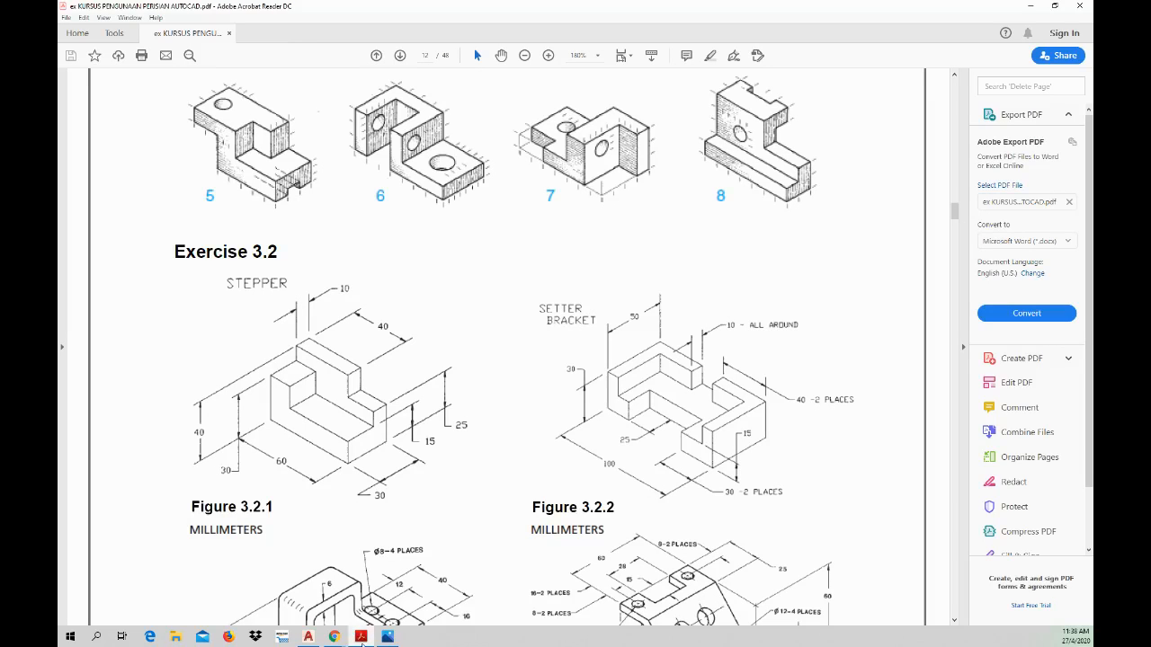
pyautogui.click(362, 636)
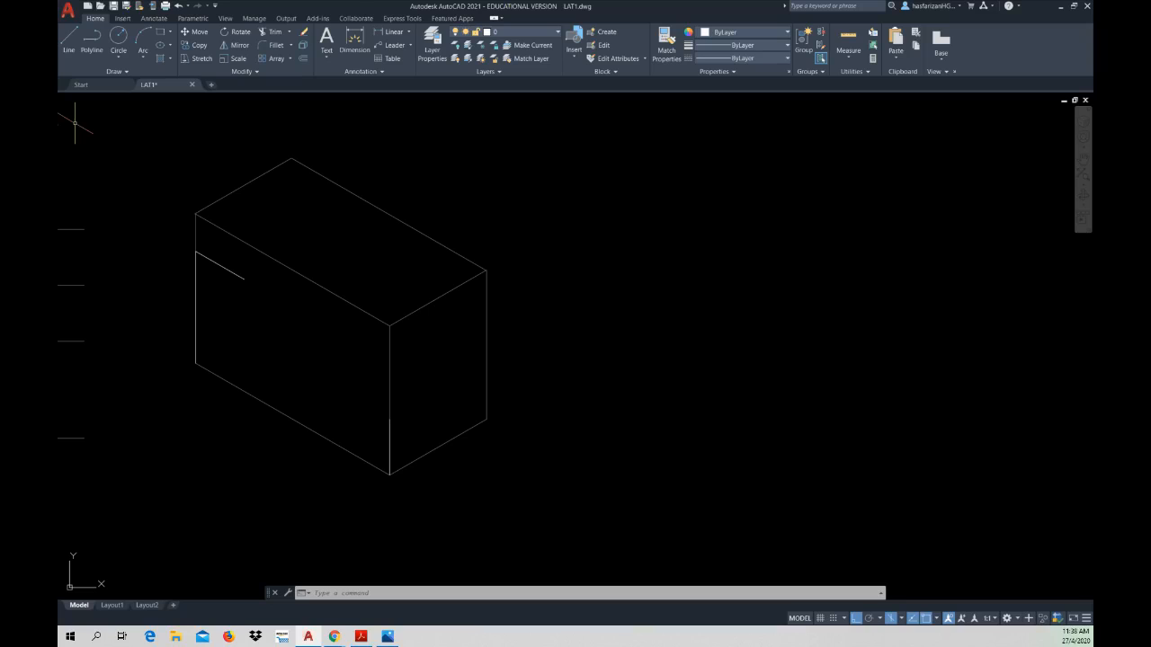
pyautogui.click(69, 41)
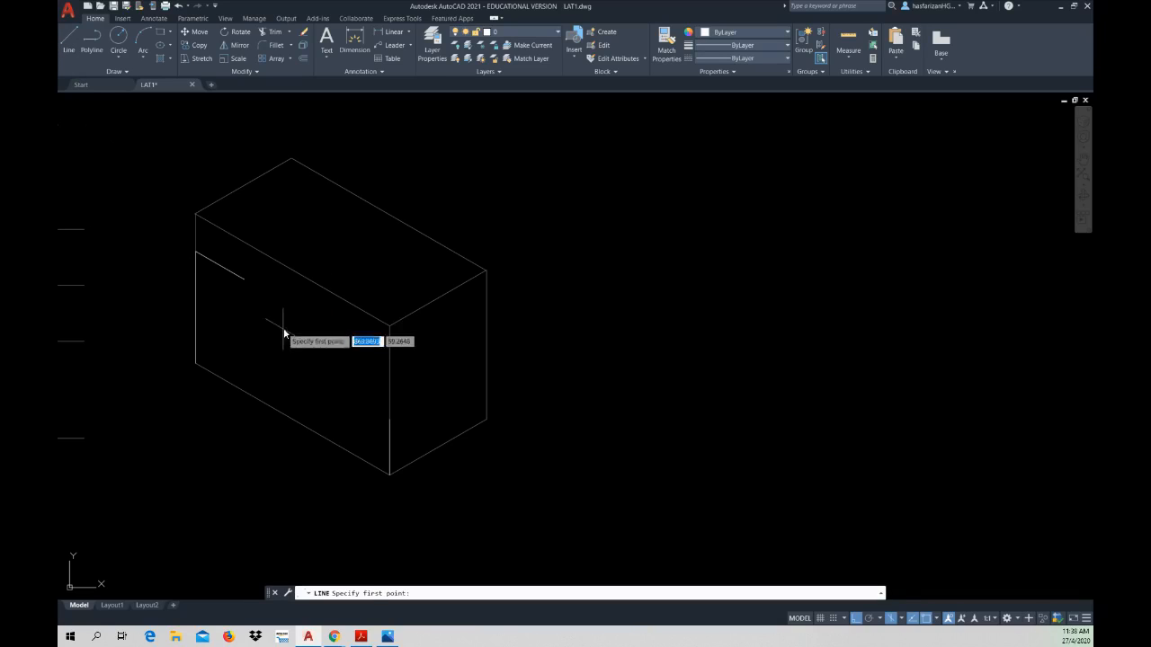
pyautogui.click(245, 280)
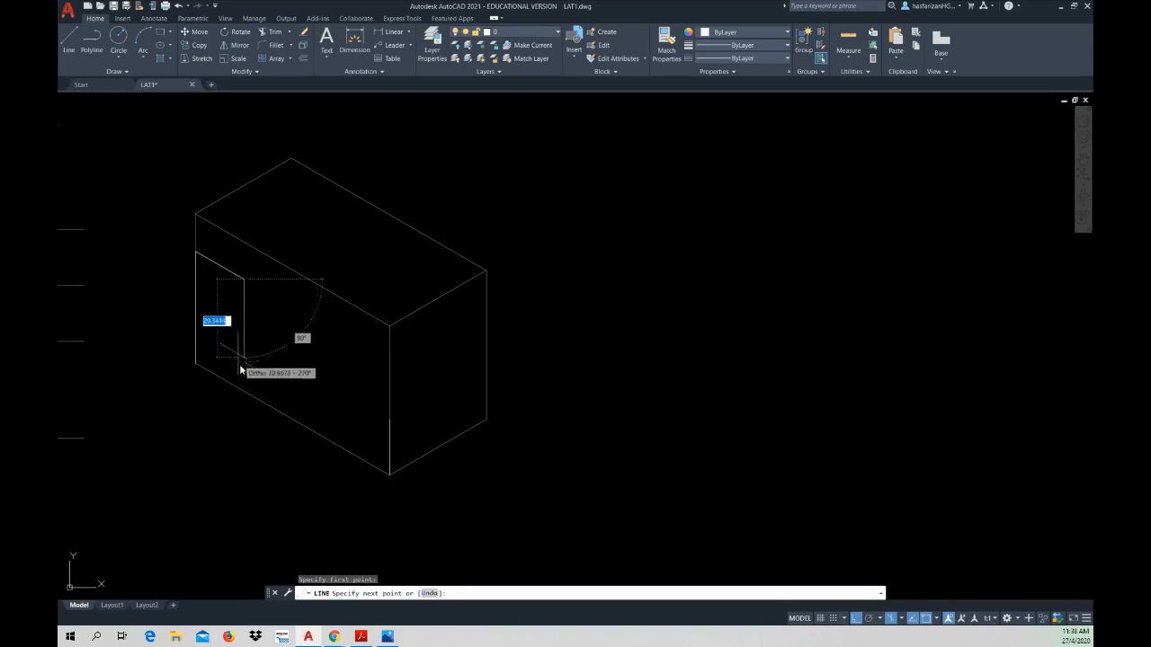
pyautogui.click(237, 432)
pyautogui.press('Escape')
pyautogui.press('Escape')
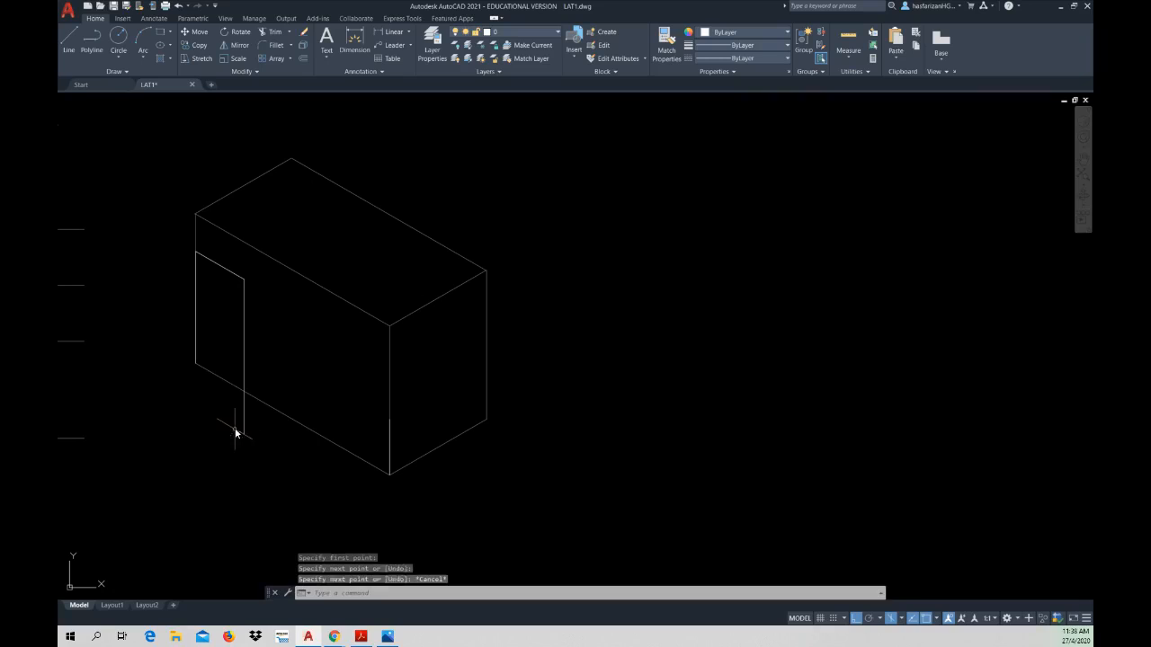
# Step: Draw a line from the top of the 15 mm front vertical, parallel to the left face's lower edge, across the step's vertical line
pyautogui.click(69, 40)
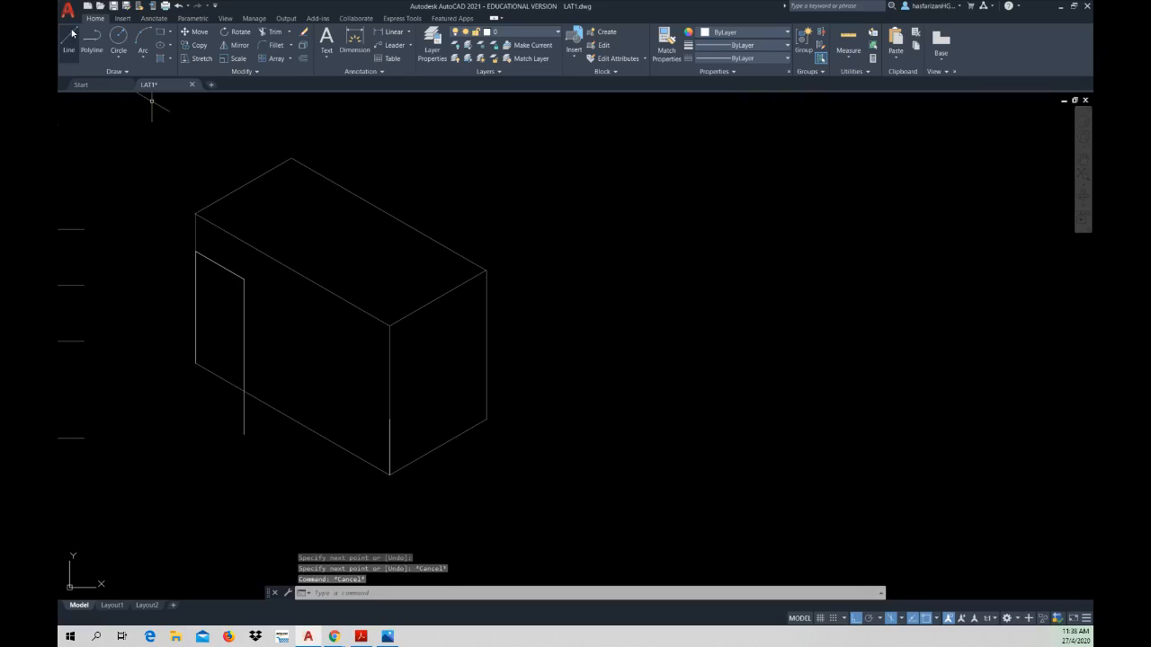
pyautogui.click(390, 419)
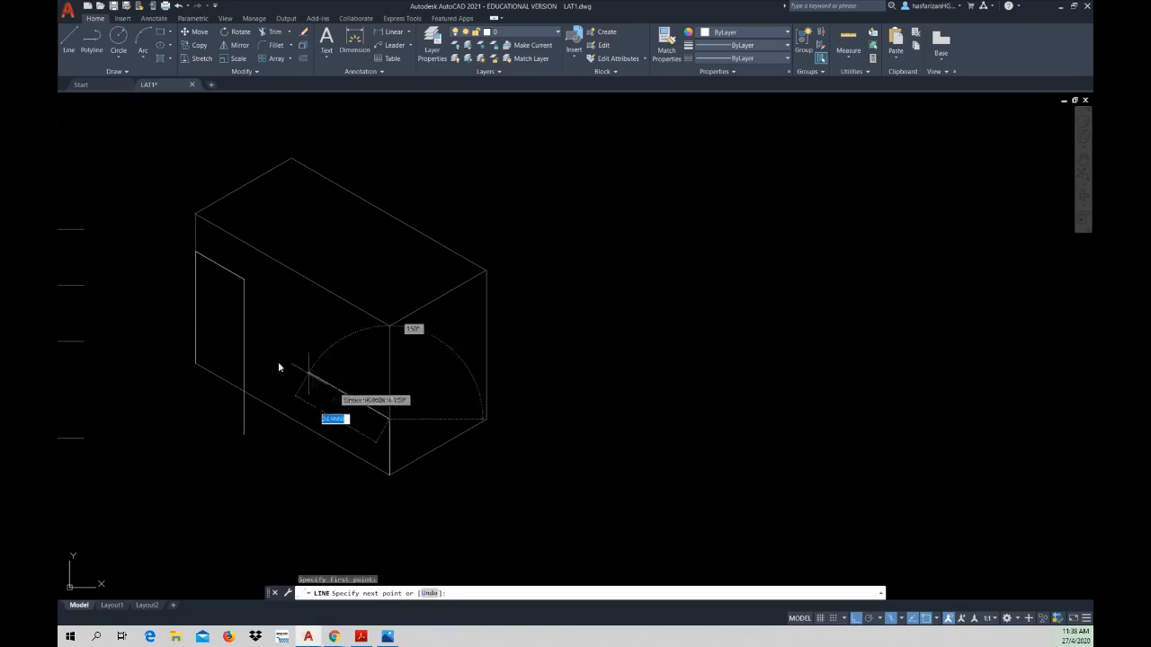
pyautogui.click(206, 333)
pyautogui.press('Escape')
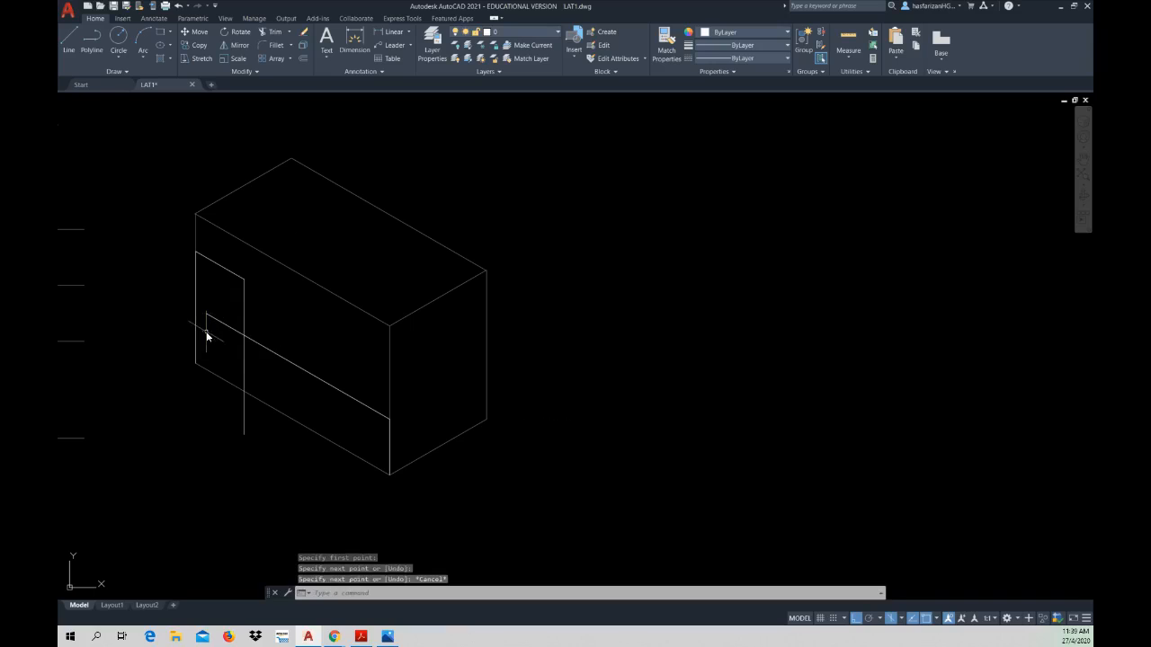
pyautogui.press('Escape')
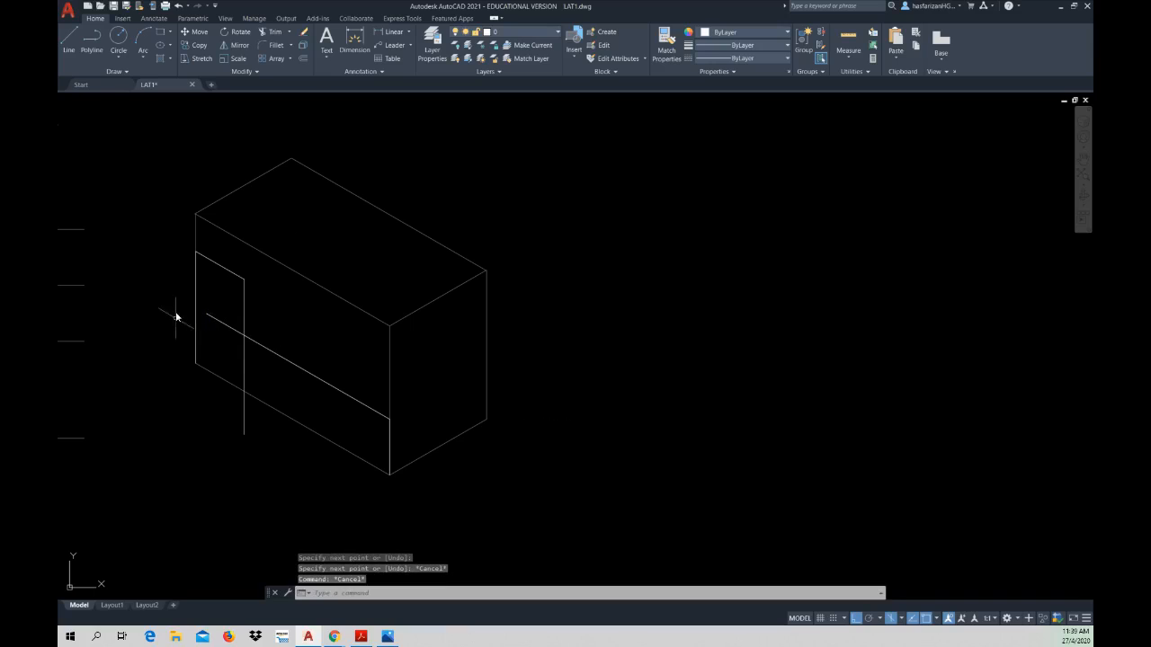
# Step: Trim the overshooting ends of the vertical and sloping lines to leave the left face's L-shaped step profile
pyautogui.click(272, 31)
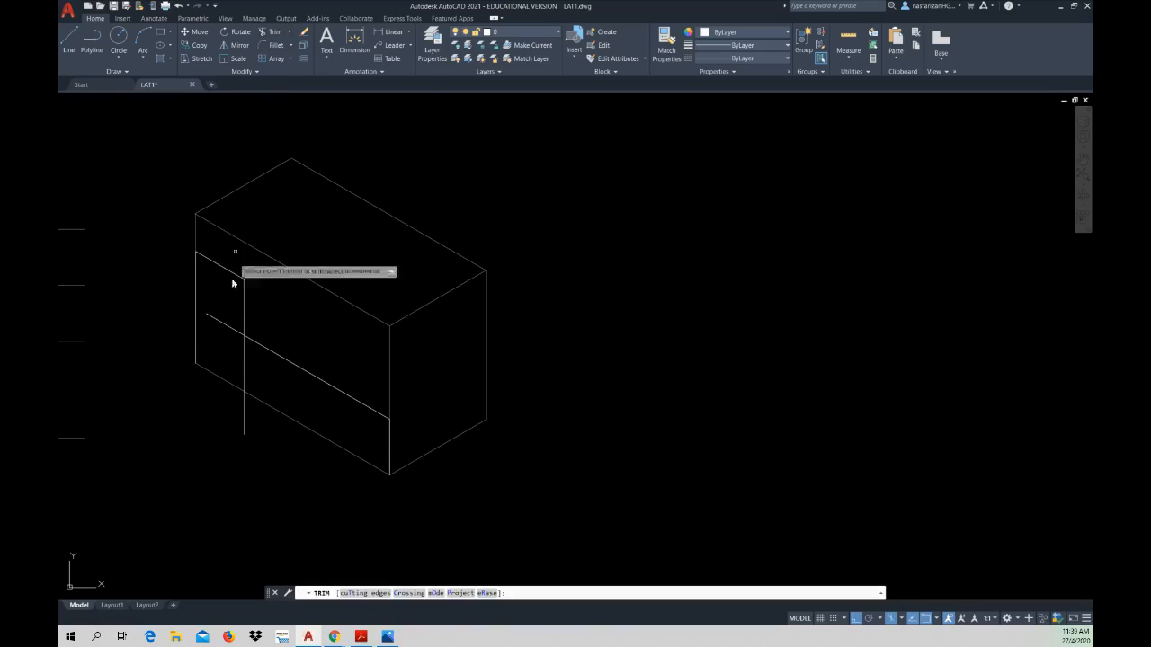
pyautogui.click(244, 353)
pyautogui.click(232, 325)
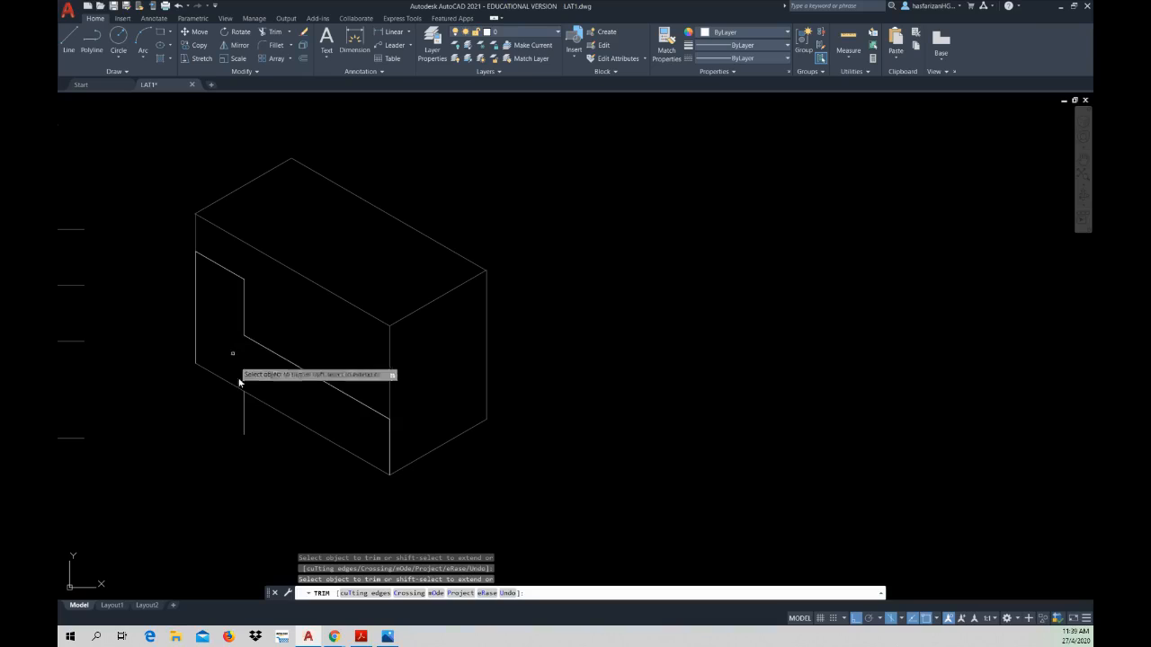
pyautogui.click(244, 410)
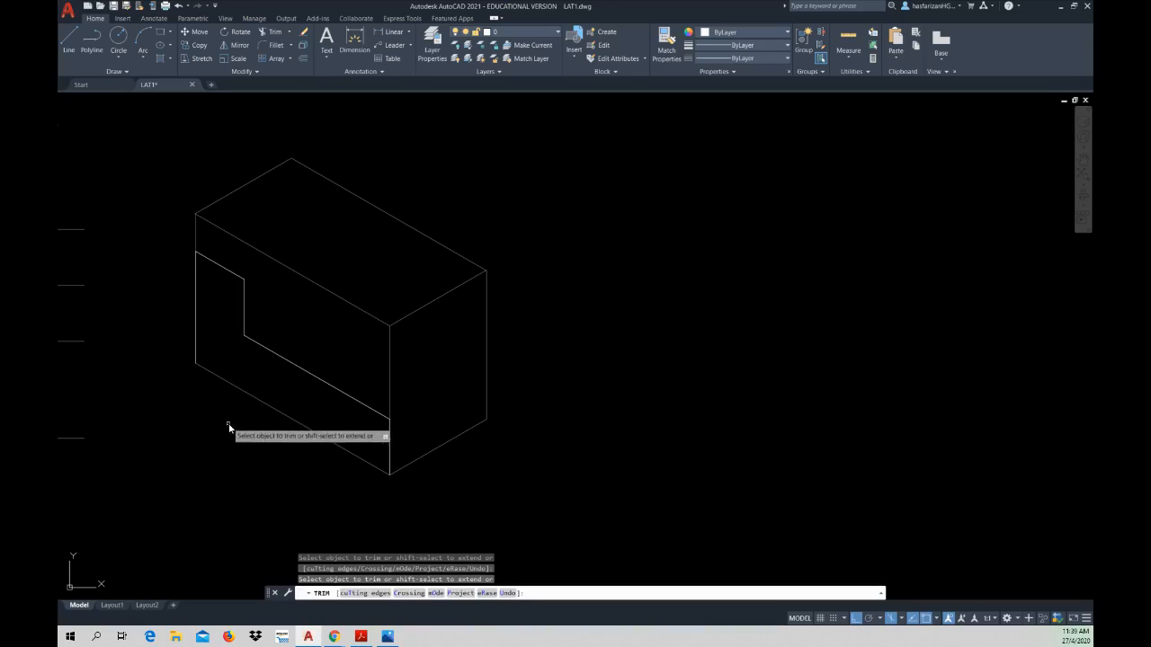
pyautogui.press('Escape')
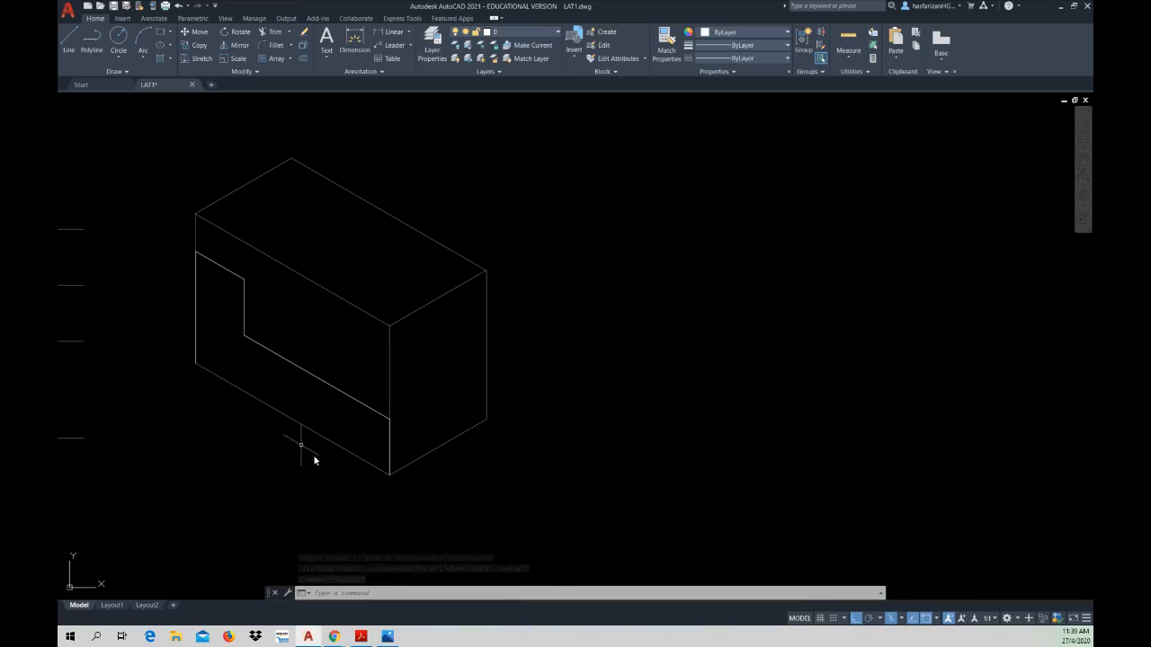
# Step: Switch to the PDF workbook and check the Stepper's dimensions in Figure 3.2.1
pyautogui.click(360, 636)
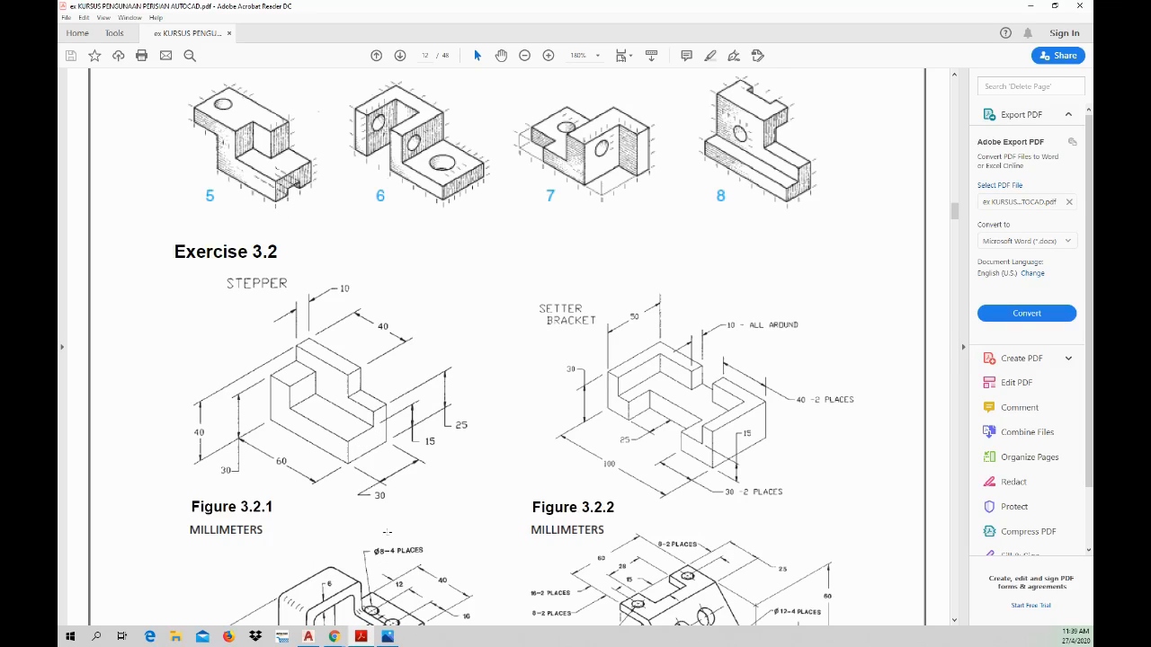
# Step: Switch back to AutoCAD and, in the right isoplane, draw a 25 mm vertical line up from the right face's far lower corner
pyautogui.click(361, 636)
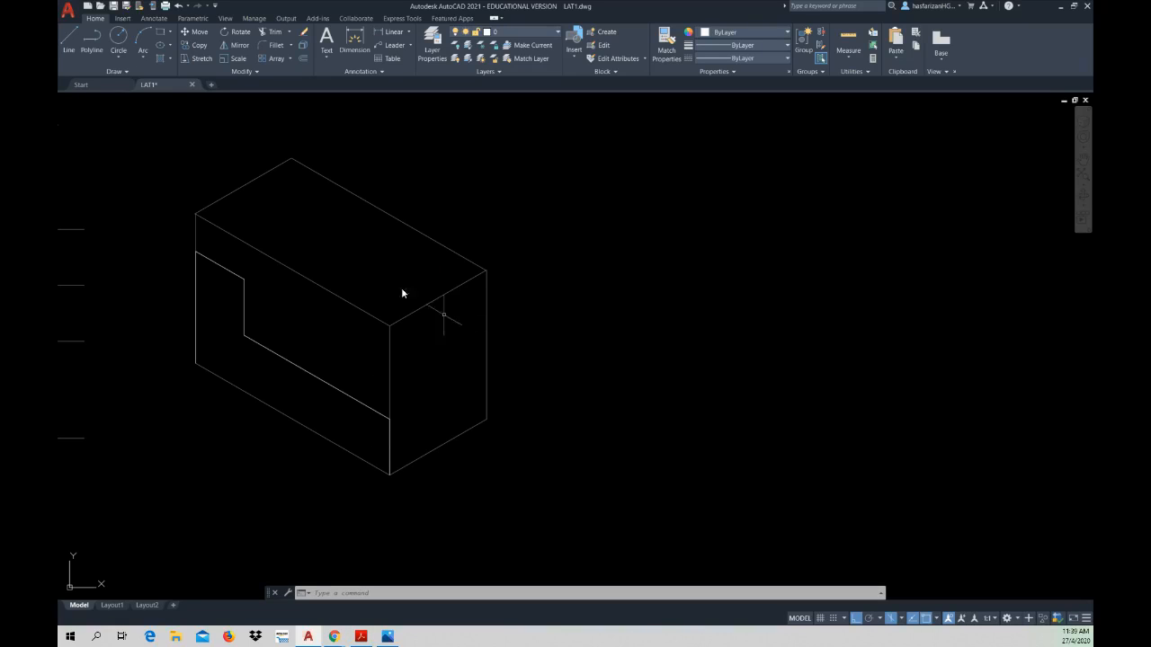
pyautogui.click(69, 41)
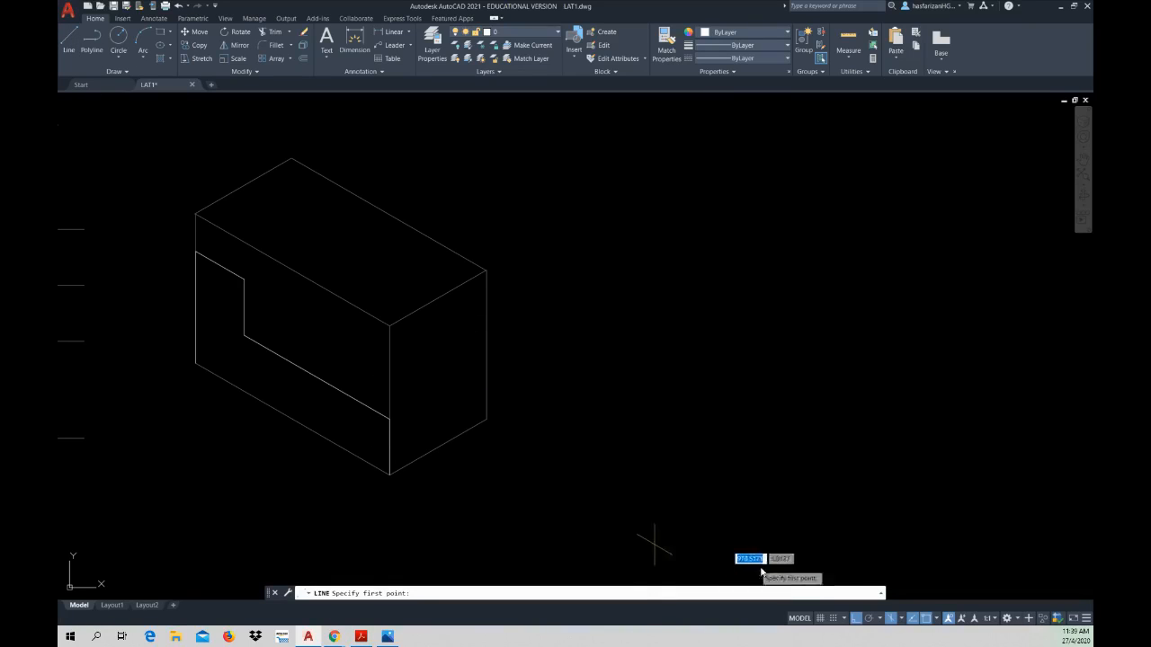
pyautogui.click(902, 620)
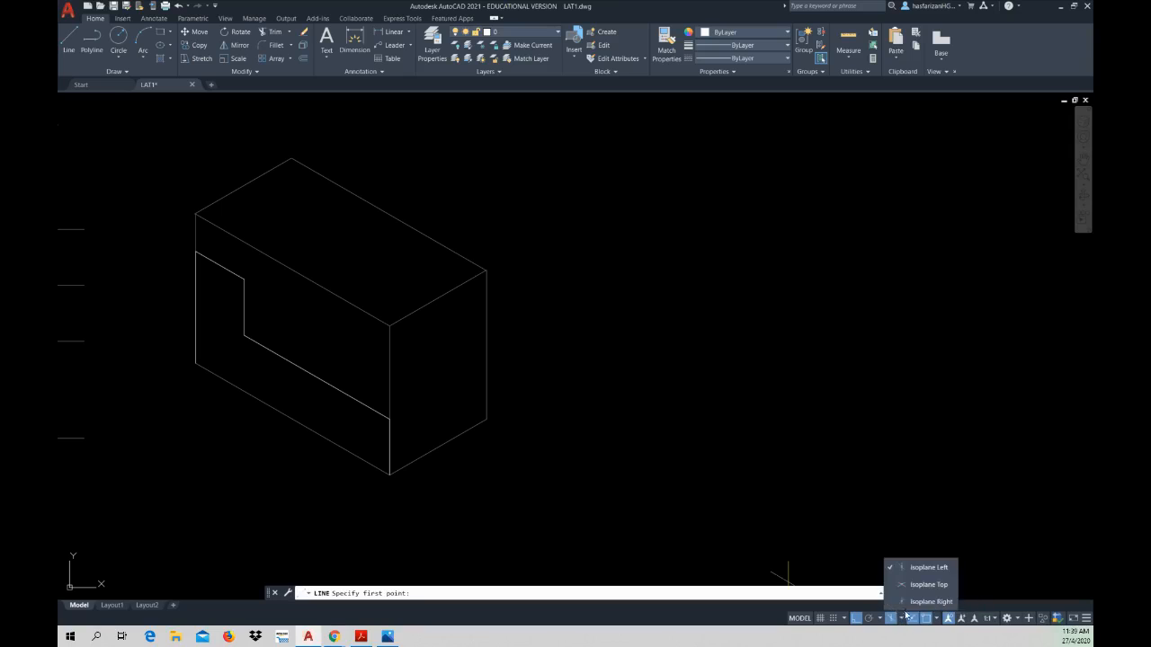
pyautogui.click(919, 599)
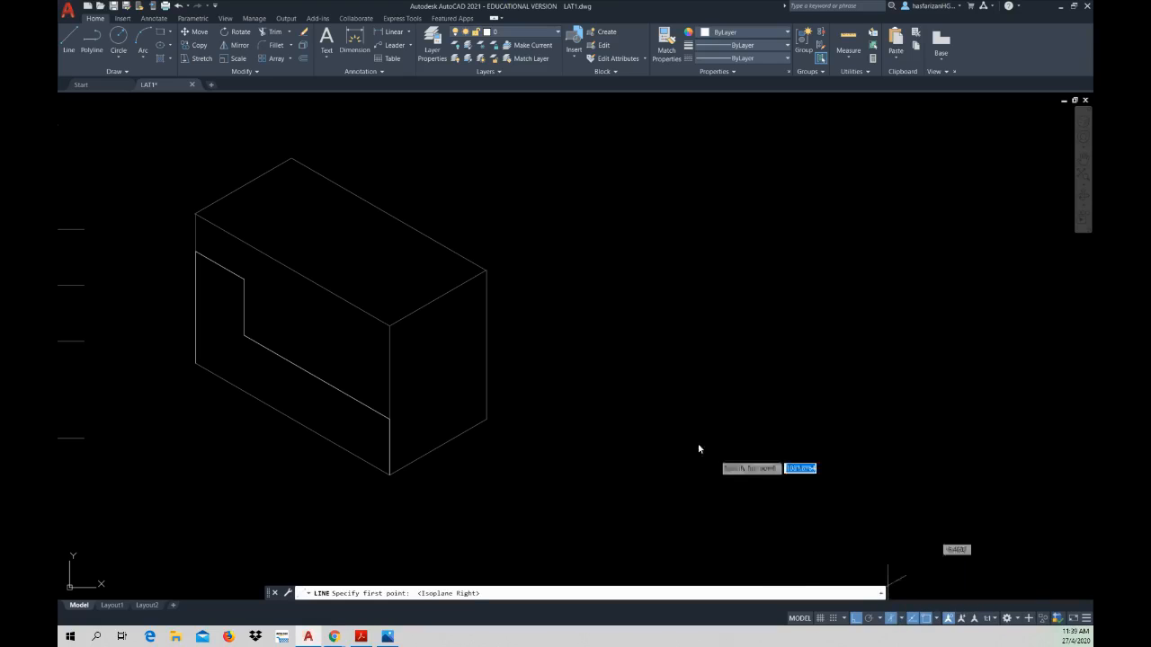
pyautogui.click(485, 419)
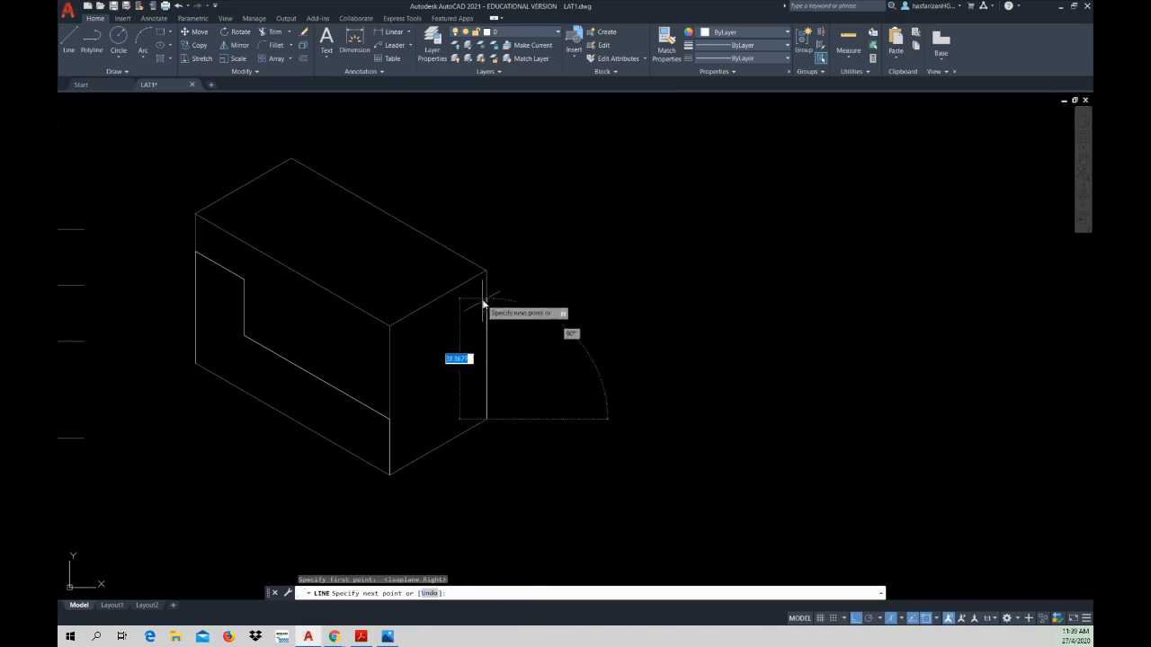
pyautogui.click(361, 637)
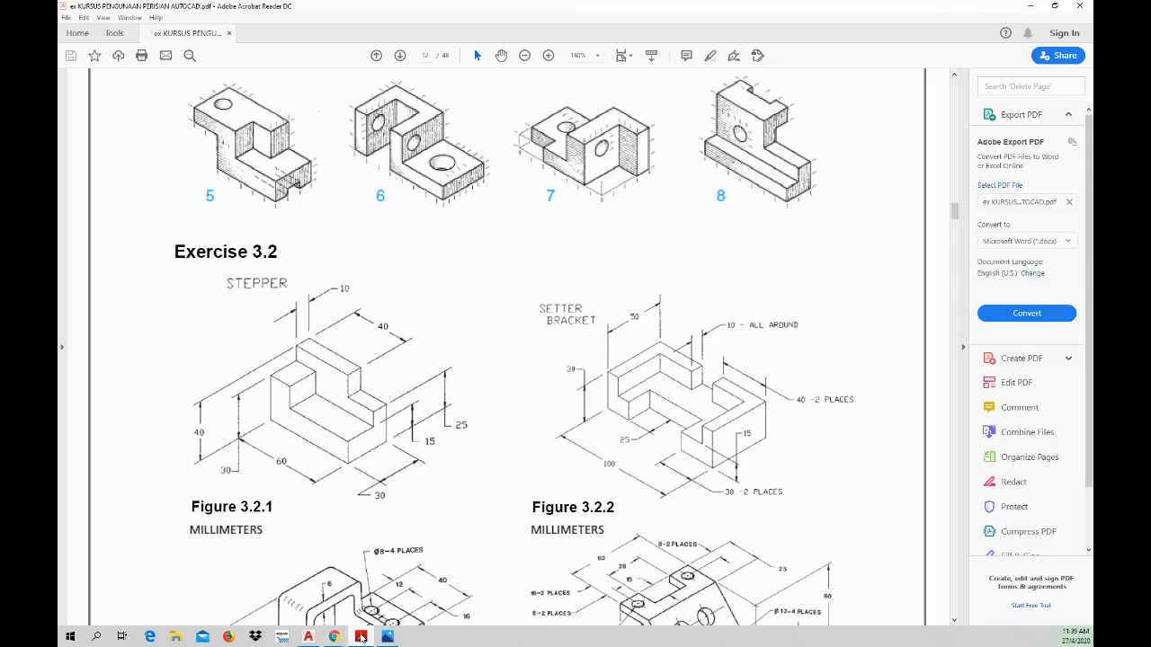
pyautogui.click(360, 637)
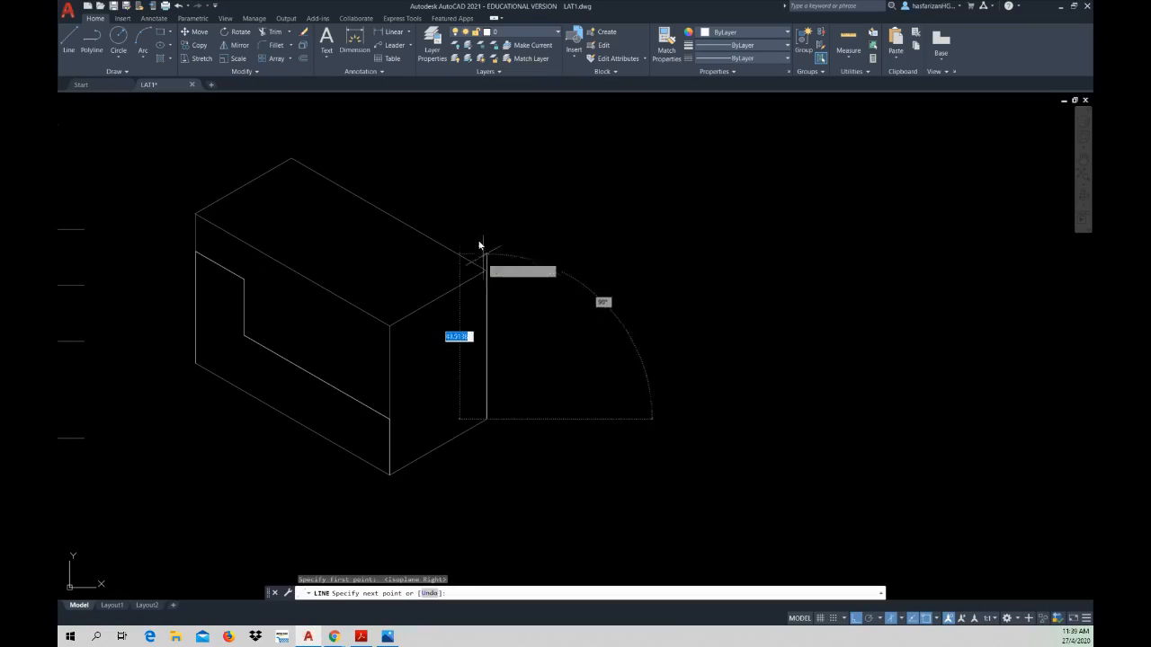
pyautogui.write('4')
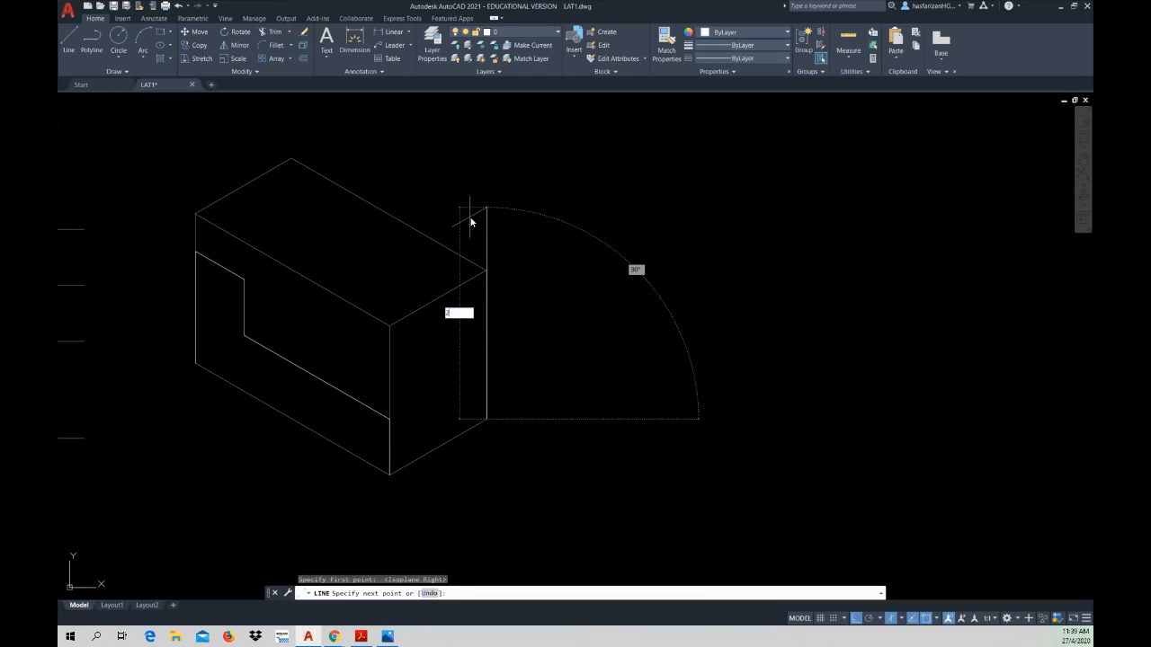
pyautogui.write('5')
pyautogui.press('Return')
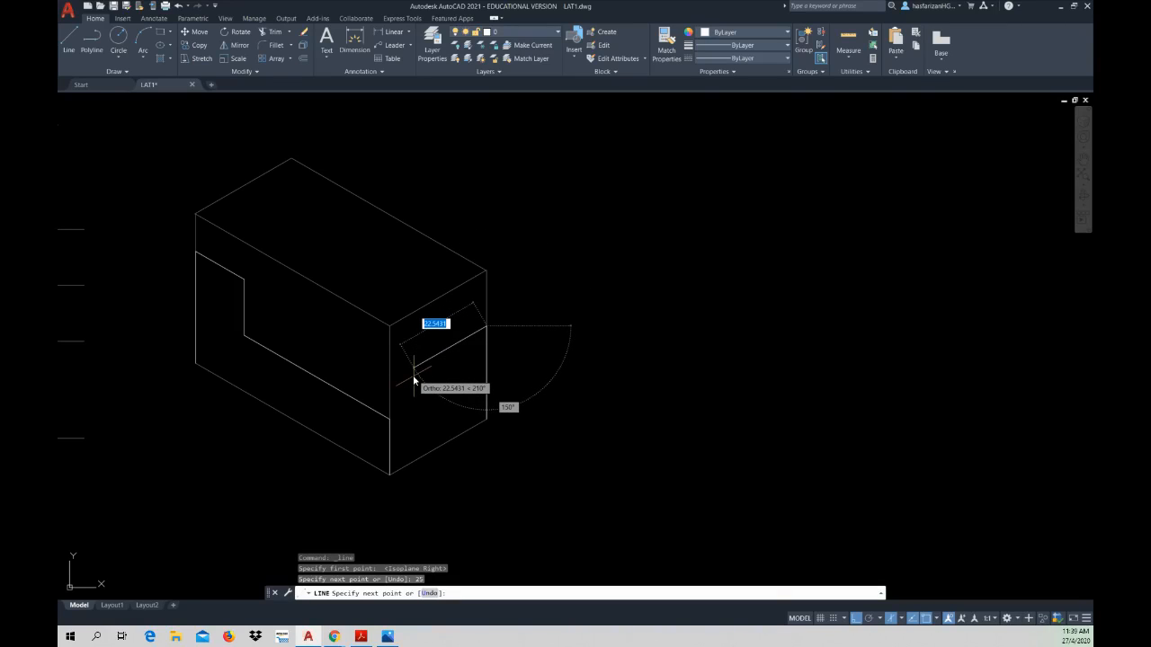
pyautogui.press('Escape')
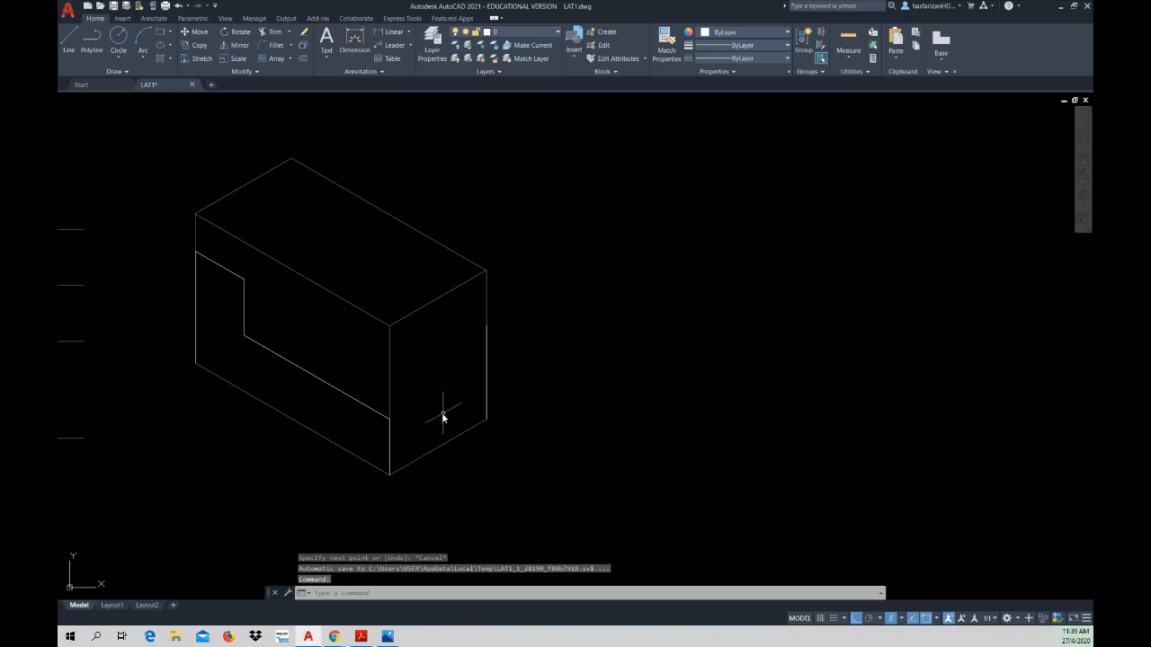
# Step: Draw a line about 25 mm long from the top of the 15 mm front vertical across the right face, parallel to its lower edge
pyautogui.click(69, 41)
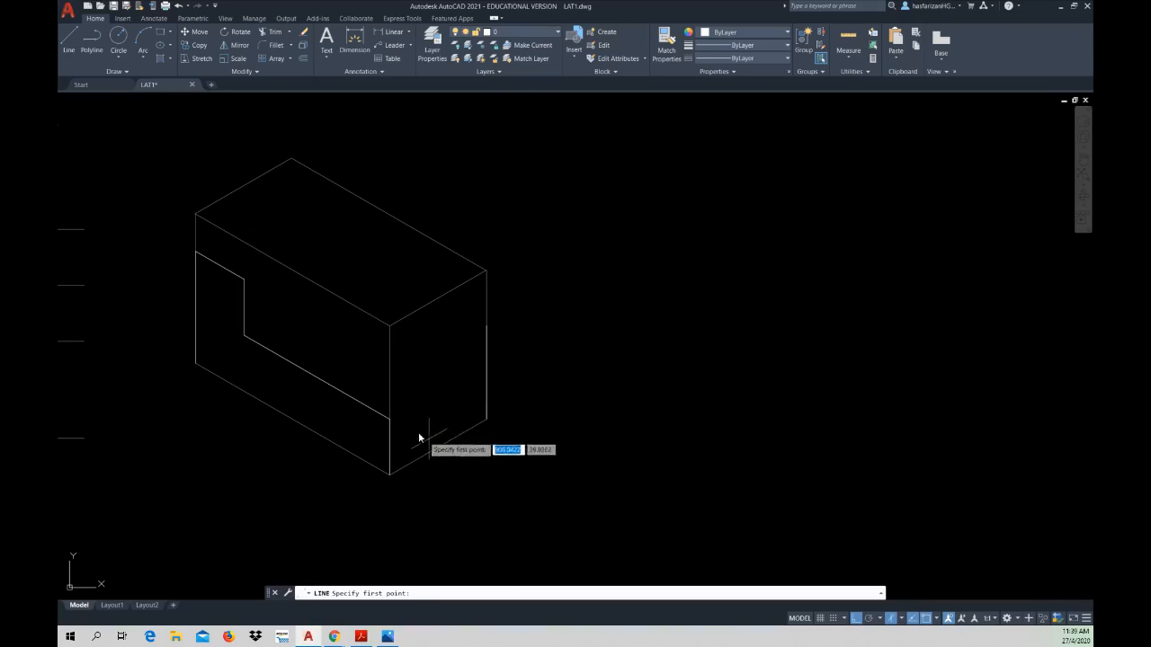
pyautogui.click(391, 418)
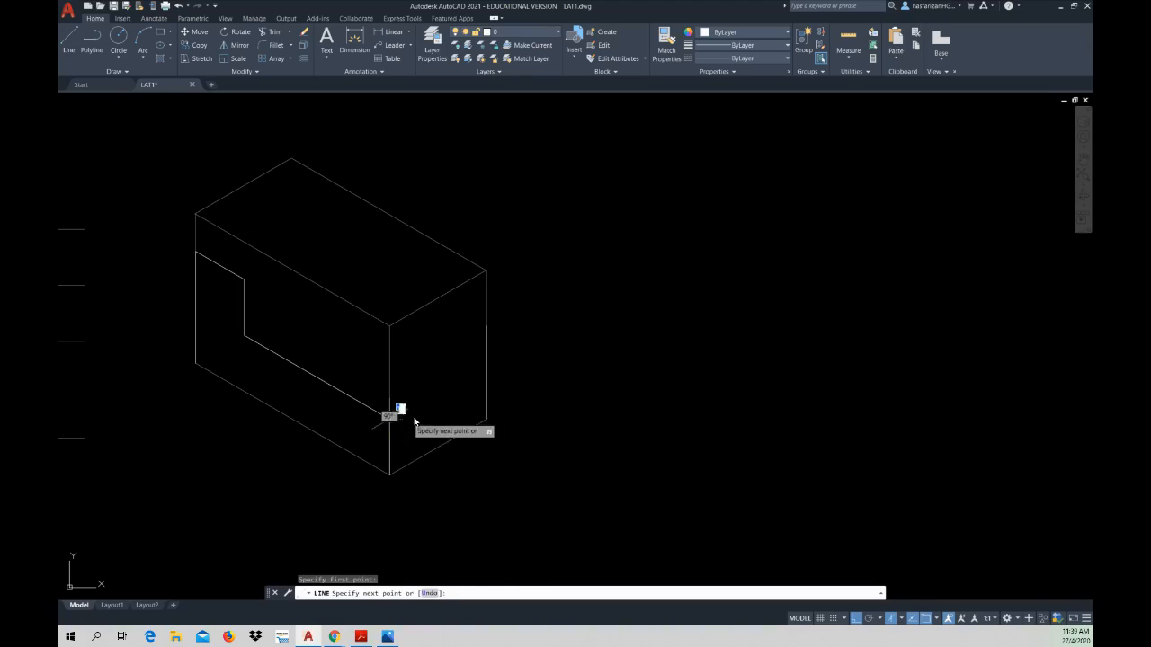
pyautogui.click(471, 387)
pyautogui.press('Escape')
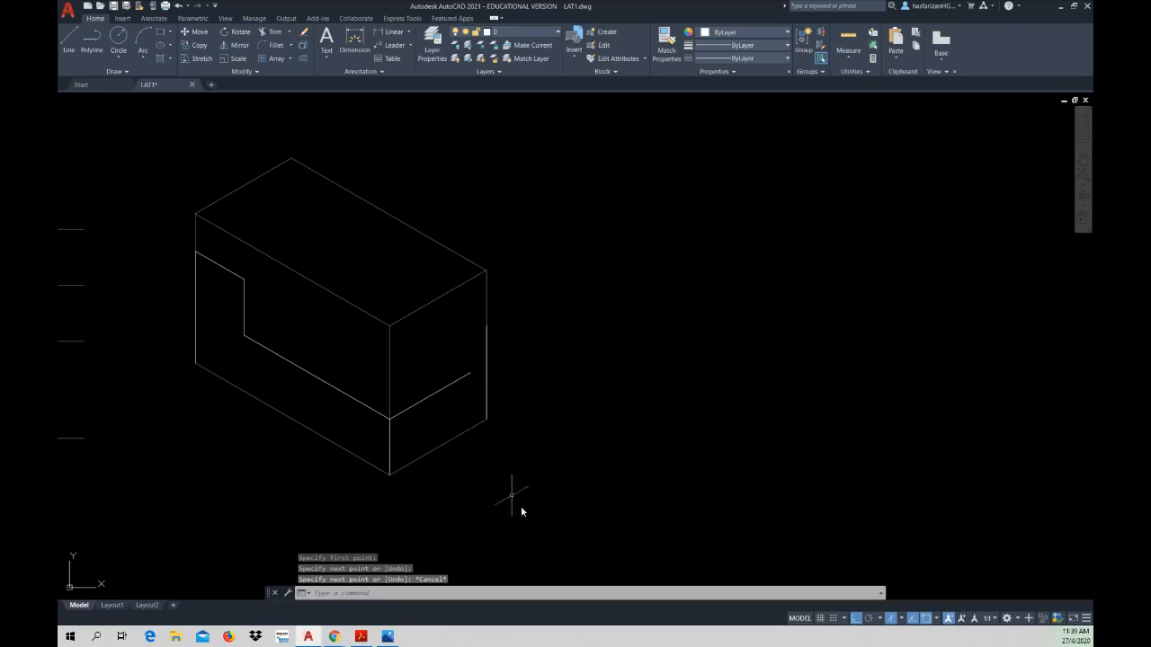
# Step: Consult the PDF figure, draw a 10 mm isometric line inward from the 25 mm vertical's top, and continue vertically down past the sloping line
pyautogui.click(361, 637)
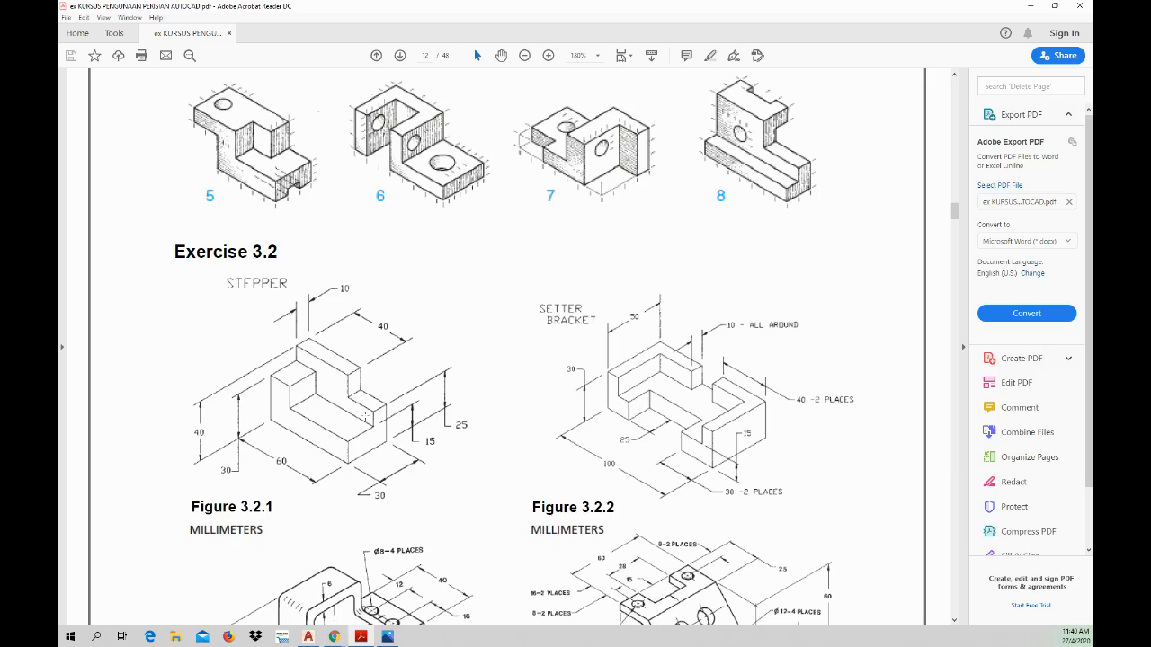
pyautogui.click(361, 636)
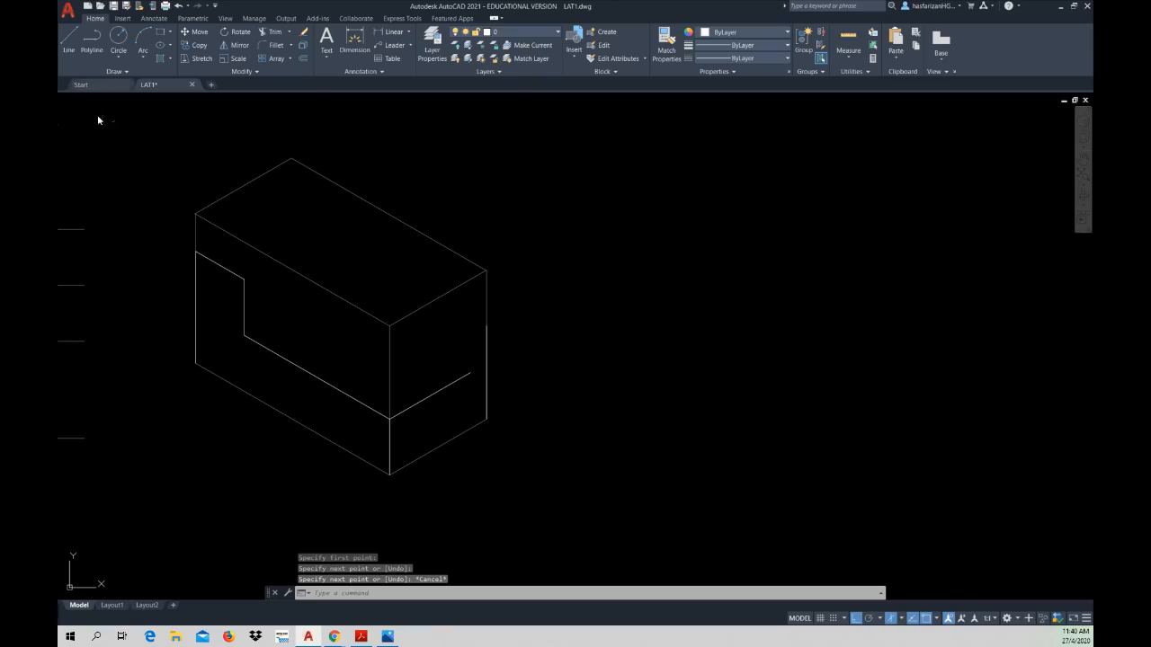
pyautogui.click(69, 43)
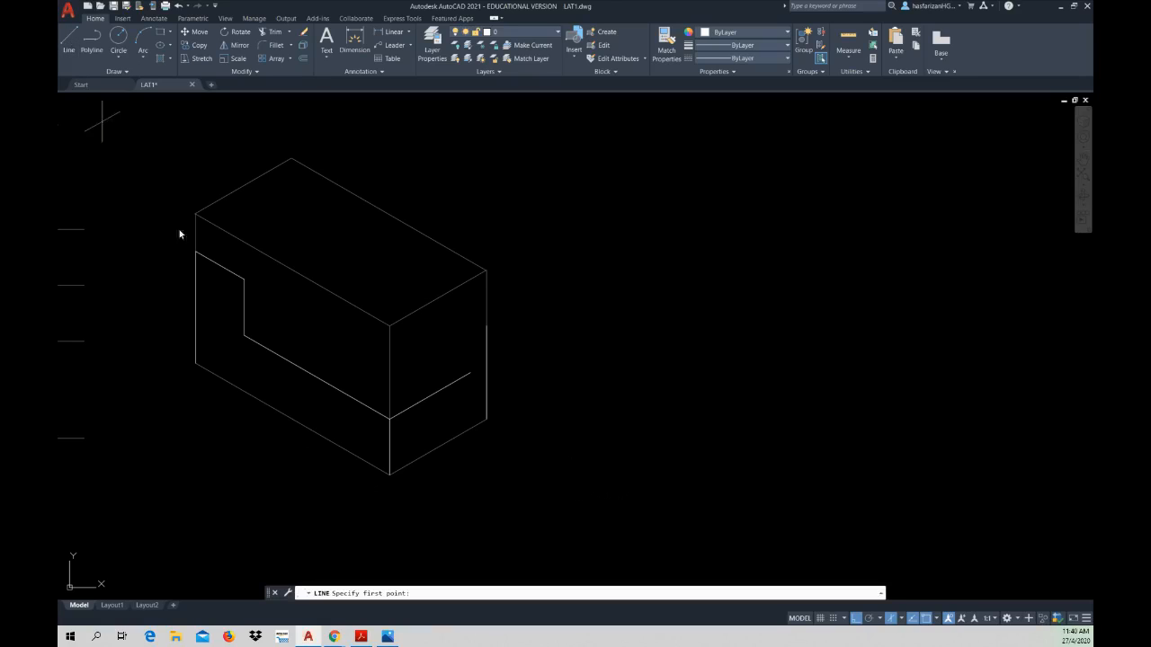
pyautogui.click(486, 326)
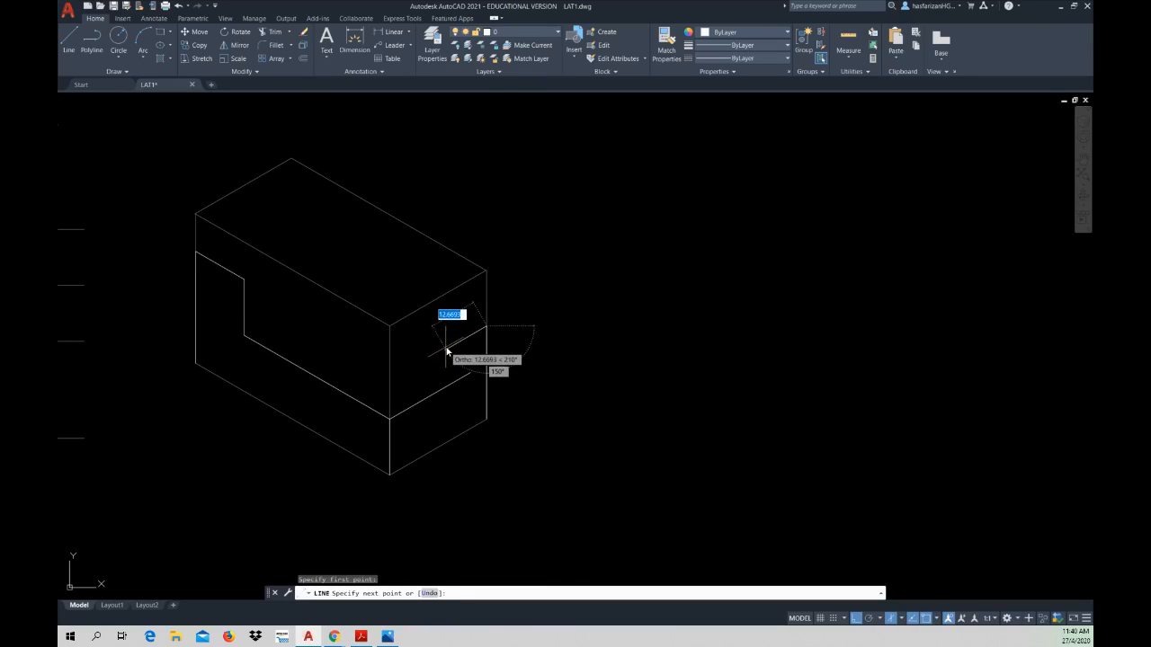
pyautogui.write('10')
pyautogui.press('Return')
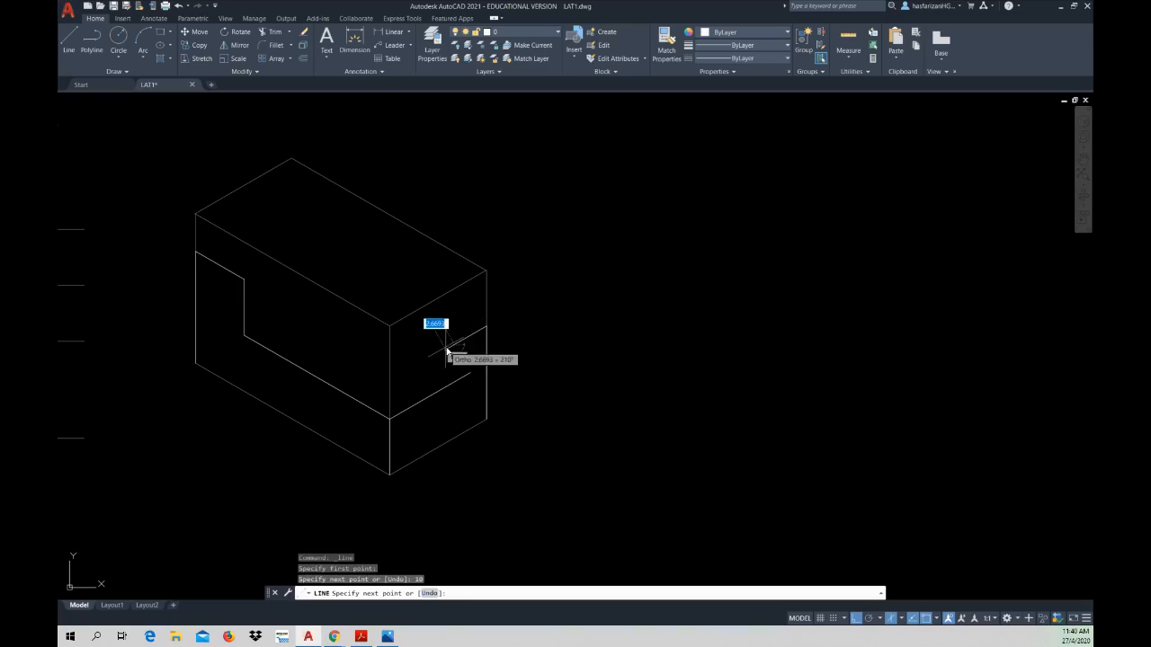
pyautogui.click(454, 409)
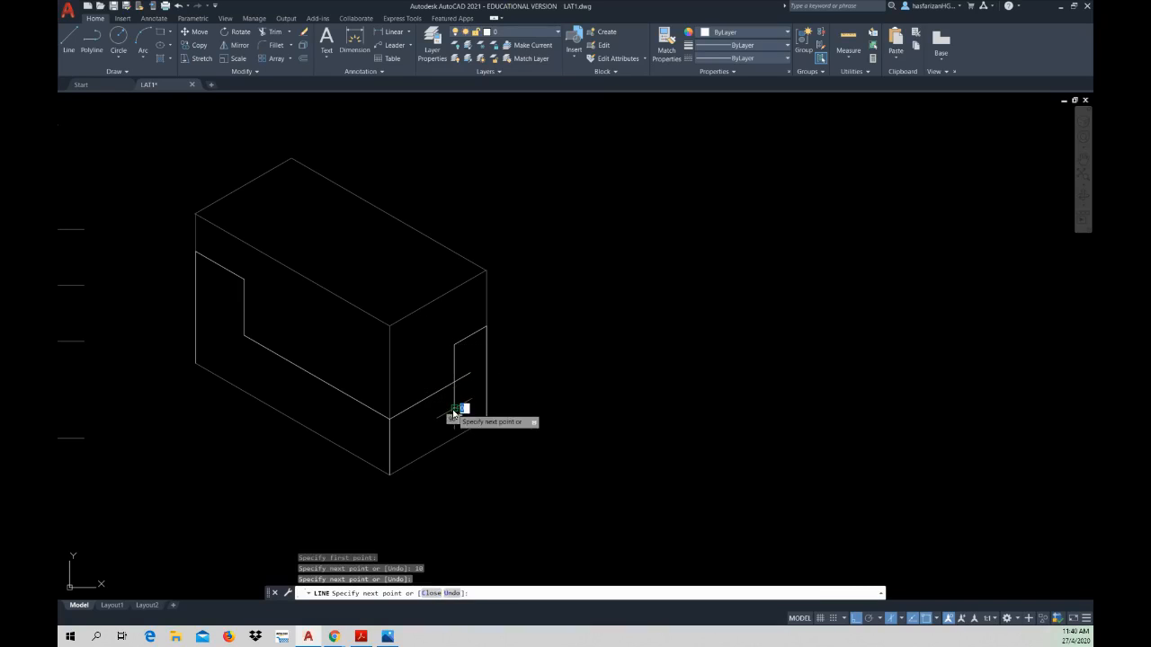
pyautogui.press('Escape')
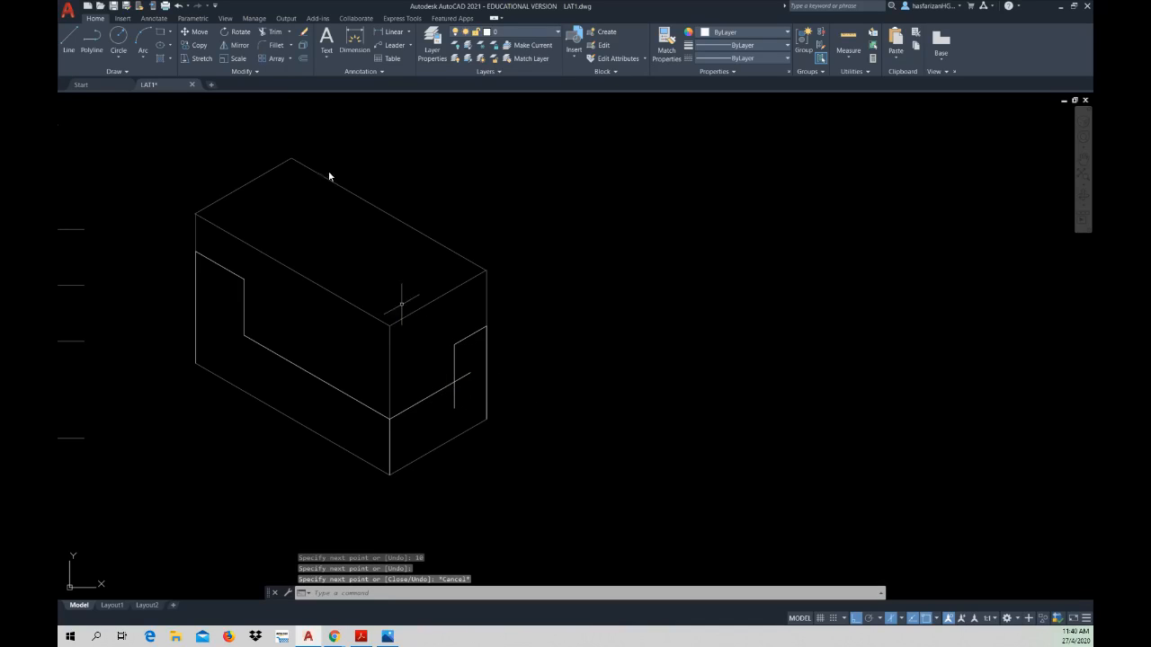
# Step: Trim the overshooting ends of the vertical and sloping lines to leave the right face's step profile
pyautogui.click(272, 32)
pyautogui.click(456, 400)
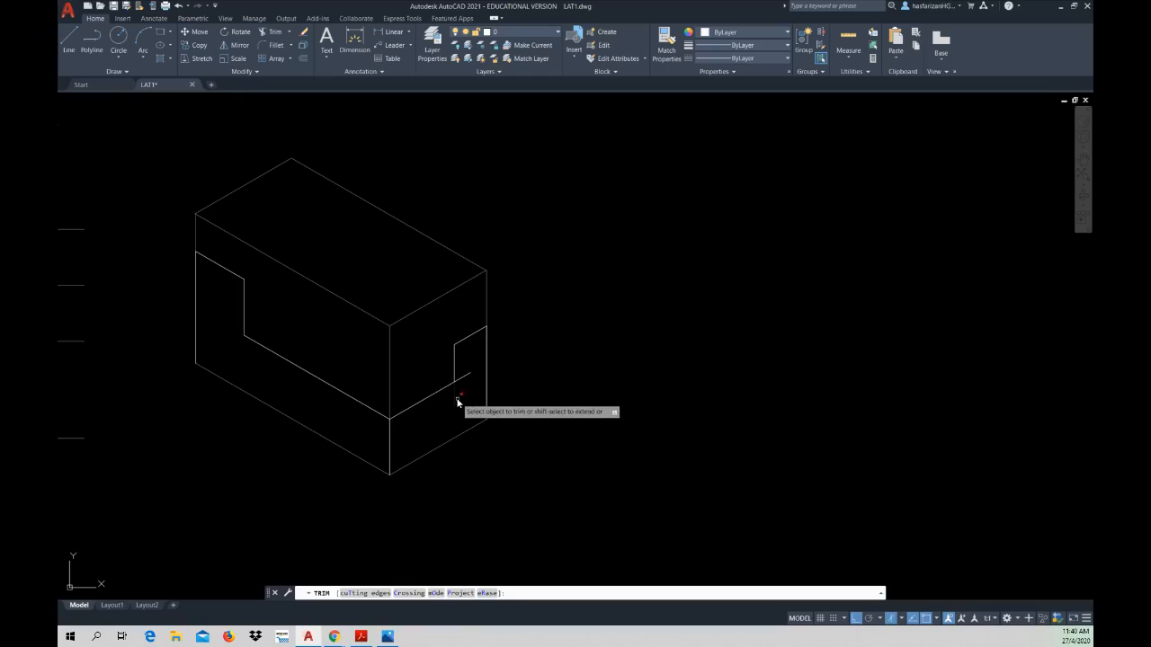
pyautogui.click(456, 400)
pyautogui.click(465, 380)
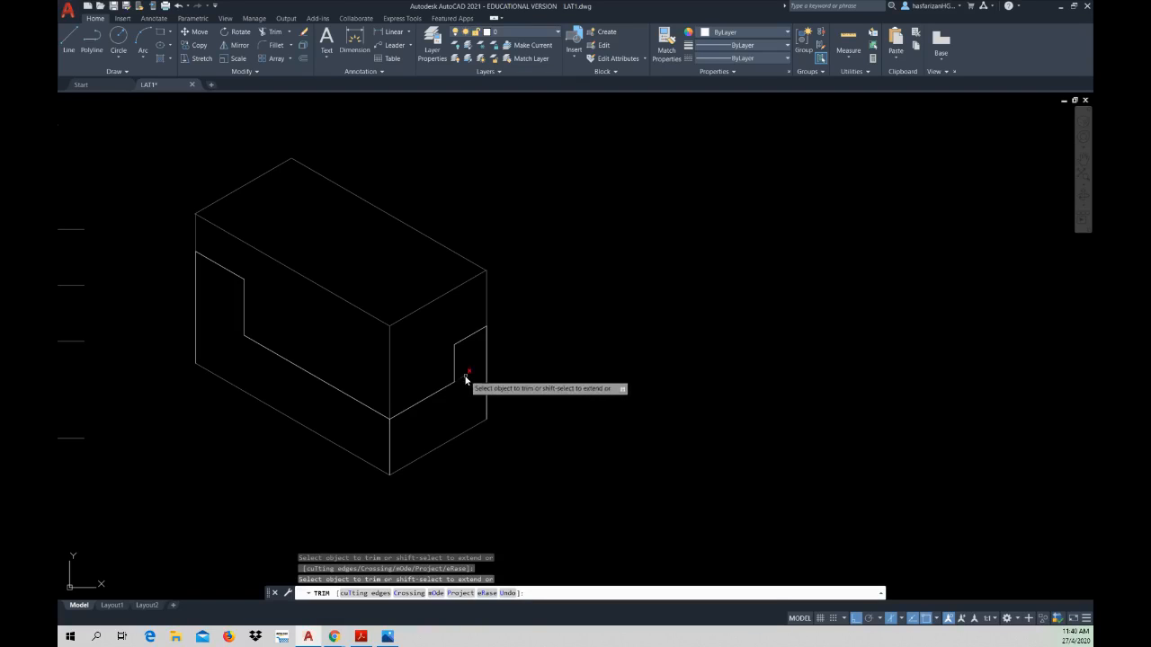
pyautogui.press('Escape')
pyautogui.press('Escape')
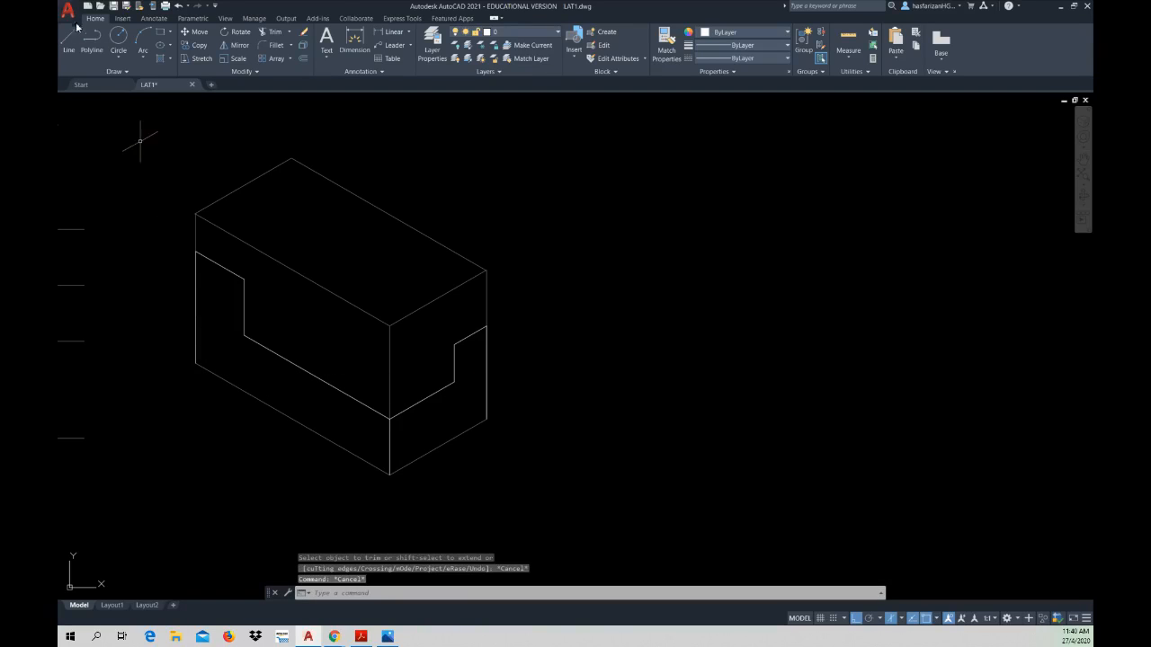
# Step: Trace the right face's lower edge with a line from the far lower corner to the box's front lower corner
pyautogui.click(77, 53)
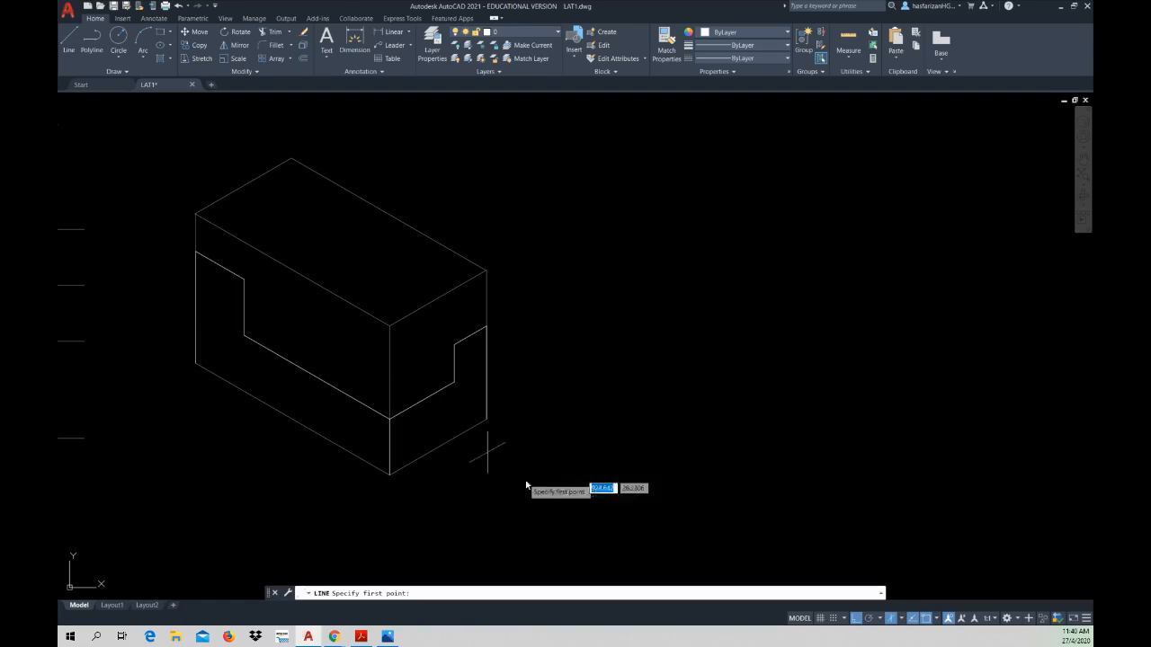
pyautogui.click(487, 418)
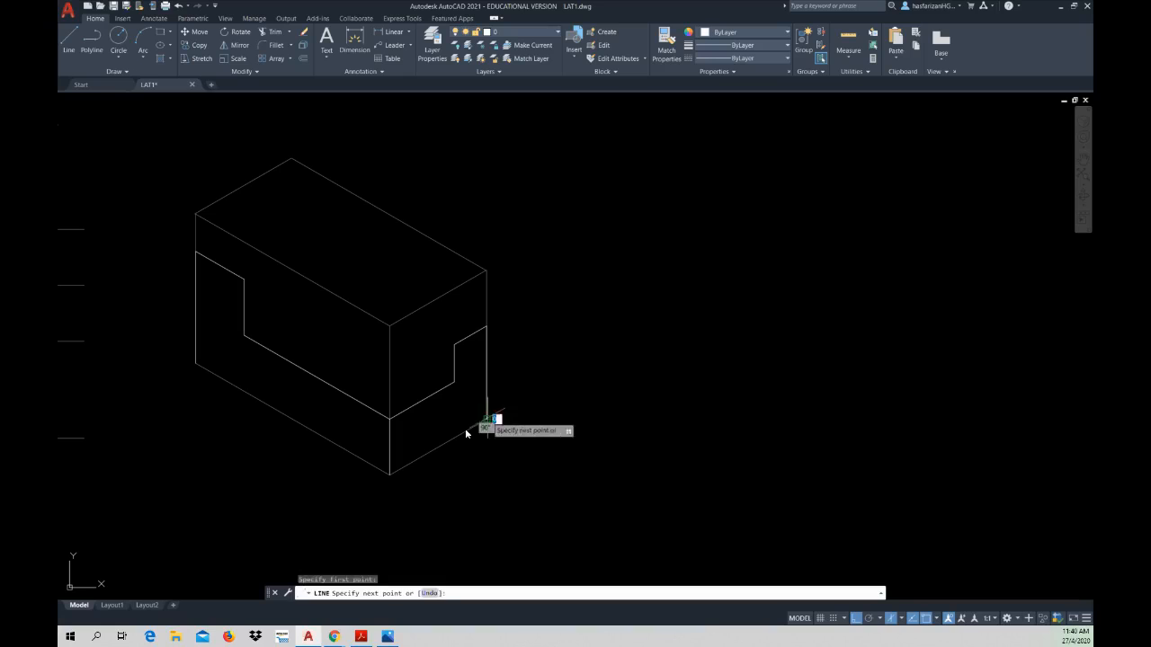
pyautogui.click(391, 476)
pyautogui.press('Escape')
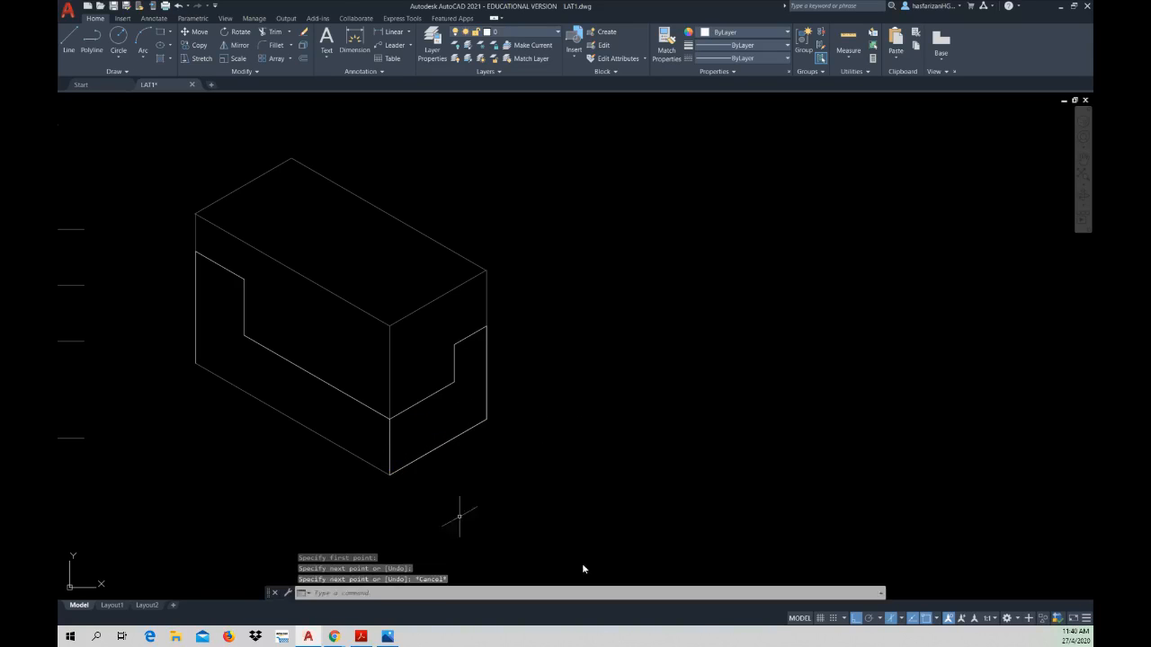
# Step: Switch to the left isoplane and trace the left face's lower edge from its far corner to the front lower corner
pyautogui.click(902, 620)
pyautogui.click(926, 568)
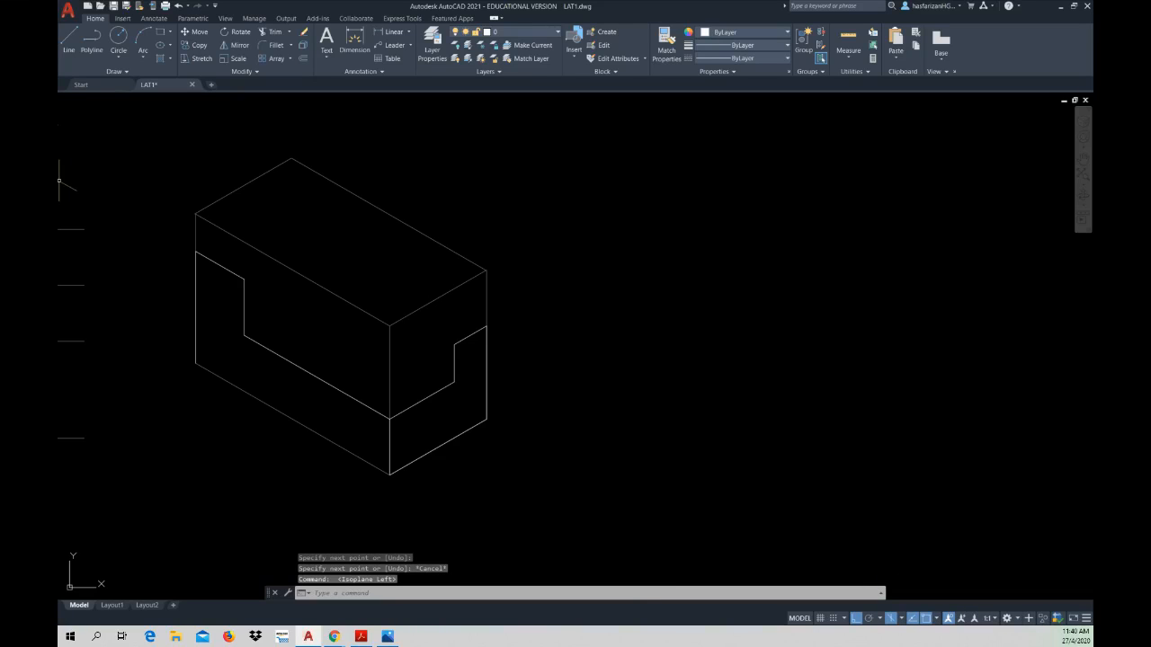
pyautogui.click(68, 40)
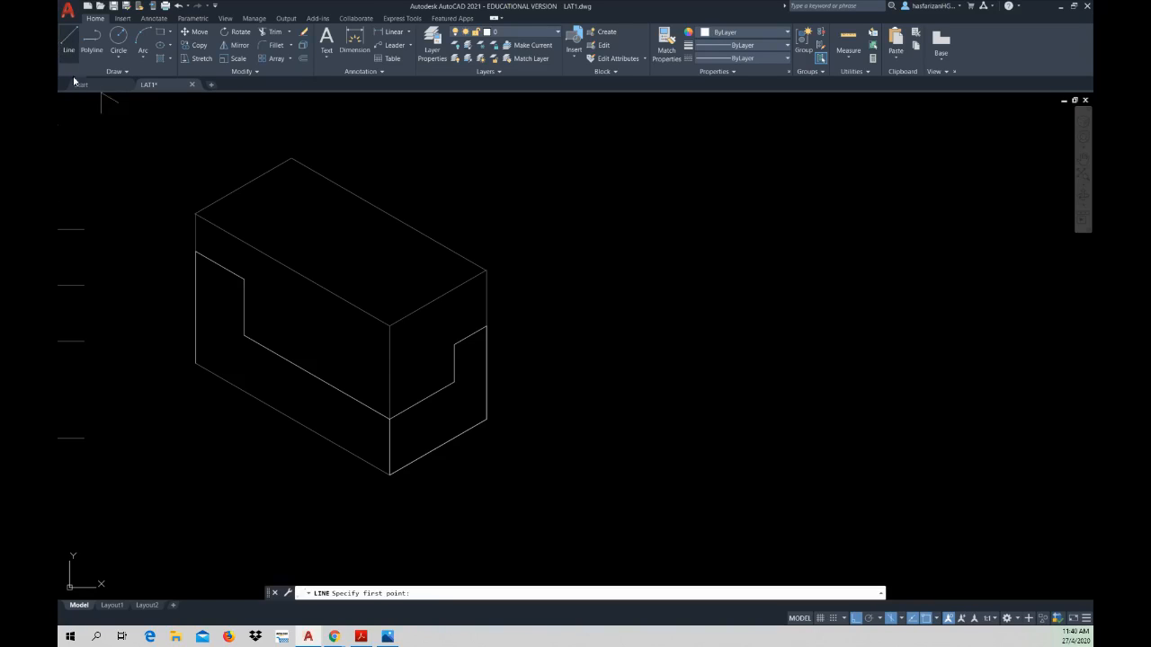
pyautogui.click(195, 363)
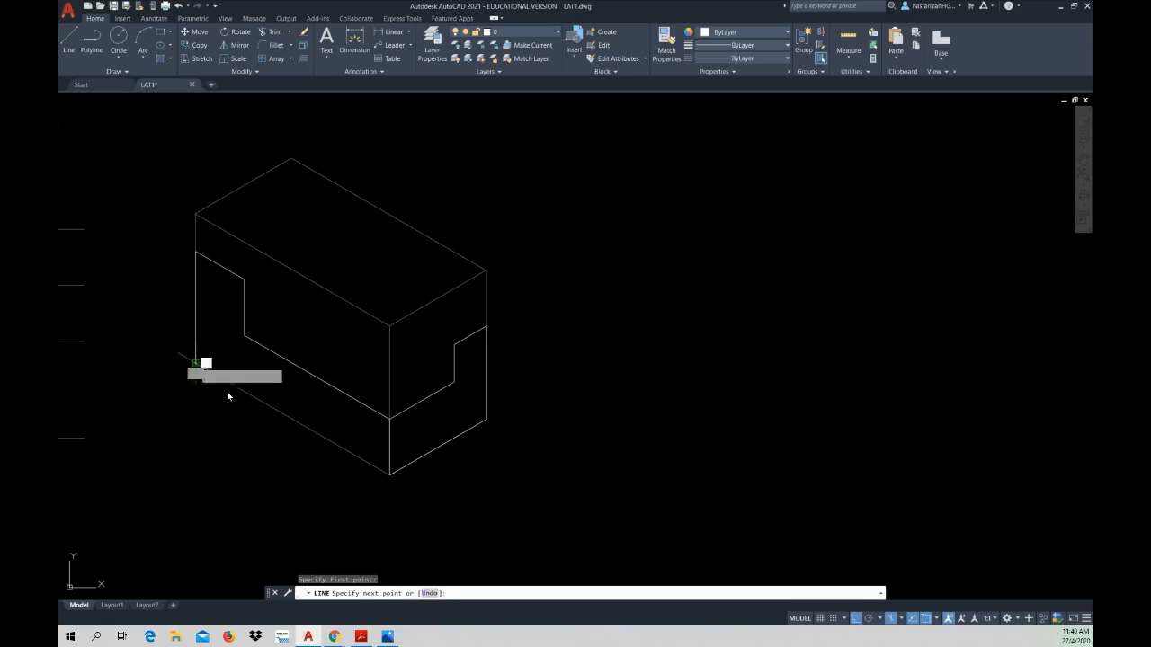
pyautogui.click(389, 471)
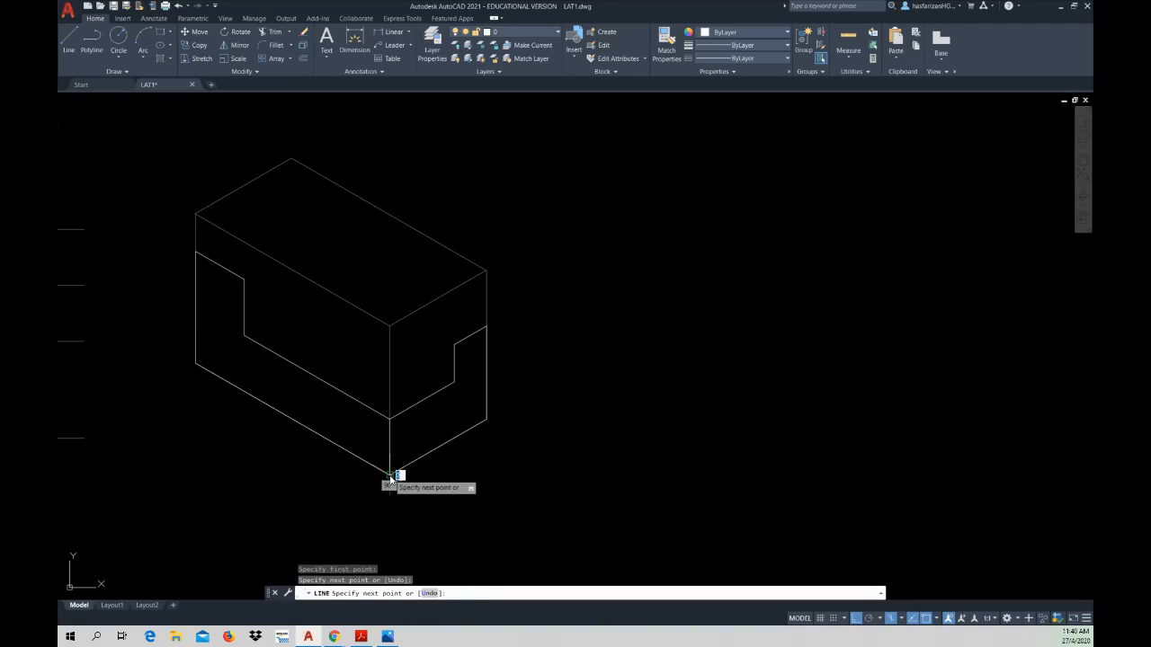
pyautogui.press('Escape')
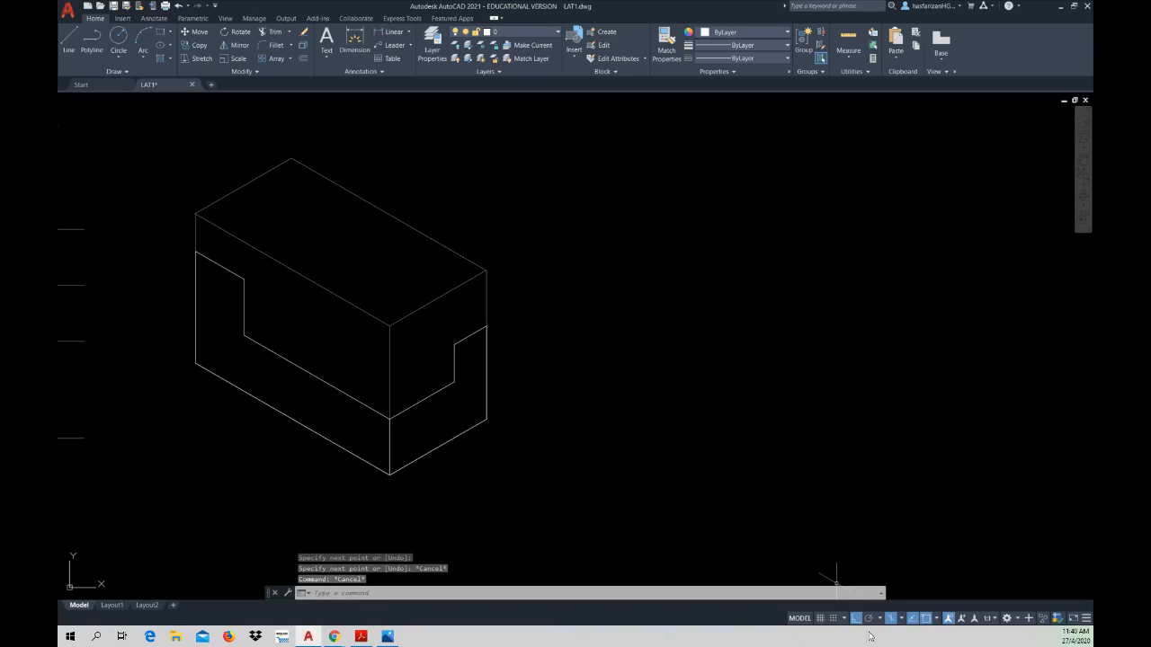
# Step: Set the isometric plane to Isoplane Top and check the Stepper in the PDF's Figure 3.2.1 before returning to AutoCAD
pyautogui.click(902, 619)
pyautogui.click(917, 584)
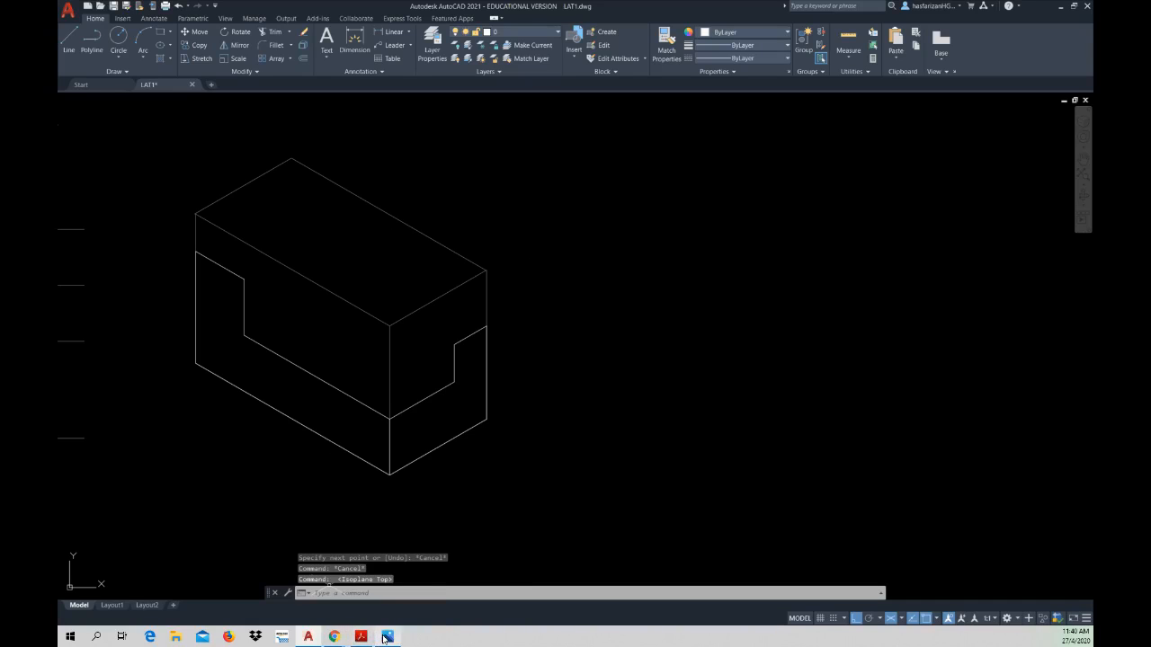
pyautogui.moveTo(384, 638)
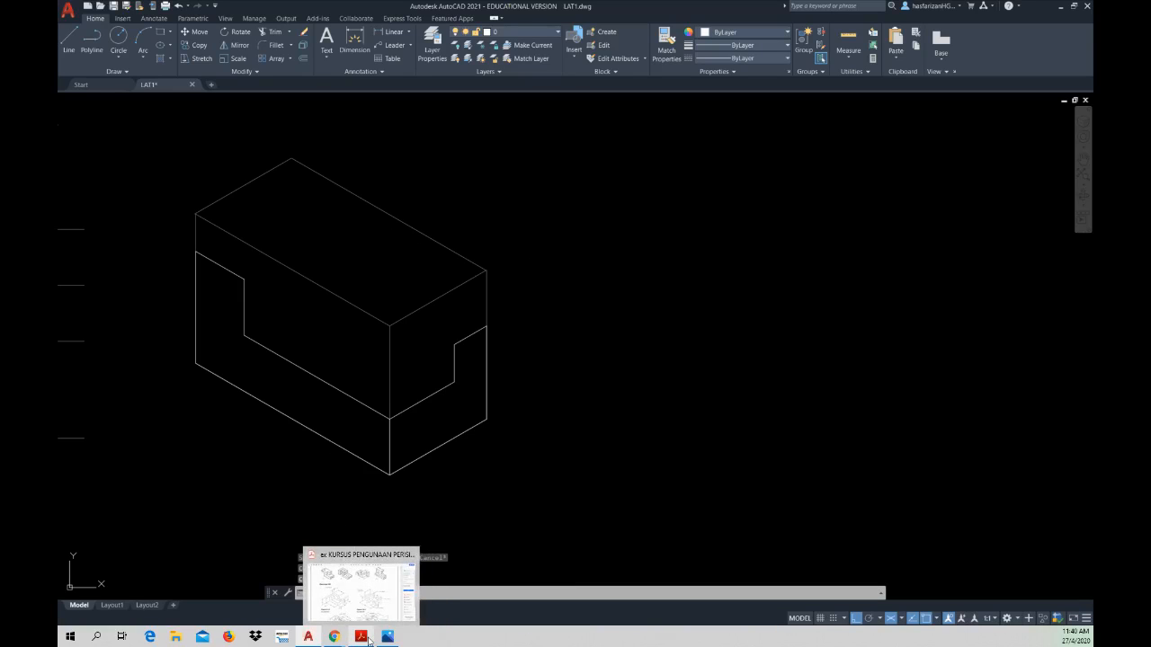
pyautogui.click(351, 595)
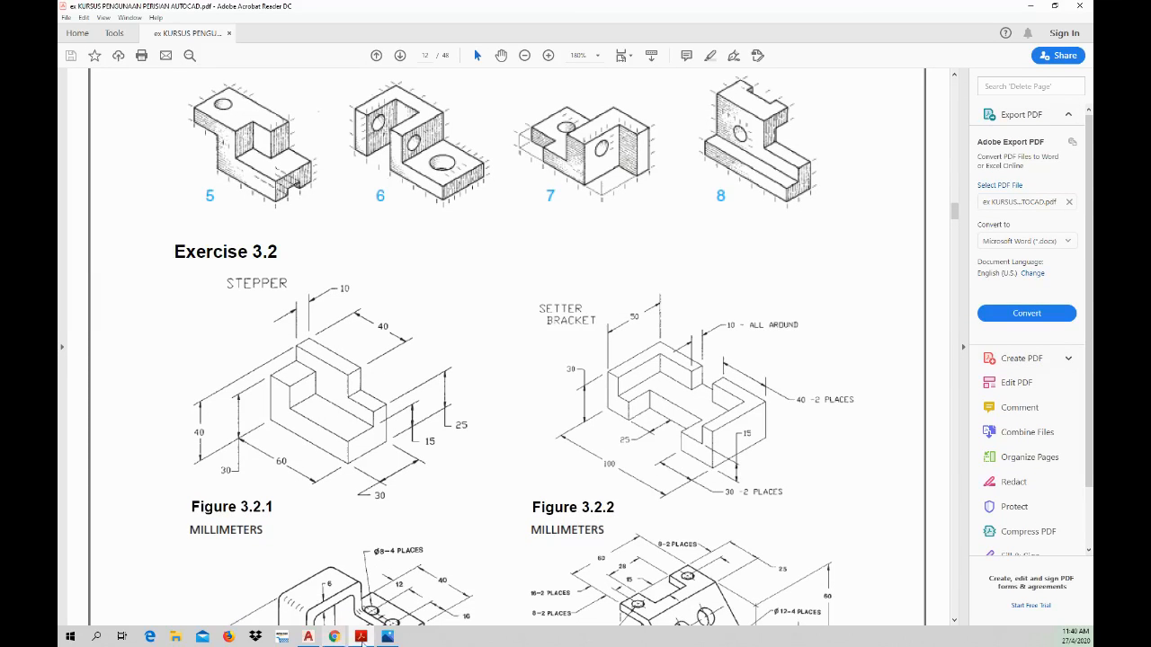
pyautogui.click(311, 637)
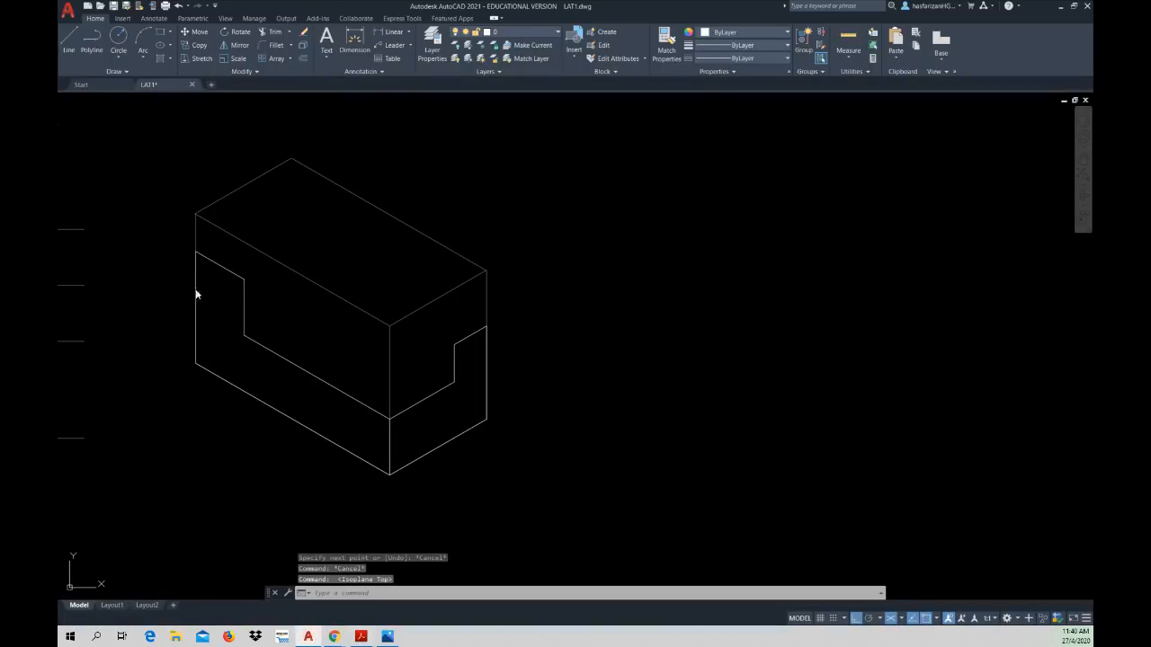
# Step: Draw a line from the box's top rear corner 10 mm along its short edge and 40 mm parallel to its long edge
pyautogui.click(69, 50)
pyautogui.click(291, 159)
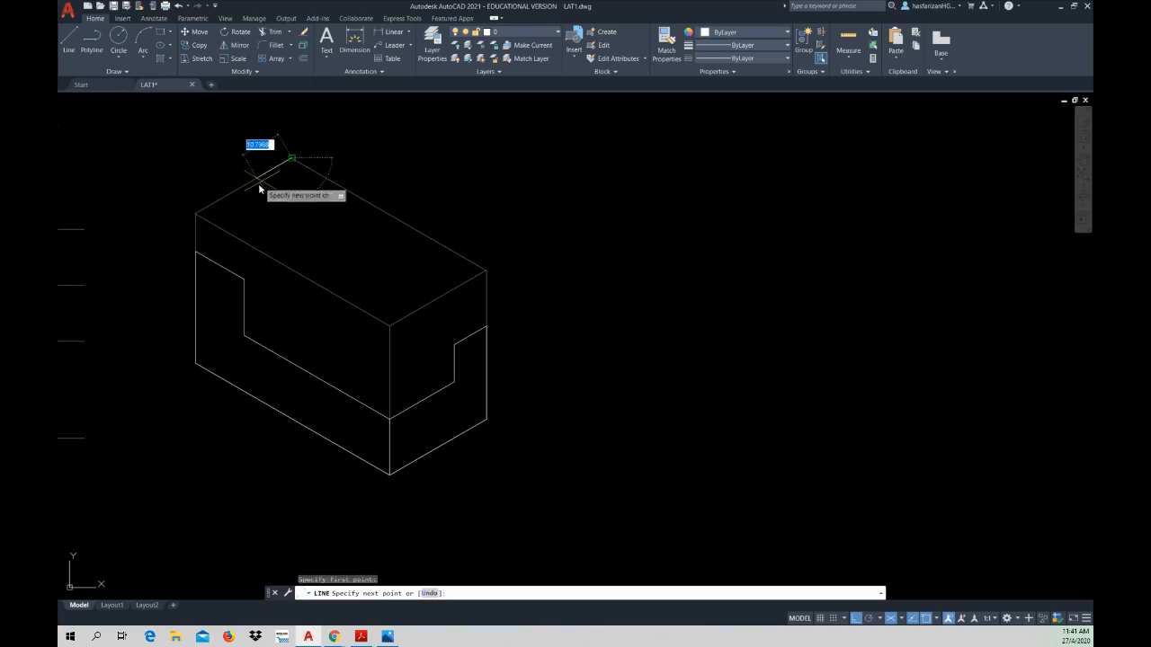
pyautogui.write('10')
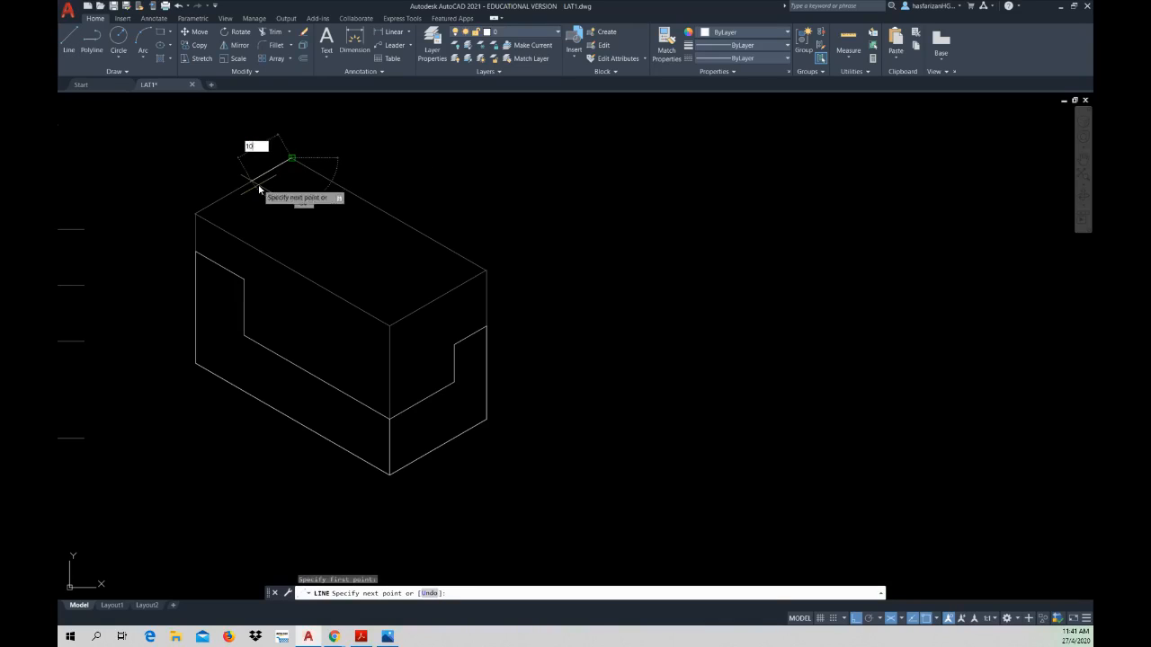
pyautogui.press('Return')
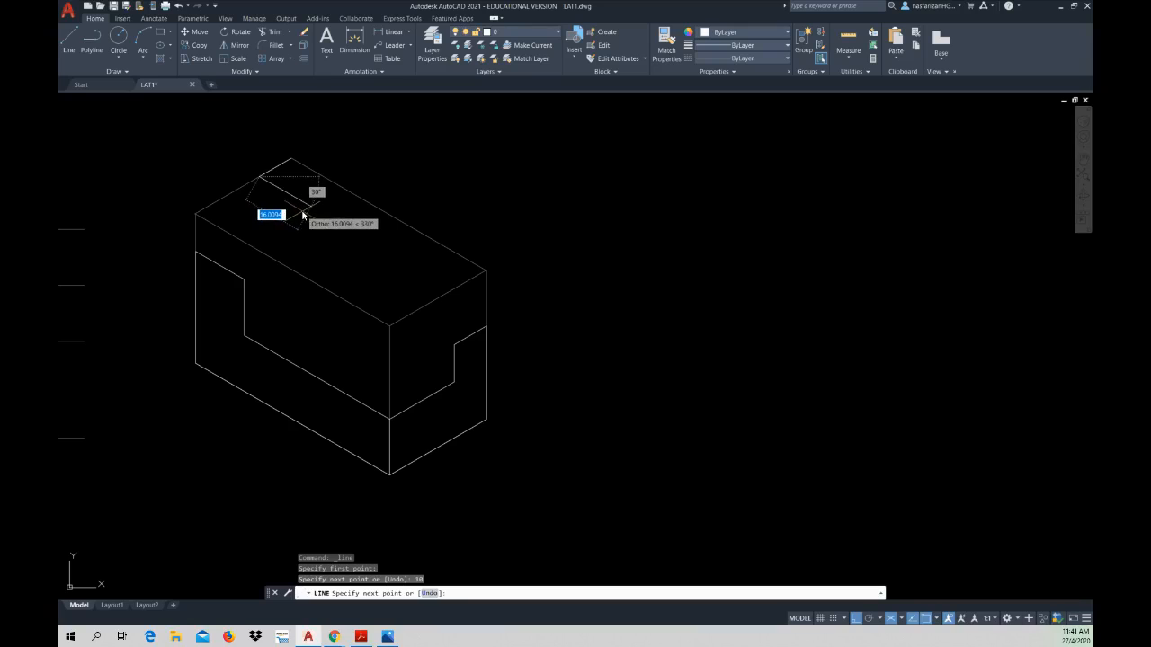
pyautogui.write('40')
pyautogui.press('Return')
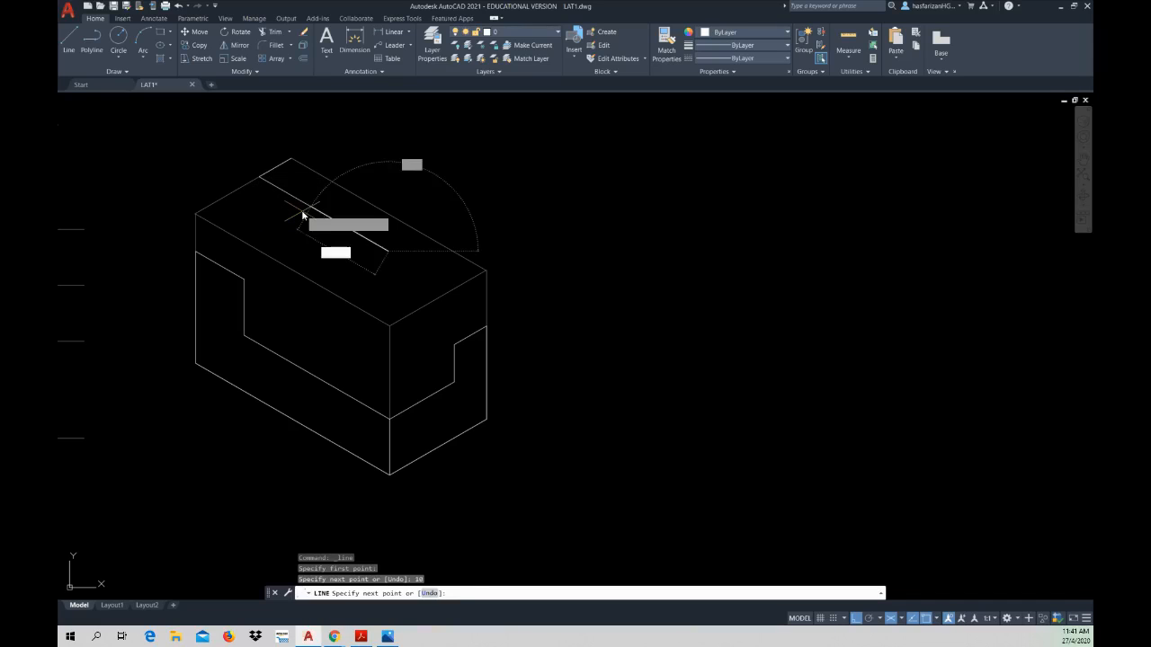
pyautogui.press('Escape')
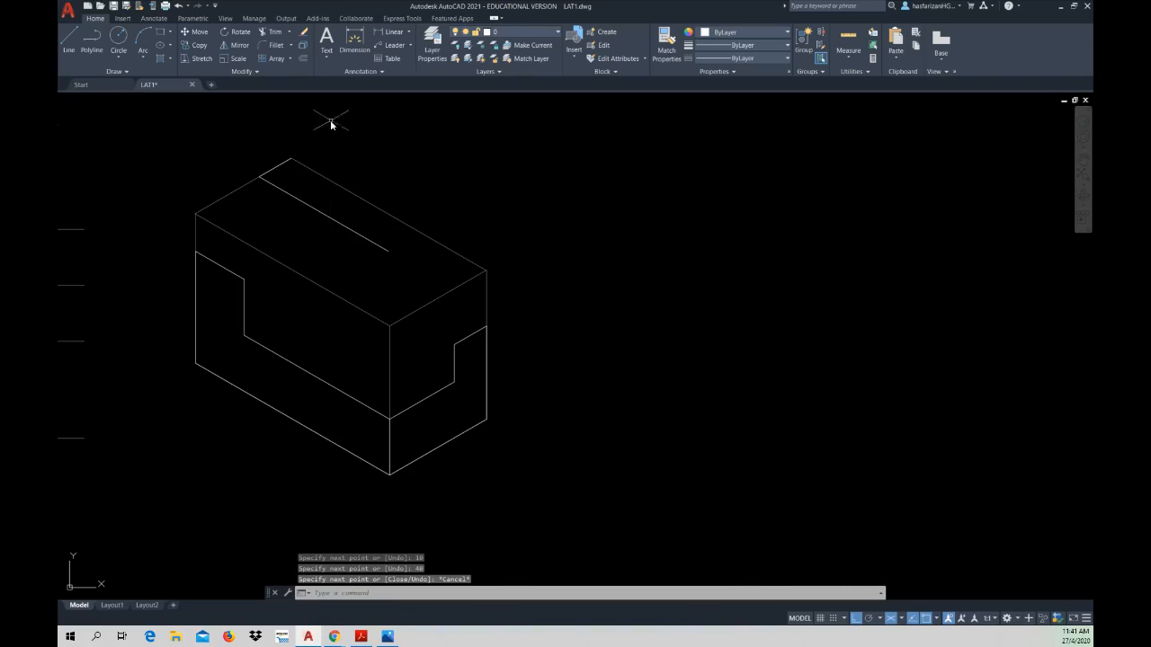
# Step: Draw a 40 mm line from the top rear corner along the box's long edge and join it to the parallel line's free end
pyautogui.rightClick(331, 124)
pyautogui.click(336, 125)
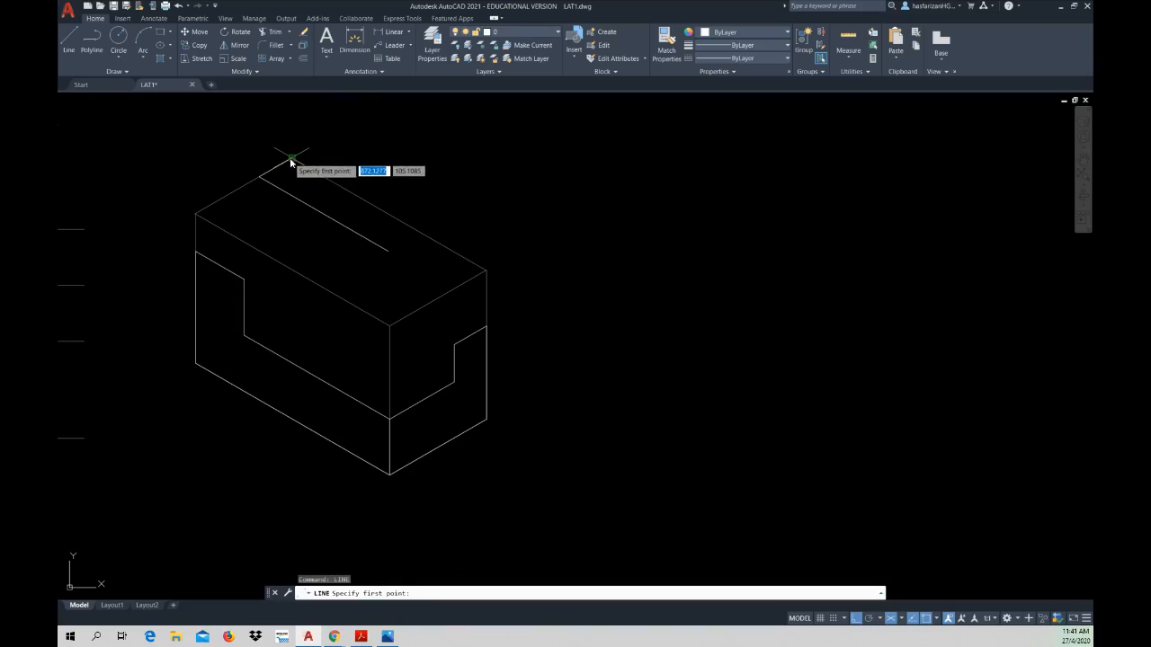
pyautogui.click(291, 159)
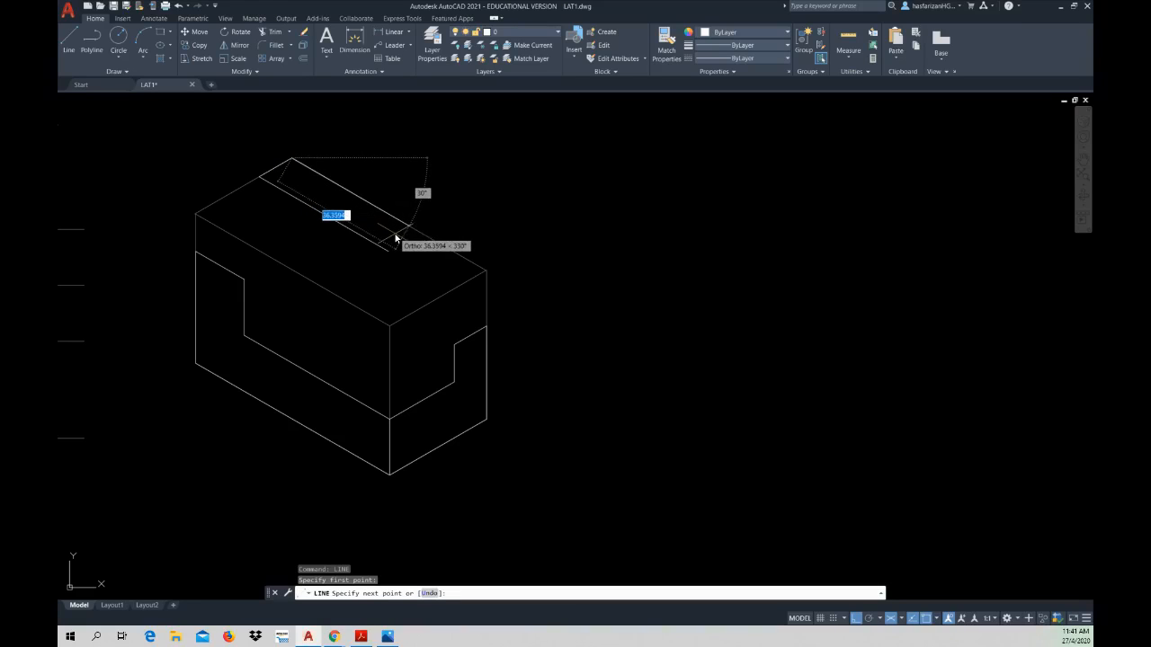
pyautogui.write('40')
pyautogui.press('Return')
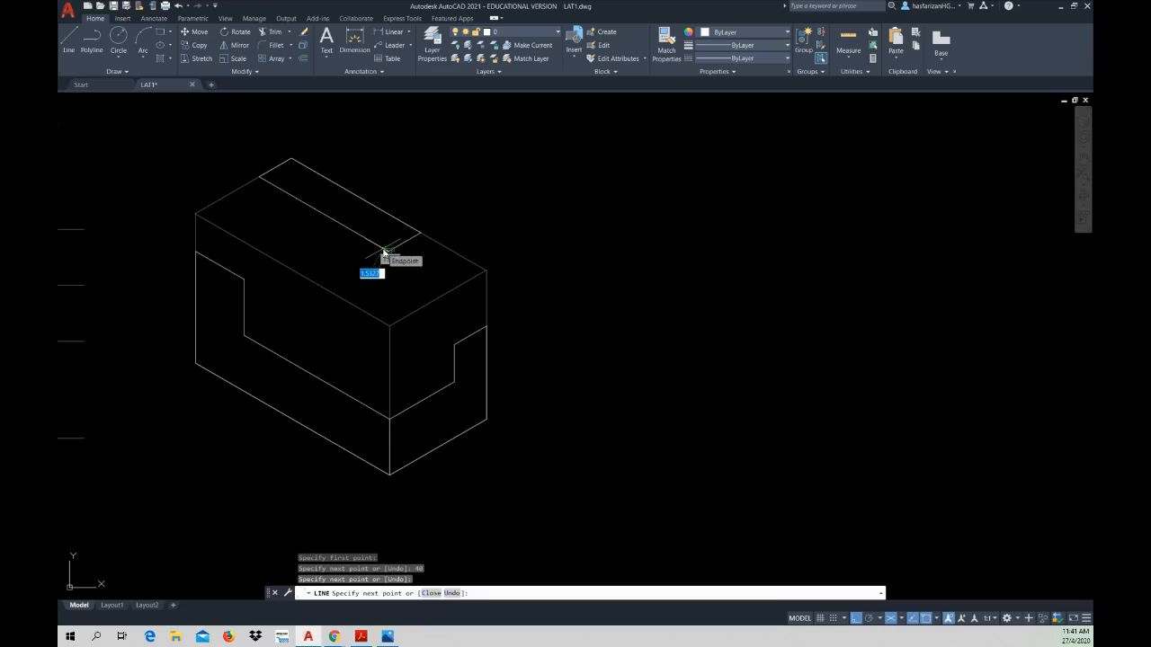
pyautogui.click(384, 251)
pyautogui.press('Escape')
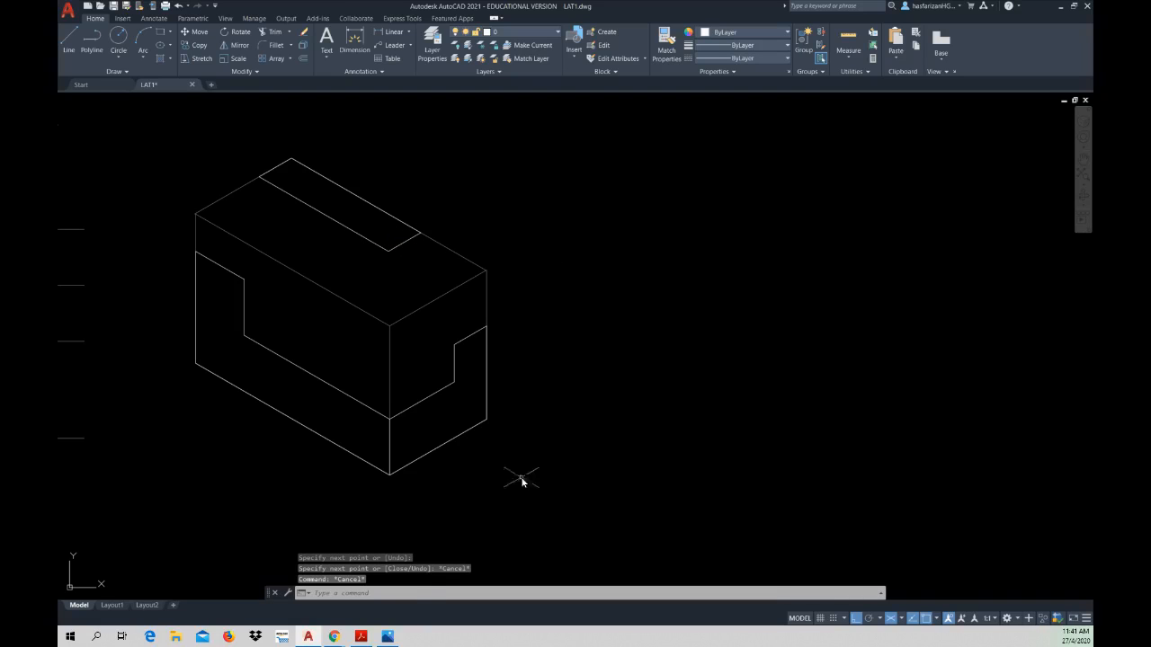
# Step: Check the Stepper in the PDF's Figure 3.2.1 and draw a 20 mm depth line at 30° from the left face's highest outer corner
pyautogui.click(360, 637)
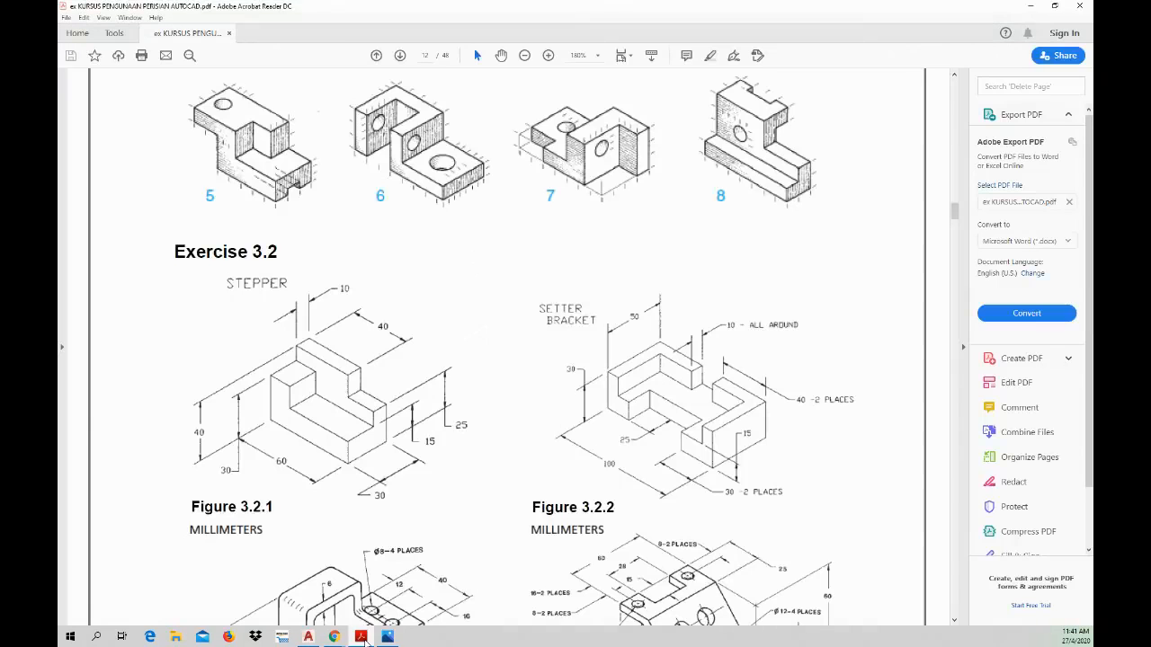
pyautogui.click(361, 637)
pyautogui.click(360, 636)
pyautogui.click(375, 638)
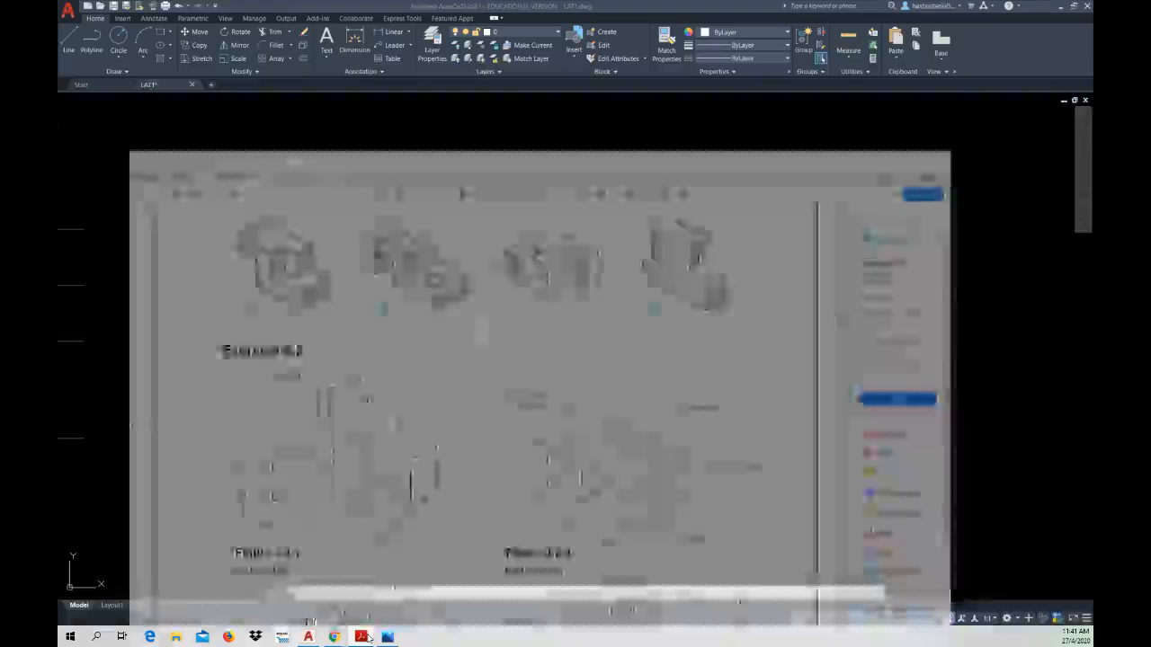
pyautogui.click(74, 51)
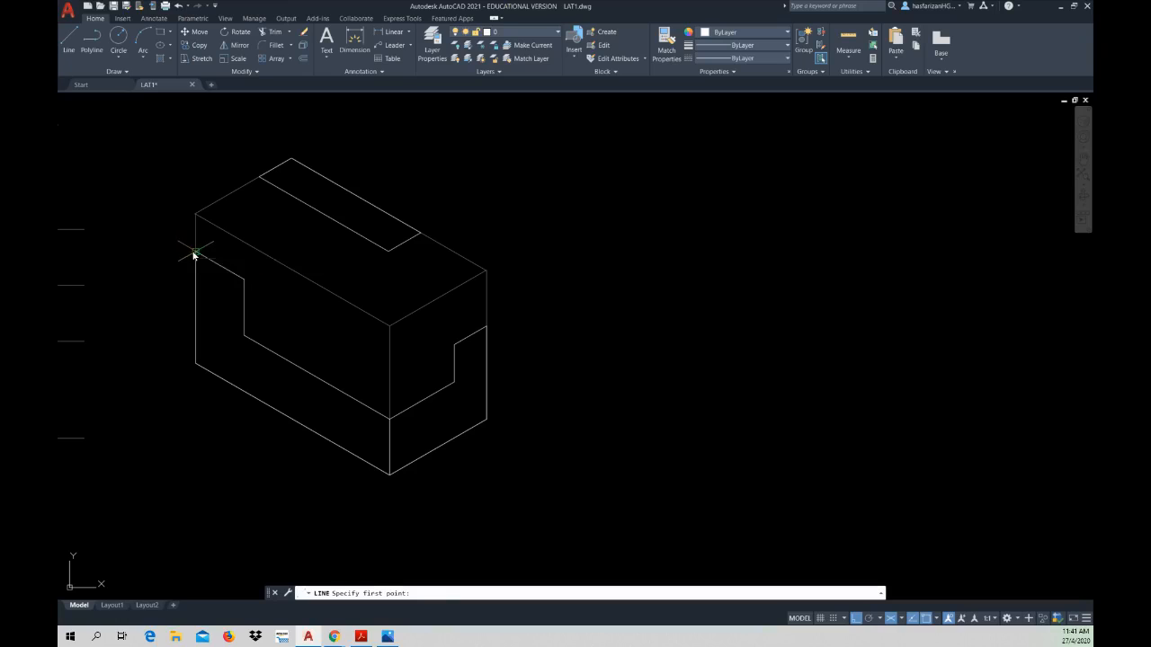
pyautogui.click(191, 252)
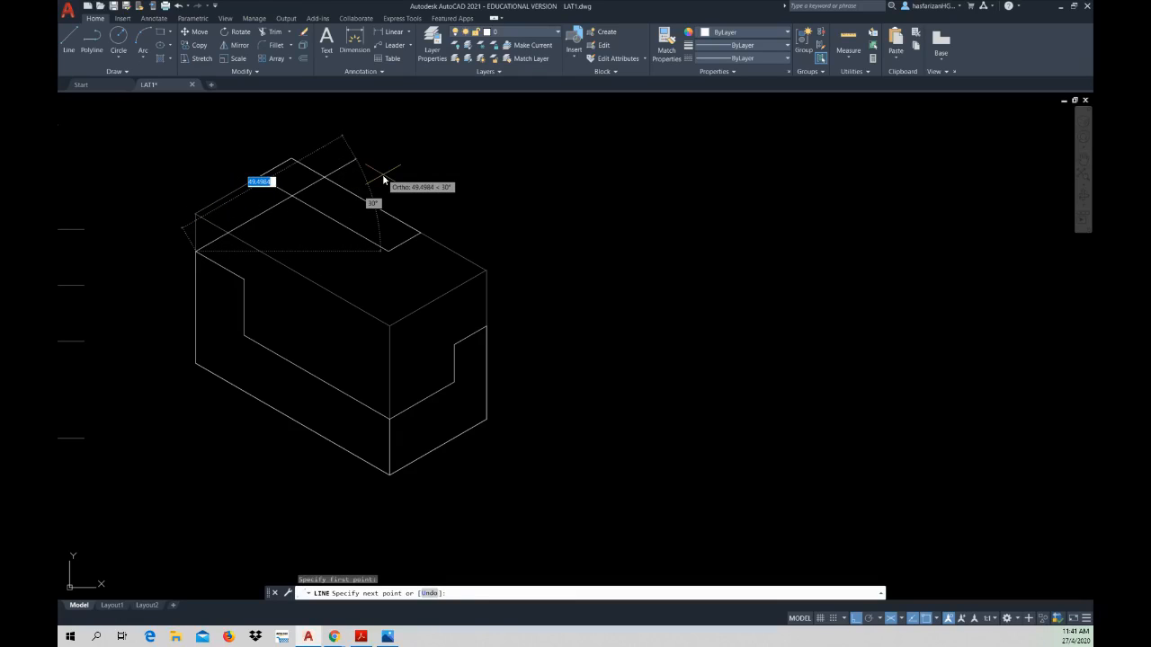
pyautogui.write('20')
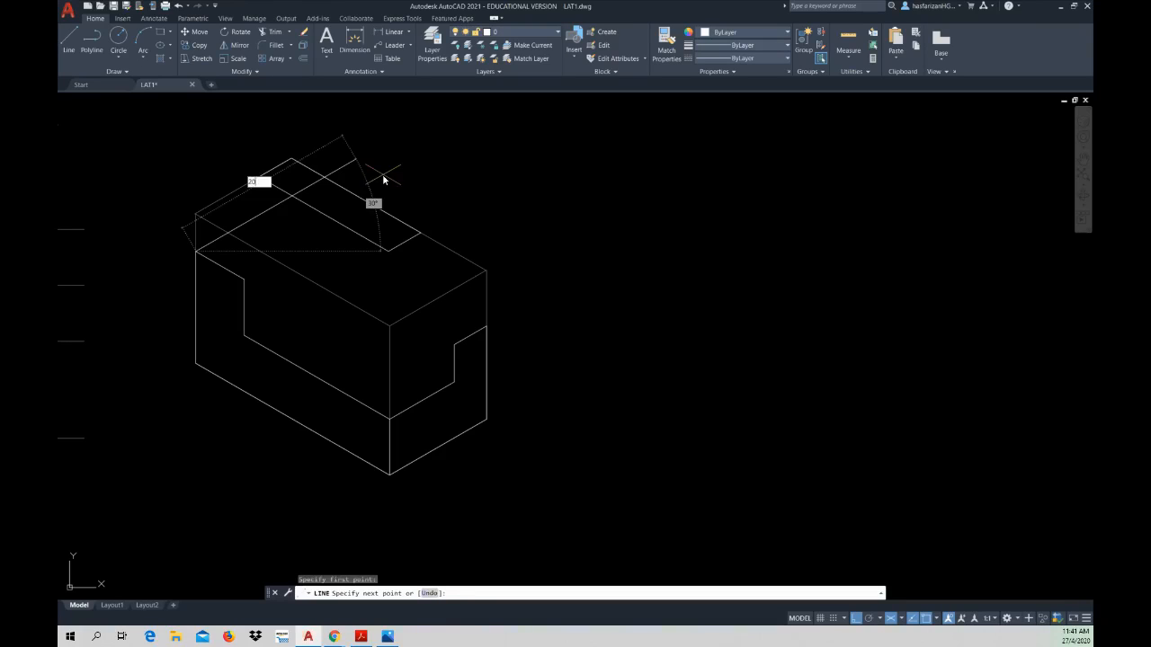
pyautogui.press('Return')
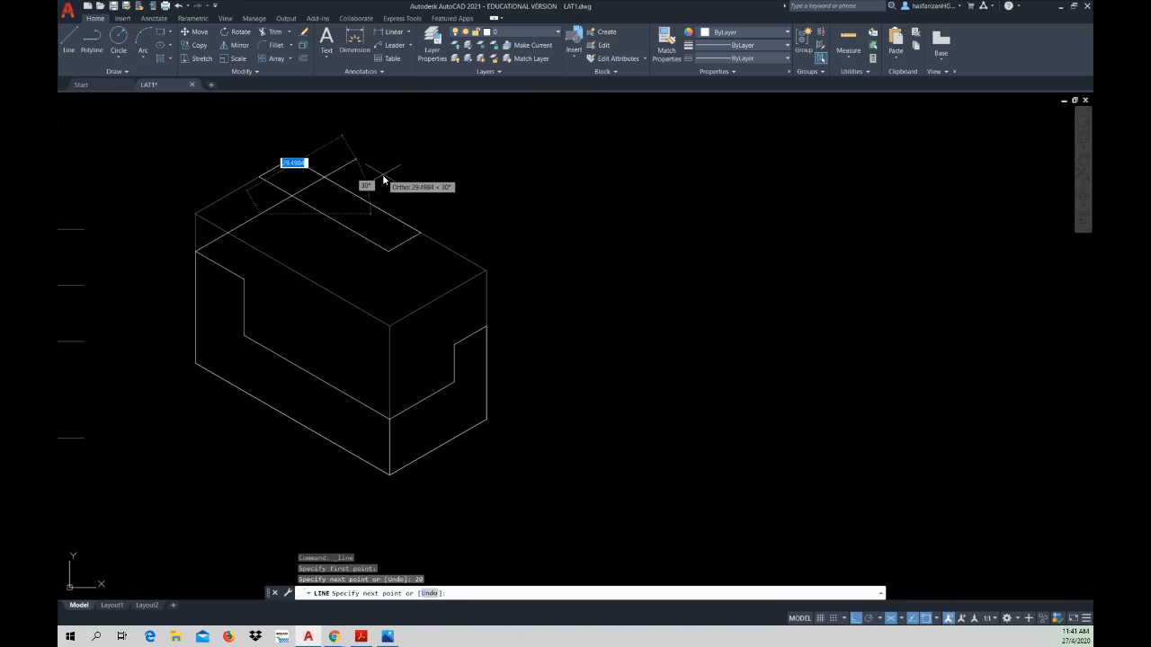
pyautogui.press('Escape')
pyautogui.press('Escape')
pyautogui.press('Escape')
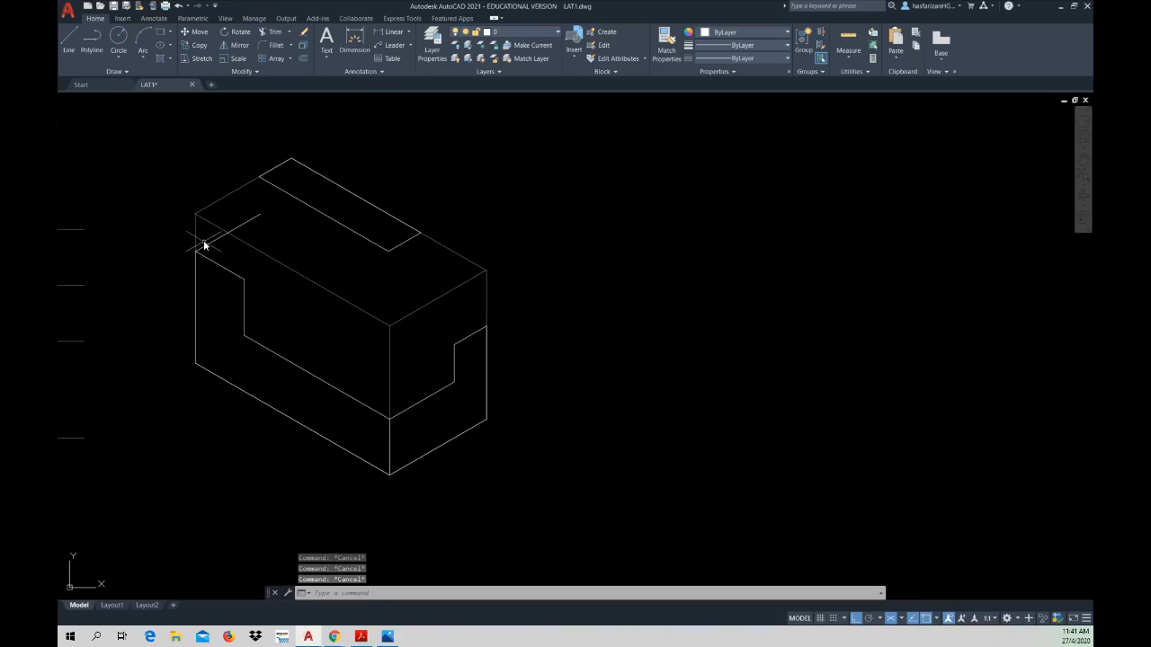
# Step: Draw a 20 mm depth line from the raised step's inner upper corner and connect its end to the parallel depth line, closing the step's top
pyautogui.click(70, 44)
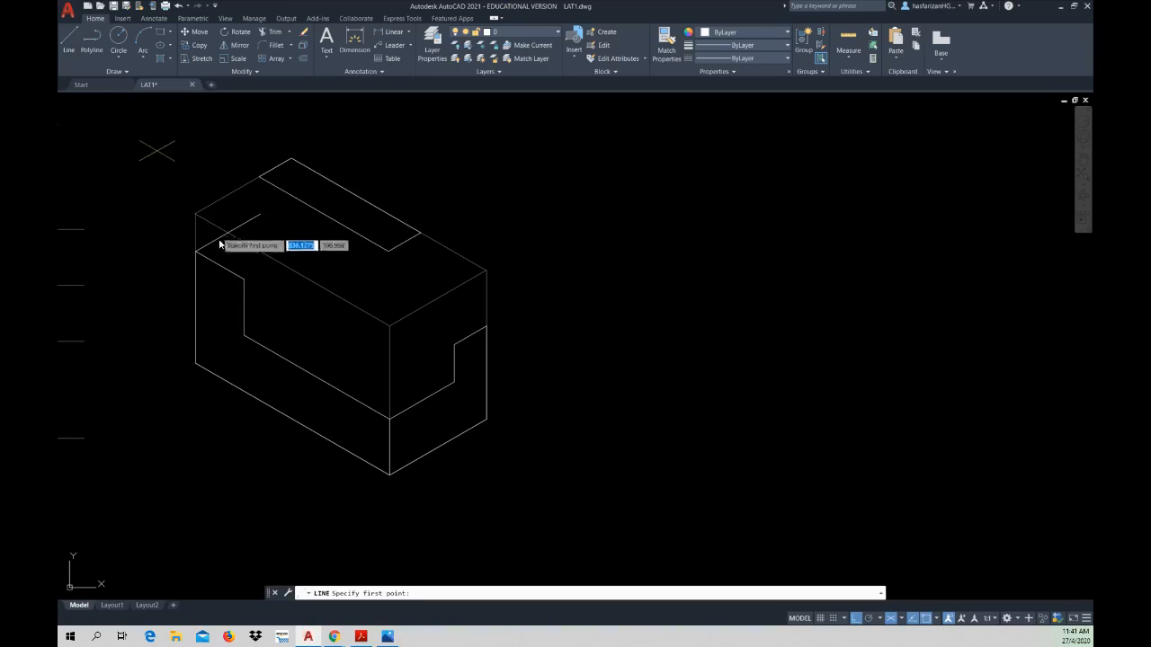
pyautogui.click(243, 280)
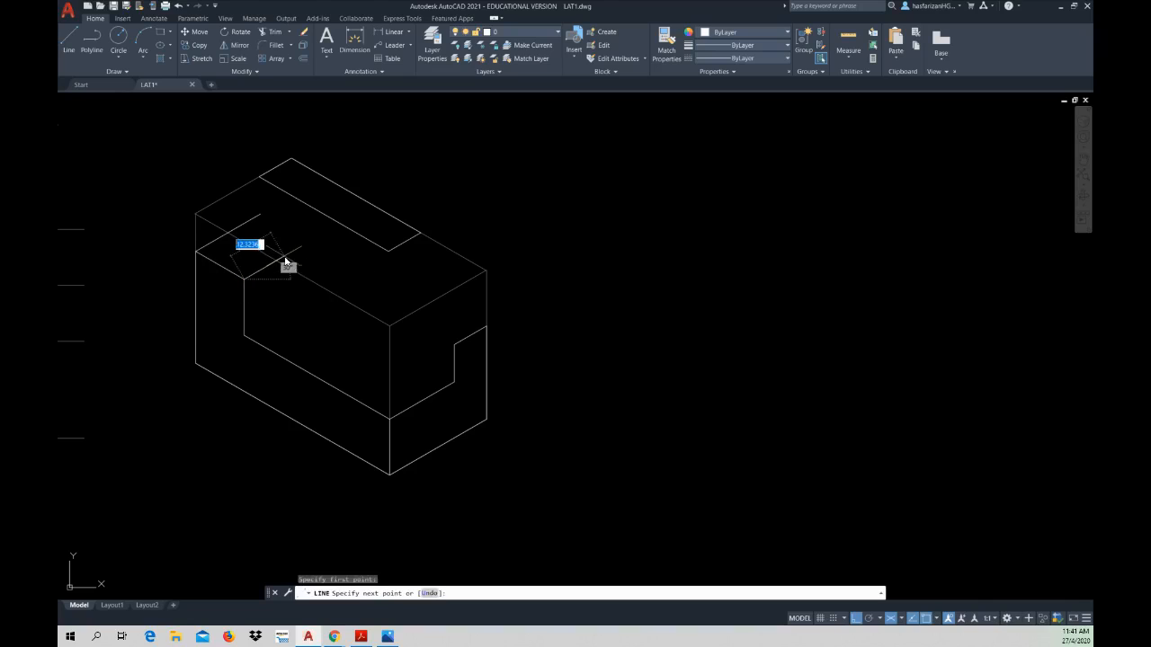
pyautogui.write('20')
pyautogui.press('Return')
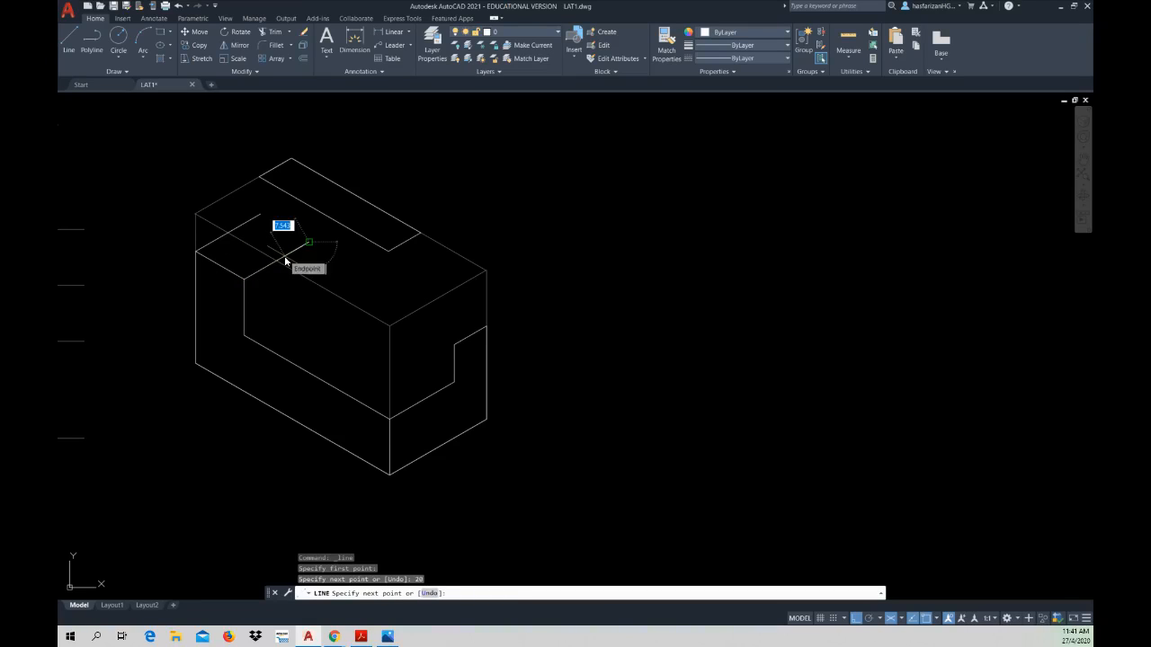
pyautogui.click(265, 215)
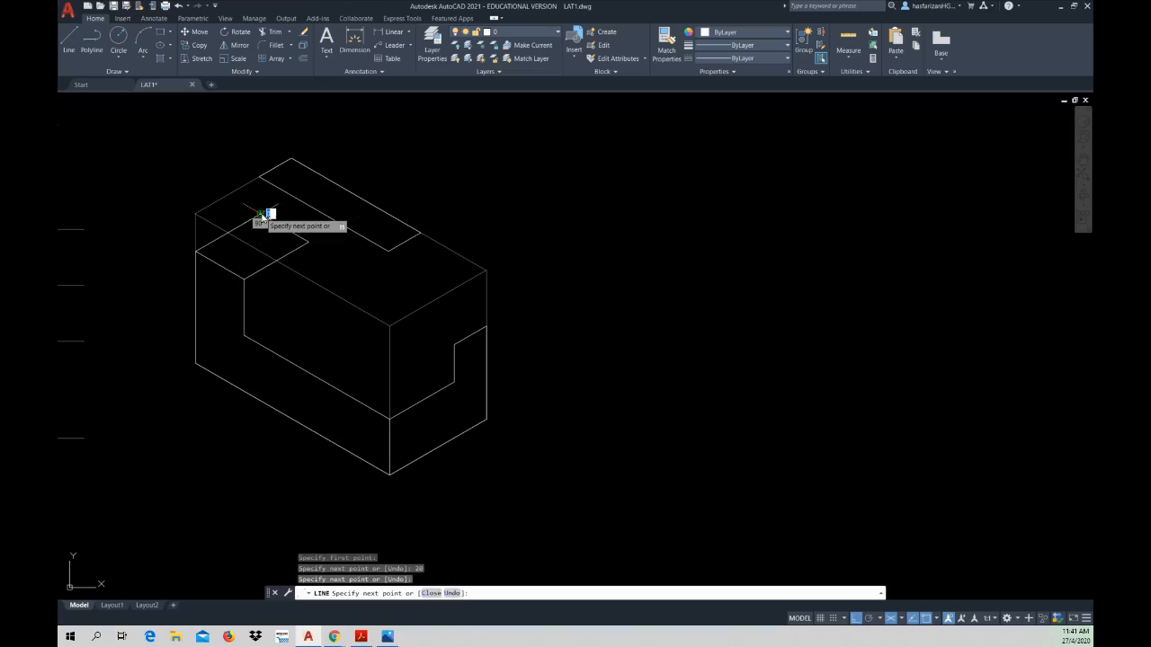
pyautogui.press('Escape')
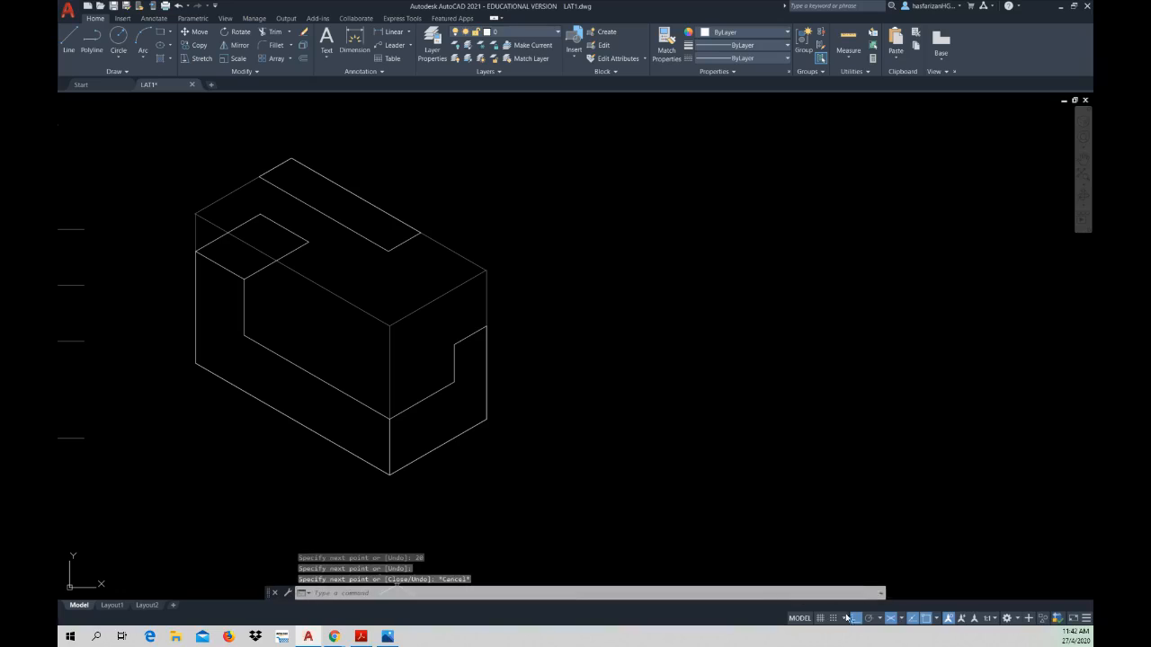
# Step: Switch to Isoplane Left and draw a vertical line from the top strip's outer front corner to the raised step's rear corner below it
pyautogui.click(900, 619)
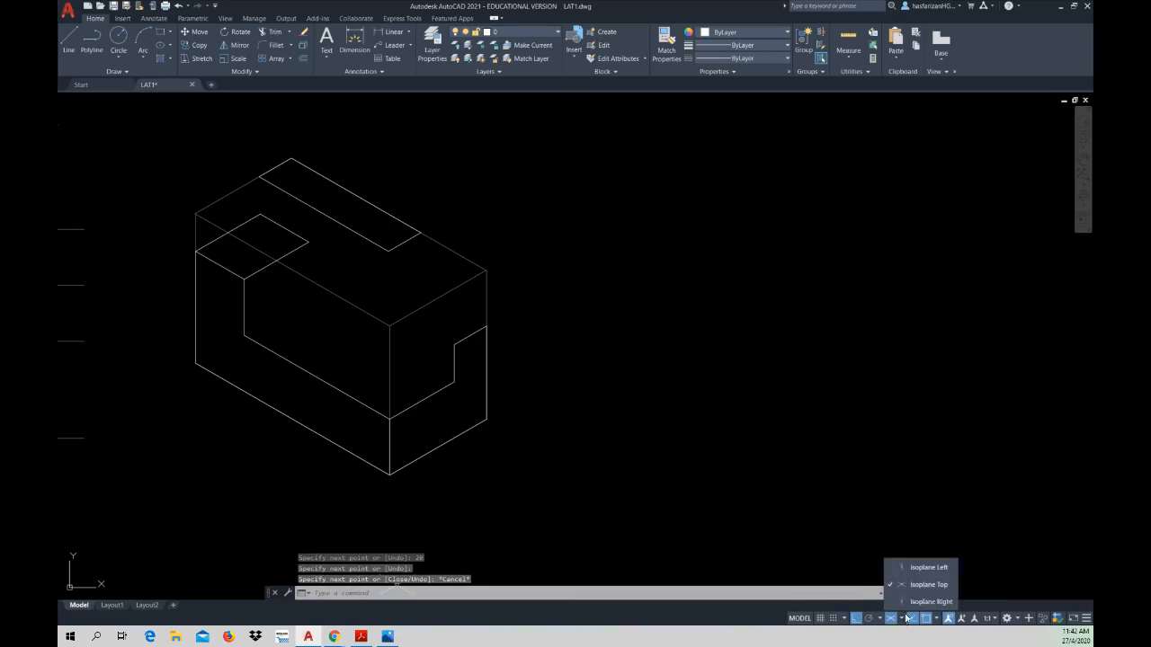
pyautogui.click(896, 565)
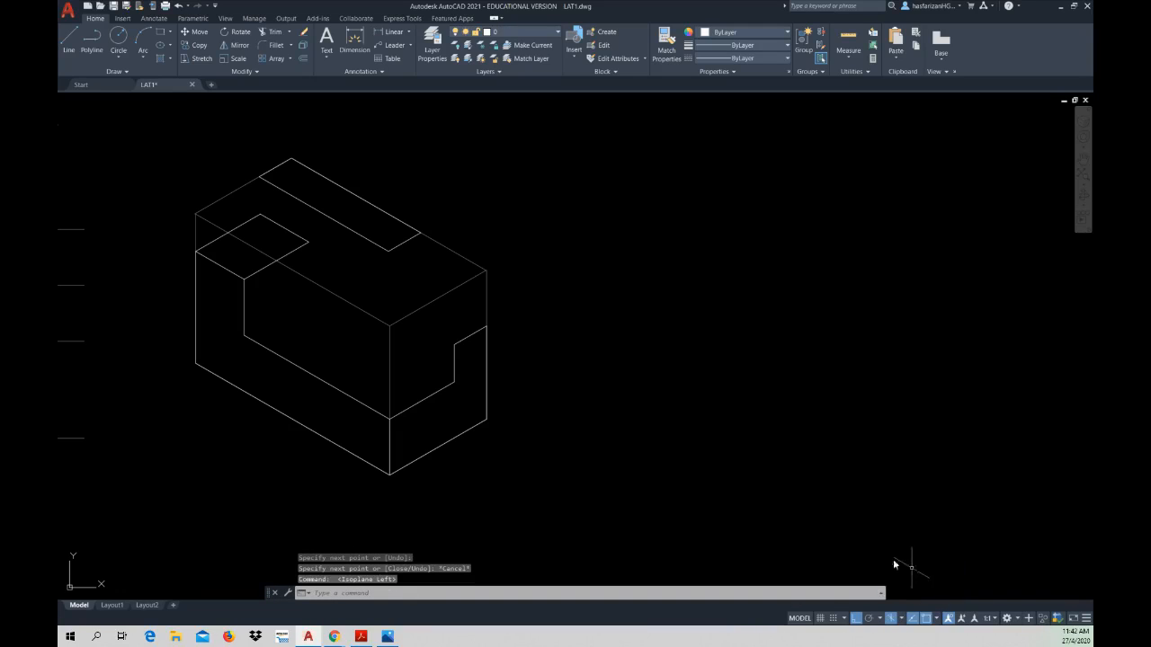
pyautogui.click(71, 41)
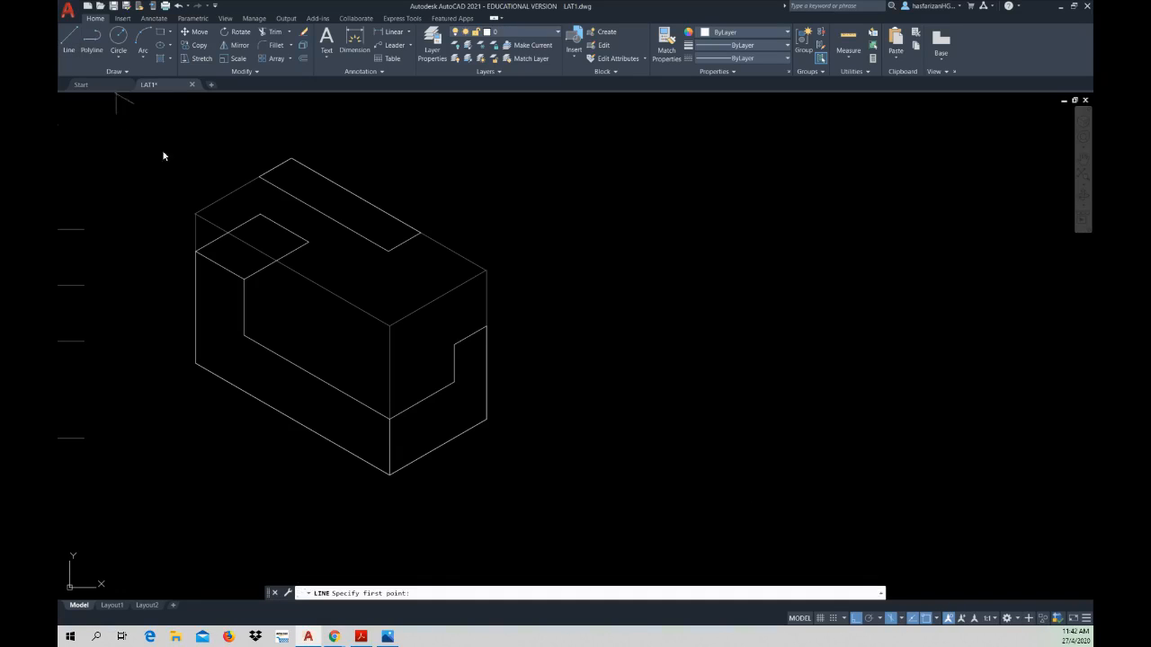
pyautogui.click(259, 178)
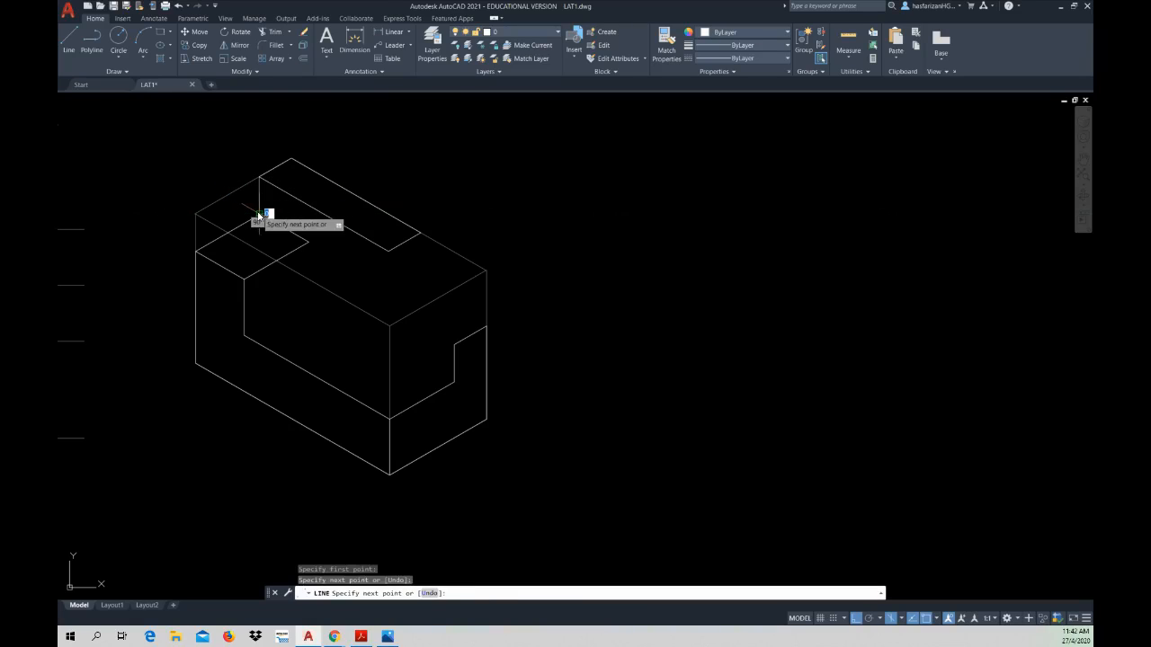
pyautogui.press('Escape')
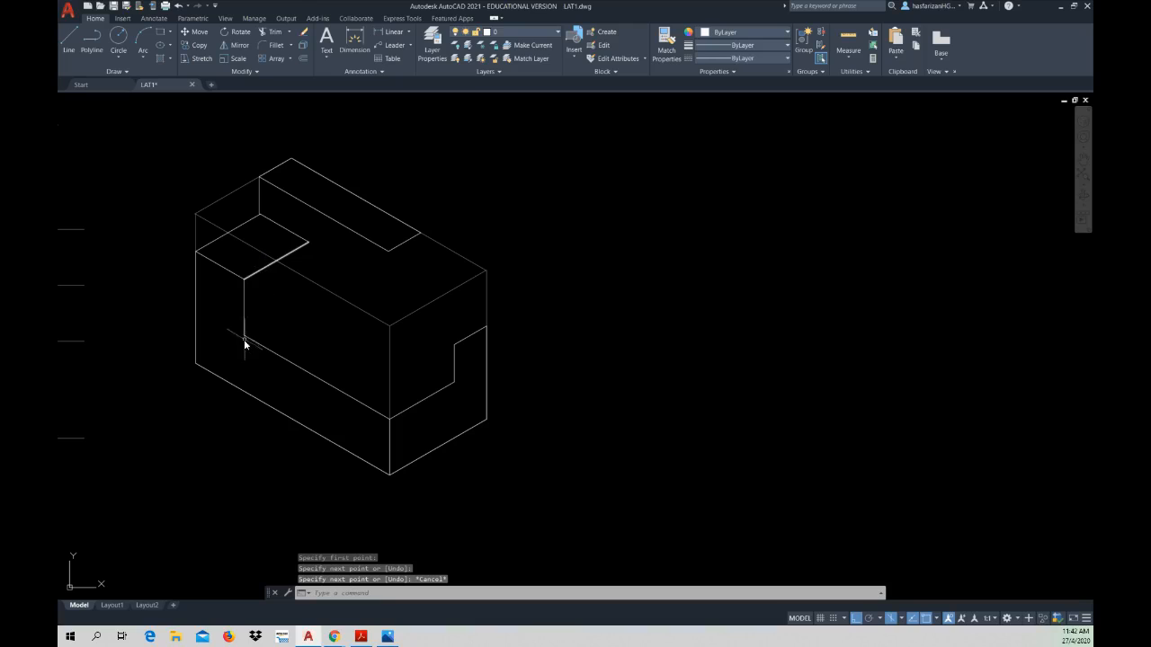
# Step: Copy the raised step's 20 mm inner depth edge from the top to the bottom of its vertical edge
pyautogui.click(199, 48)
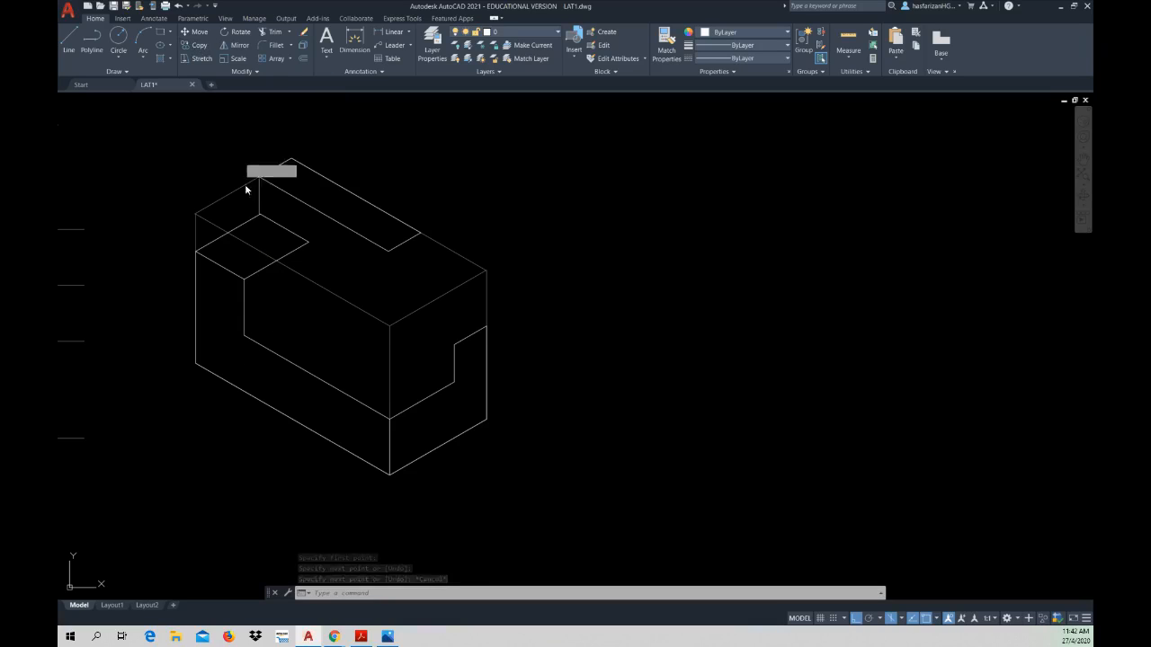
pyautogui.click(255, 274)
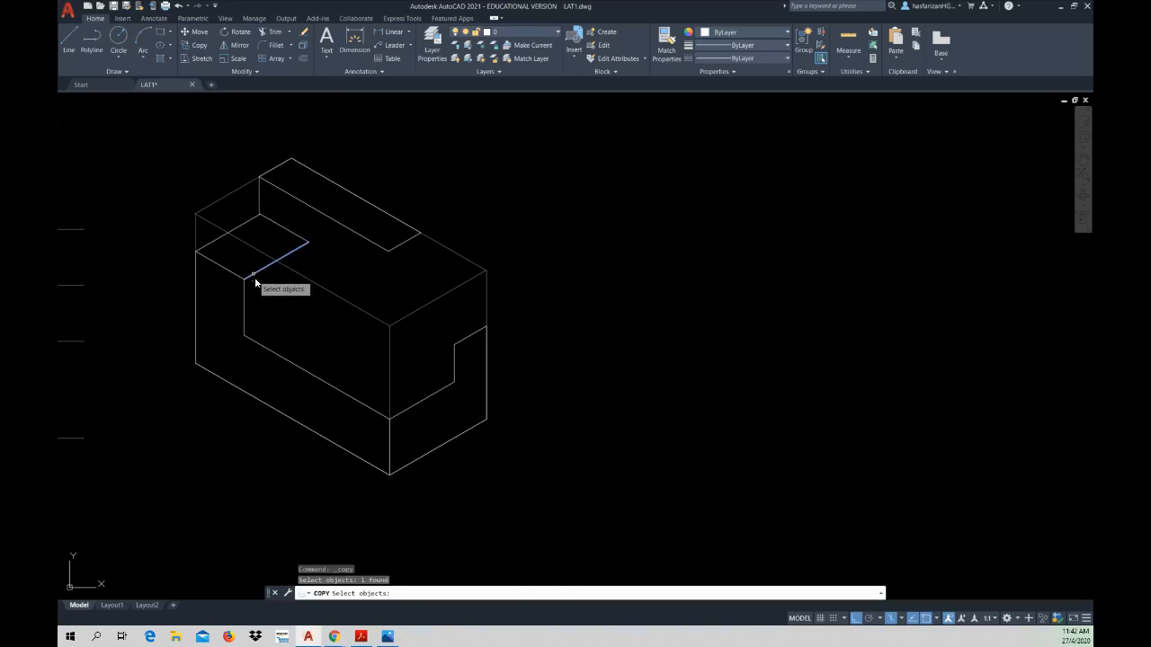
pyautogui.press('Return')
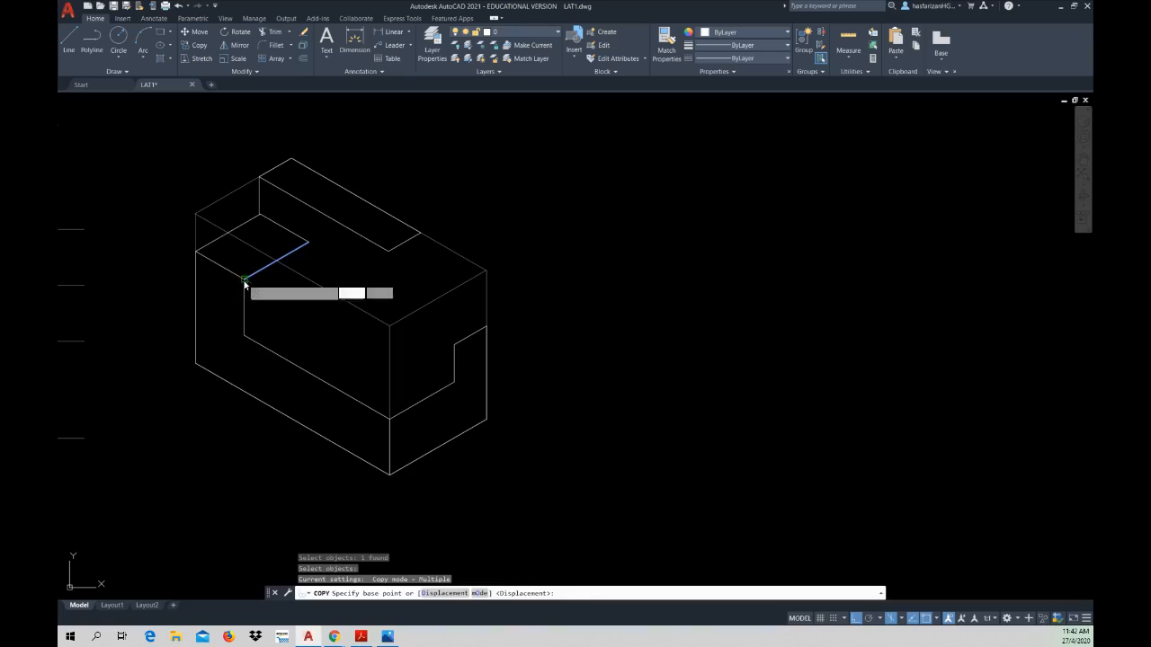
pyautogui.click(243, 284)
pyautogui.click(244, 340)
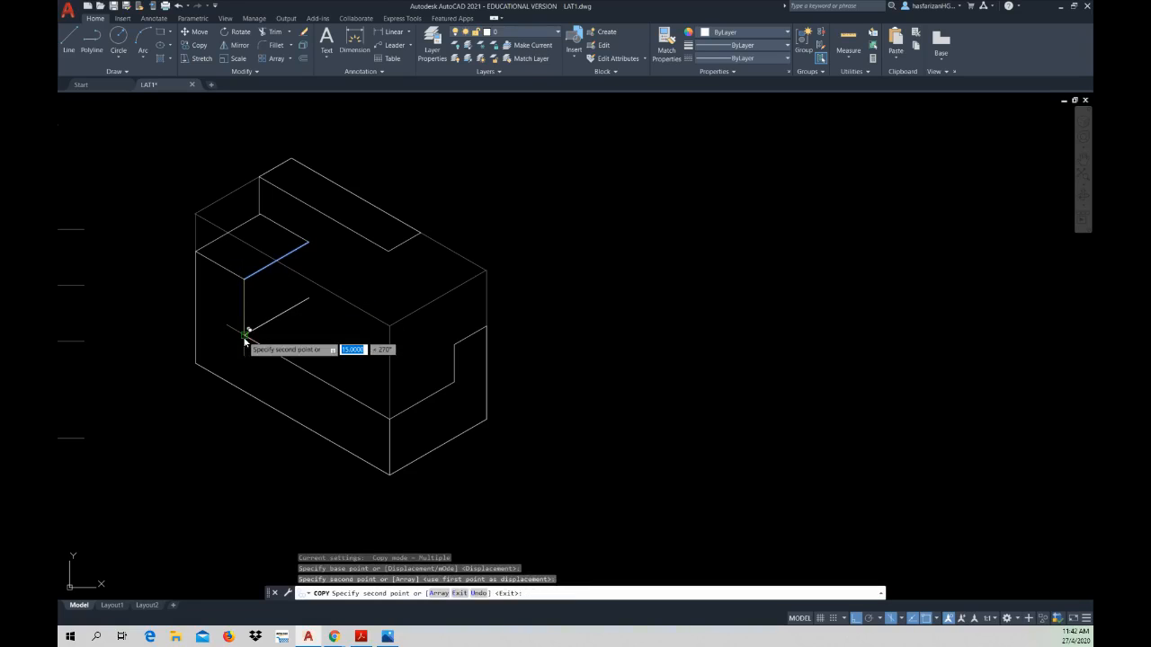
pyautogui.press('Escape')
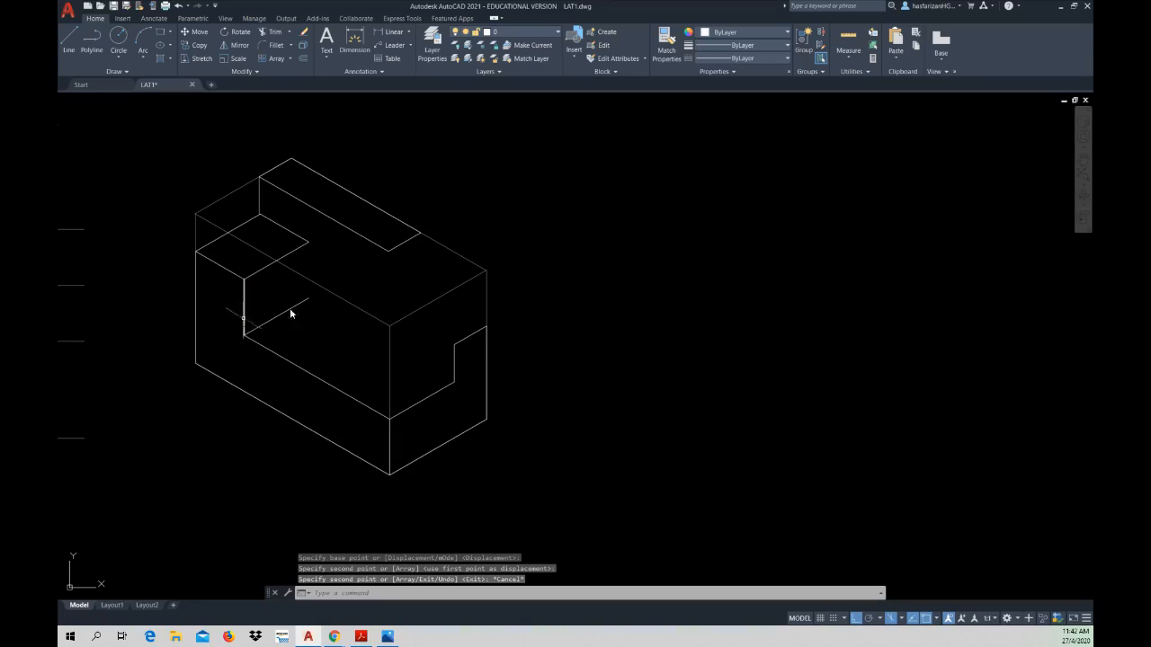
# Step: Copy the step's vertical edge from its lower corner to the far end of the lower 20 mm depth line
pyautogui.rightClick(312, 315)
pyautogui.click(337, 315)
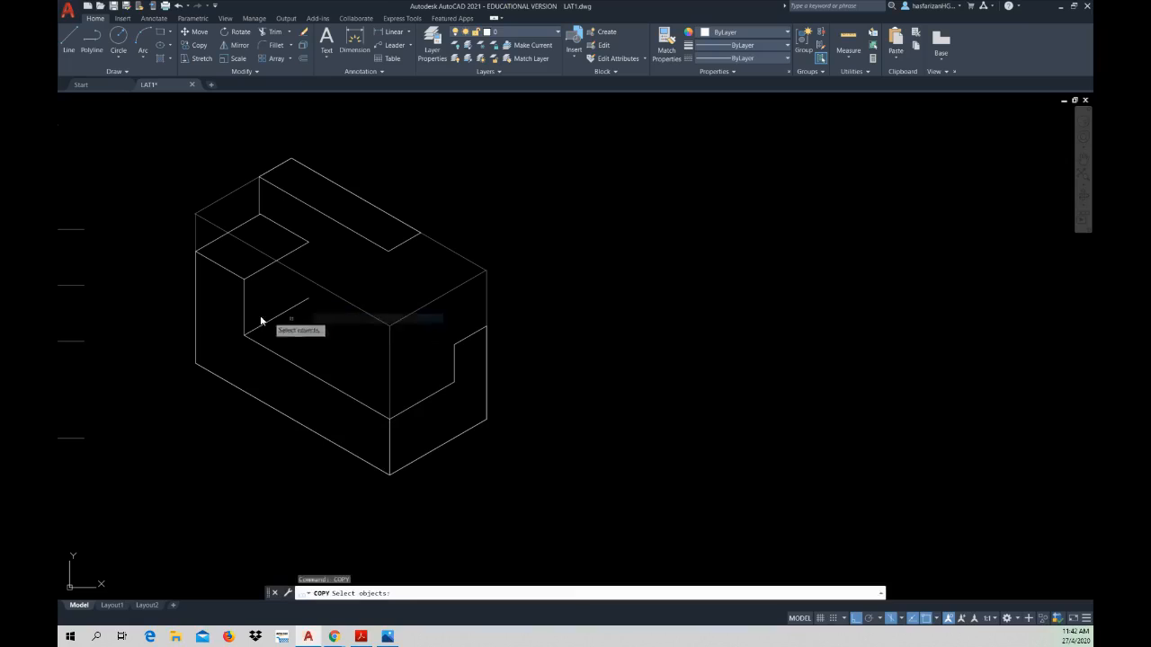
pyautogui.click(244, 308)
pyautogui.click(246, 316)
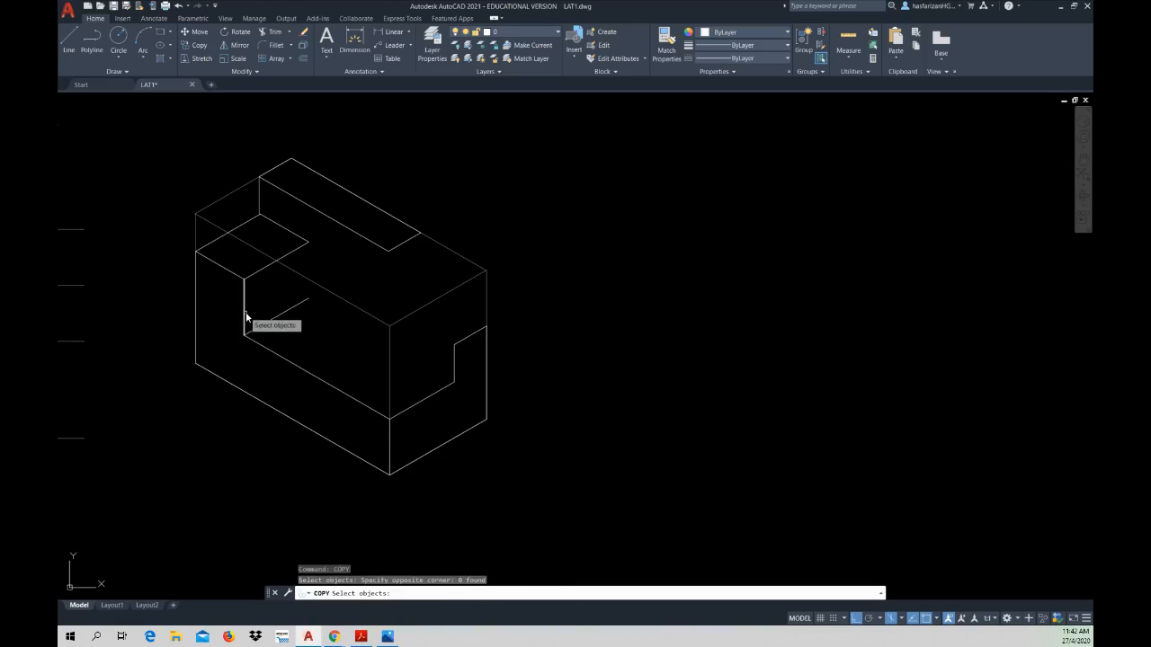
pyautogui.click(244, 324)
pyautogui.press('Return')
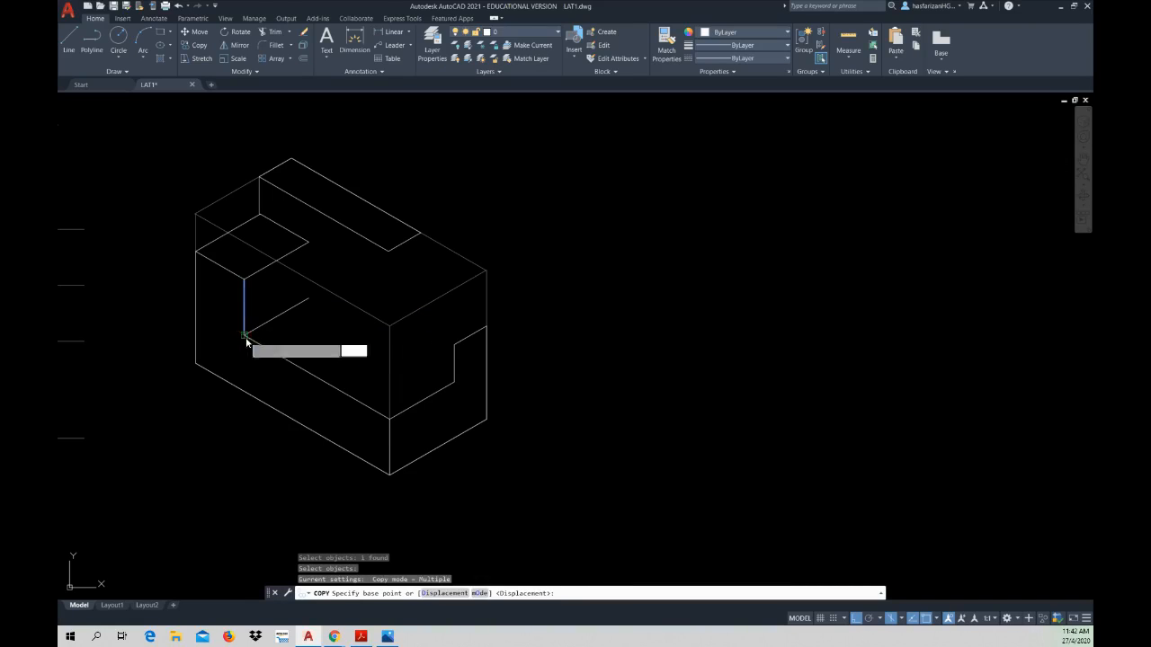
pyautogui.click(244, 333)
pyautogui.click(309, 299)
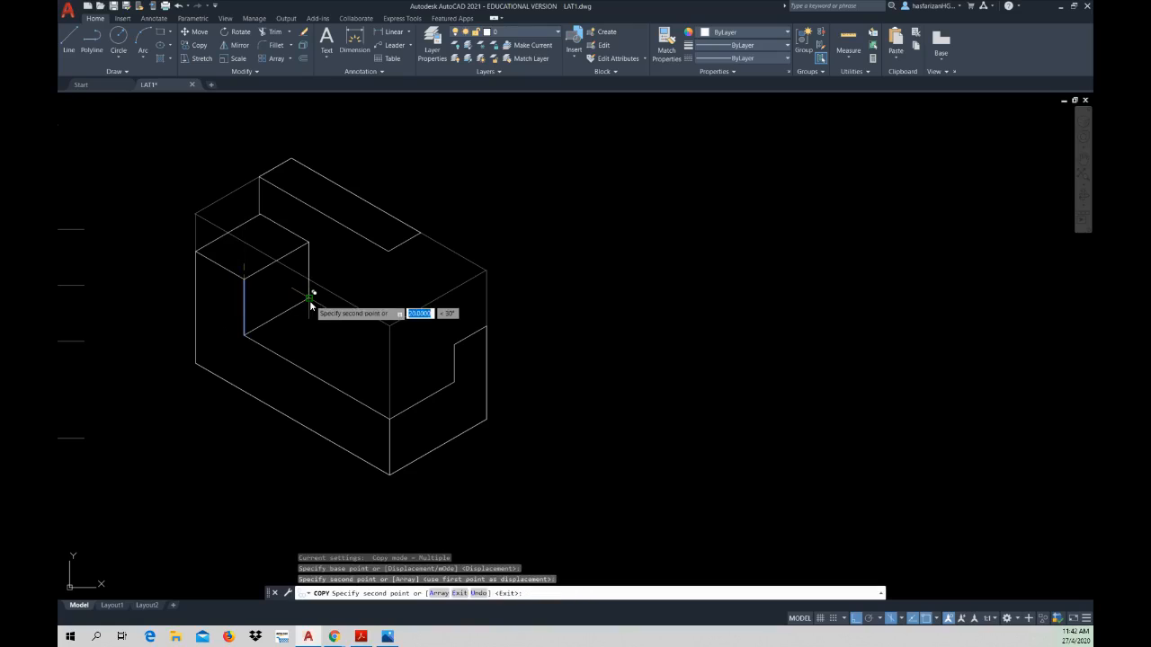
# Step: Copy the lower step's long front edge from its front corner to the inner corner of the end profile
pyautogui.press('Escape')
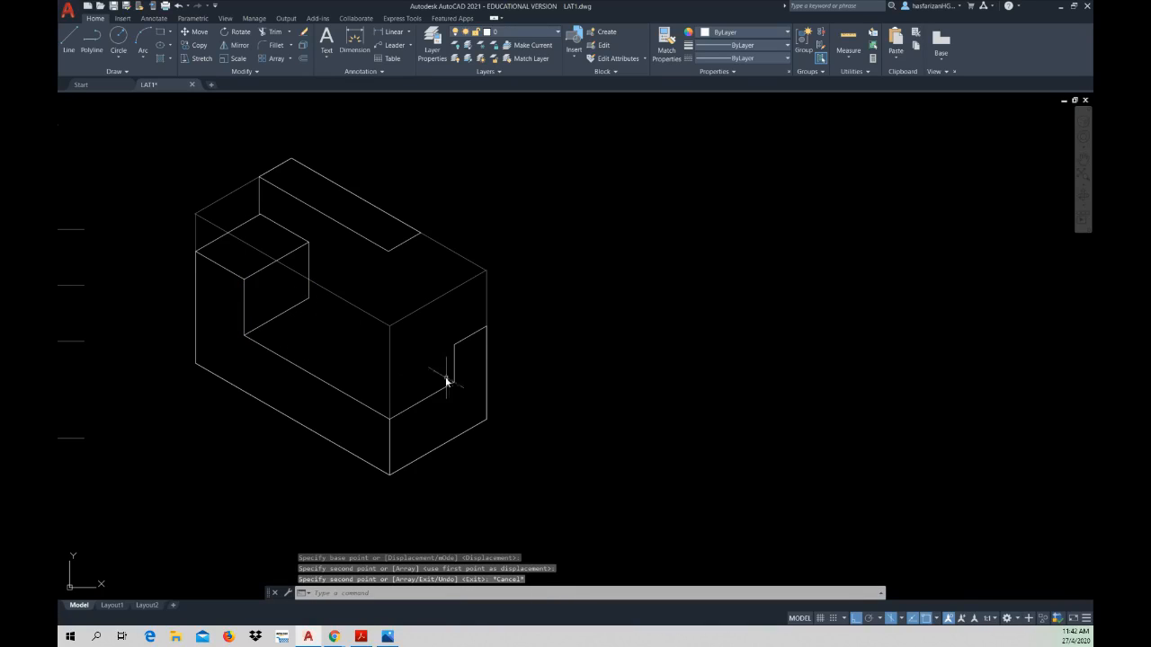
pyautogui.click(199, 45)
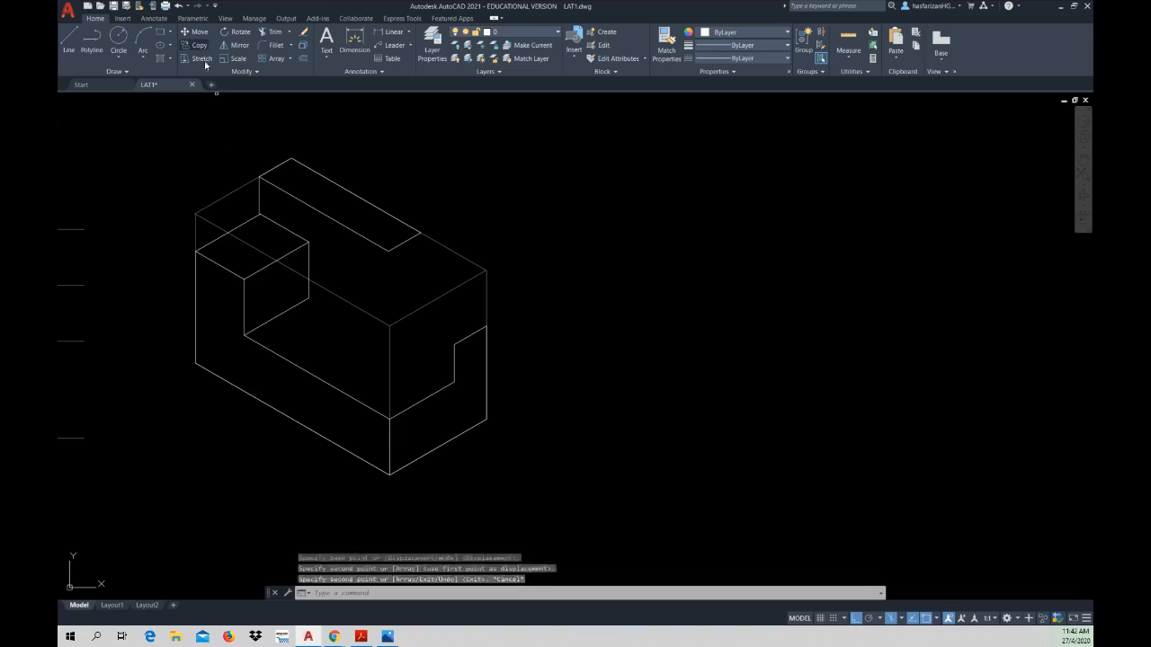
pyautogui.click(287, 361)
pyautogui.press('Return')
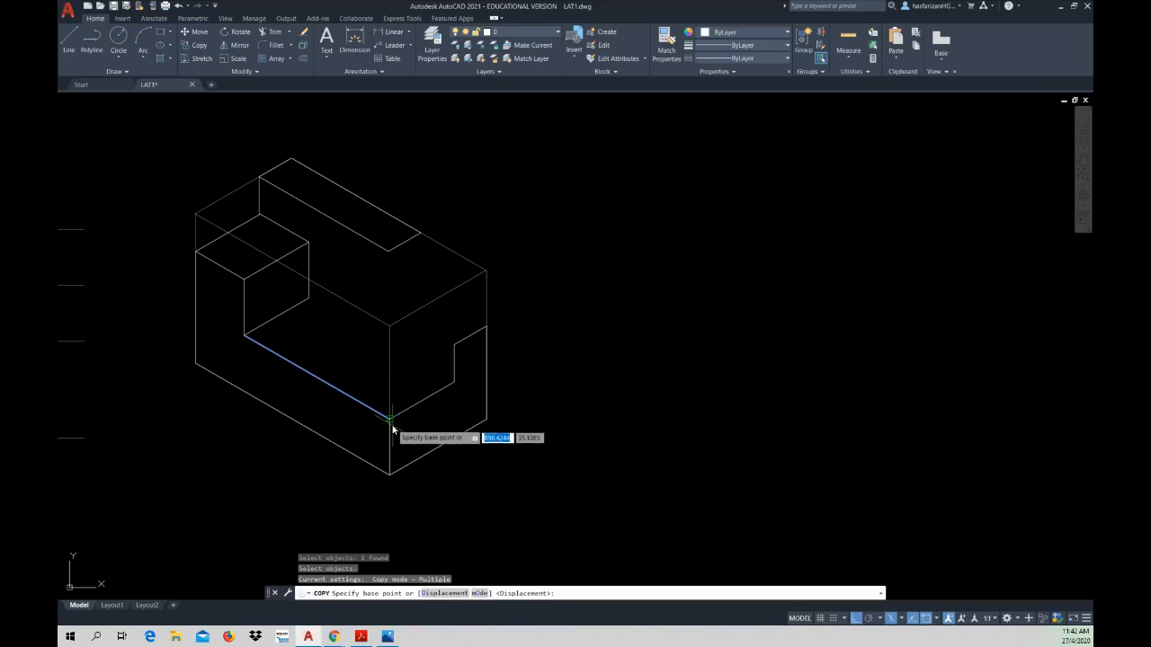
pyautogui.click(390, 420)
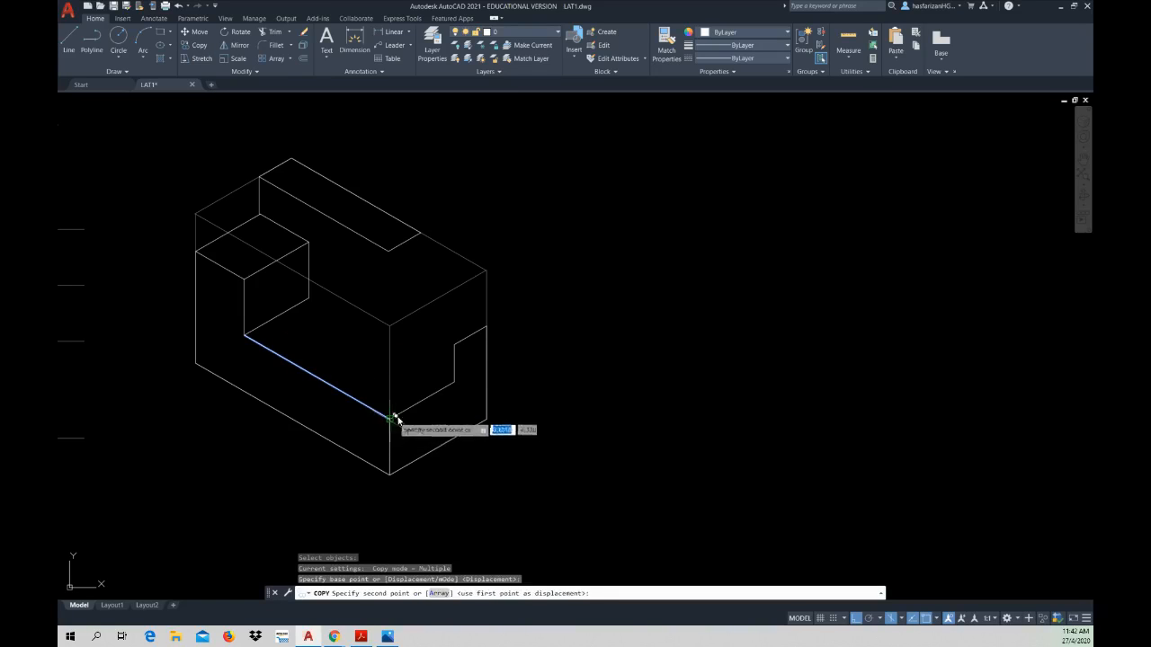
pyautogui.click(455, 382)
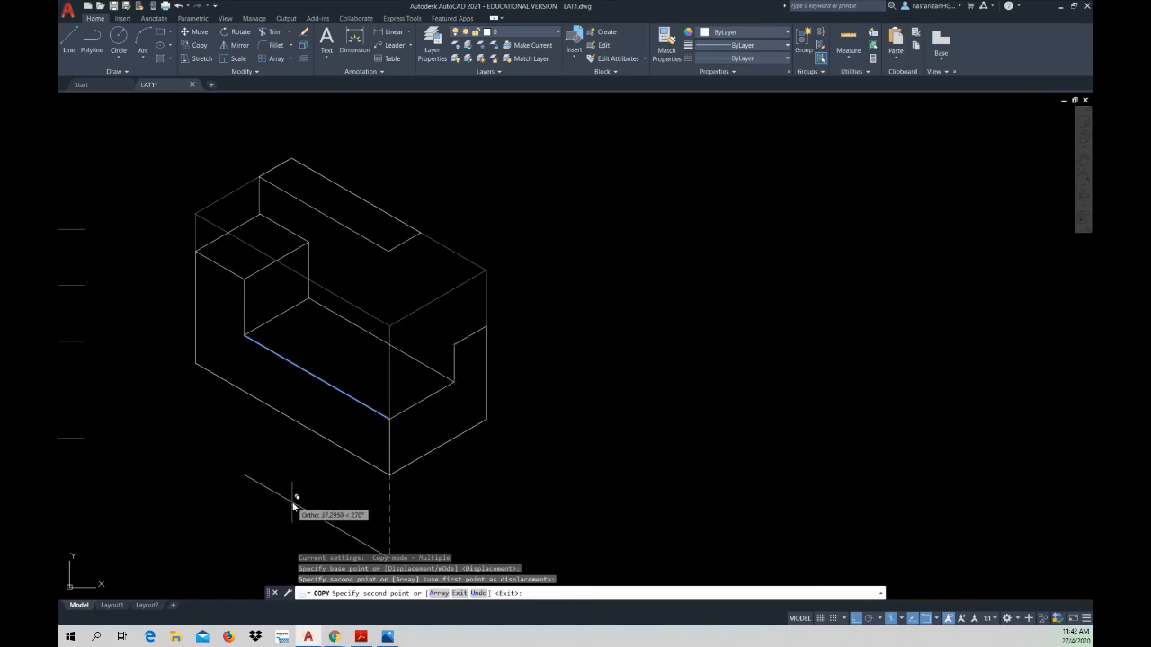
pyautogui.press('Escape')
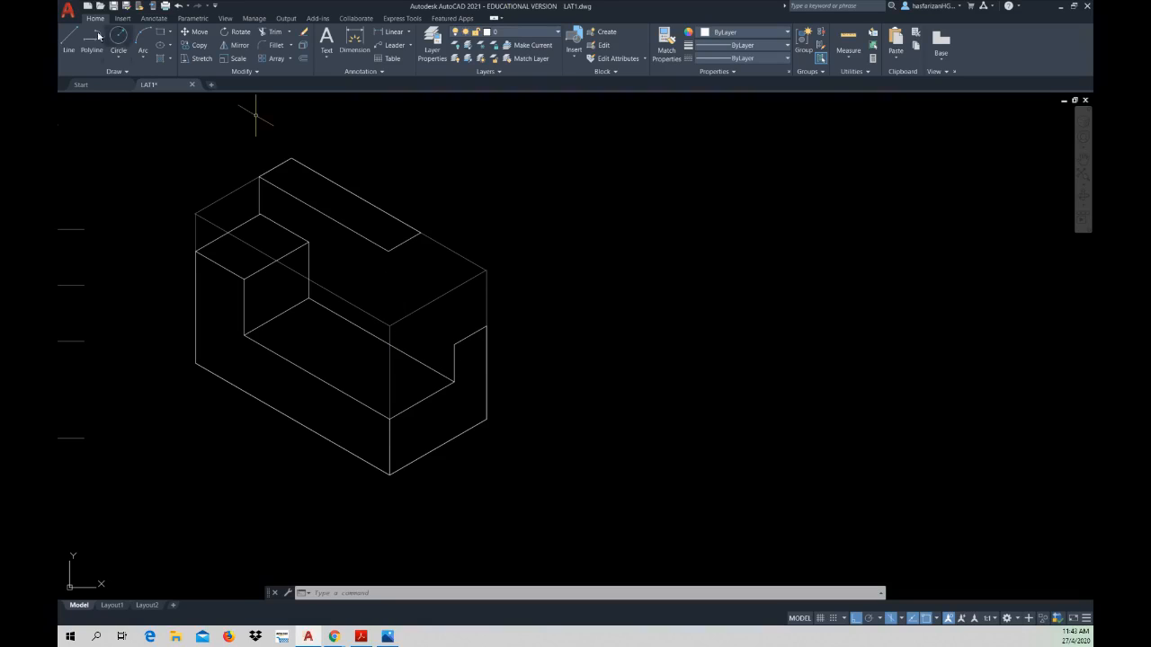
# Step: Draw a vertical line down from the top strip's inner end corner and a lengthwise line back from the end profile's upper inner corner, crossing it
pyautogui.click(68, 40)
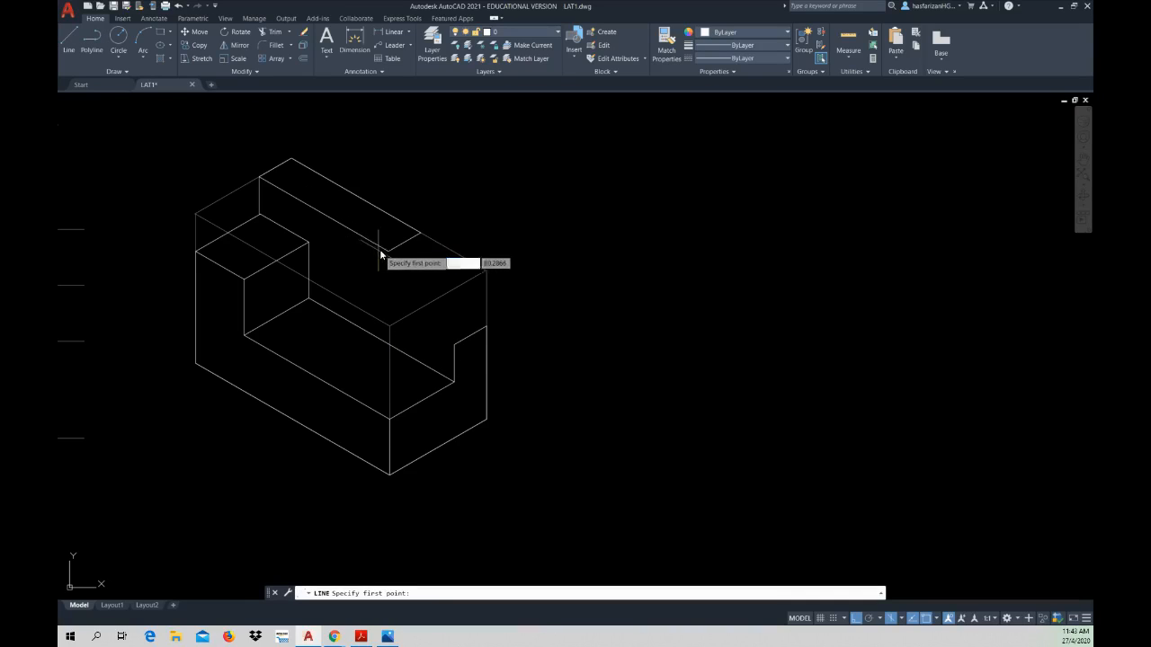
pyautogui.click(382, 314)
pyautogui.press('Escape')
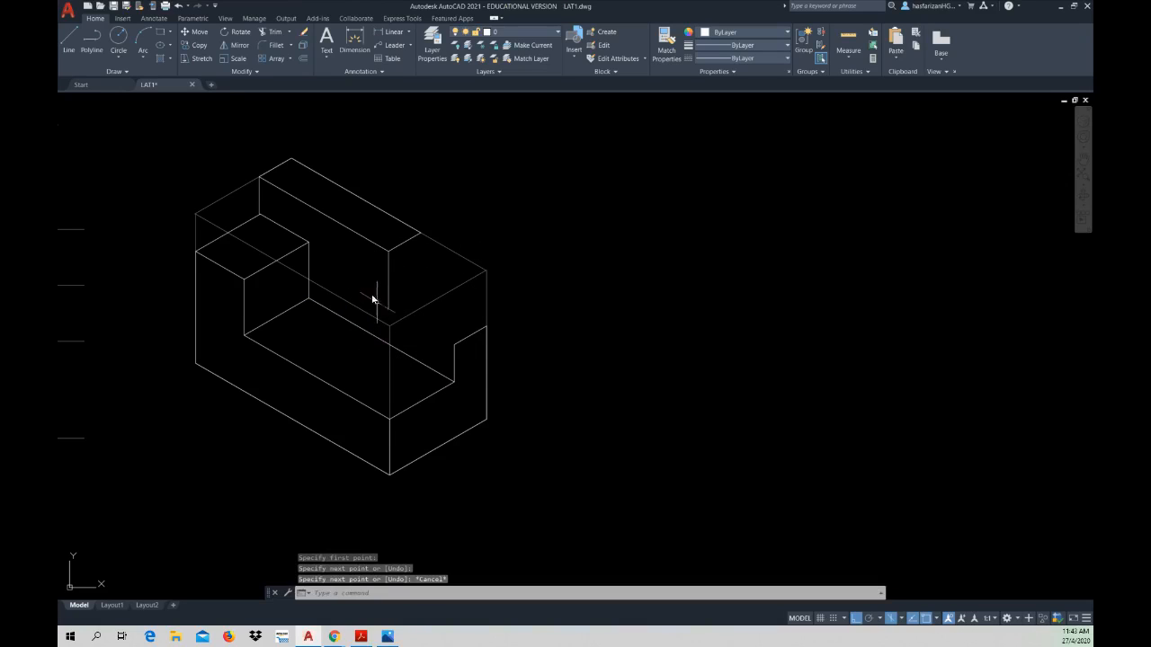
pyautogui.click(68, 40)
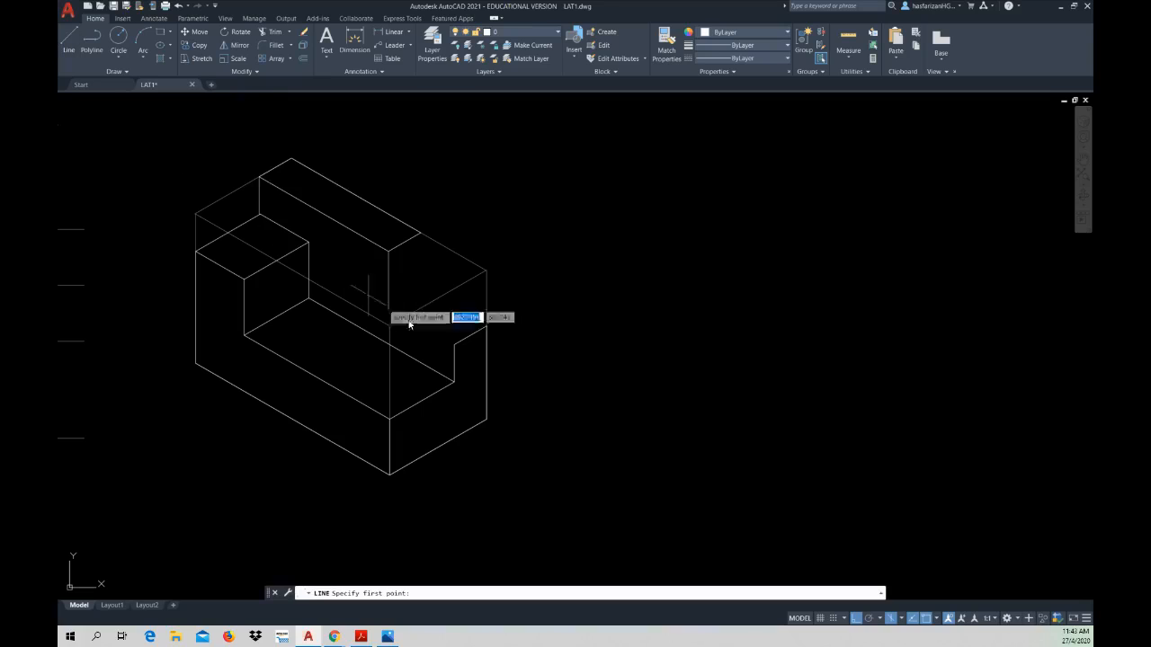
pyautogui.click(455, 345)
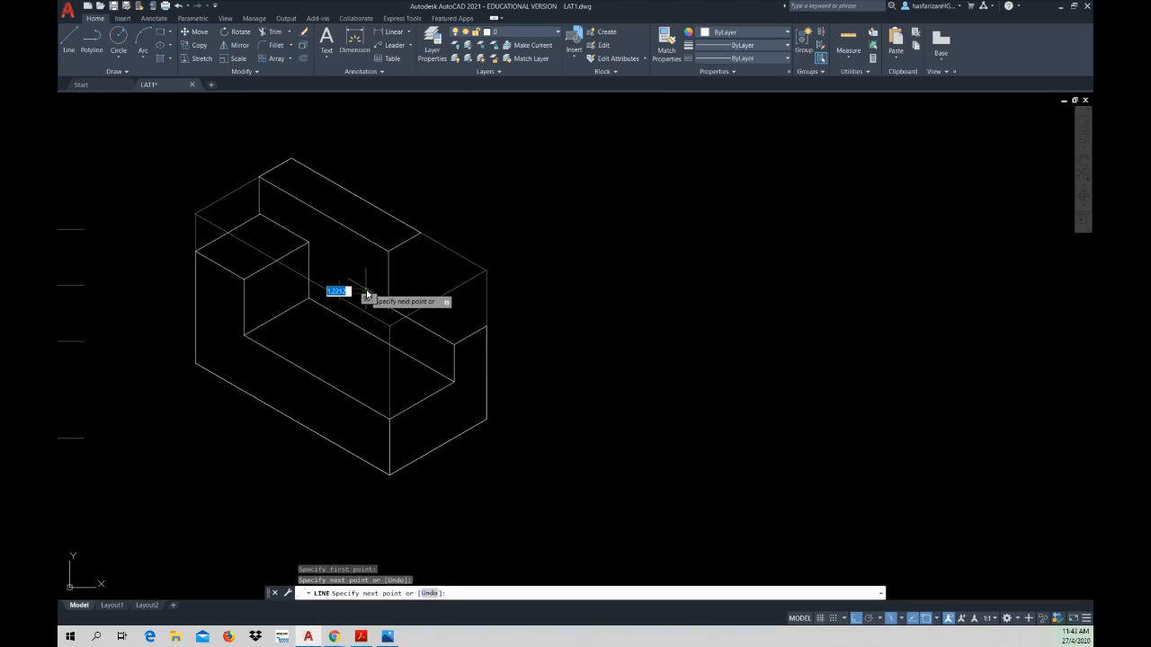
pyautogui.press('Escape')
# Step: Trim the overhanging ends of the new vertical and lengthwise lines where they cross, forming a clean corner
pyautogui.scroll(4, 393, 324)
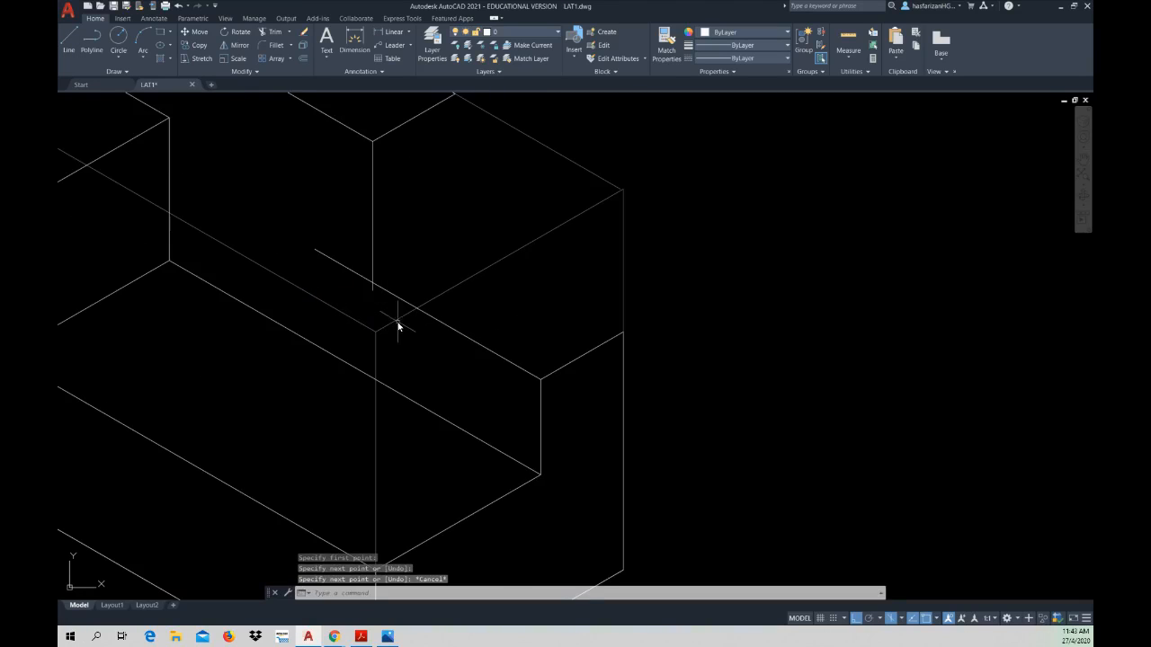
pyautogui.click(271, 33)
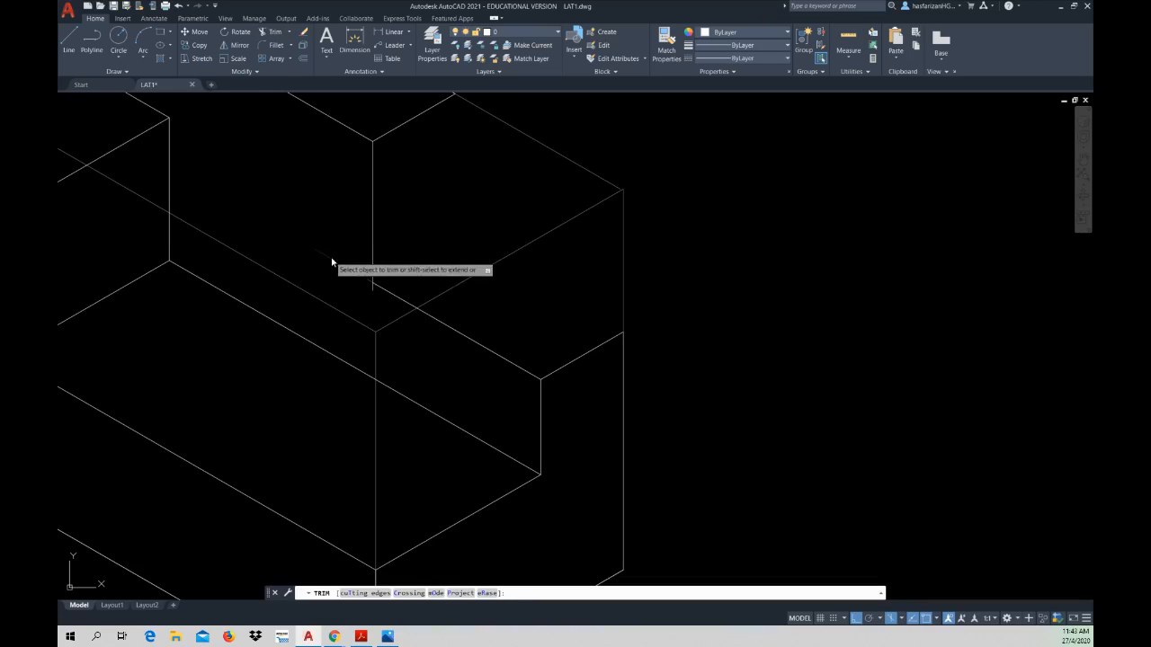
pyautogui.click(329, 259)
pyautogui.click(374, 297)
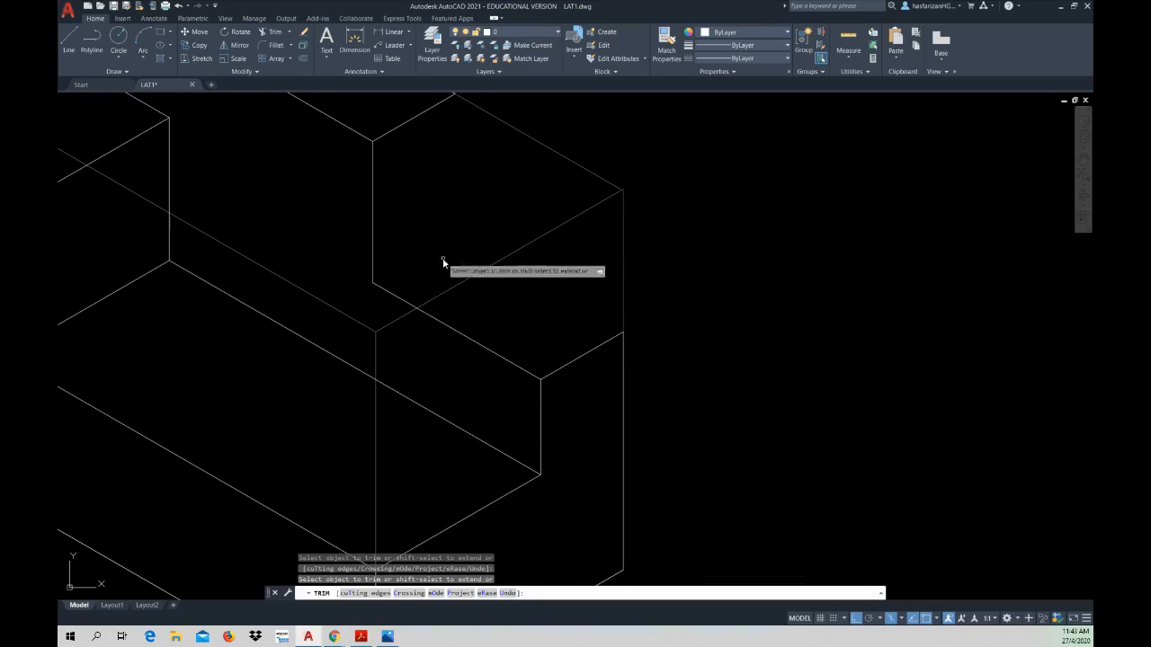
# Step: Copy the trimmed vertical and lengthwise edges together from the top strip's inner end corner to its outer end corner
pyautogui.moveTo(443, 263); pyautogui.dragTo(420, 296, button='middle')
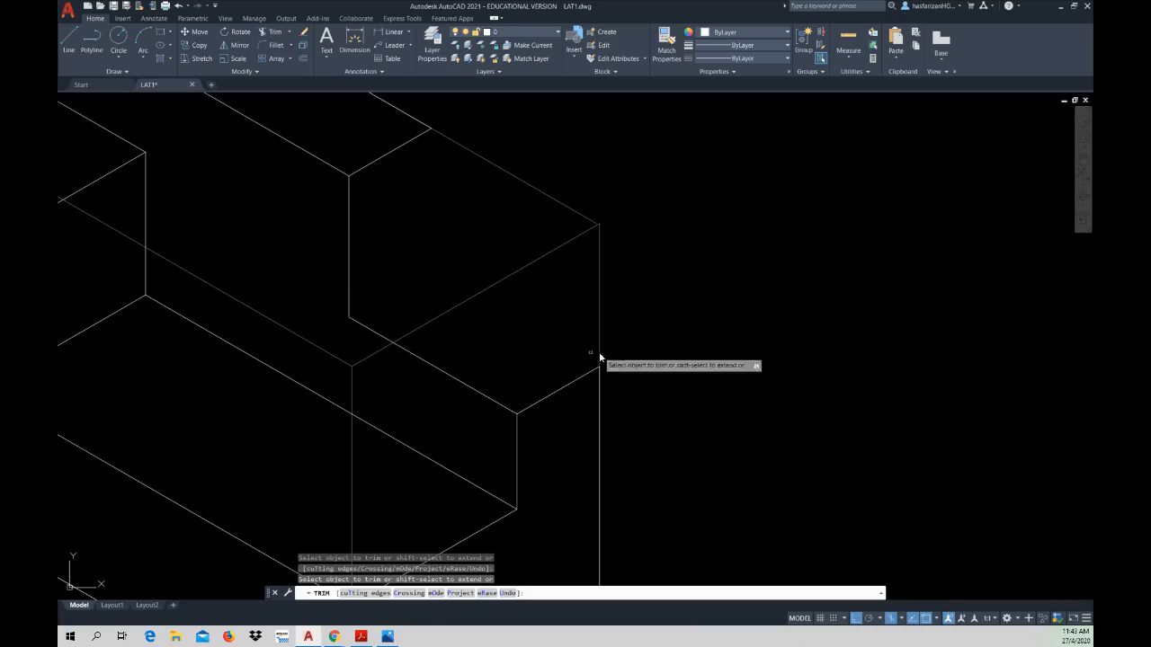
pyautogui.click(200, 45)
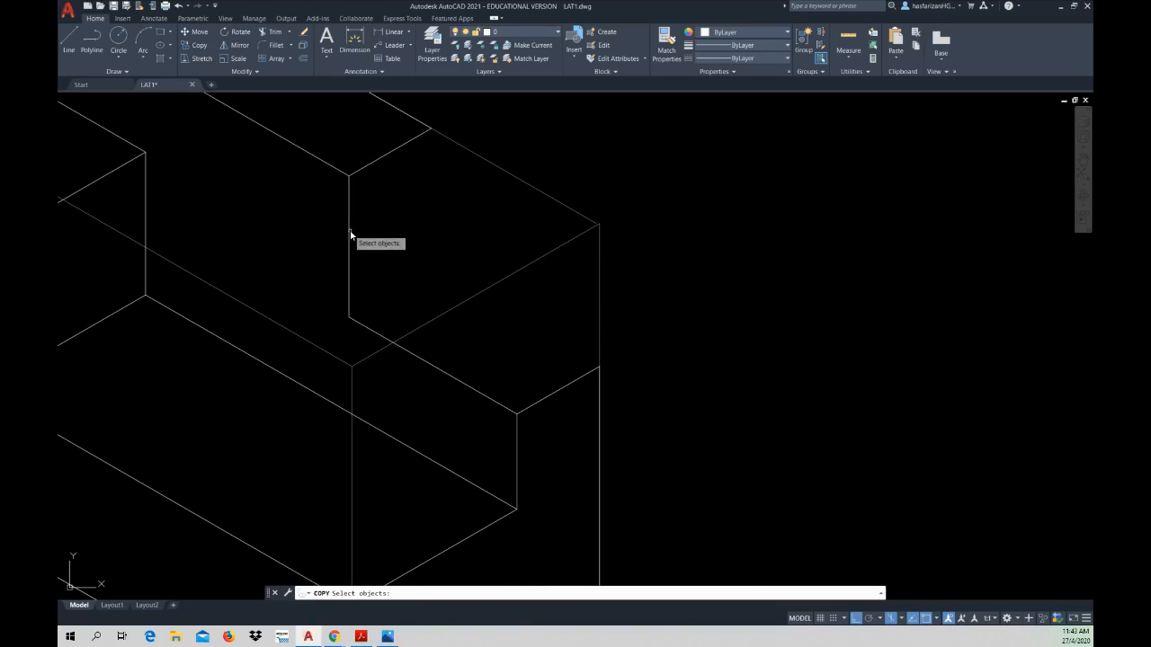
pyautogui.click(350, 232)
pyautogui.click(375, 330)
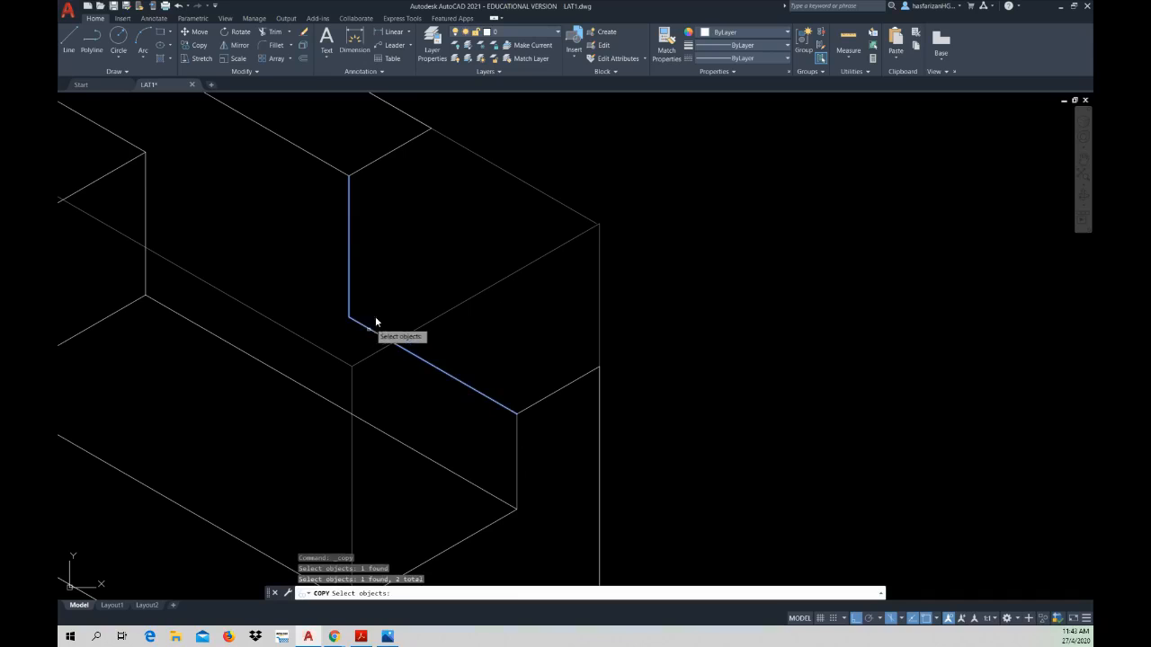
pyautogui.press('Return')
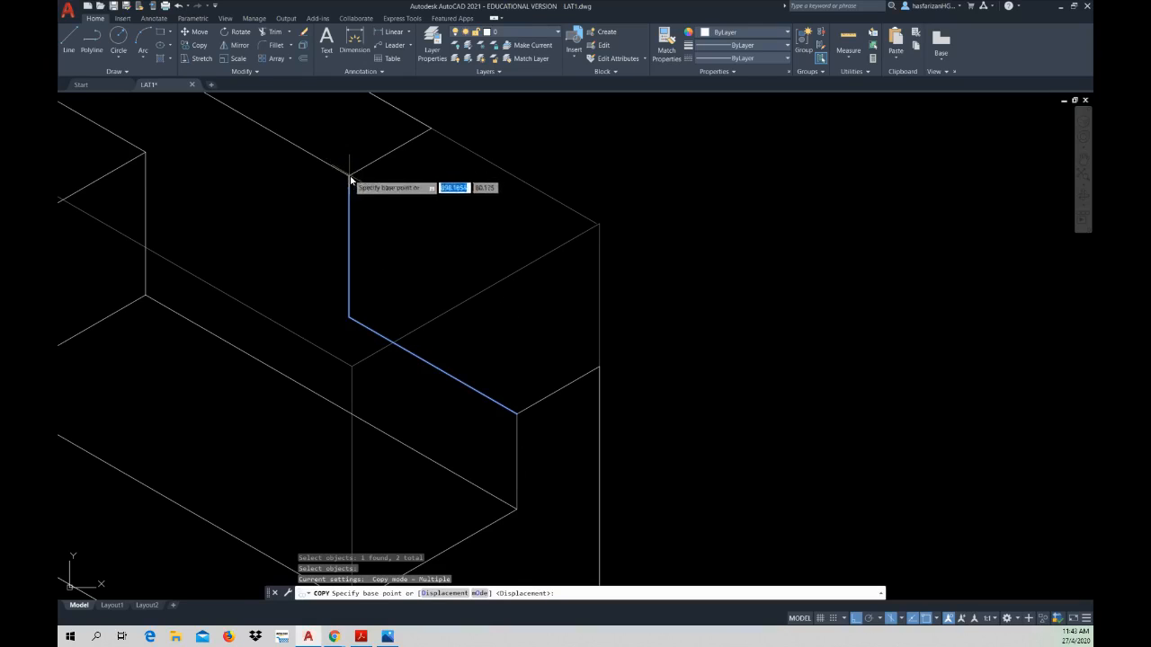
pyautogui.click(349, 175)
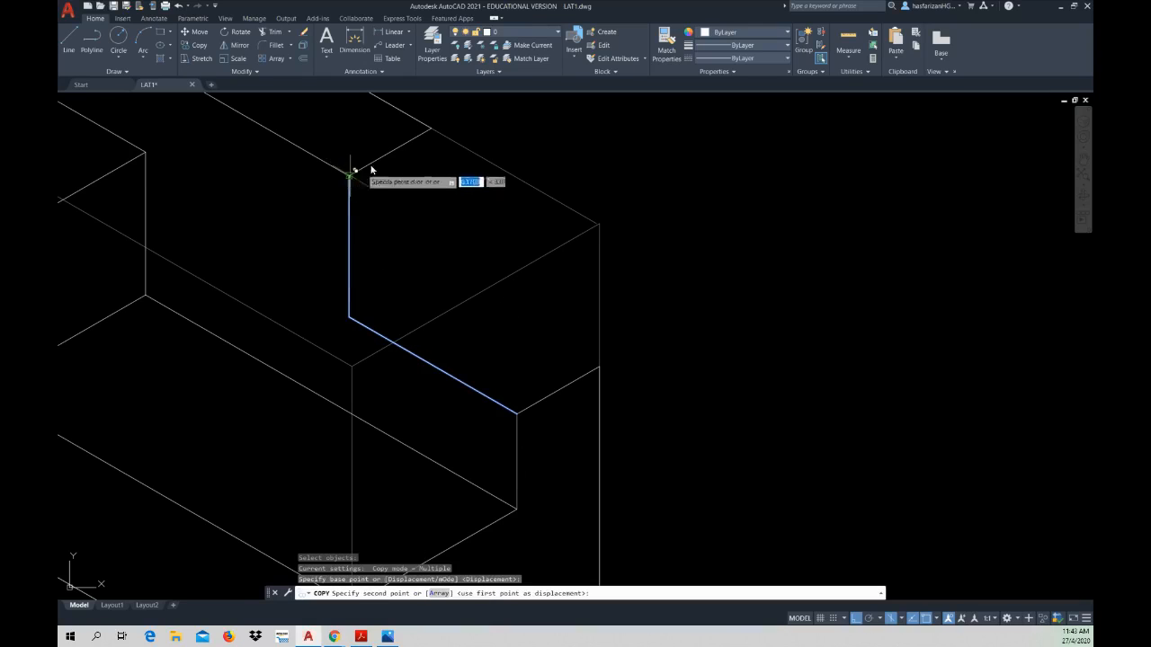
pyautogui.click(432, 133)
pyautogui.press('Escape')
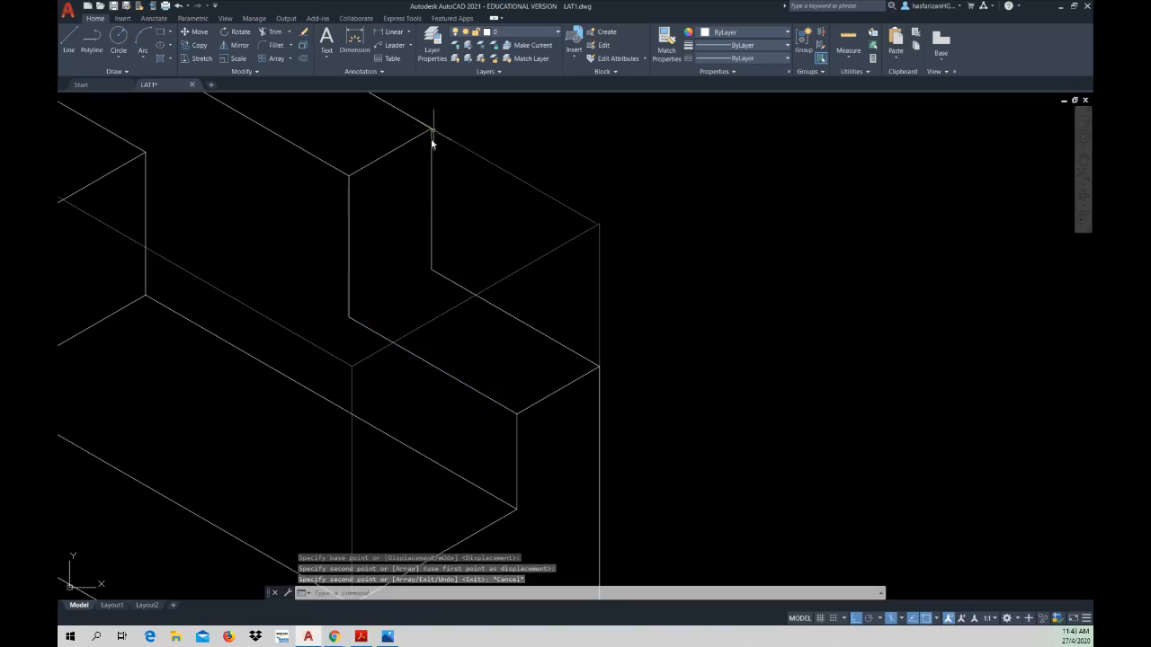
# Step: Copy the top strip's short end edge from its outer corner down to the bottom of the vertical edge, closing the end face
pyautogui.click(199, 47)
pyautogui.click(364, 169)
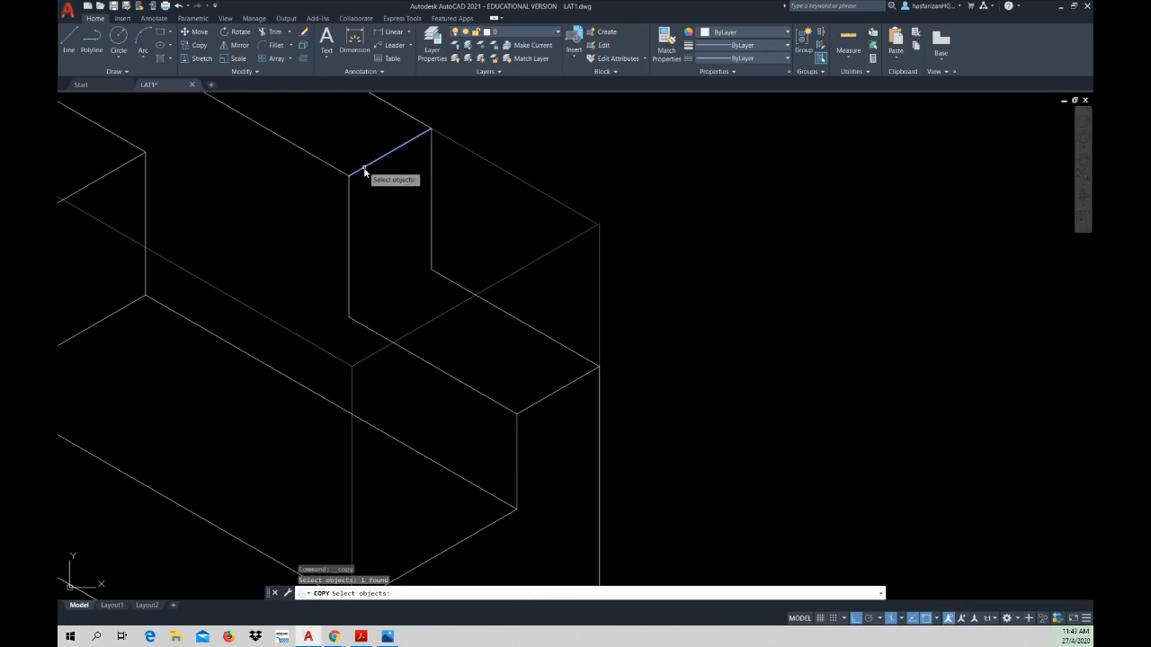
pyautogui.press('Return')
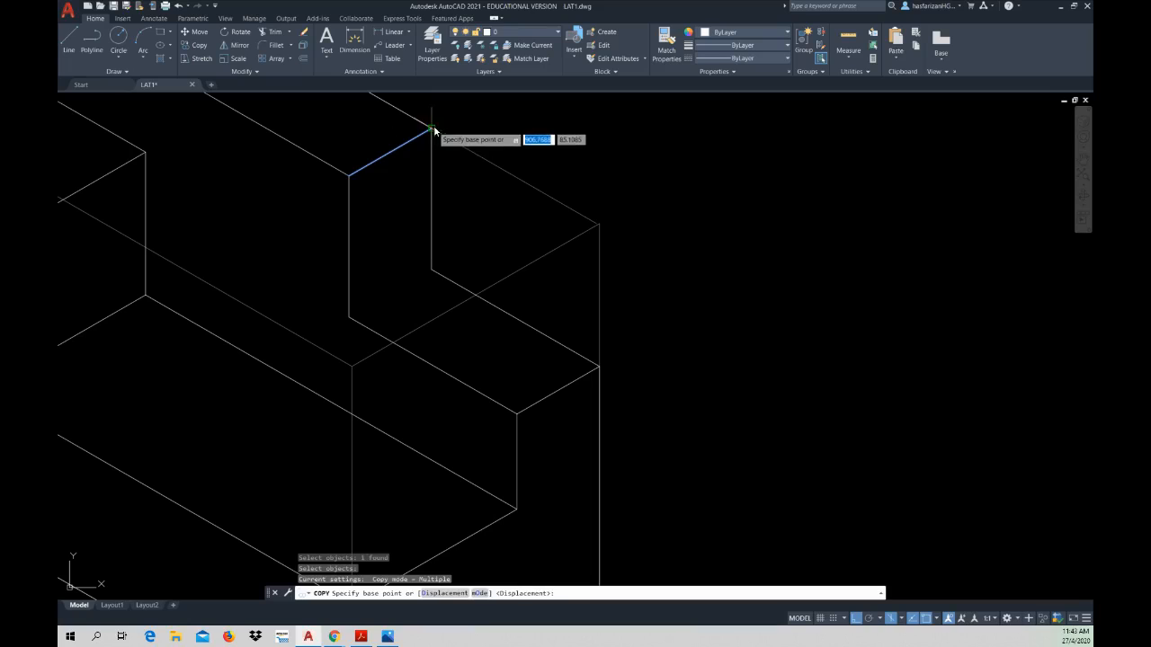
pyautogui.click(432, 131)
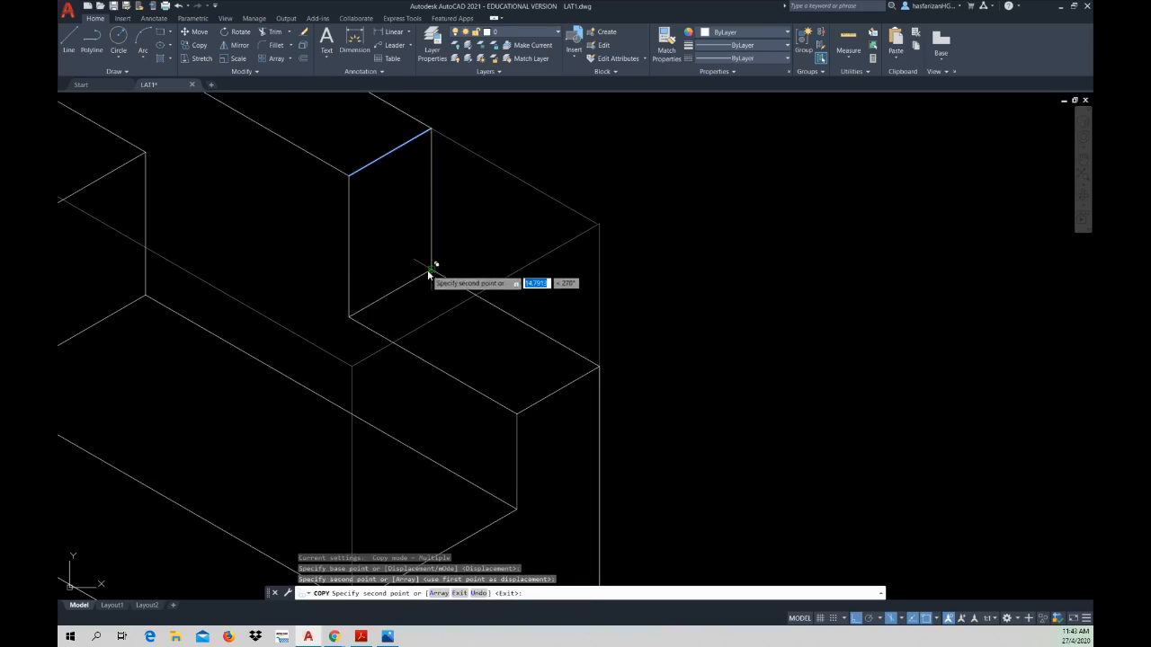
pyautogui.scroll(-5, 417, 260)
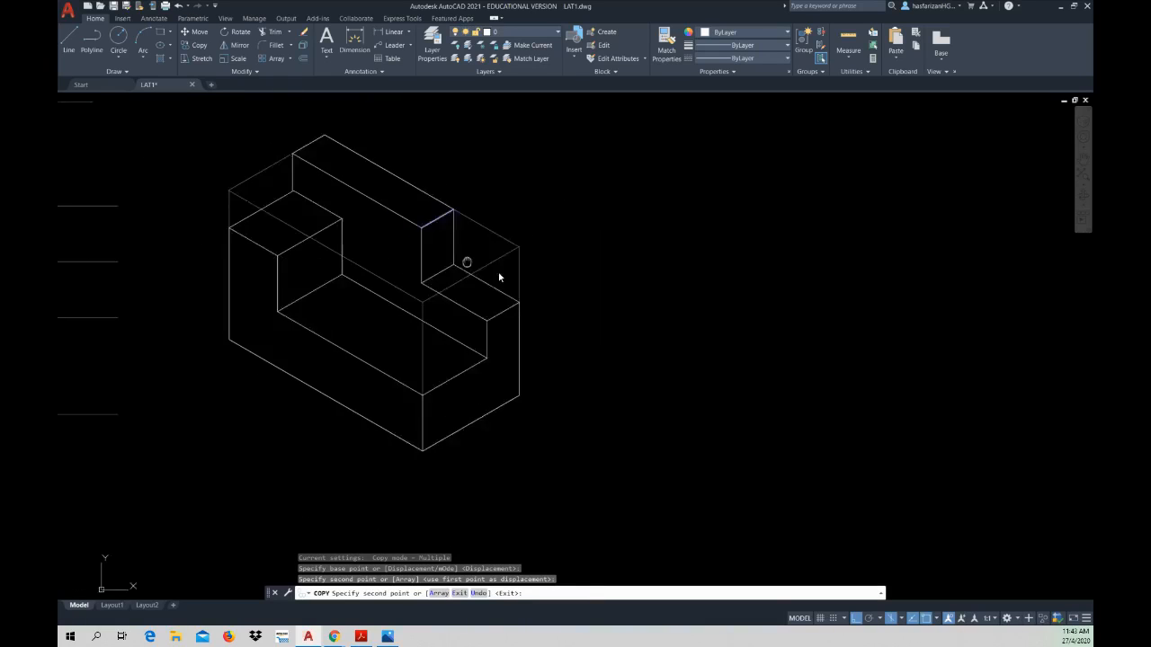
pyautogui.moveTo(467, 262)
pyautogui.mouseDown(button='middle')
pyautogui.moveTo(504, 273)
pyautogui.moveTo(474, 265)
pyautogui.mouseUp(button='middle')
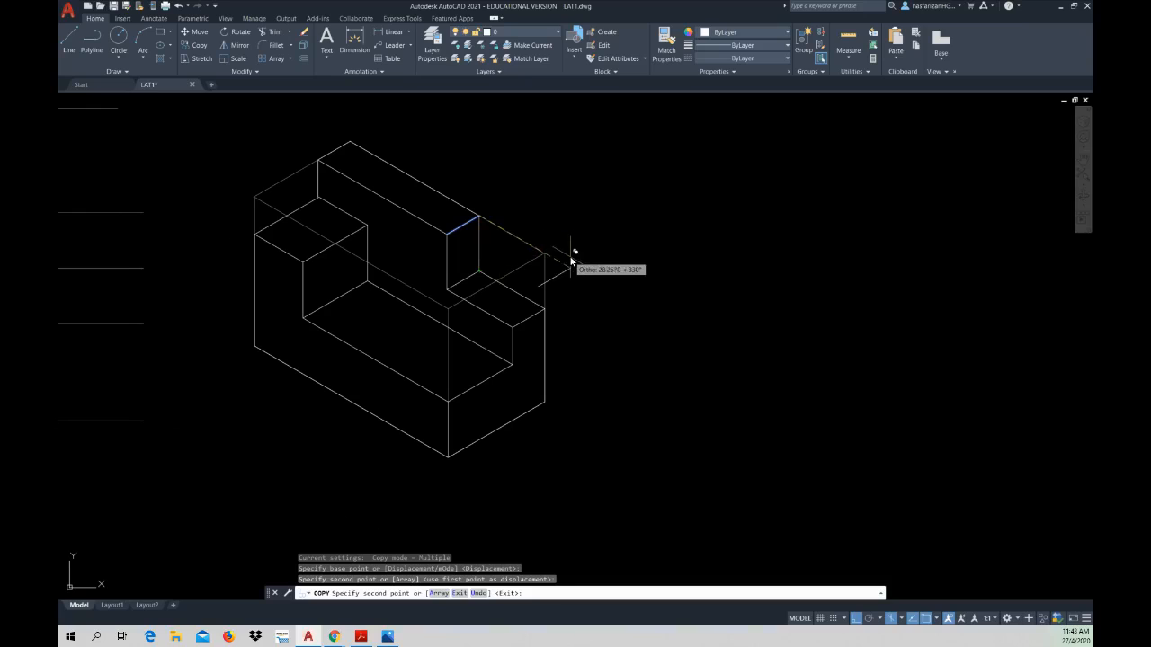
pyautogui.press('Escape')
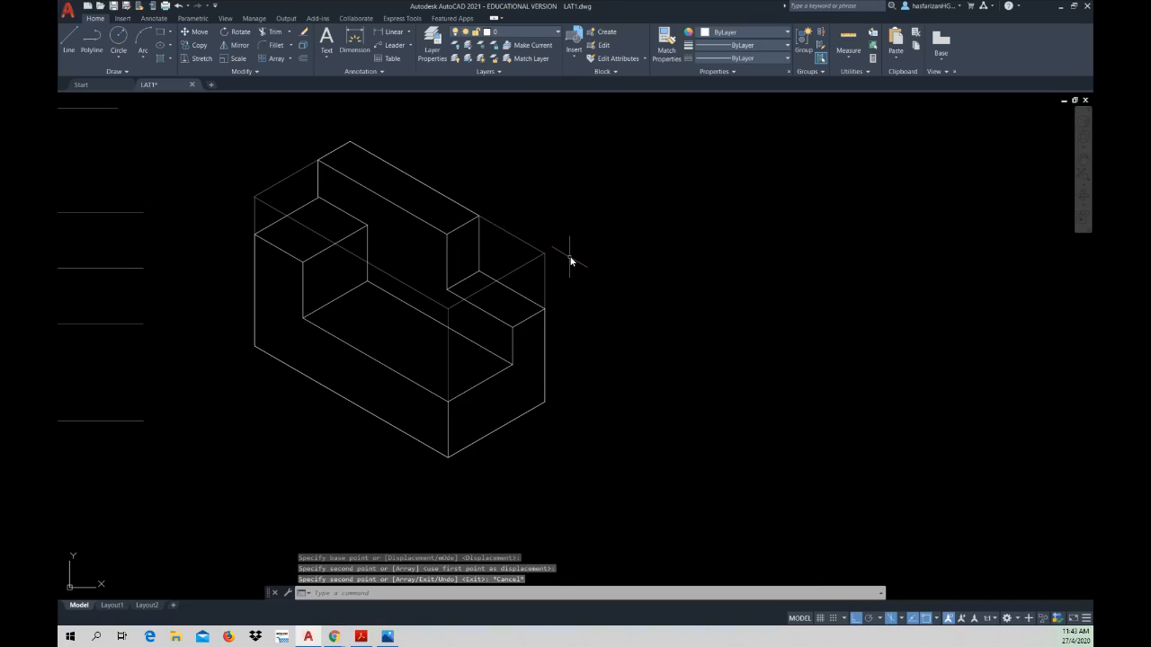
pyautogui.press('Escape')
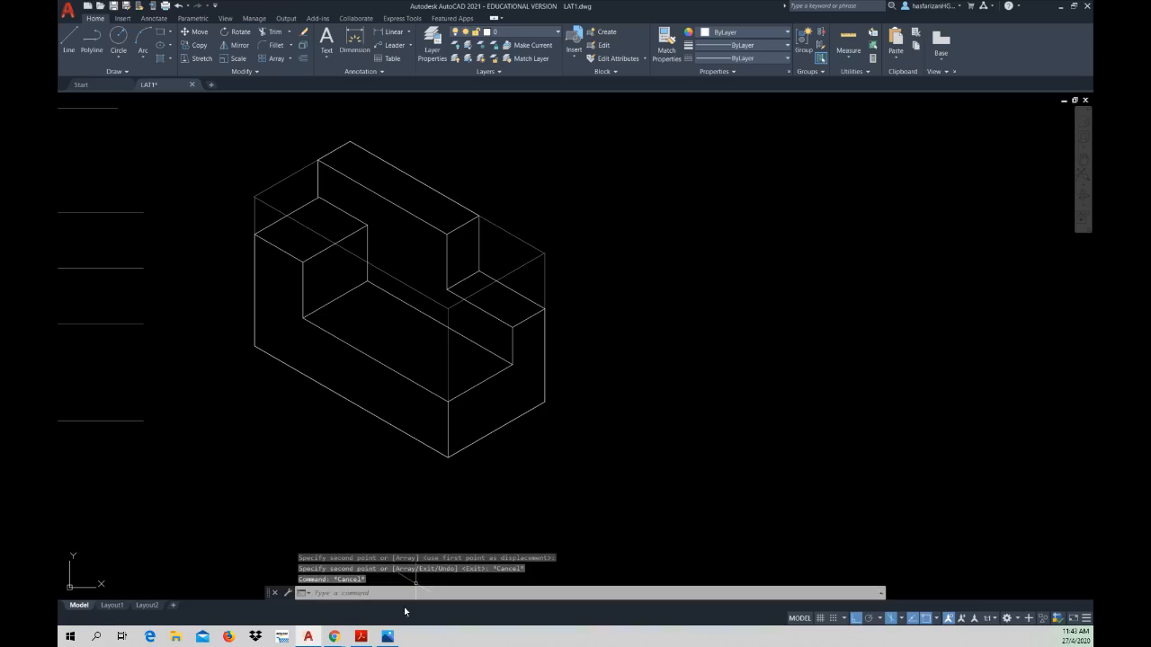
# Step: Examine Exercise 3.2's Stepper and Setter Bracket figures in the workbook PDF, and return to AutoCAD to review the LAT1 sheet and the isometric drawing
pyautogui.moveTo(388, 638)
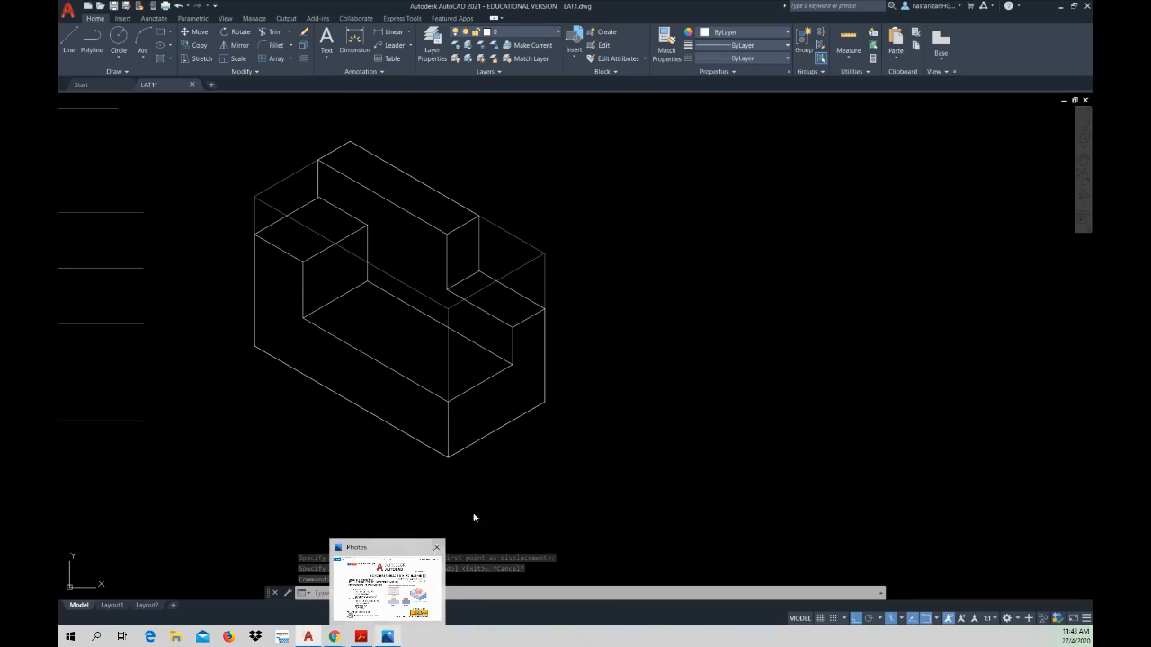
pyautogui.click(361, 635)
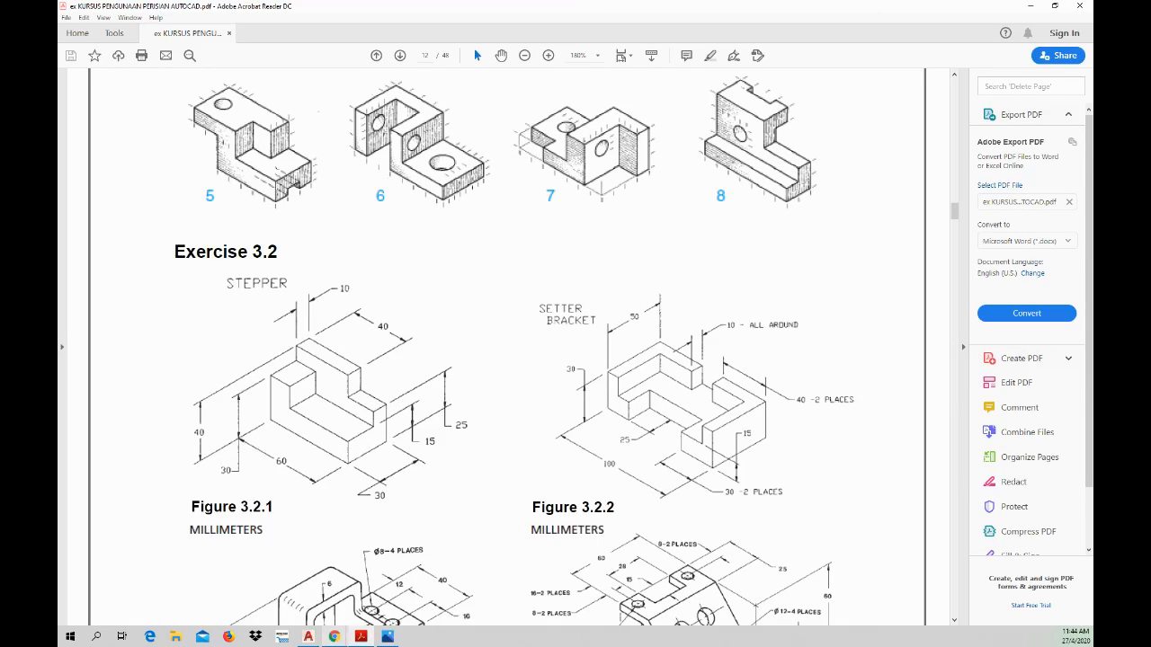
pyautogui.click(308, 636)
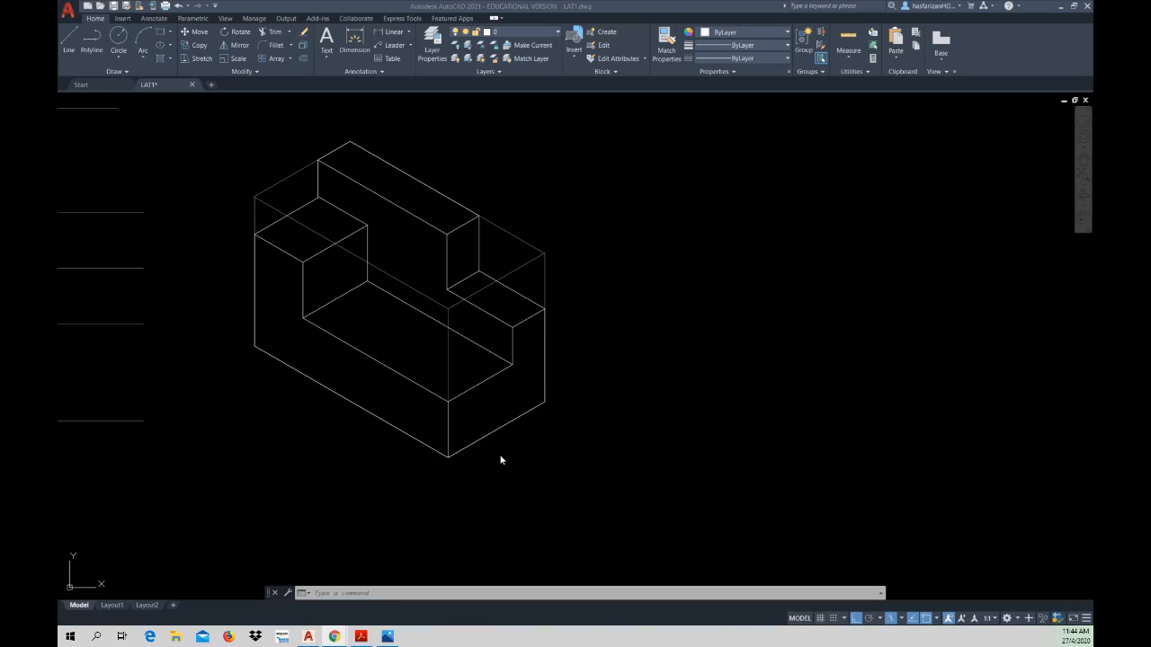
pyautogui.click(360, 637)
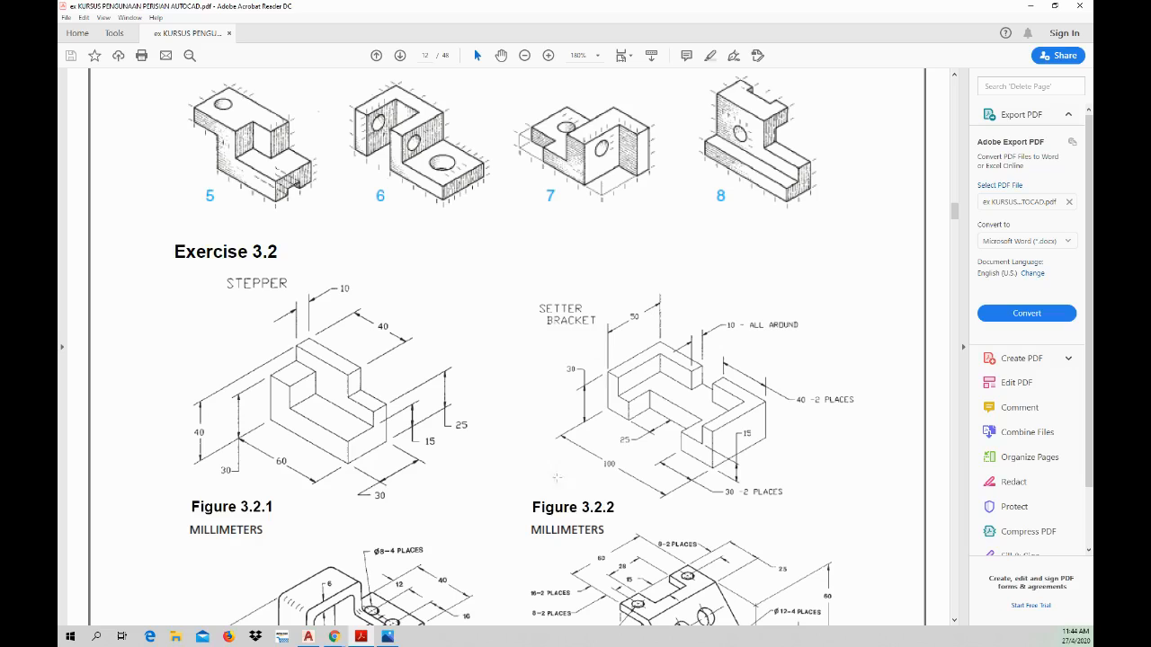
pyautogui.click(307, 637)
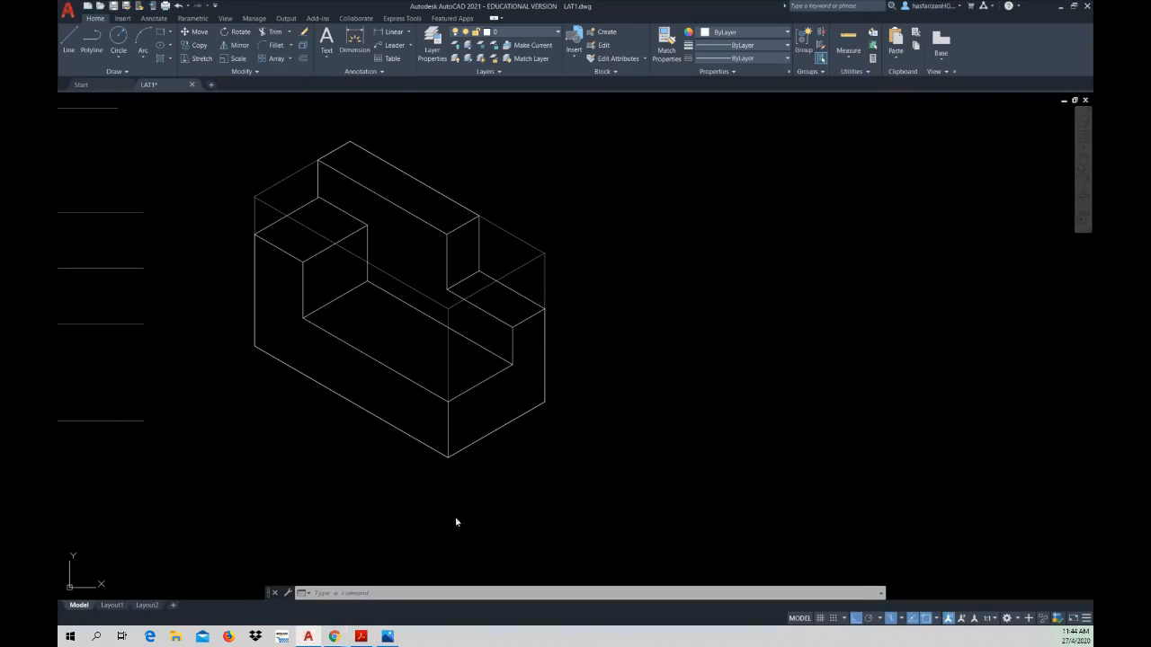
pyautogui.scroll(-3, 411, 479)
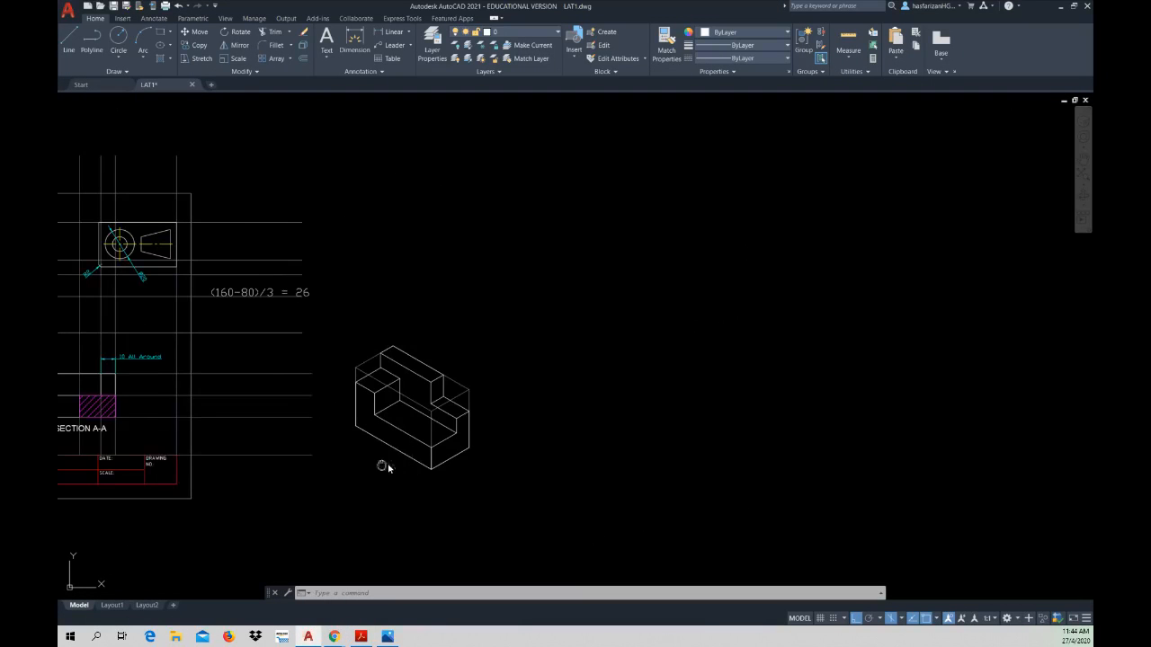
pyautogui.moveTo(388, 464); pyautogui.dragTo(796, 481, button='middle')
pyautogui.scroll(2, 317, 476)
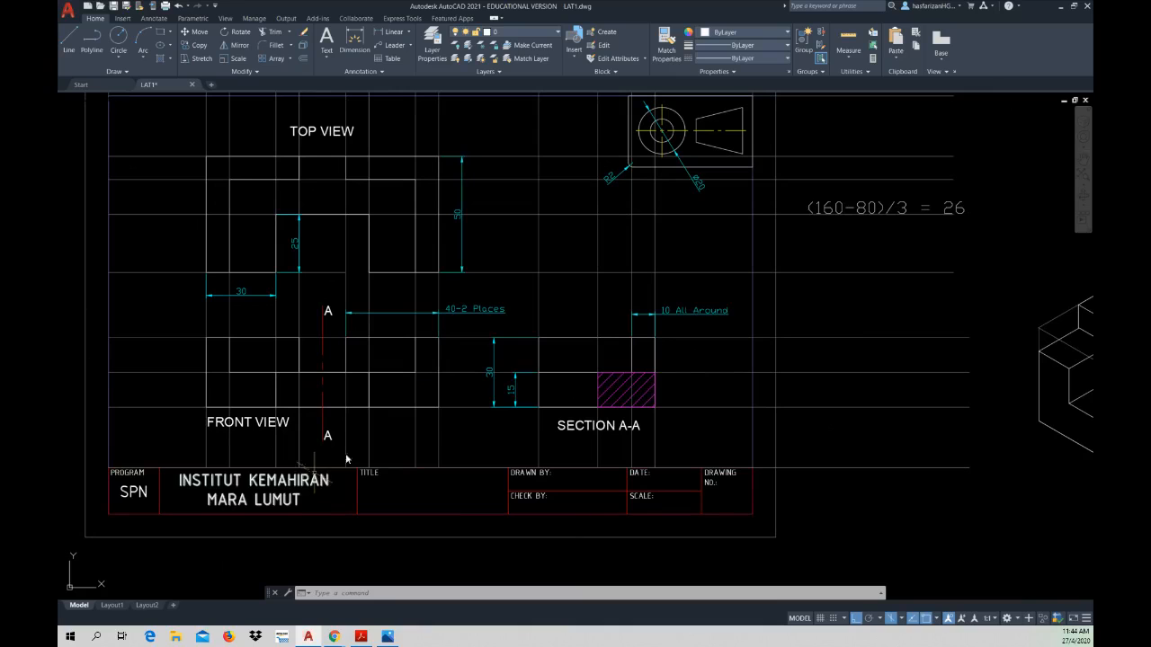
pyautogui.scroll(-2, 513, 342)
pyautogui.moveTo(524, 339); pyautogui.dragTo(303, 366, button='middle')
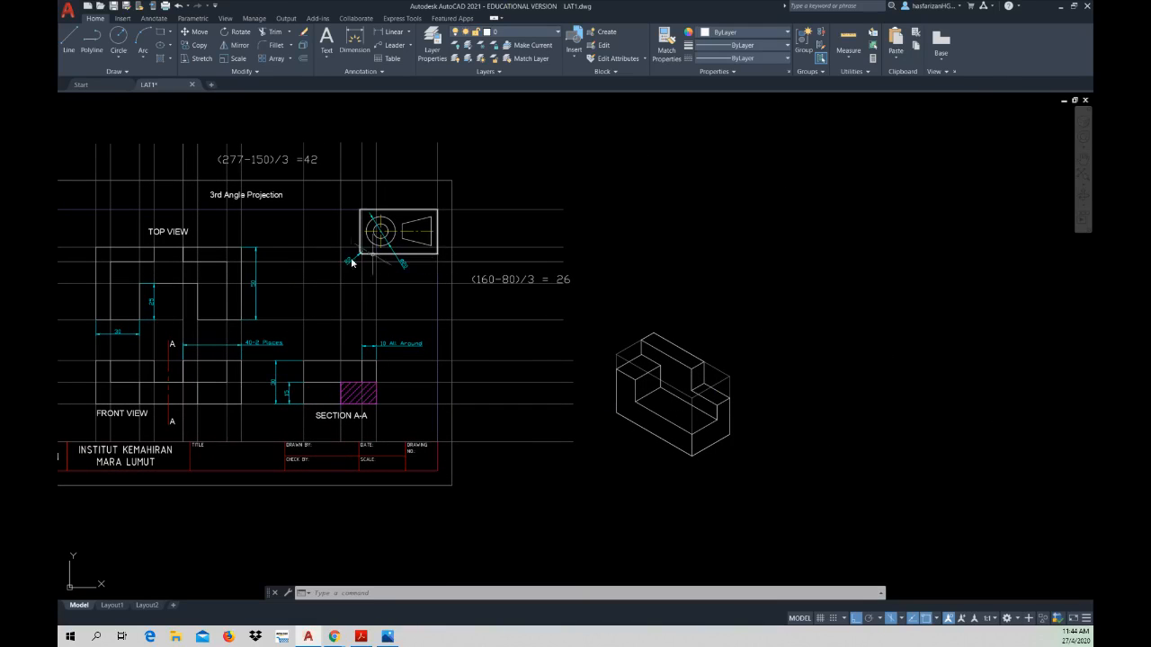
pyautogui.moveTo(855, 390); pyautogui.dragTo(585, 378, button='middle')
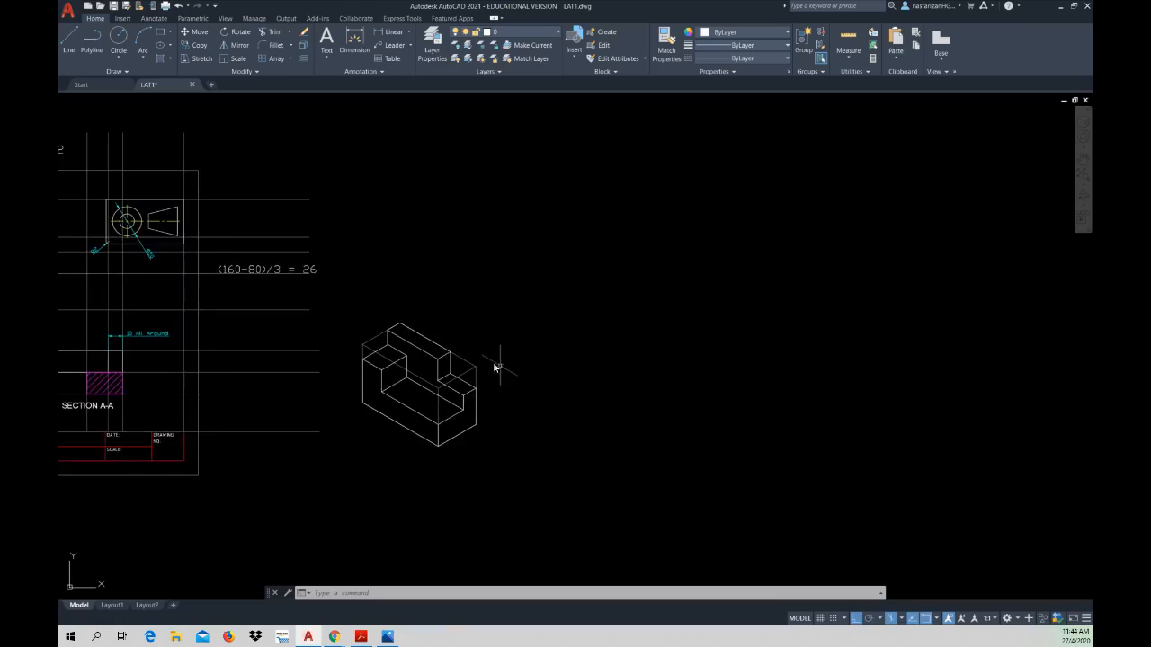
# Step: Check the isometric Stepper against Figure 3.2.1 in the workbook PDF, and save the LAT1 drawing
pyautogui.scroll(-2, 494, 367)
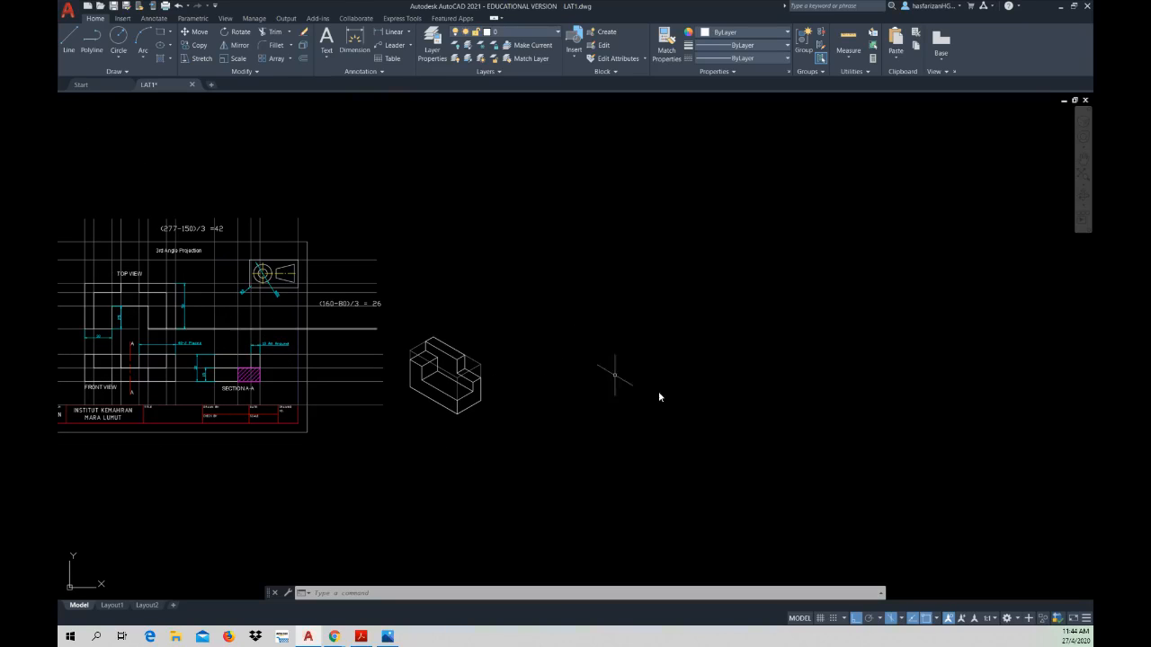
pyautogui.scroll(6, 451, 385)
pyautogui.moveTo(414, 385); pyautogui.dragTo(329, 369, button='middle')
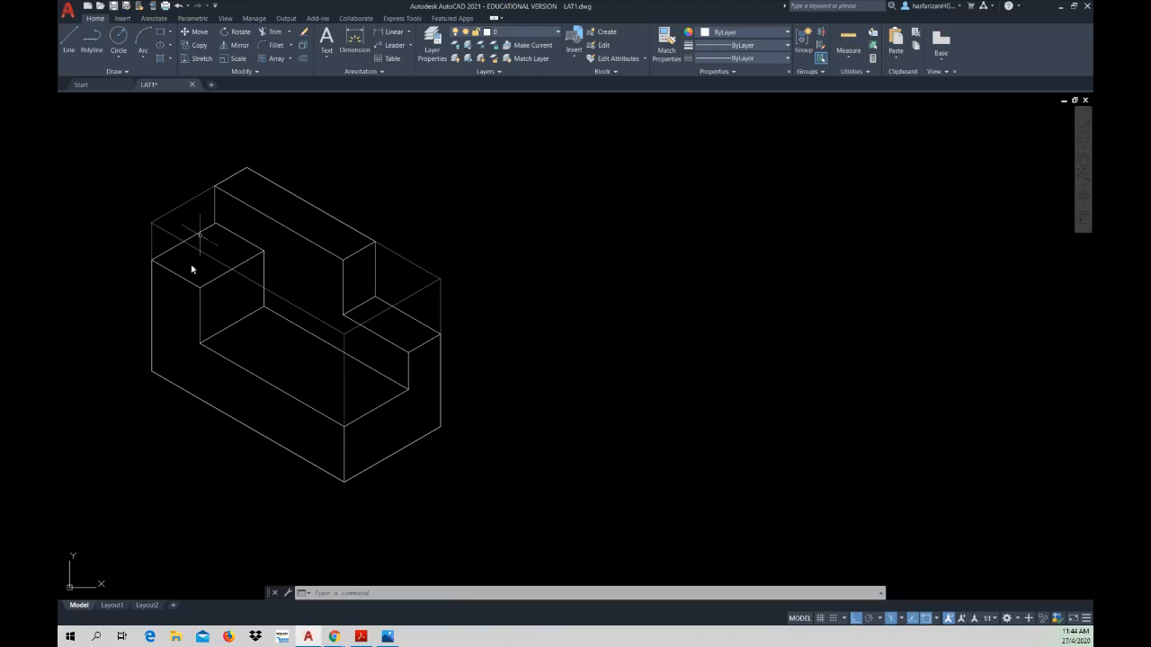
pyautogui.click(360, 635)
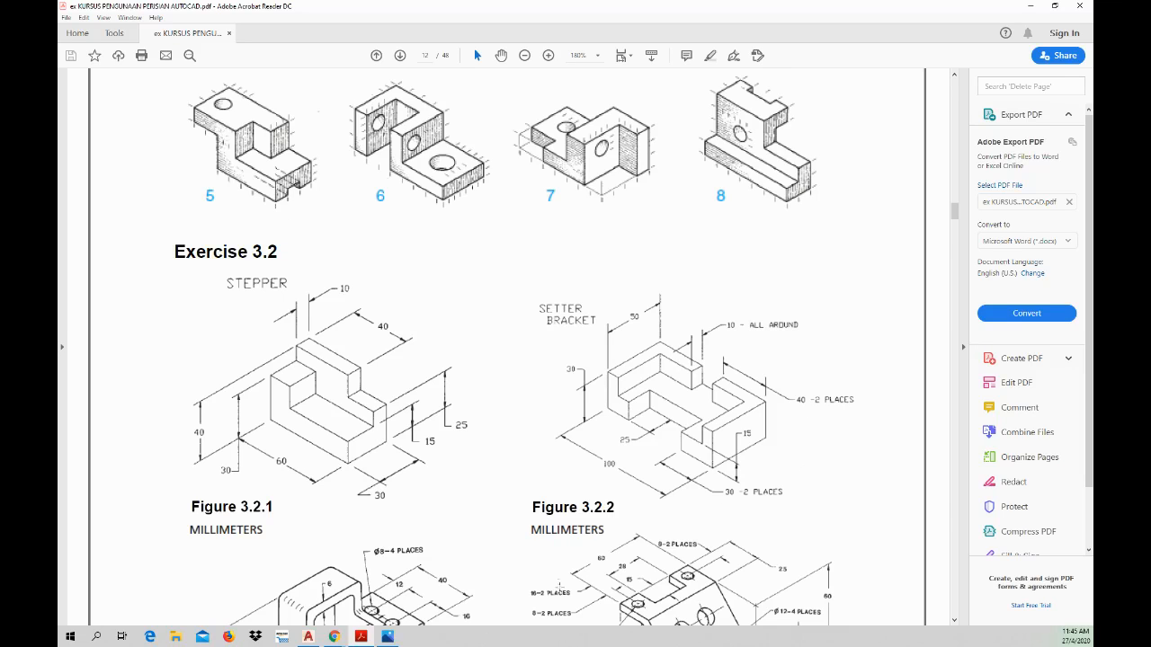
pyautogui.click(362, 637)
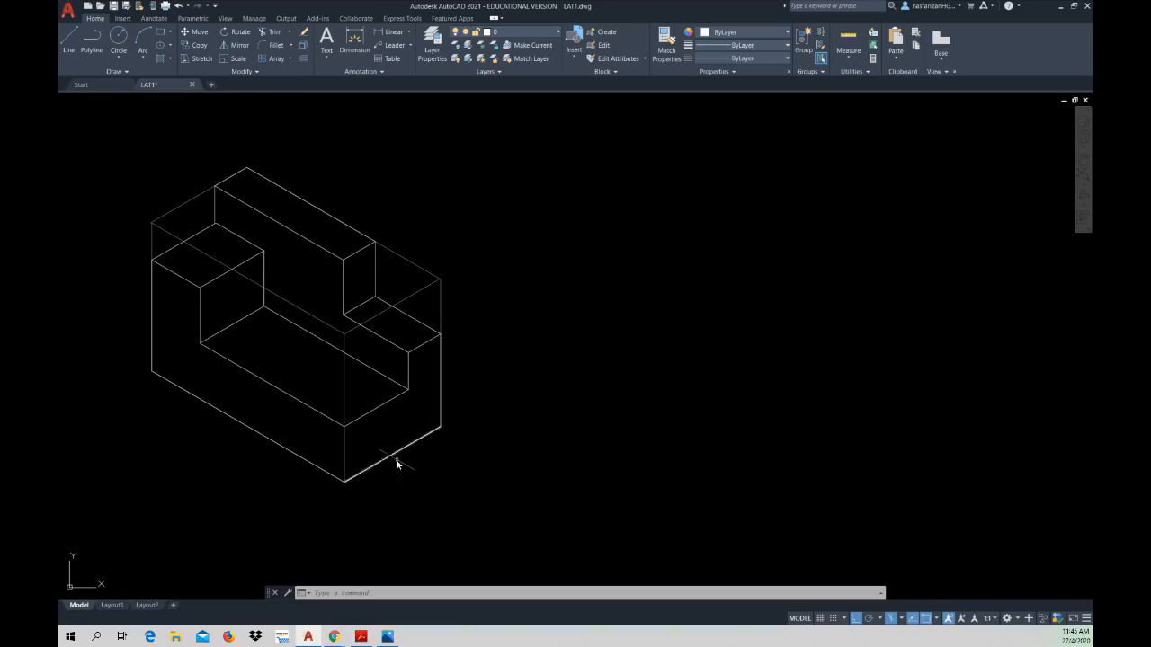
pyautogui.click(113, 5)
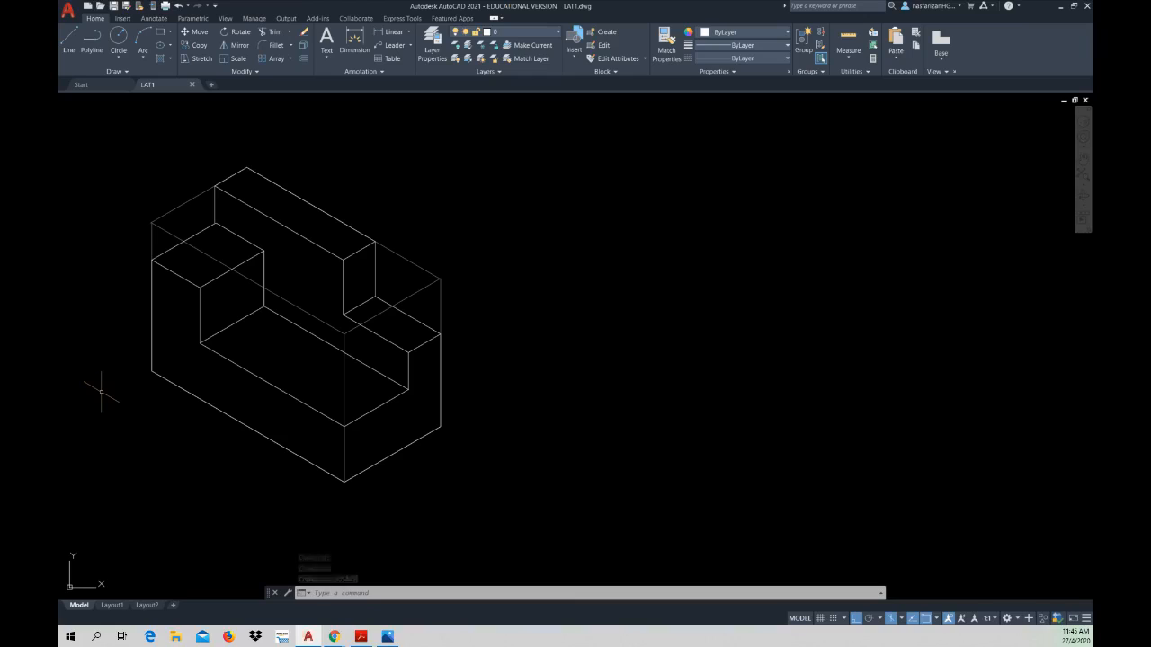
pyautogui.hotkey('alt', 'Tab')
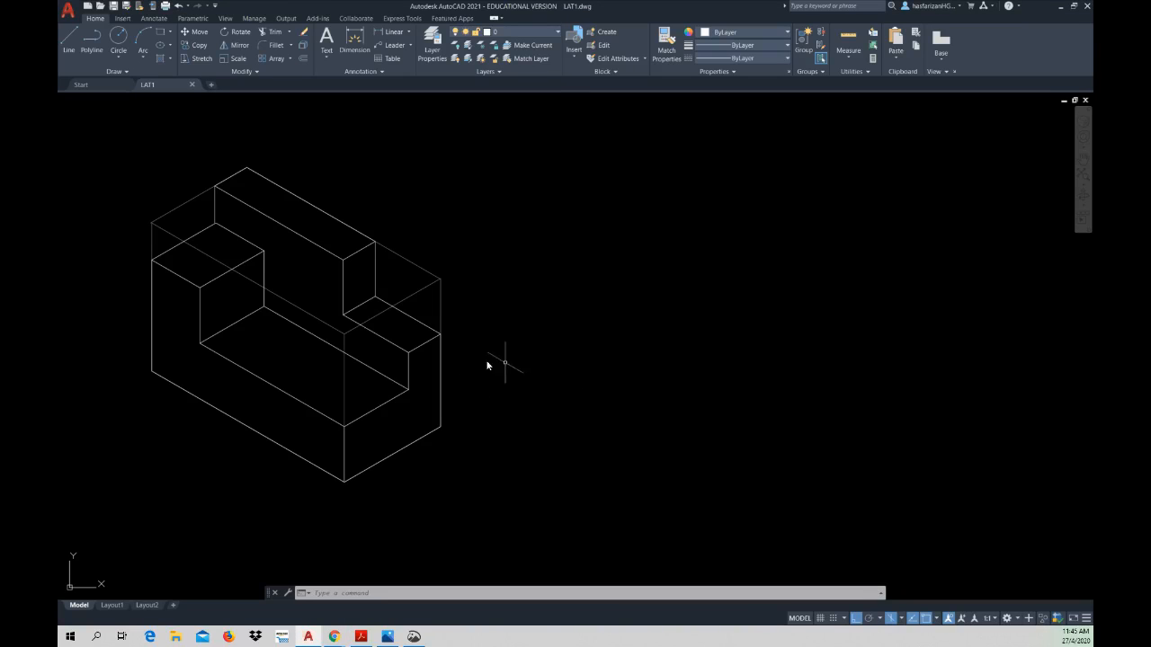
# Step: Switch to the workbook PDF and look through its exercises from Exercise 3.2 to the Chapter 4 sectioning tasks up to Exercise 4.5
pyautogui.scroll(2, 444, 363)
pyautogui.scroll(-2, 506, 372)
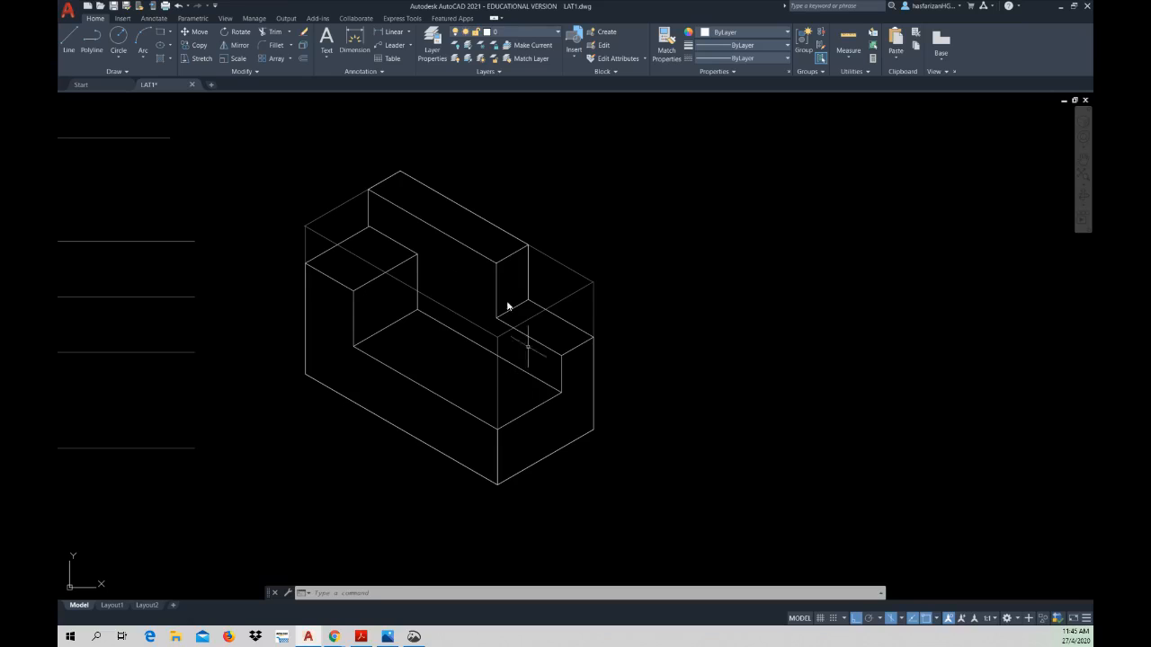
pyautogui.moveTo(360, 640)
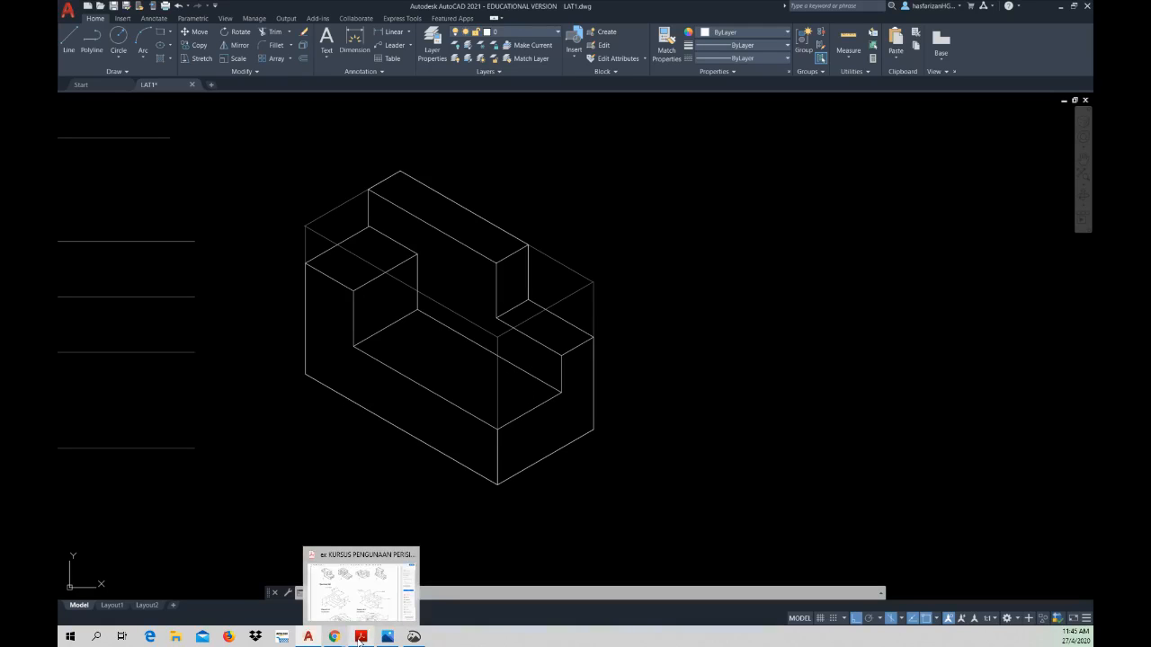
pyautogui.click(361, 603)
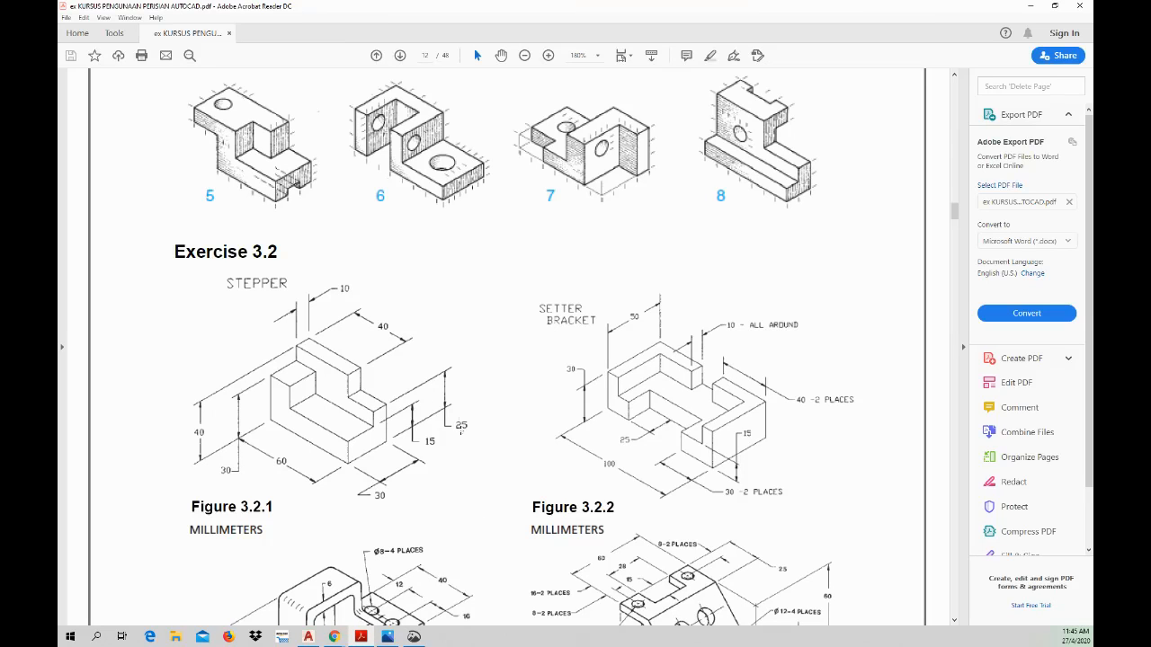
pyautogui.scroll(-10, 449, 364)
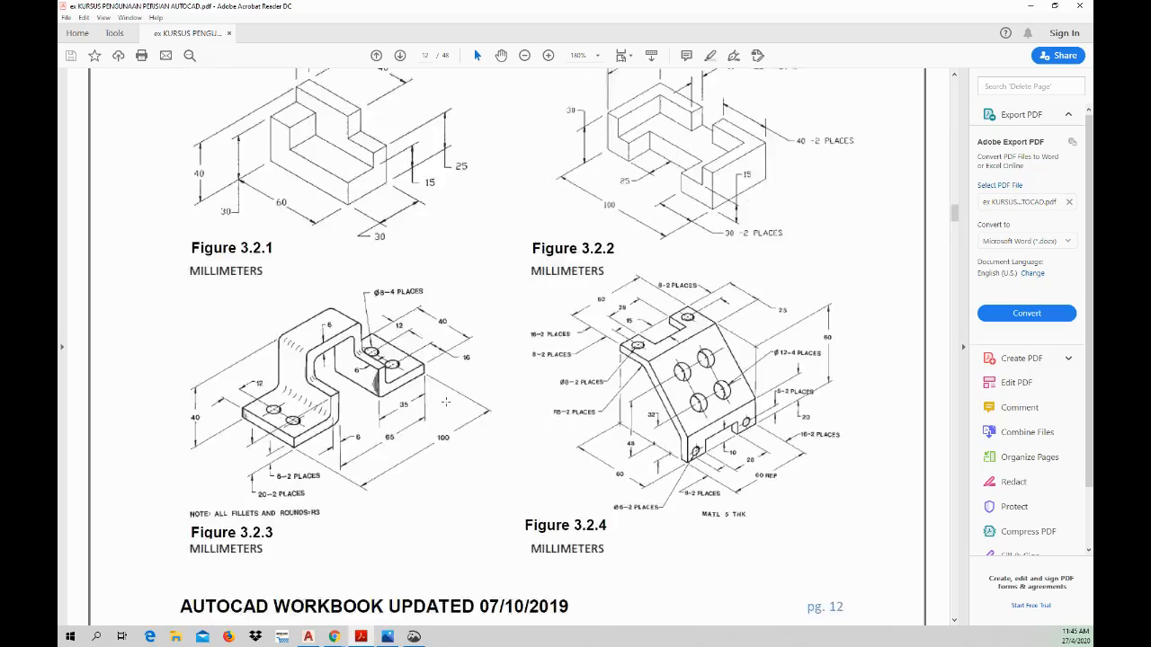
pyautogui.scroll(-10, 449, 364)
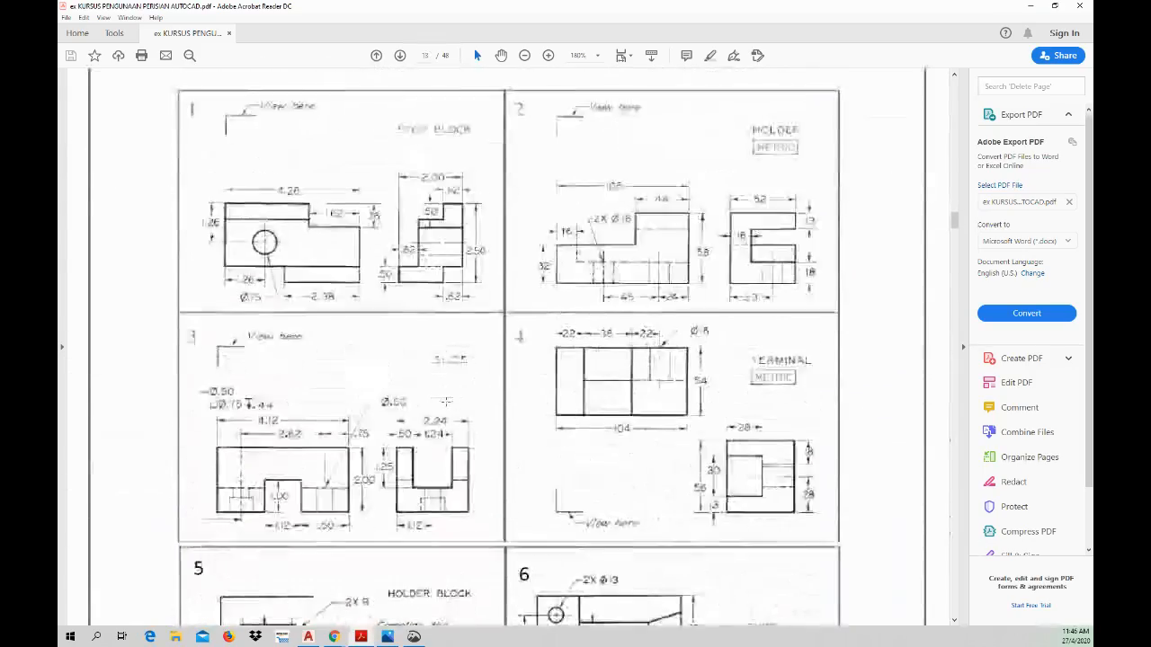
pyautogui.scroll(-4, 448, 401)
pyautogui.scroll(3, 448, 401)
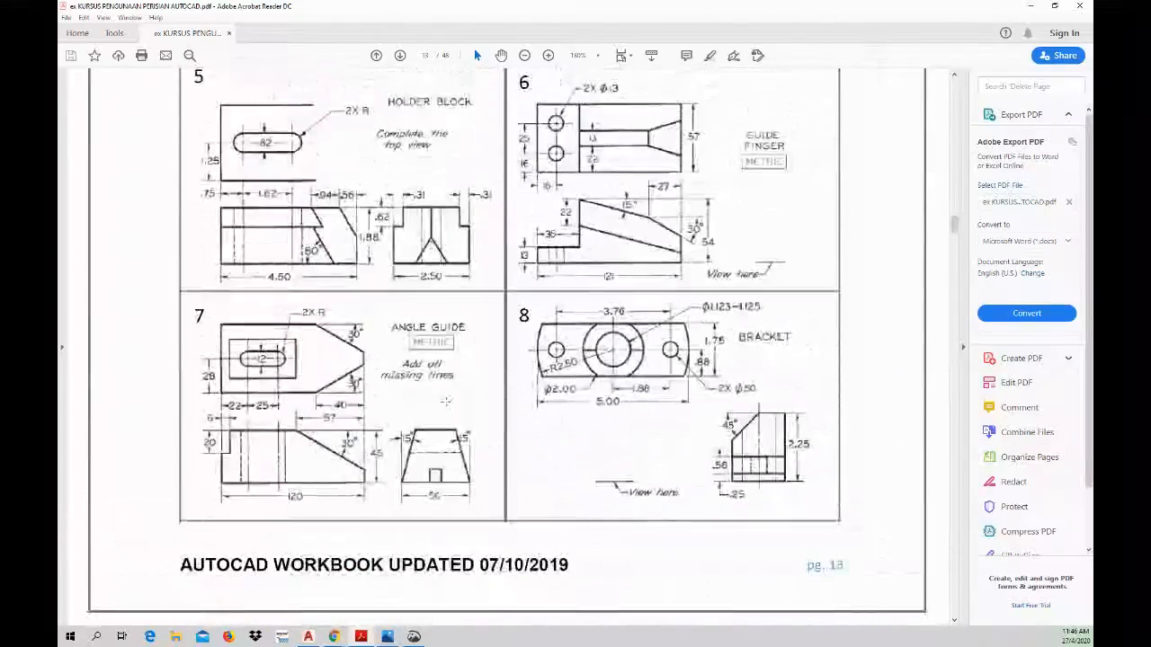
pyautogui.scroll(3, 447, 377)
pyautogui.scroll(-5, 447, 377)
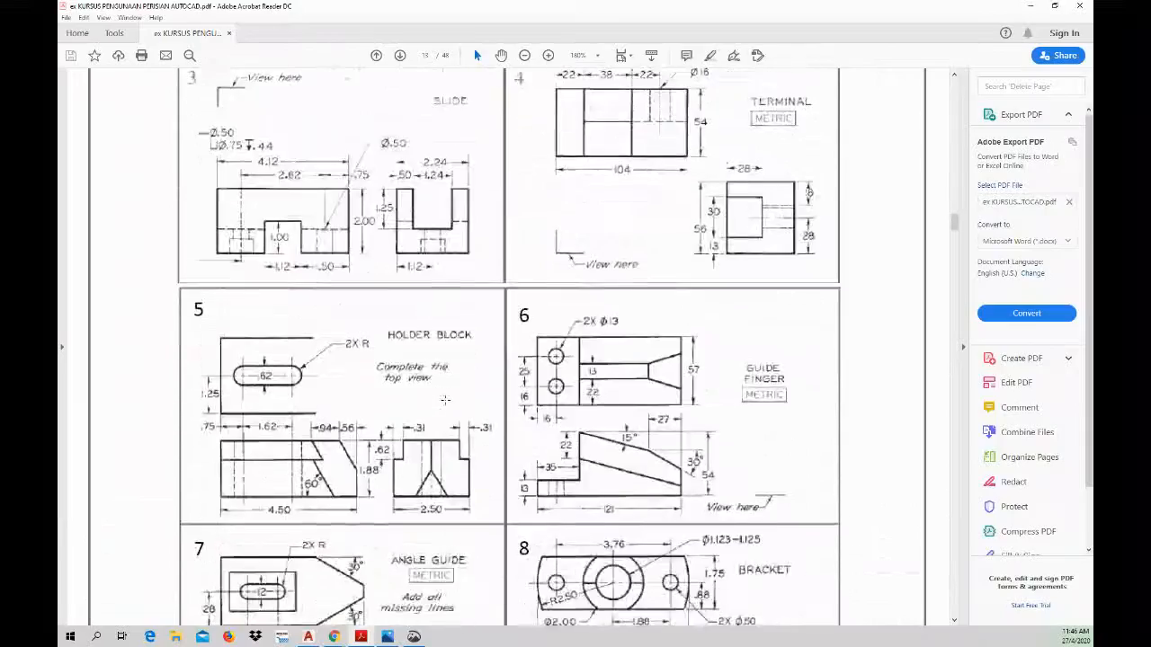
pyautogui.scroll(-8, 443, 400)
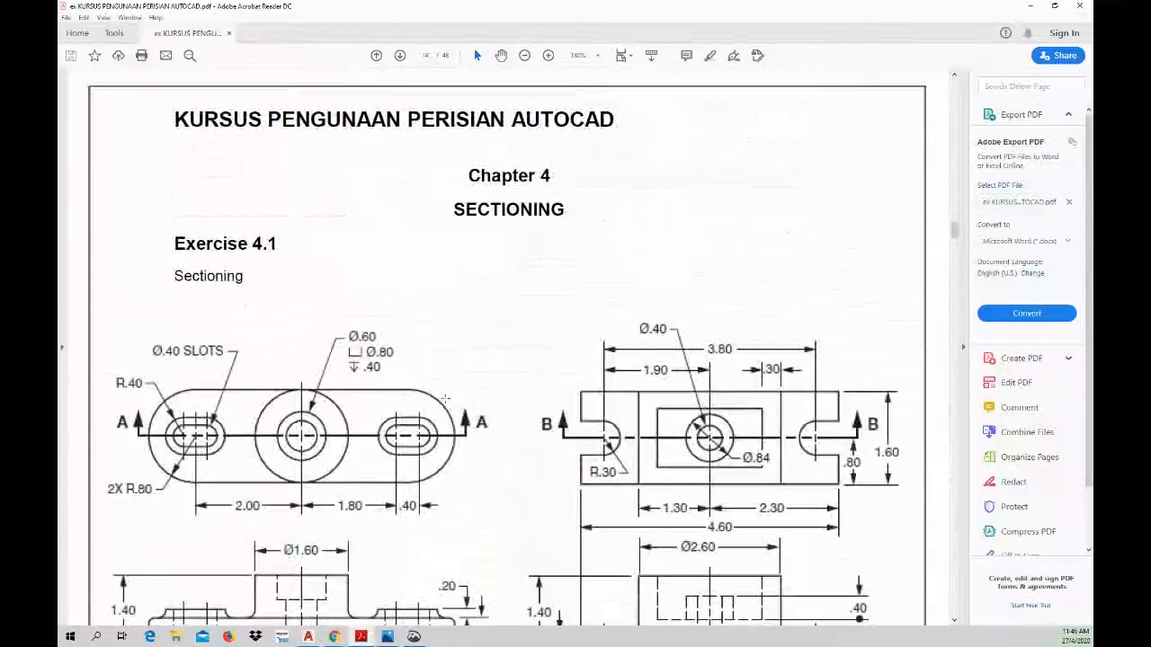
pyautogui.scroll(-10, 443, 400)
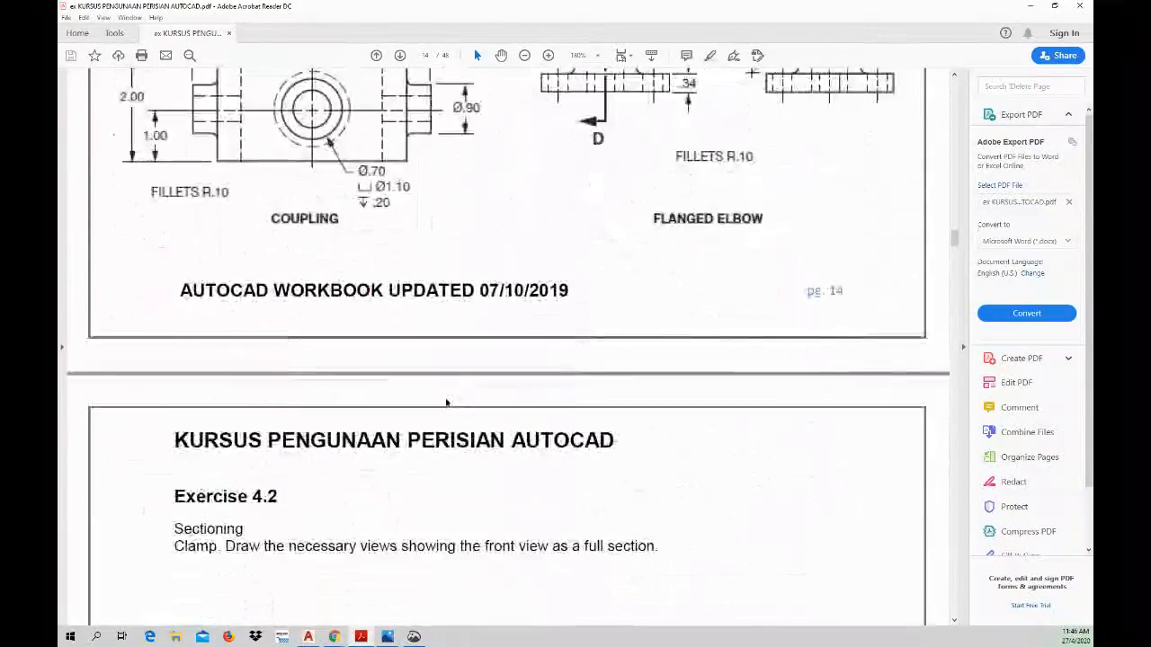
pyautogui.scroll(-9, 445, 399)
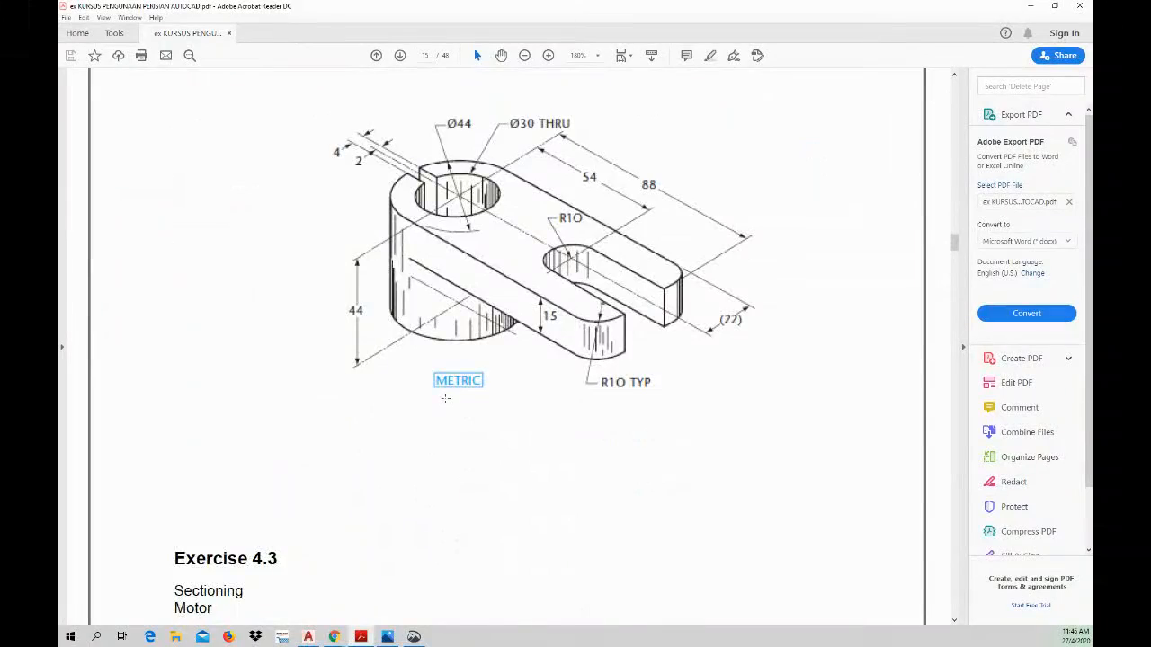
pyautogui.scroll(-10, 446, 403)
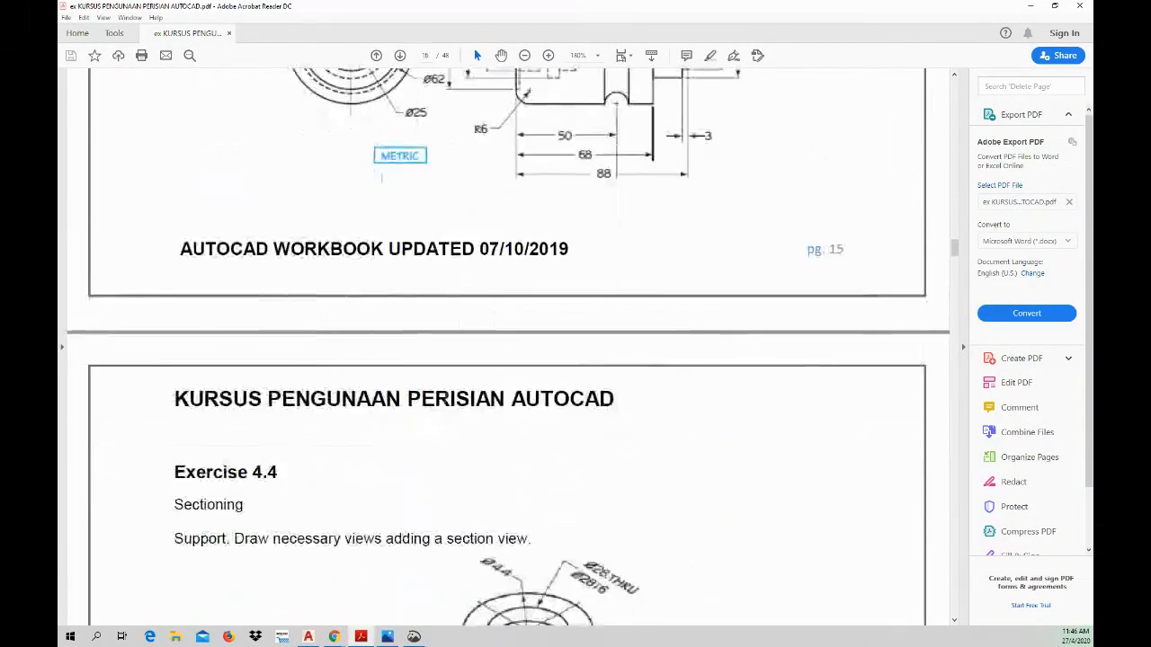
pyautogui.scroll(-10, 445, 401)
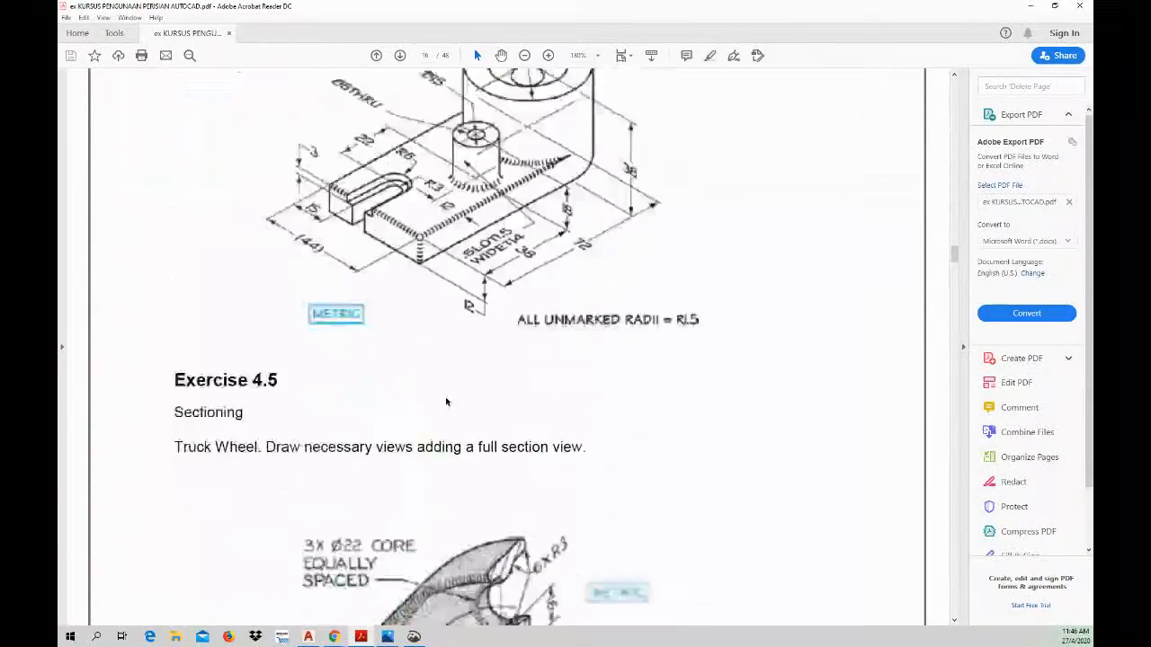
# Step: Compare Exercise 4.2's Clamp figure with the Exercise 3.2 figures in the workbook PDF, viewing the isometric Stepper in AutoCAD in between
pyautogui.scroll(18, 445, 389)
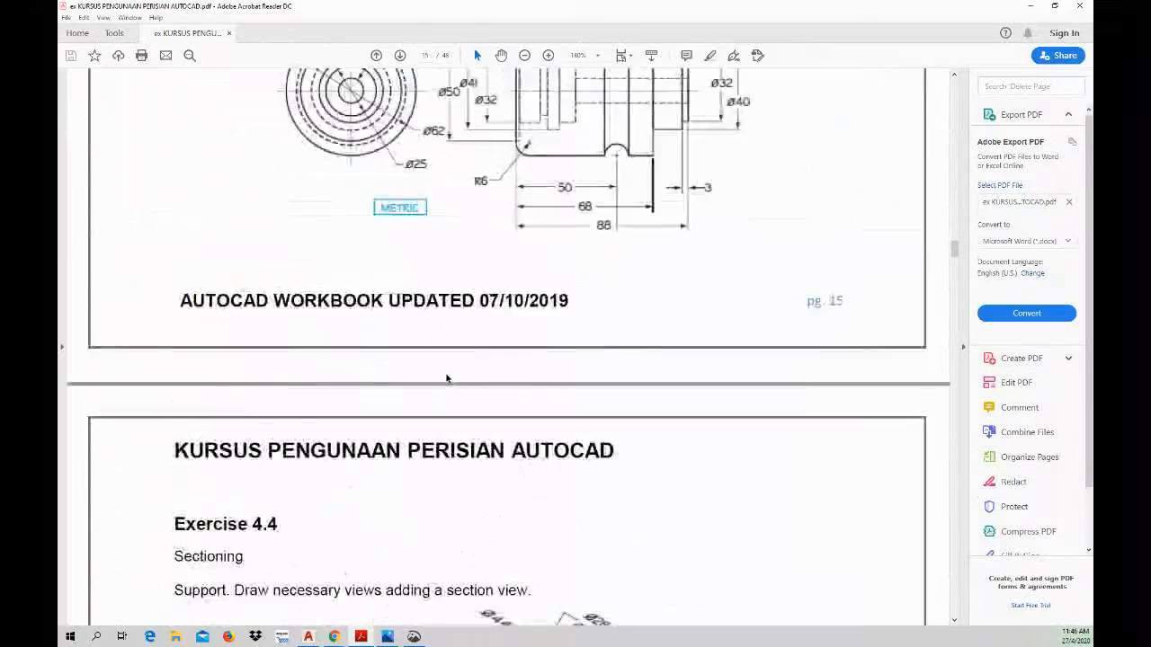
pyautogui.scroll(10, 445, 373)
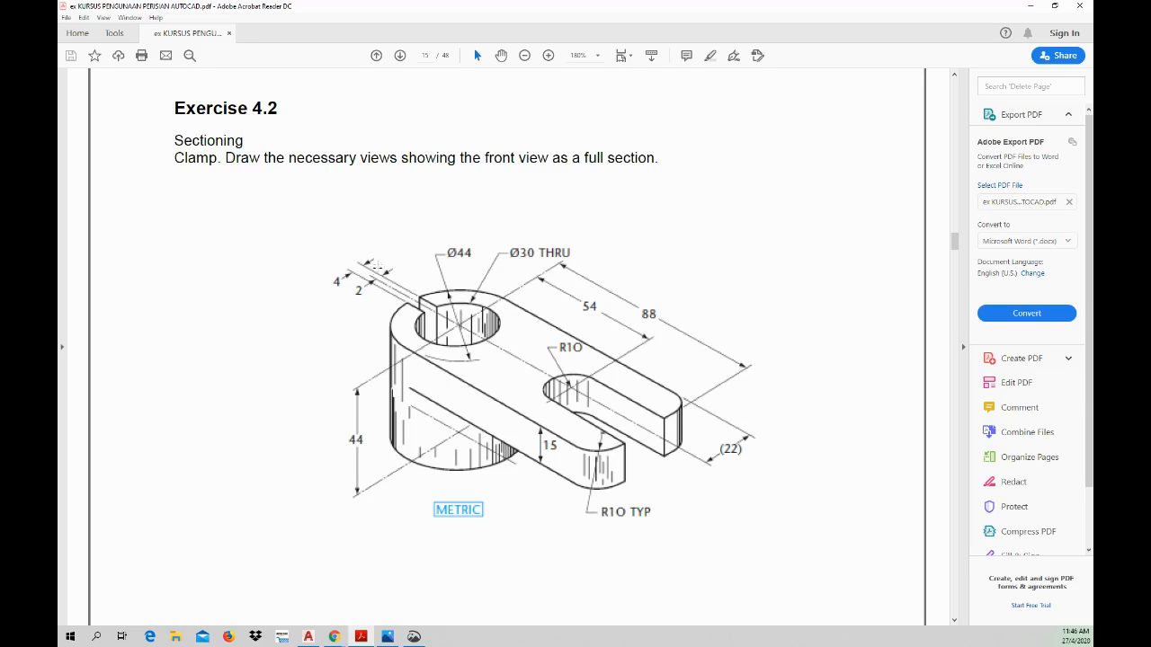
pyautogui.scroll(3, 955, 245)
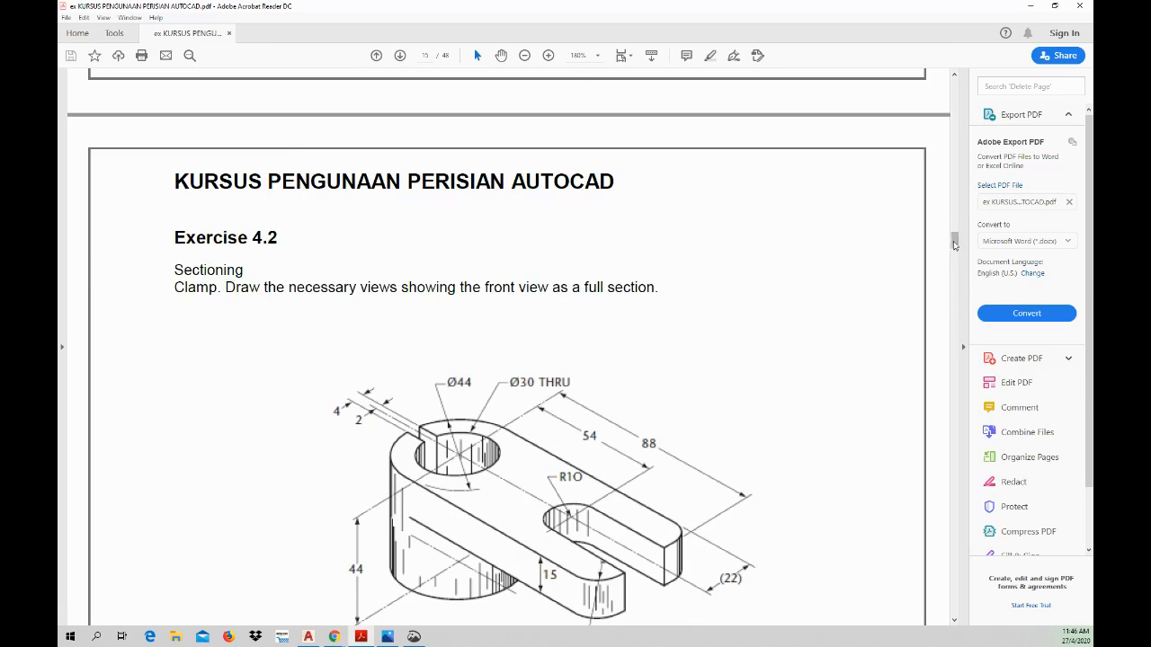
pyautogui.moveTo(955, 245); pyautogui.dragTo(953, 220)
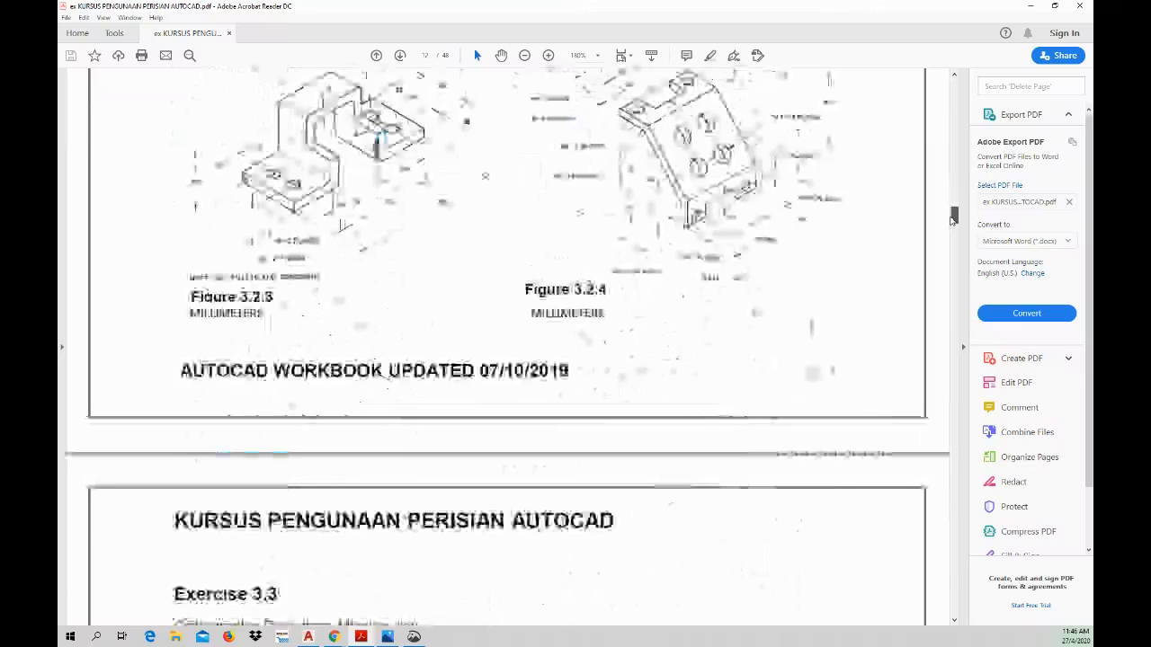
pyautogui.scroll(8, 953, 220)
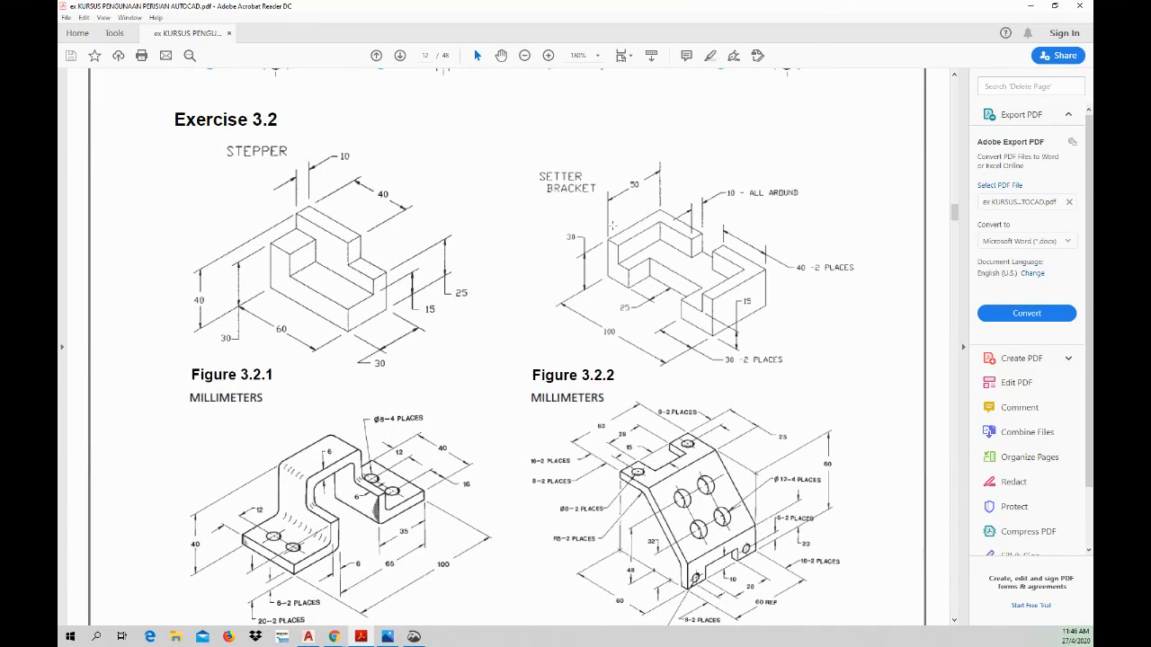
pyautogui.moveTo(955, 212); pyautogui.dragTo(956, 247)
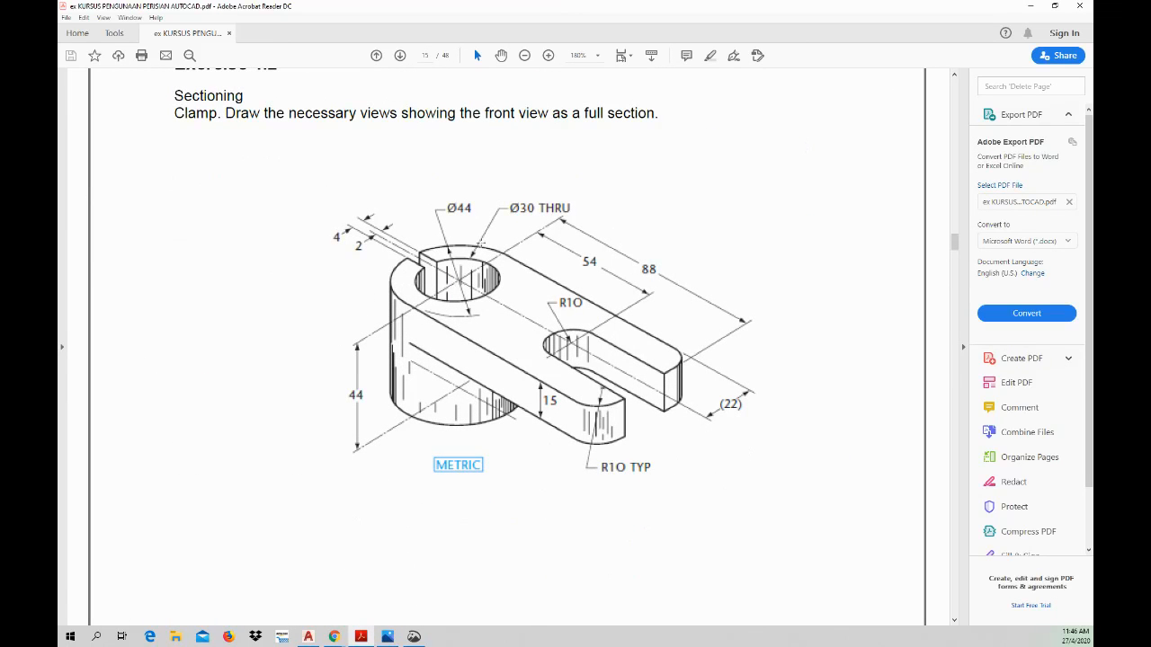
pyautogui.click(308, 636)
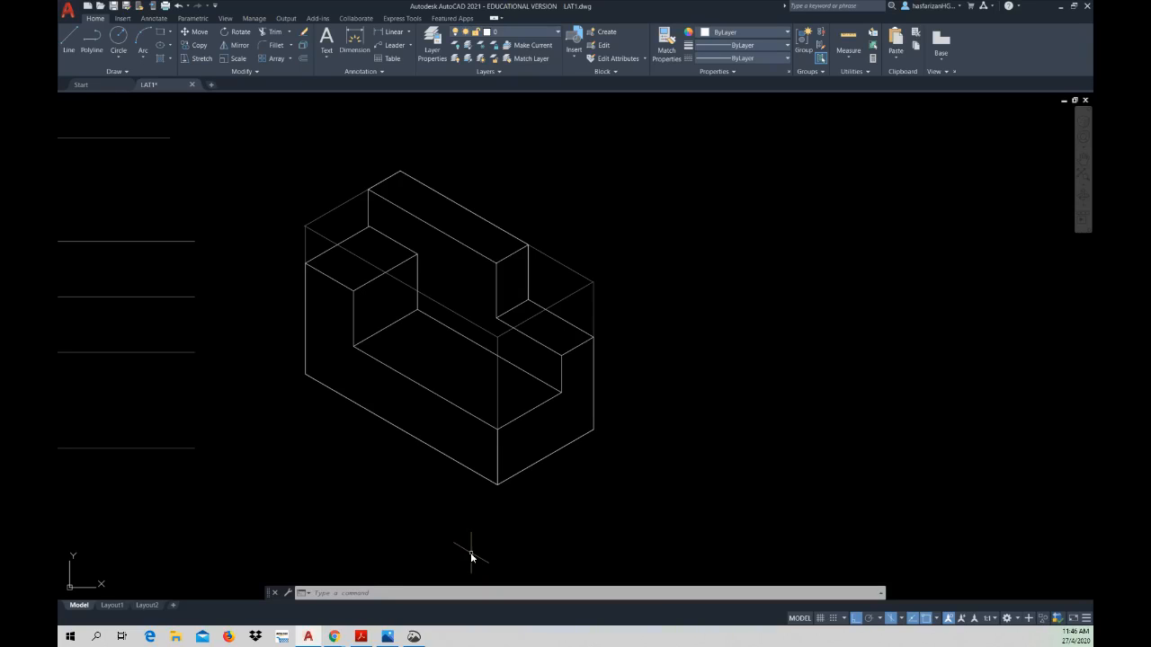
pyautogui.click(361, 637)
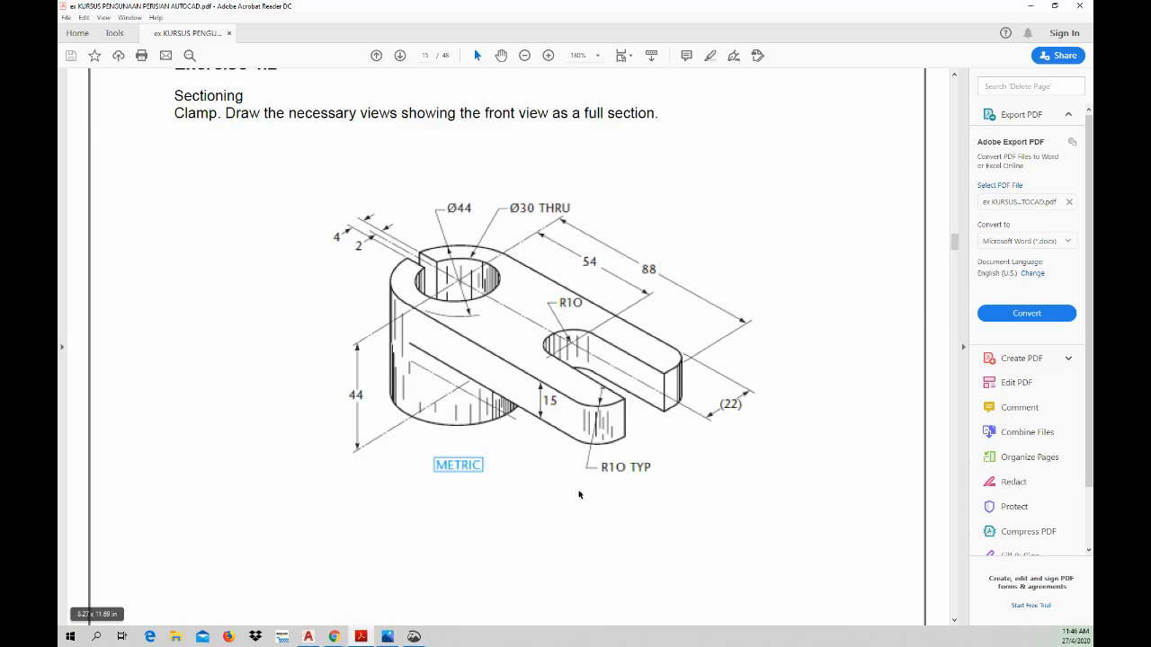
pyautogui.scroll(10, 578, 494)
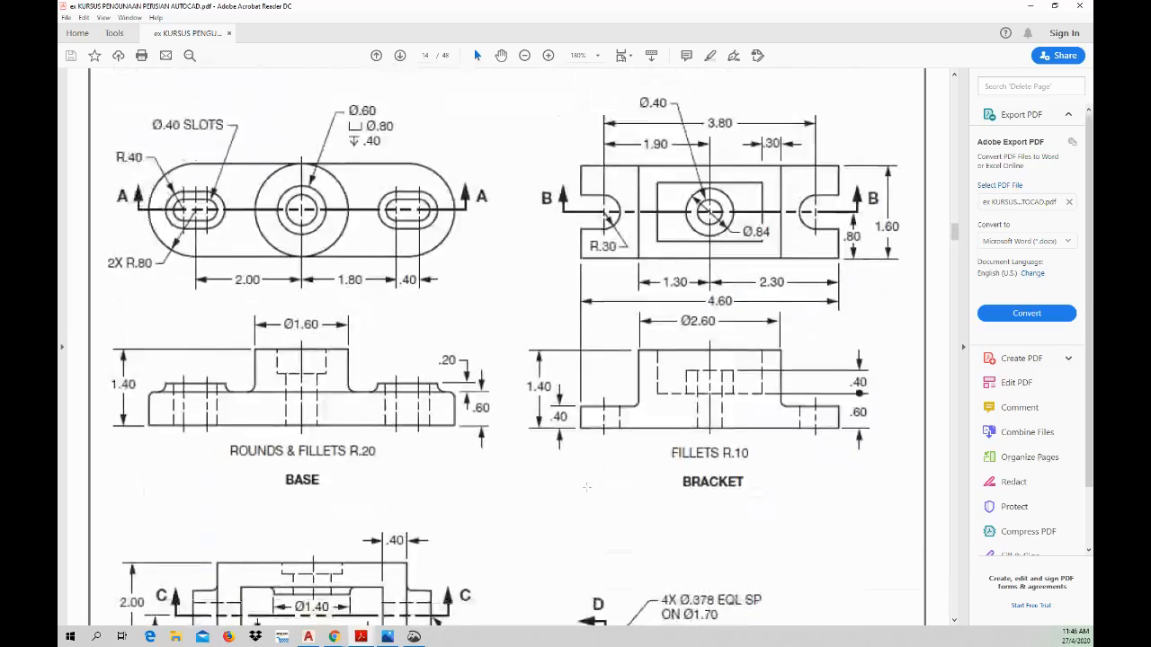
pyautogui.scroll(10, 586, 486)
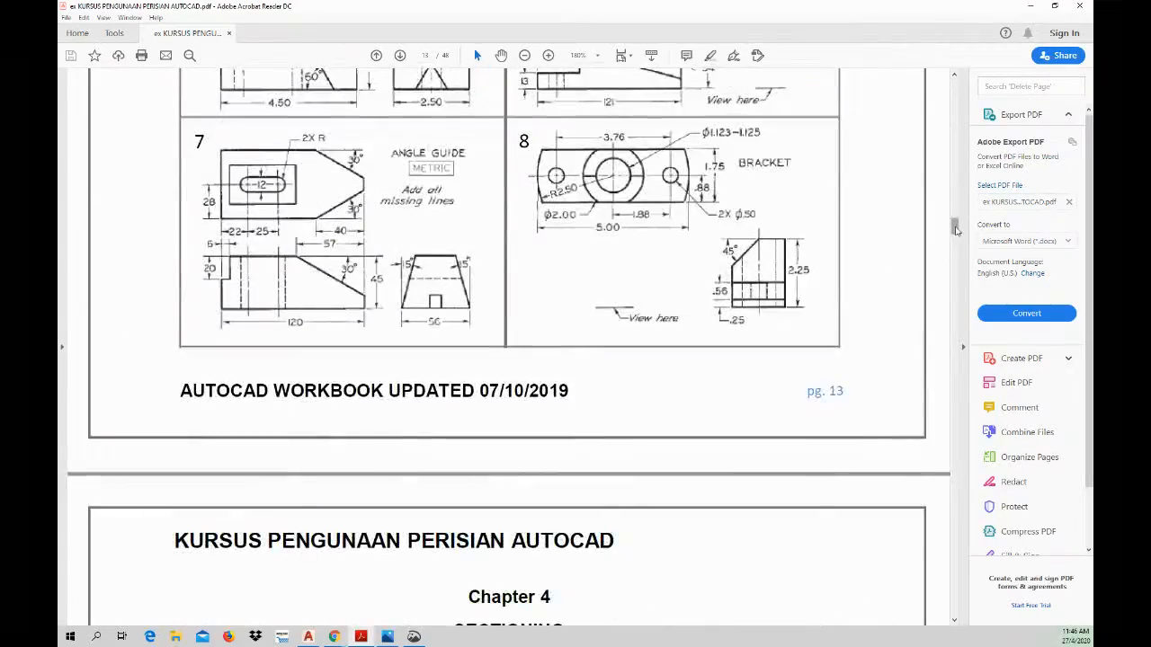
pyautogui.moveTo(956, 230); pyautogui.dragTo(955, 215)
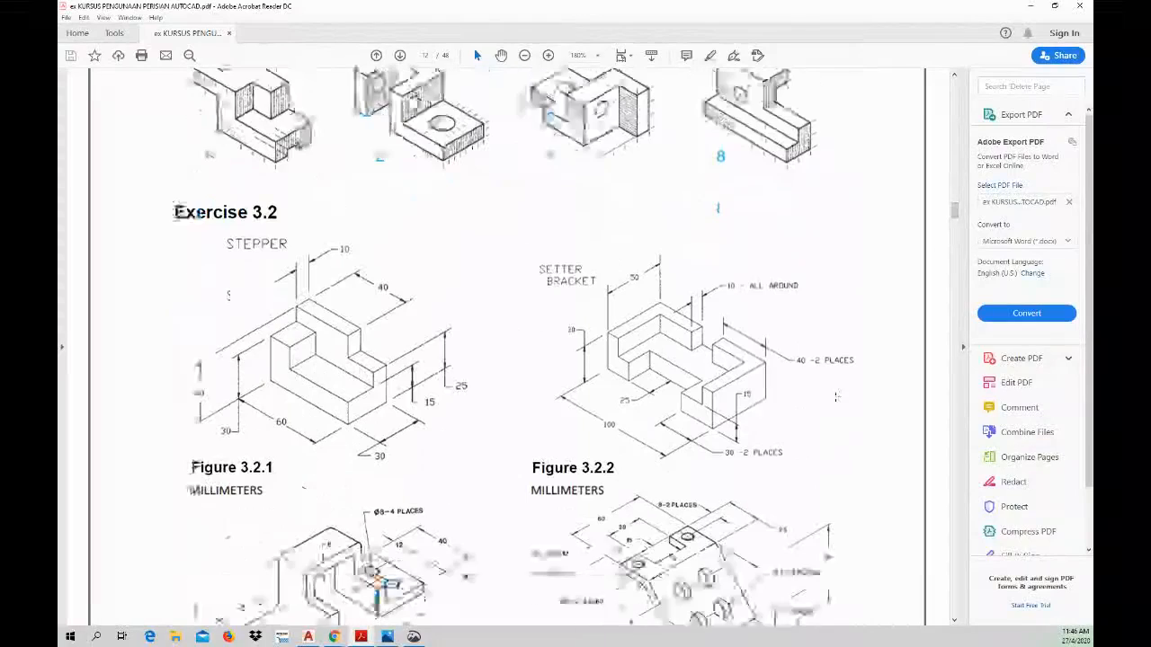